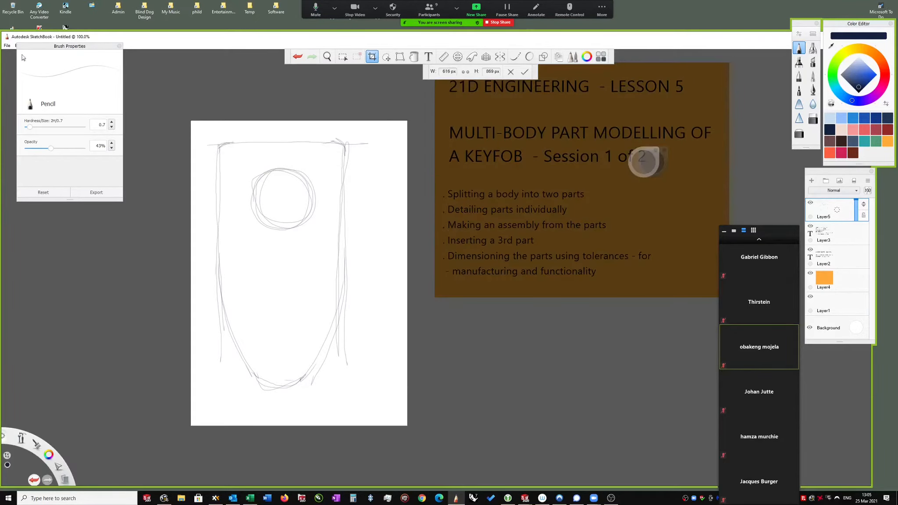
Save the sketch in PNG format over the existing Keyfob top view.png in the Images folder, accepting merged layers
click(7, 45)
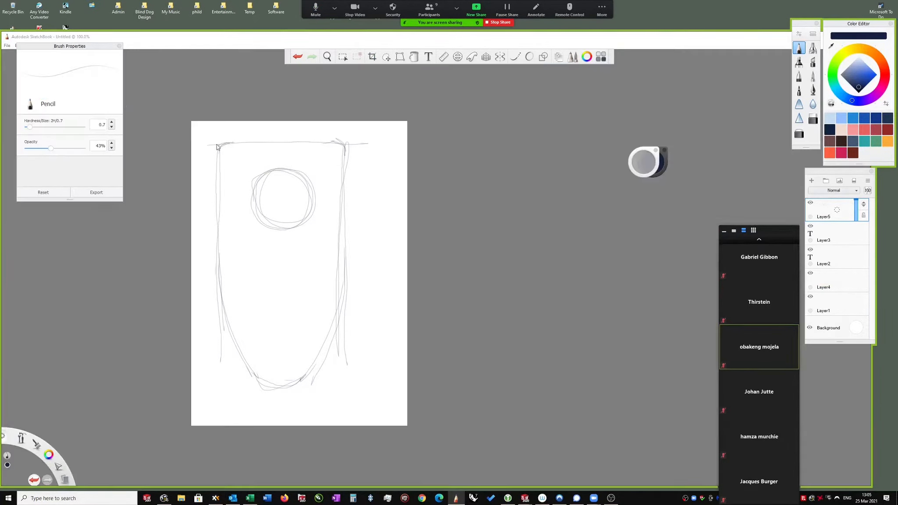
click(19, 92)
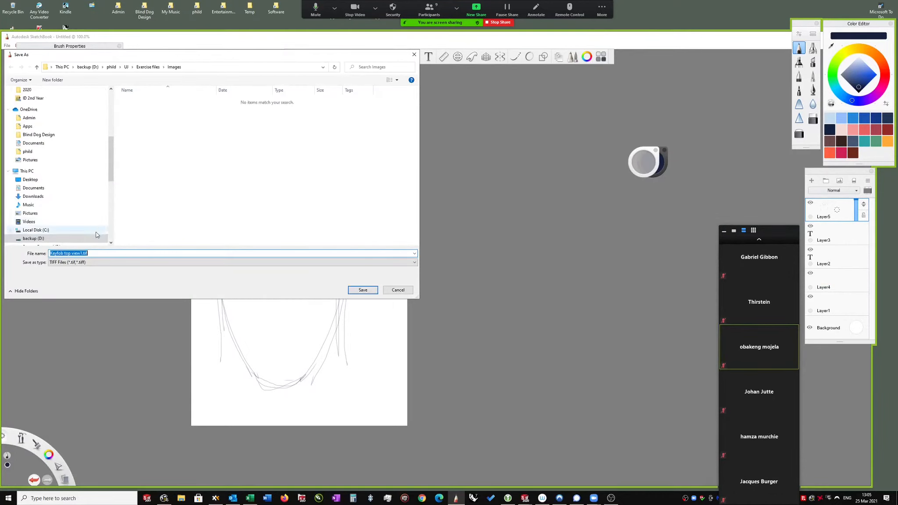
click(85, 263)
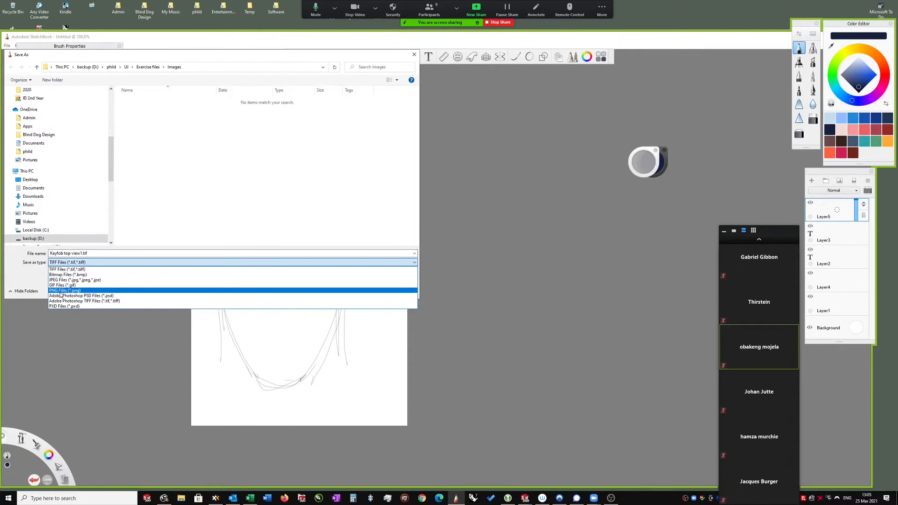
click(62, 290)
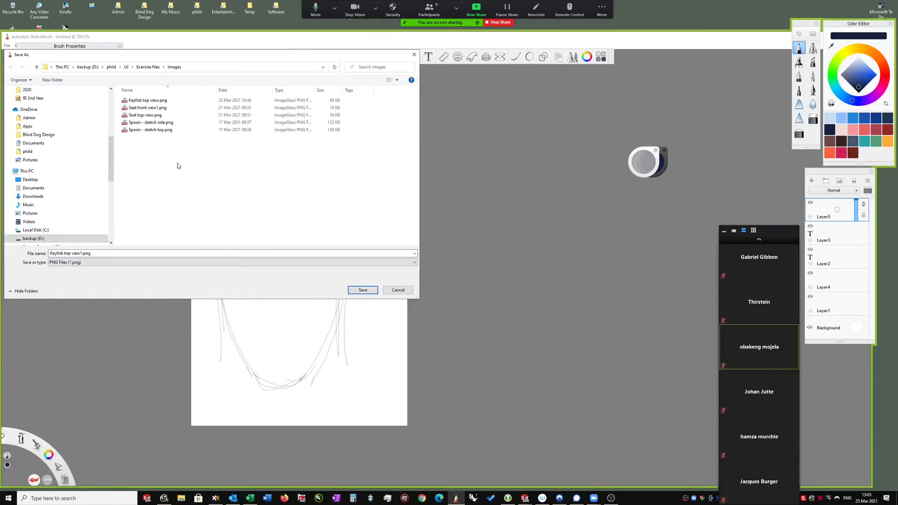
double_click(152, 103)
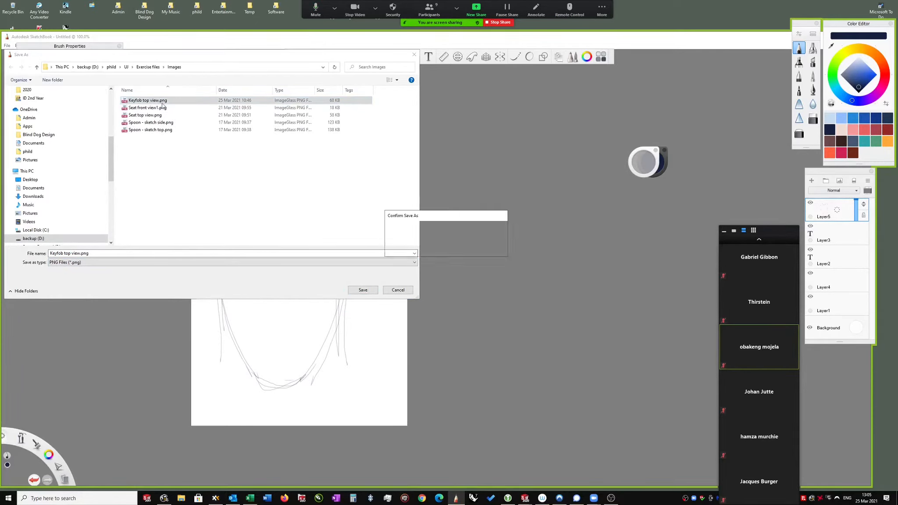
click(467, 252)
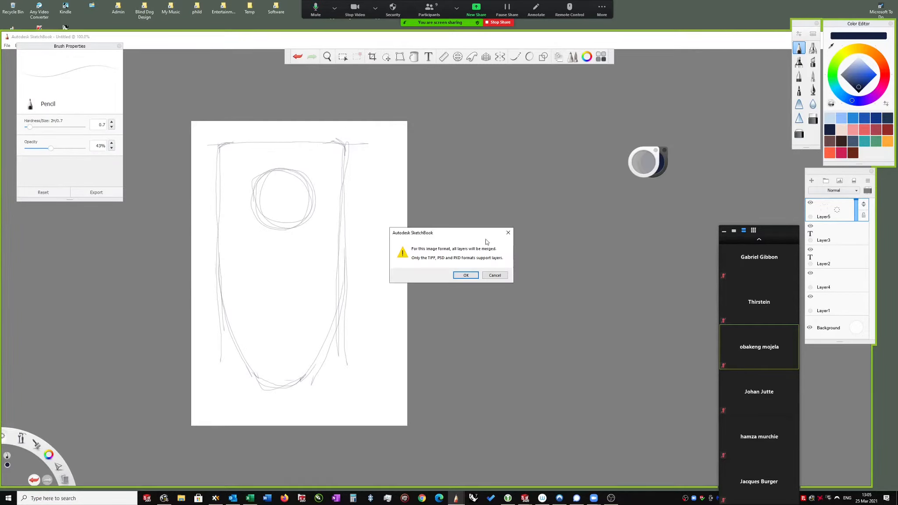
click(466, 276)
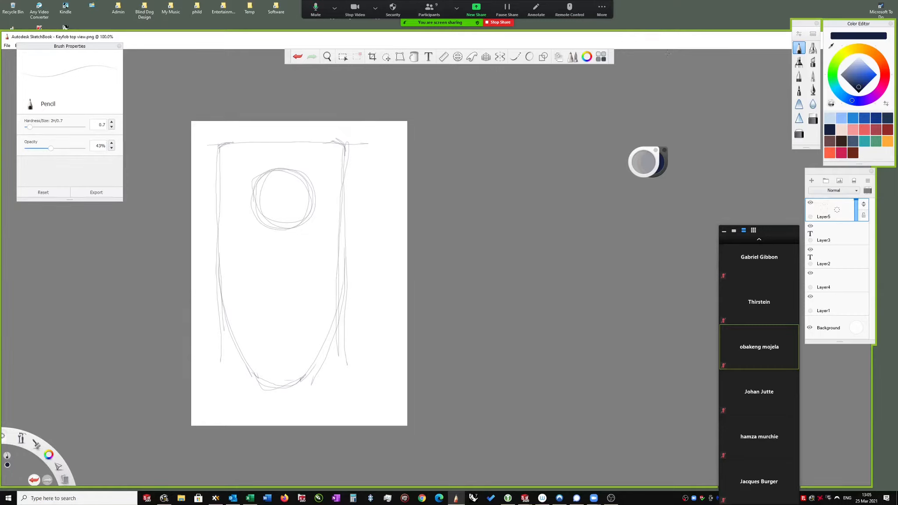
Switch to the Keyfob part in SOLIDWORKS, move the meeting's participant panel clear of the model and browse its list
mouse_move(525, 499)
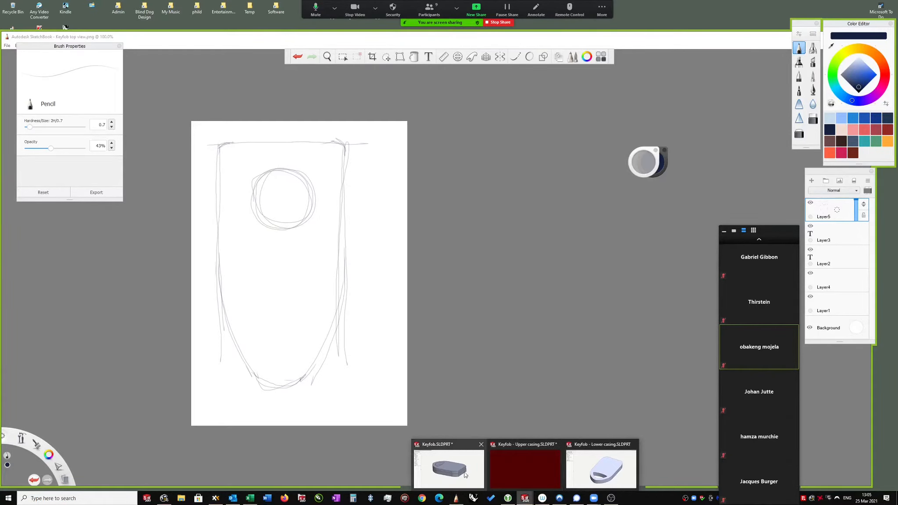
click(479, 468)
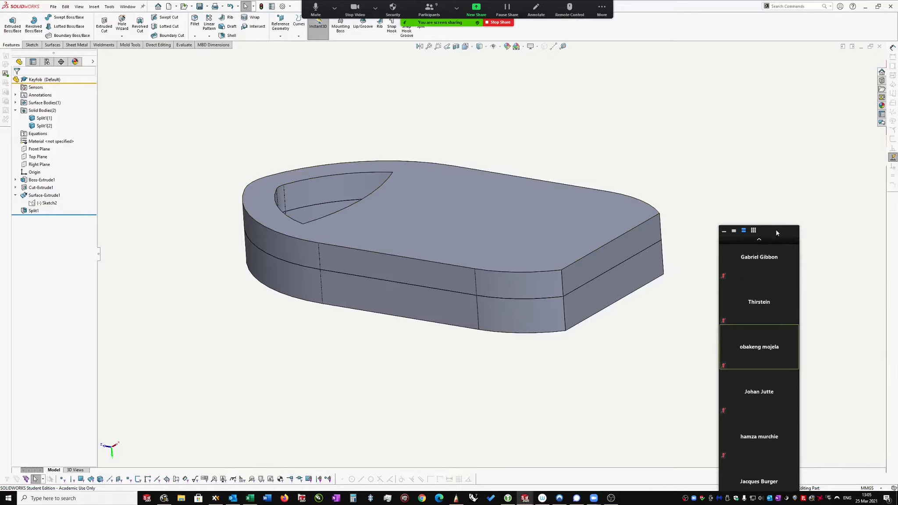
drag(771, 233, 790, 47)
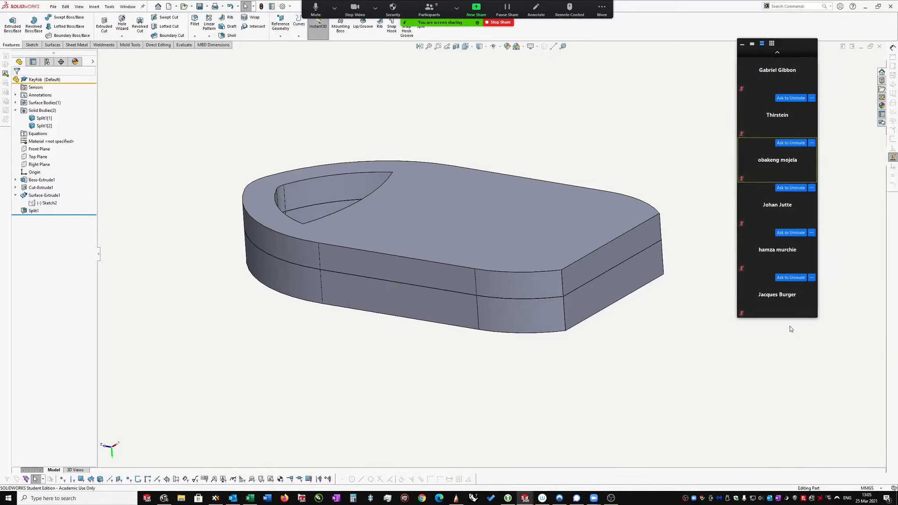
click(778, 54)
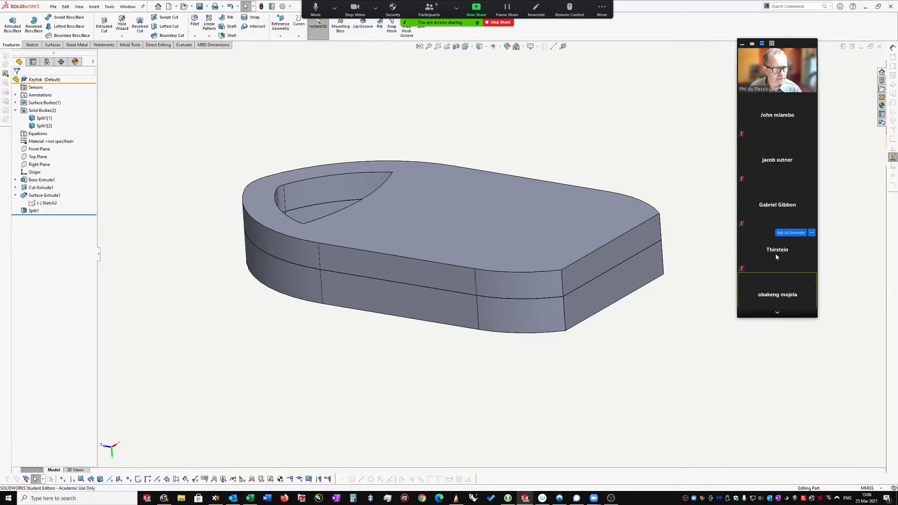
click(778, 312)
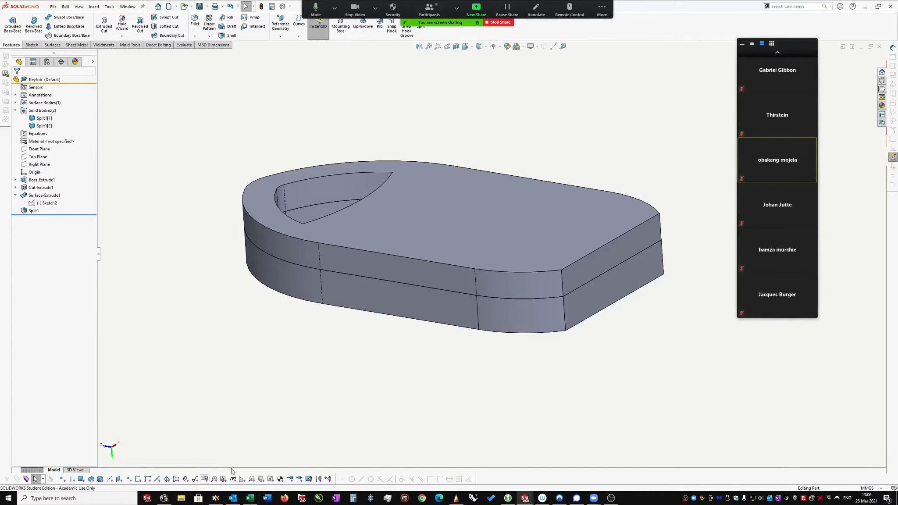
Switch to the class register in Excel, enter p in cell J13 for 25 Mar 21, and return to SOLIDWORKS
click(249, 498)
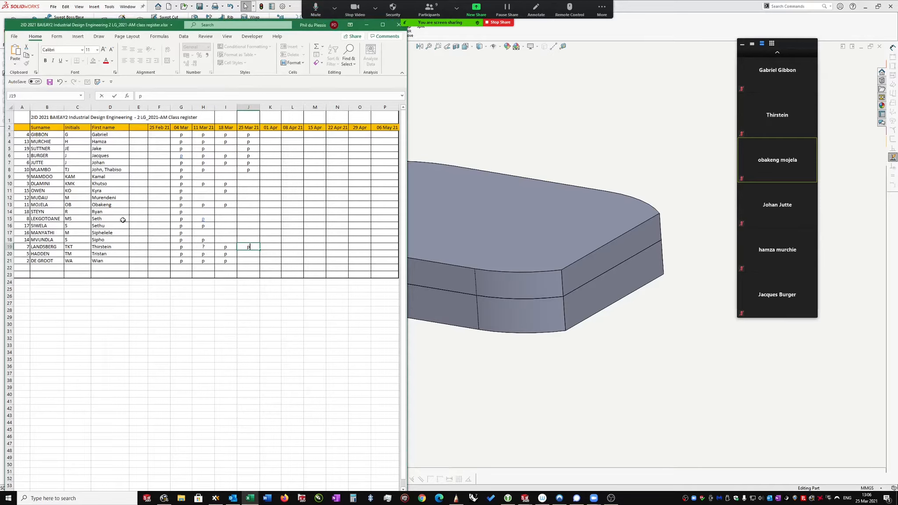
click(291, 204)
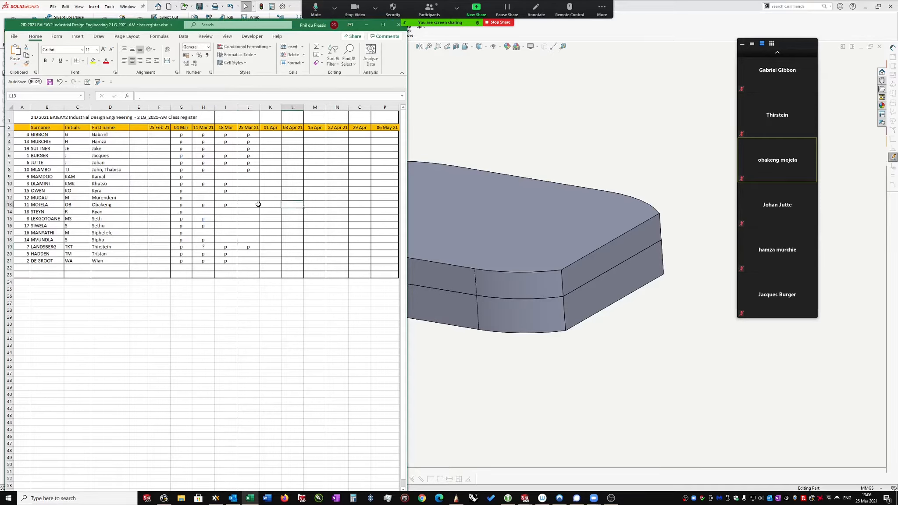
click(254, 205)
text(p)
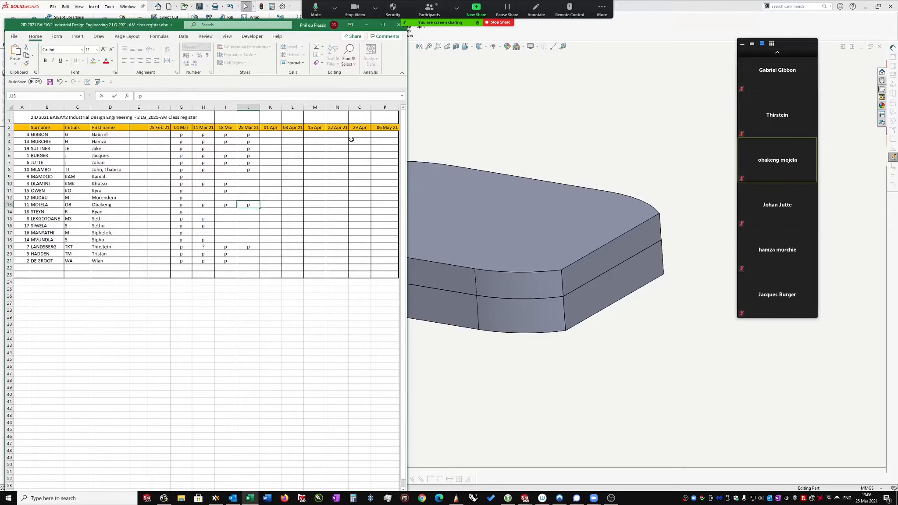
click(367, 24)
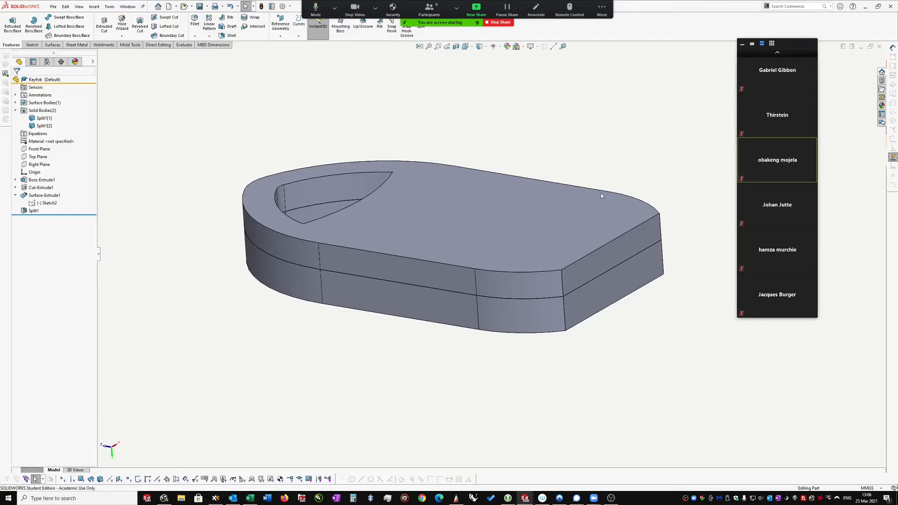
Close the Keyfob part with all modified documents saved, and close the Keyfob - Upper casing part
key(f)
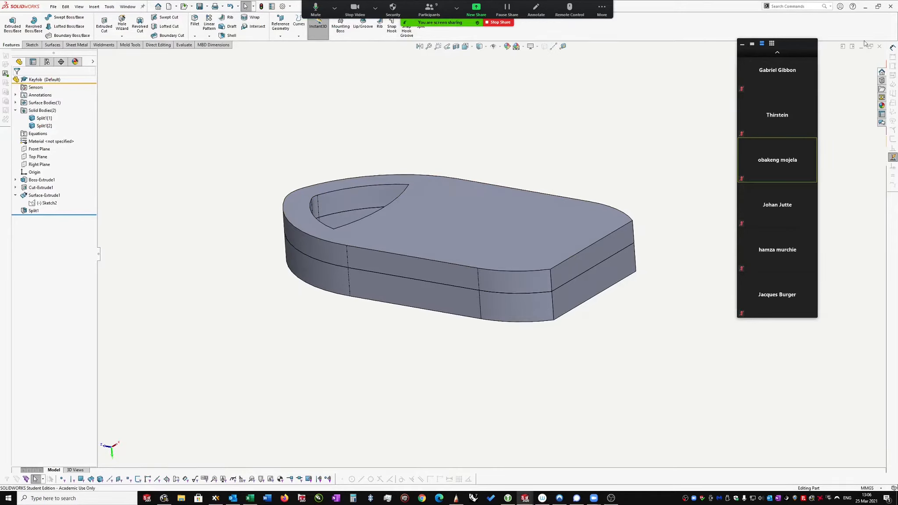
click(879, 47)
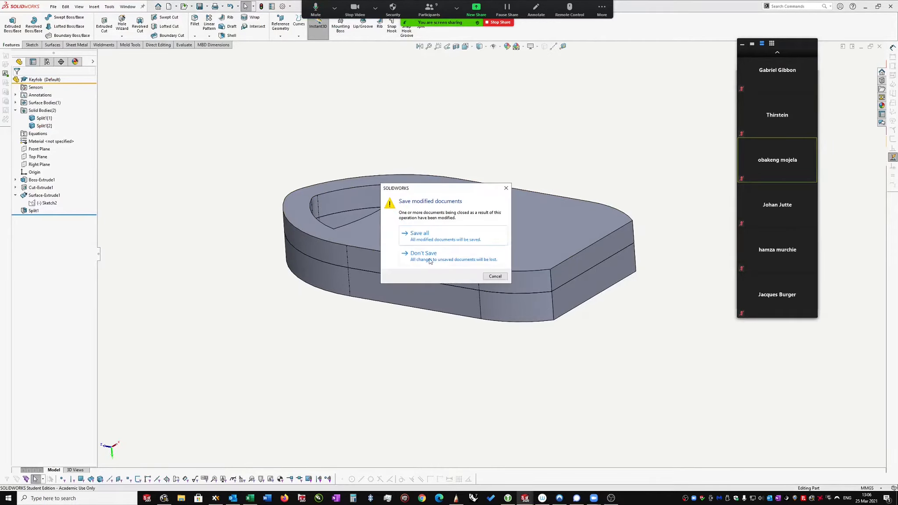
click(424, 240)
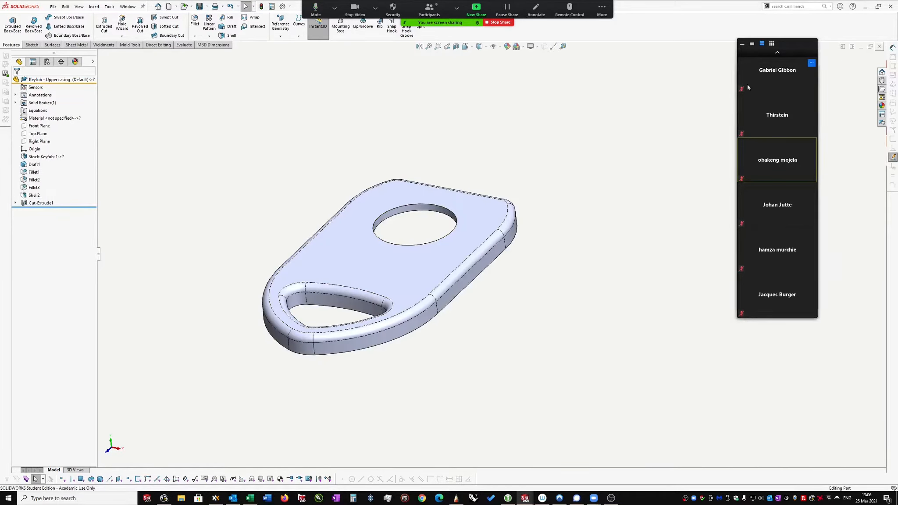
click(413, 239)
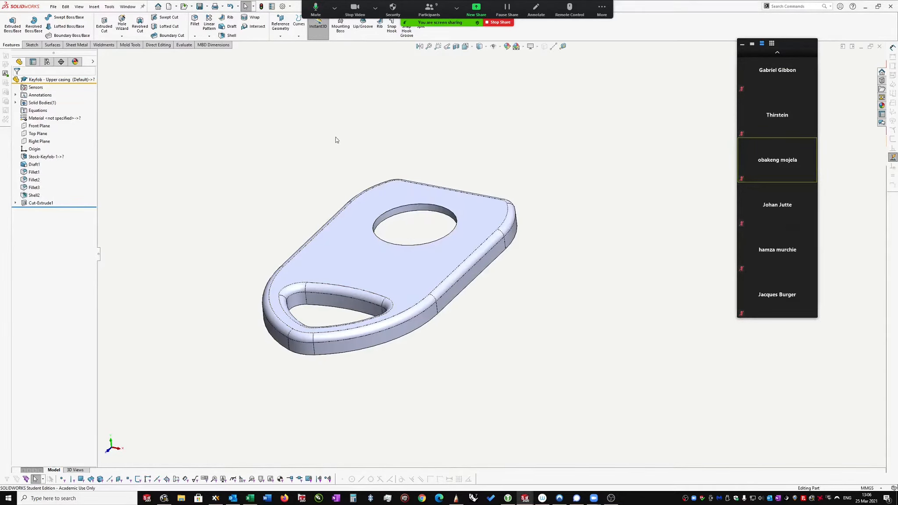
click(879, 47)
Create a new document from the Part template
click(53, 7)
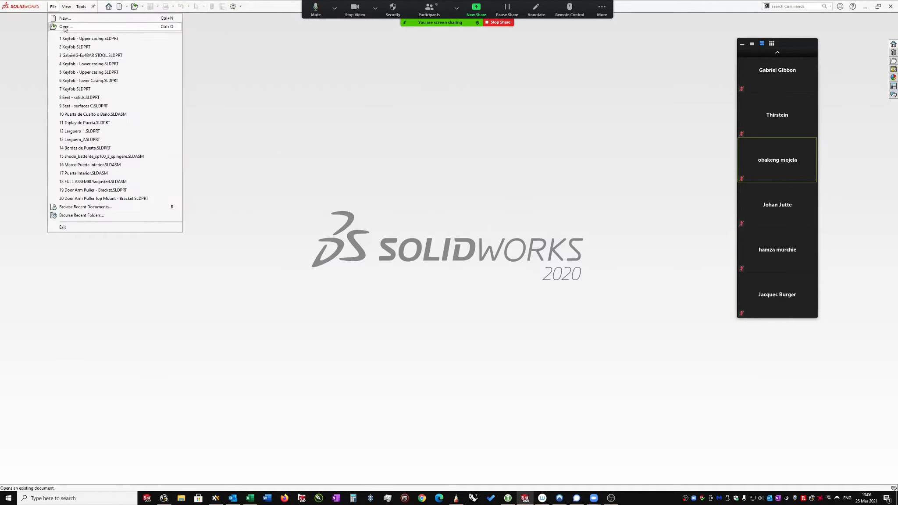
click(67, 18)
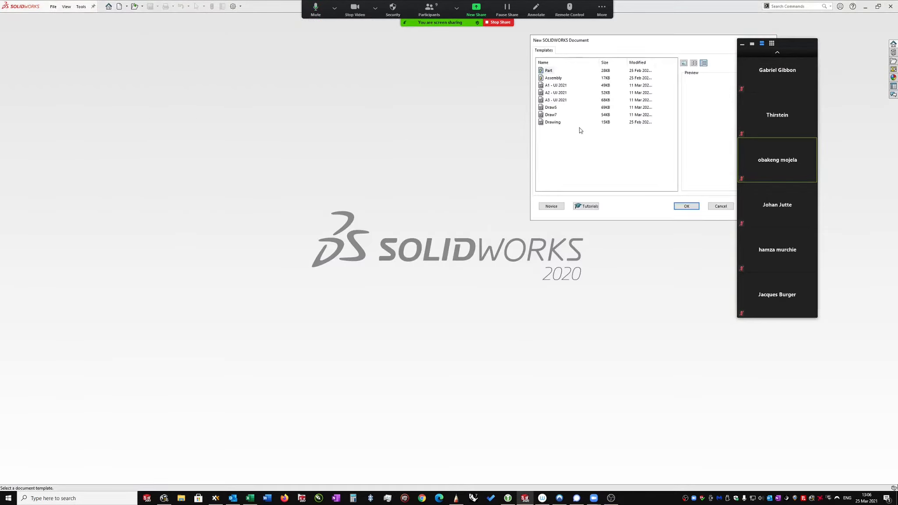
click(687, 206)
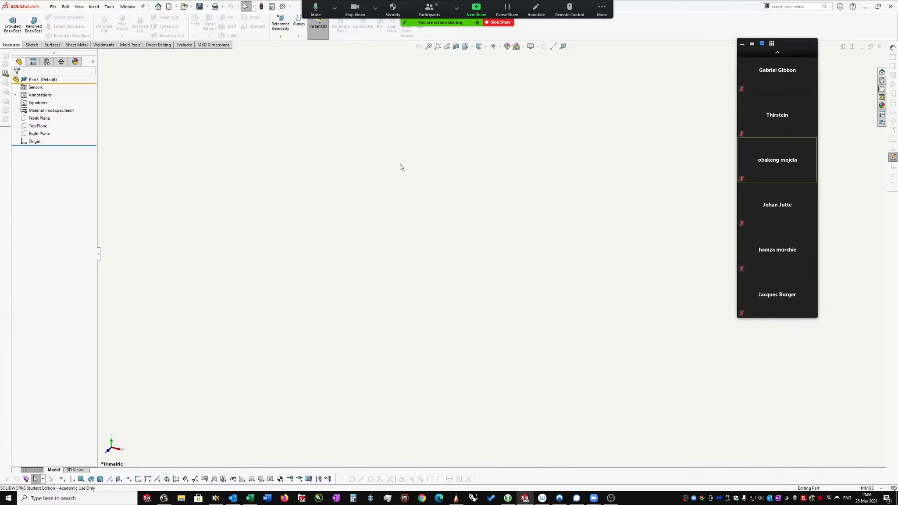
Start a sketch on the Top Plane
click(40, 126)
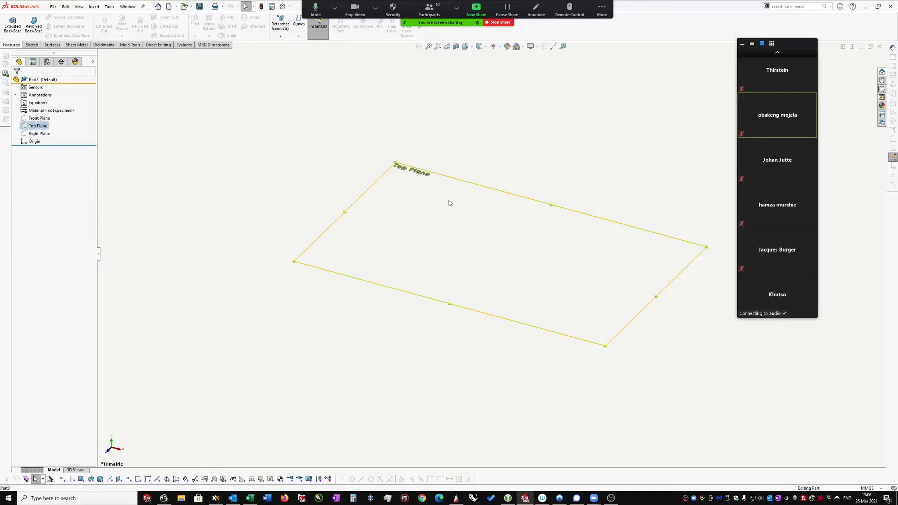
right_click(46, 127)
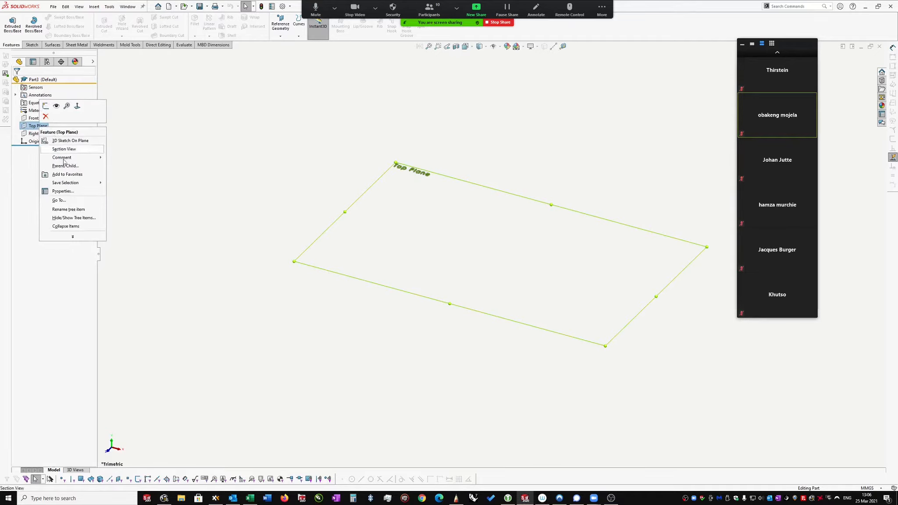
click(46, 105)
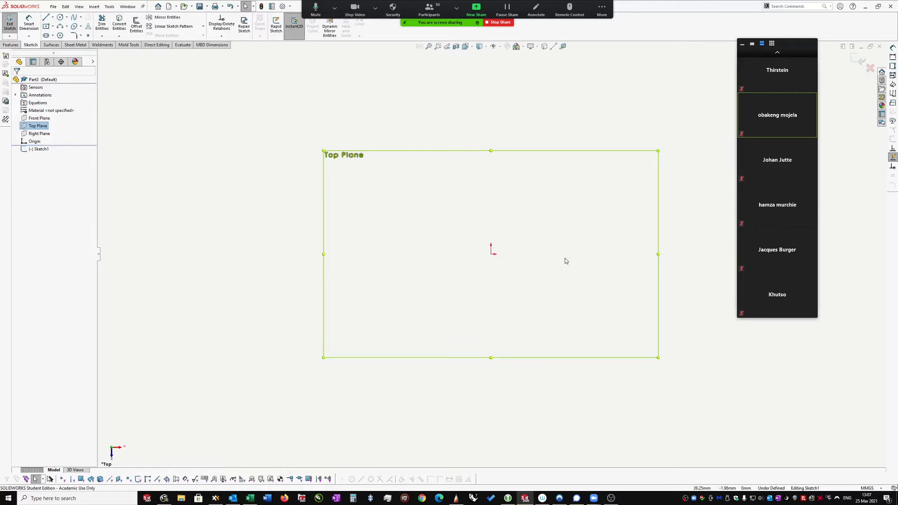
scroll(521, 286, down, 3)
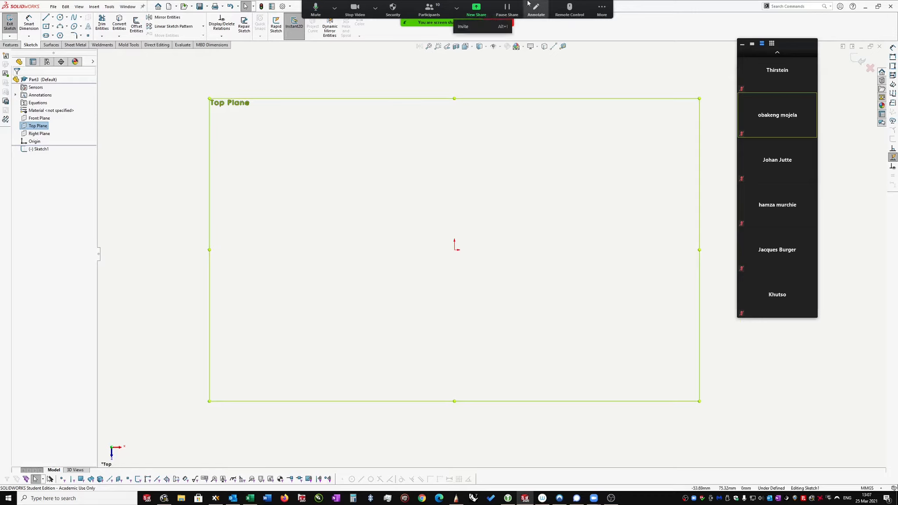
Insert Keyfob top view.png from the Images folder as a sketch picture and bring the whole picture into view
click(109, 7)
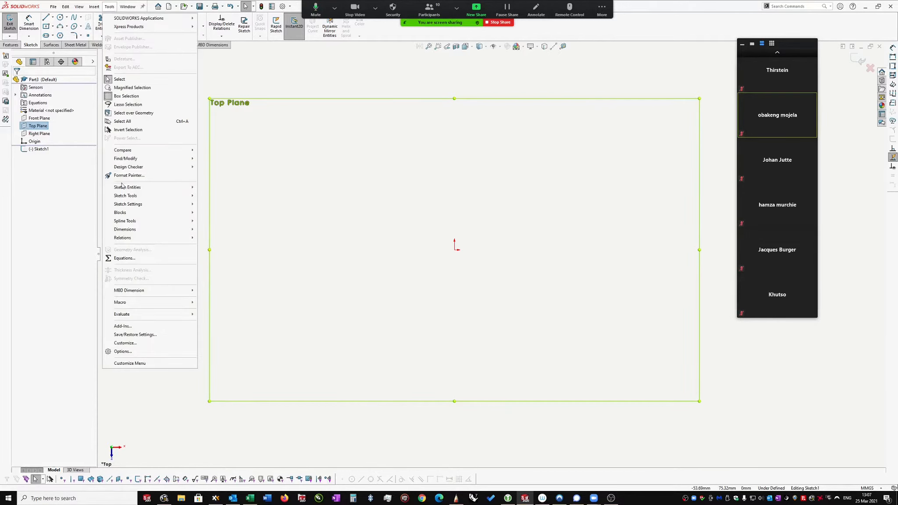
mouse_move(130, 197)
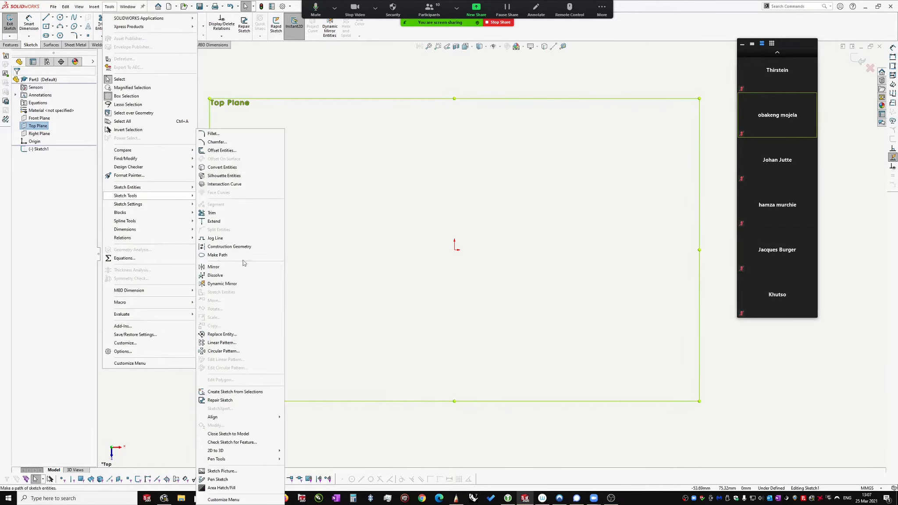
click(223, 471)
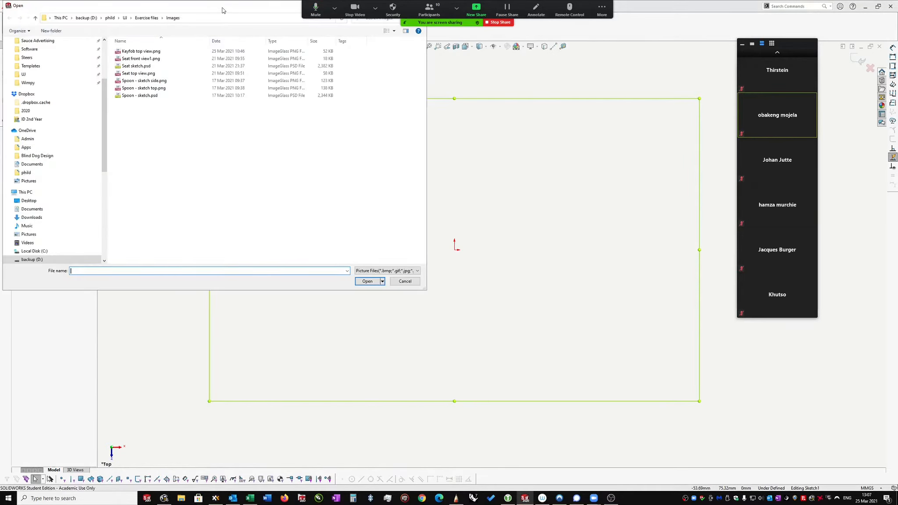
drag(221, 10, 412, 132)
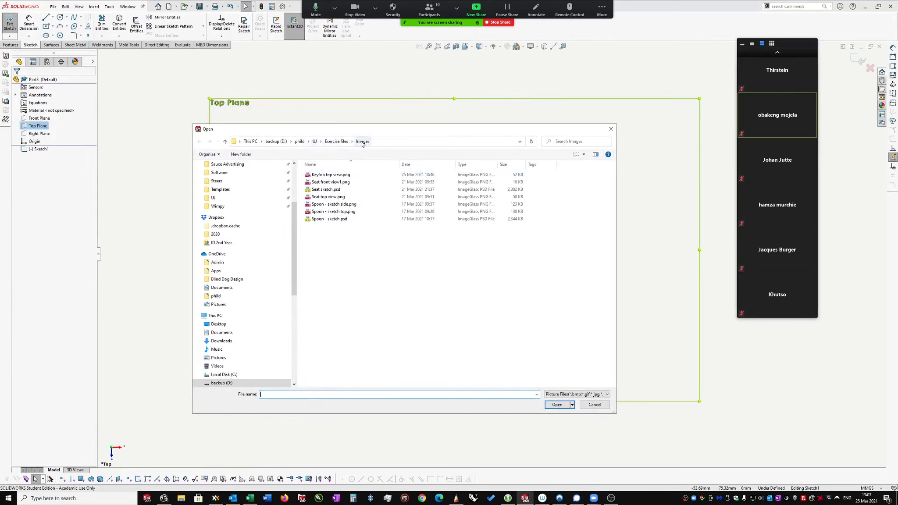
double_click(335, 176)
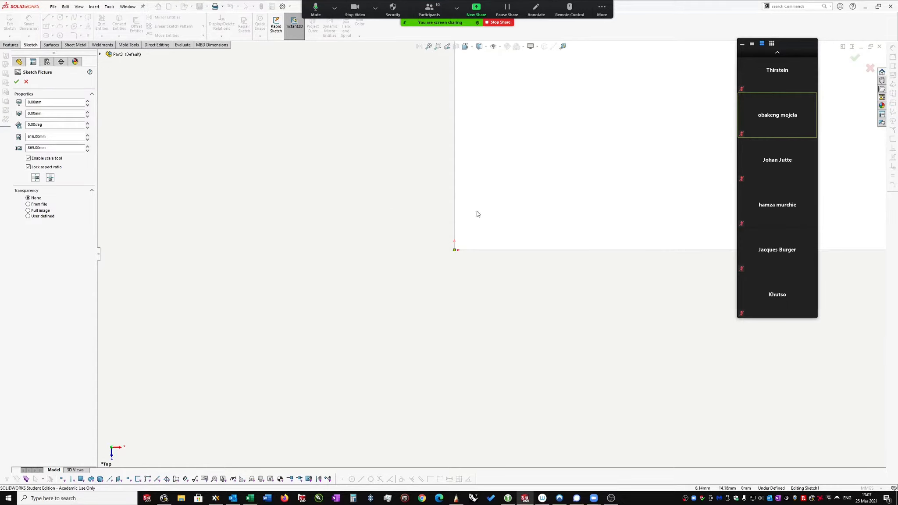
scroll(477, 212, down, 5)
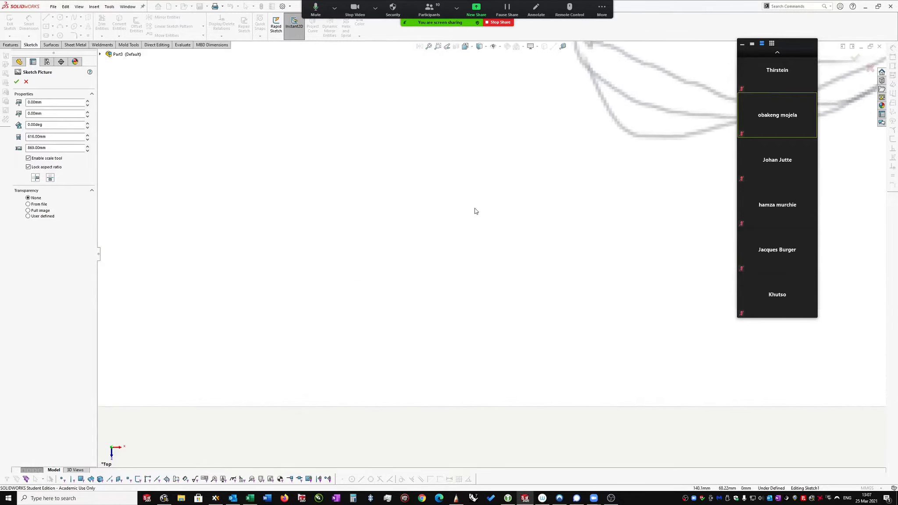
scroll(476, 211, up, 8)
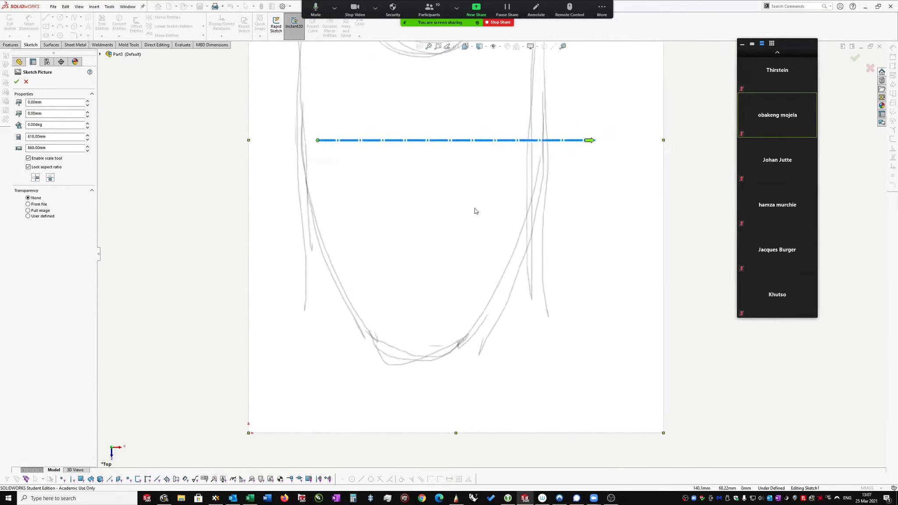
scroll(476, 212, up, 4)
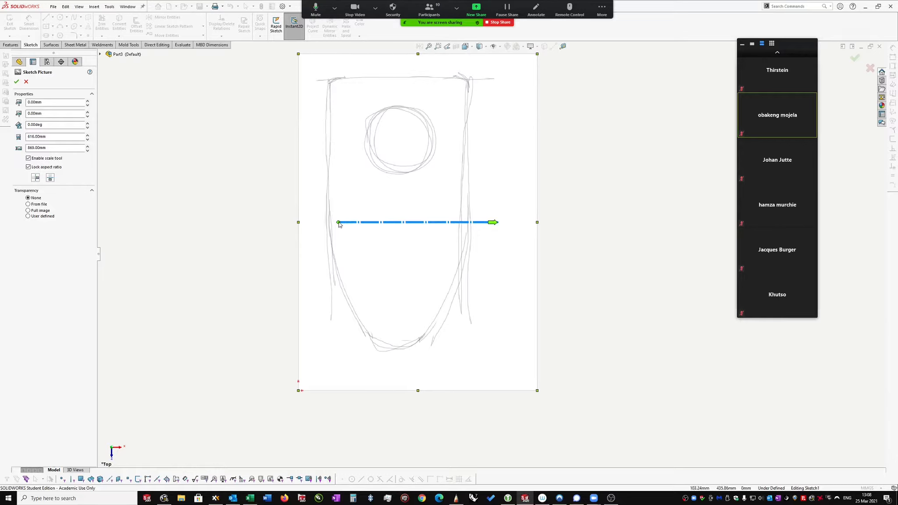
Span the sketch picture's scale line across the drawn keyfob's width and set its length to 30 mm
drag(340, 224, 329, 207)
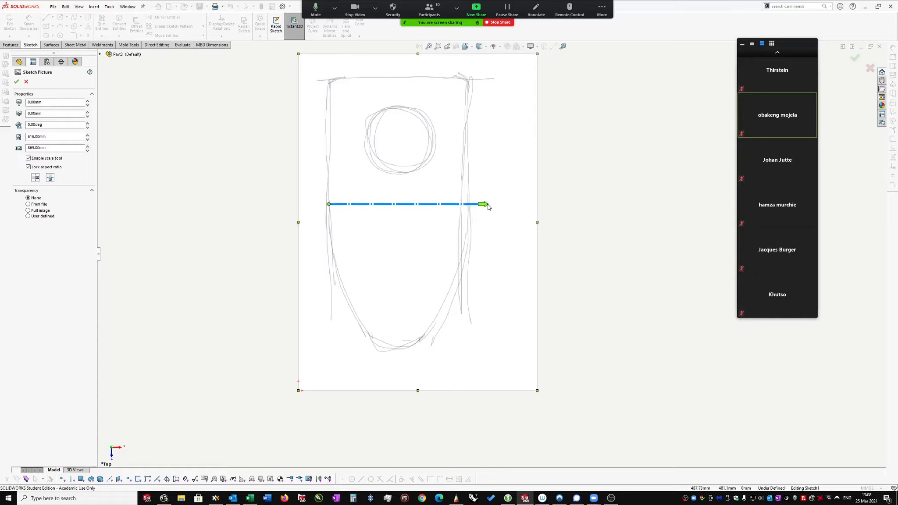
drag(486, 206, 467, 206)
click(468, 207)
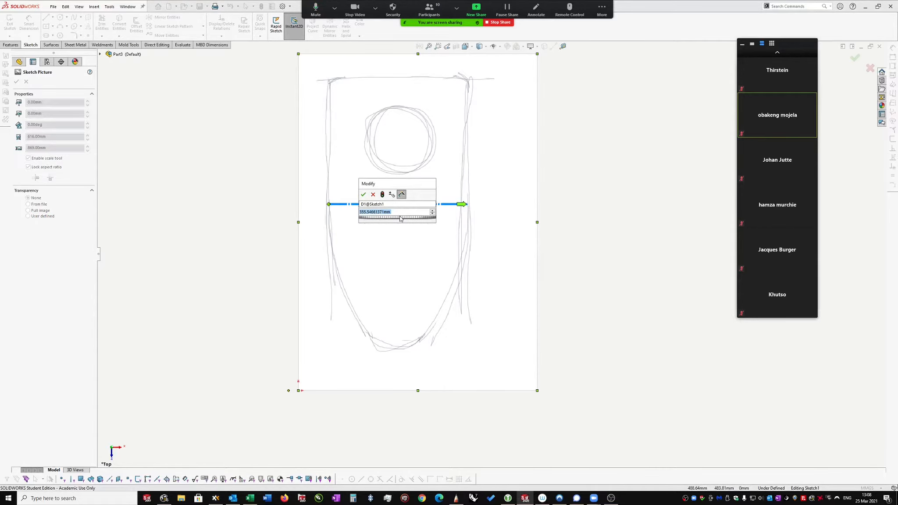
text(30)
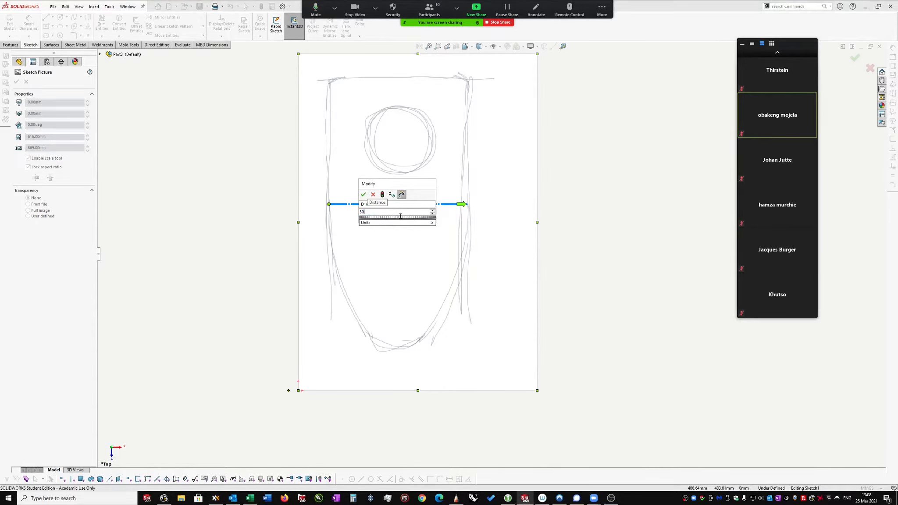
key(Return)
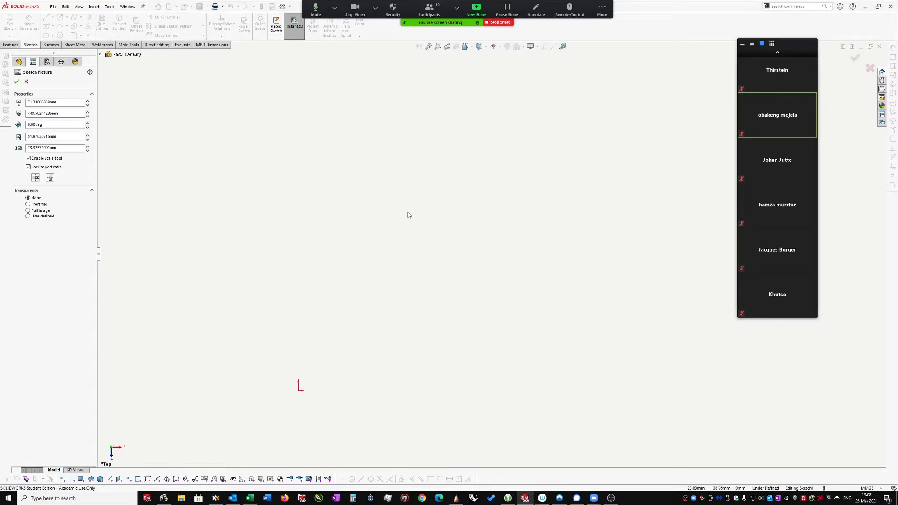
Move the scaled sketch picture so that its hand-drawn circle surrounds the sketch origin
click(429, 46)
scroll(449, 264, up, 8)
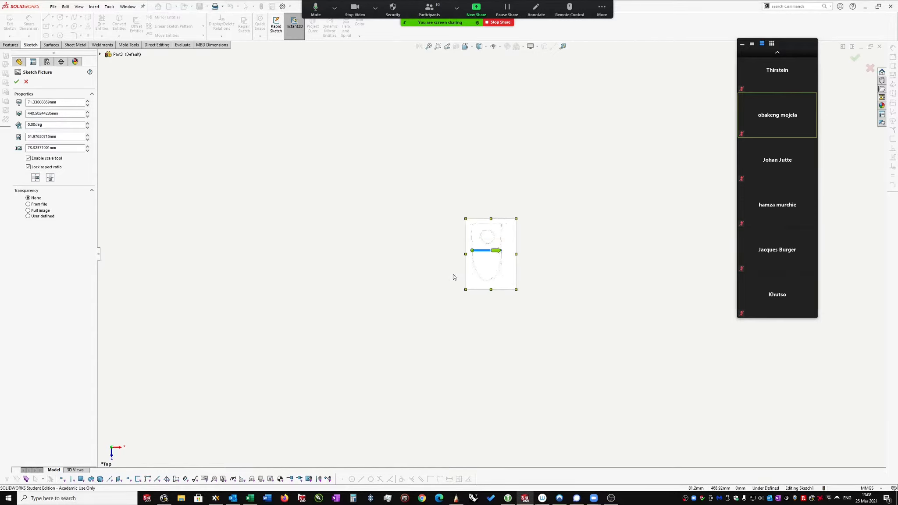
scroll(487, 317, up, 8)
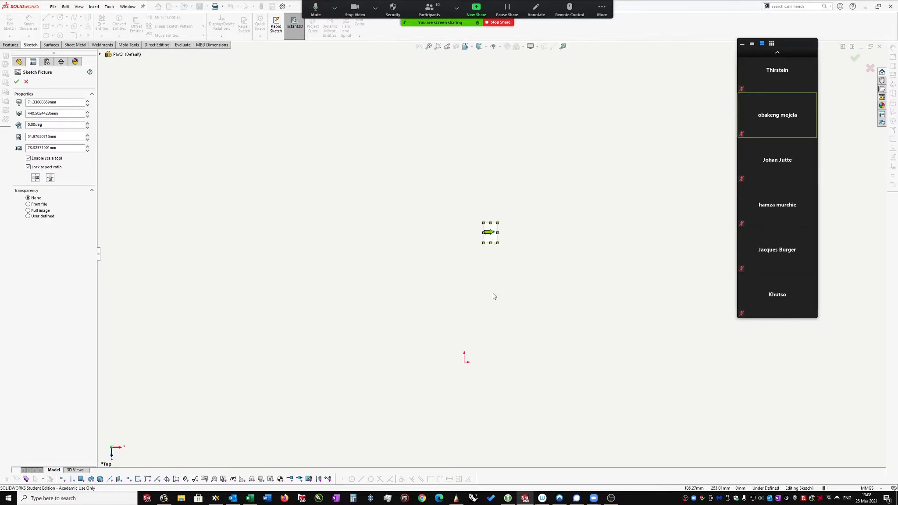
scroll(493, 297, down, 2)
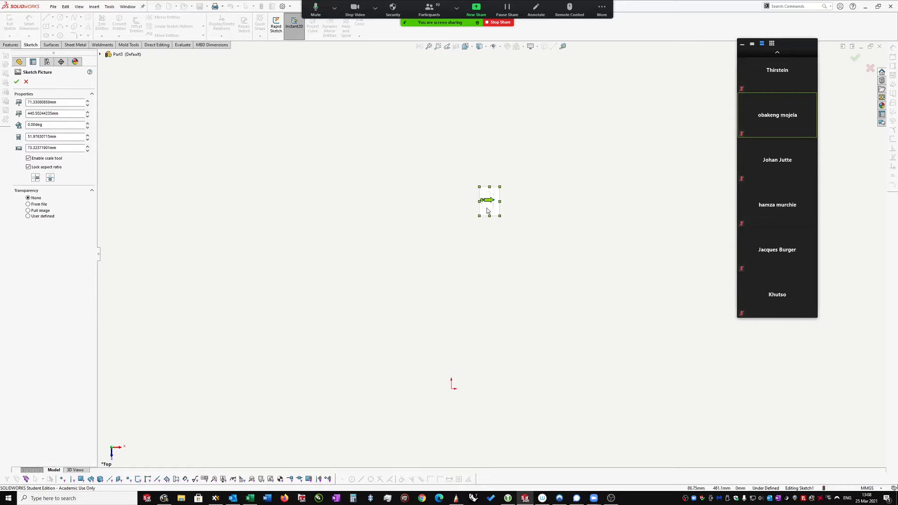
mouse_move(487, 211)
mouse_down()
mouse_move(474, 252)
mouse_move(473, 361)
mouse_up()
drag(454, 398, 449, 314)
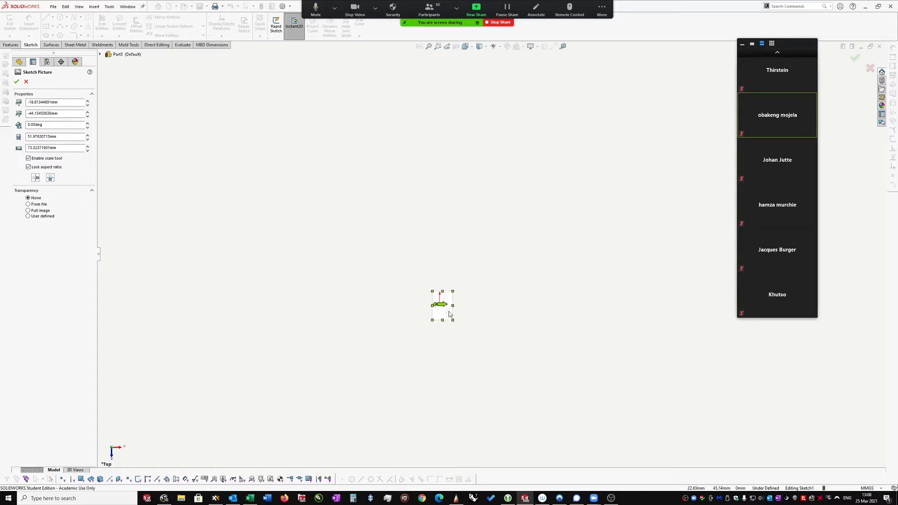
scroll(449, 314, down, 10)
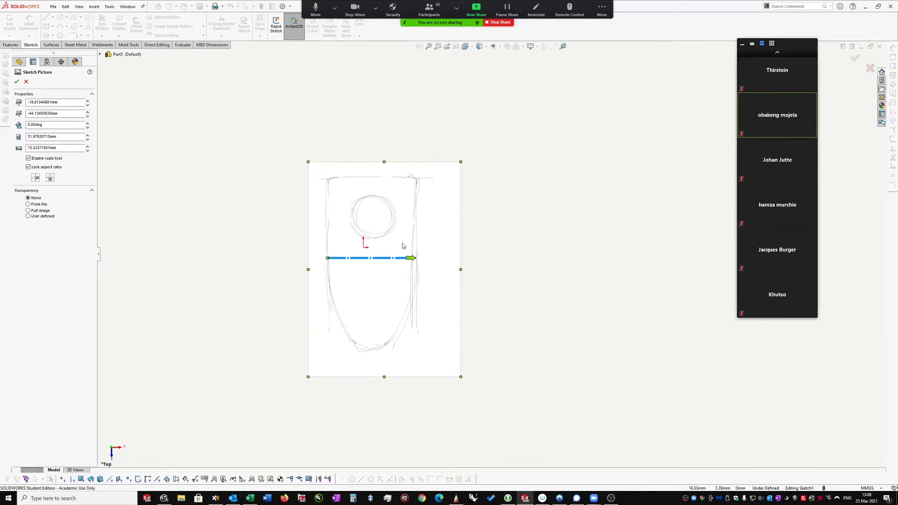
scroll(376, 306, down, 4)
drag(397, 323, 385, 372)
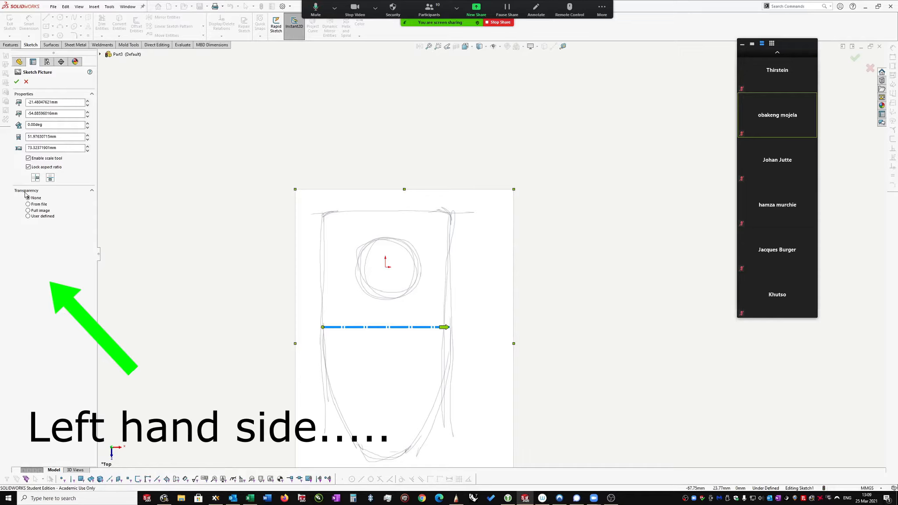
Make the sketch picture transparent with the Full image option at 0.67 and accept its properties
click(28, 211)
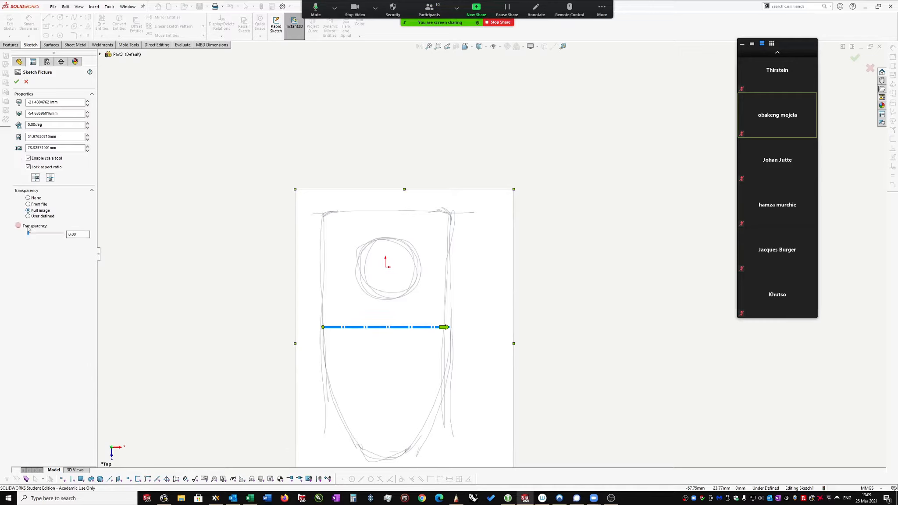
click(52, 233)
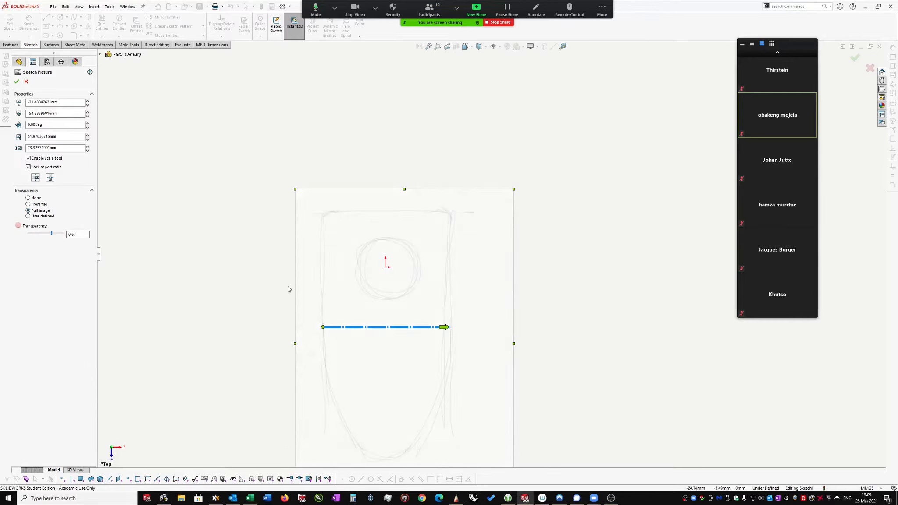
click(18, 82)
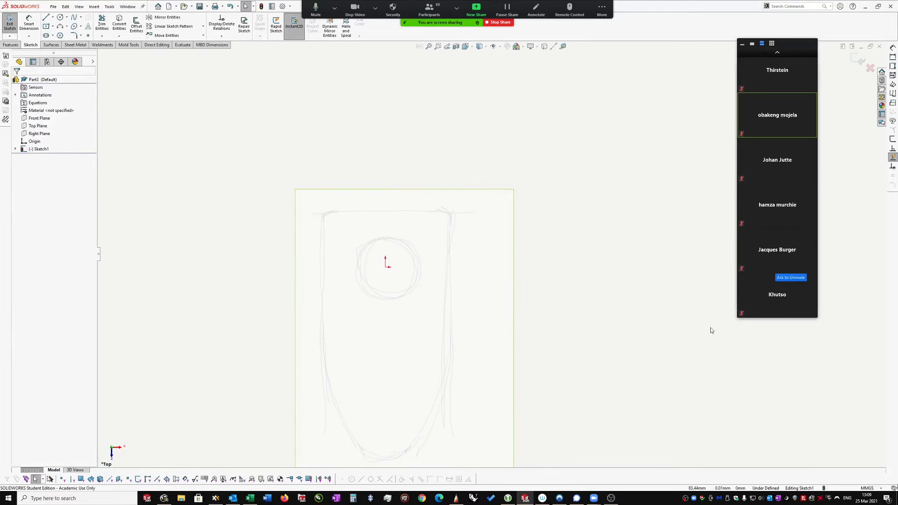
Switch to the Excel class register, enter p in cell J10 for 25 Mar 21, and return to SOLIDWORKS
click(250, 498)
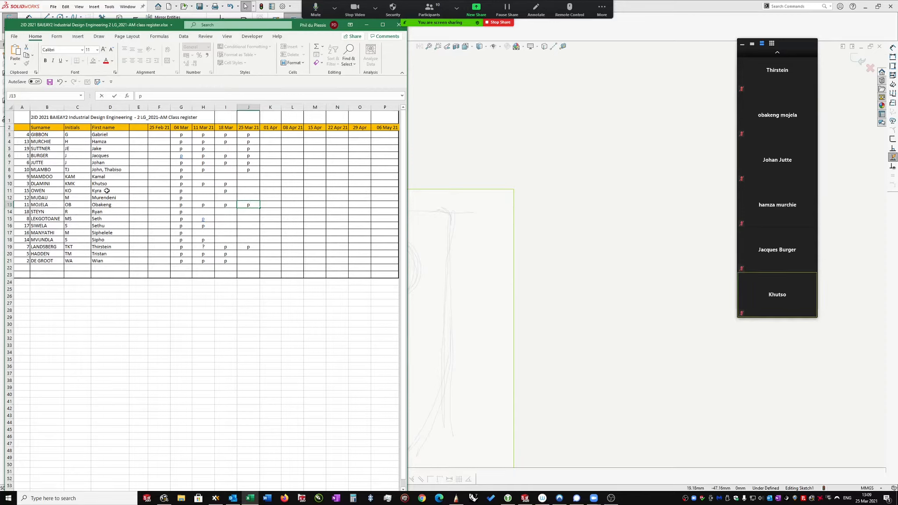
click(254, 183)
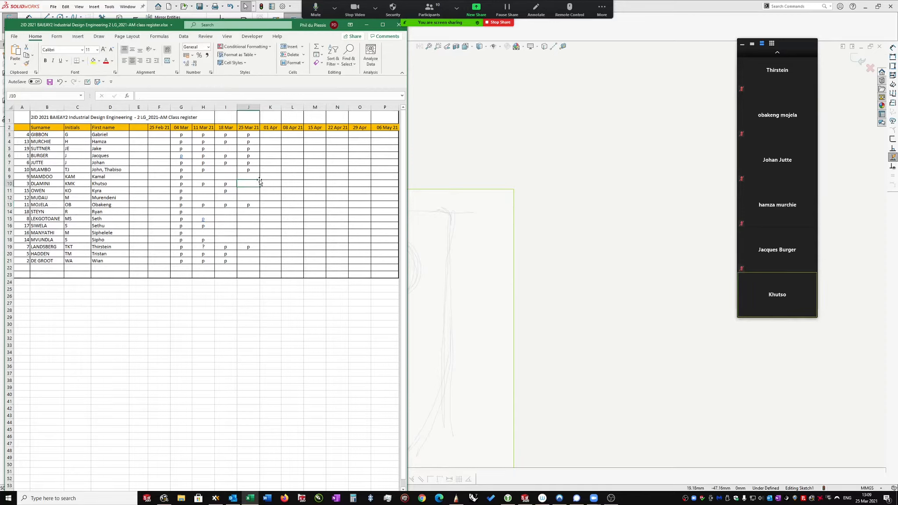
text(p)
key(XF86AudioRaiseVolume)
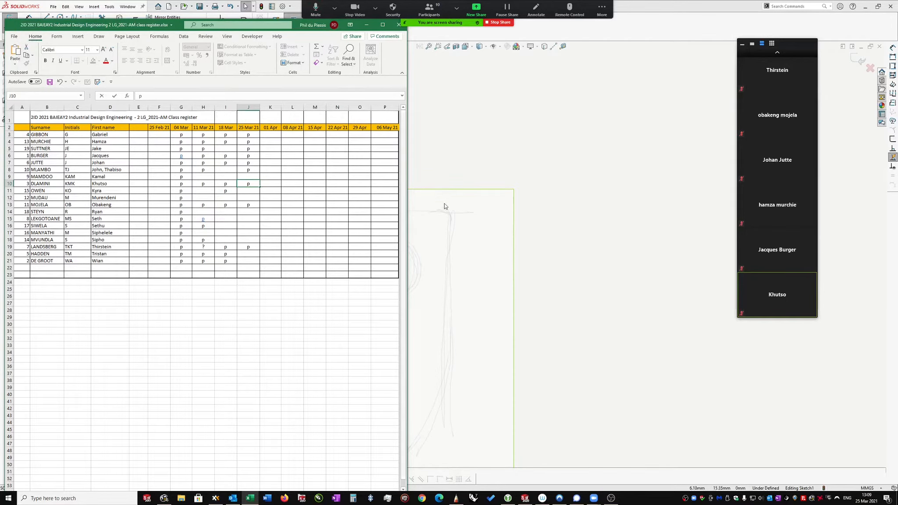
click(366, 24)
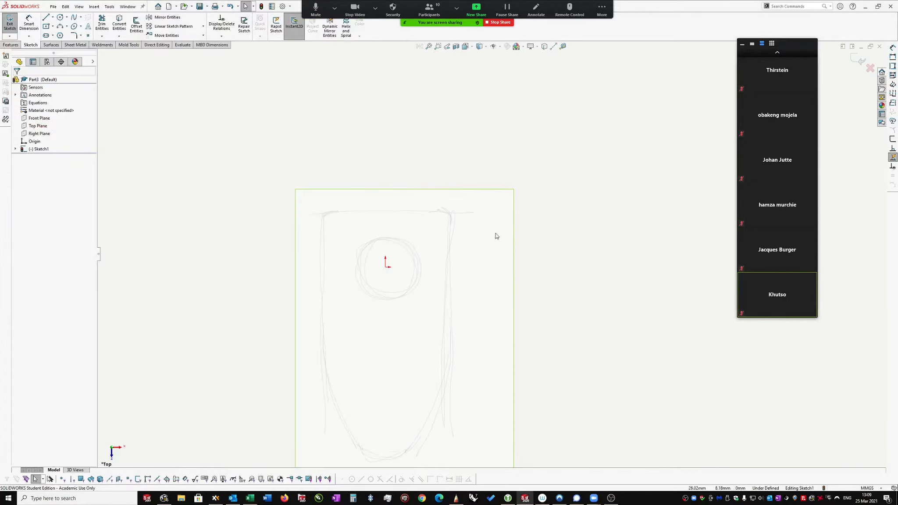
Move the floating meeting participants window away from the sketch picture to the edge of the modelling area
key(z)
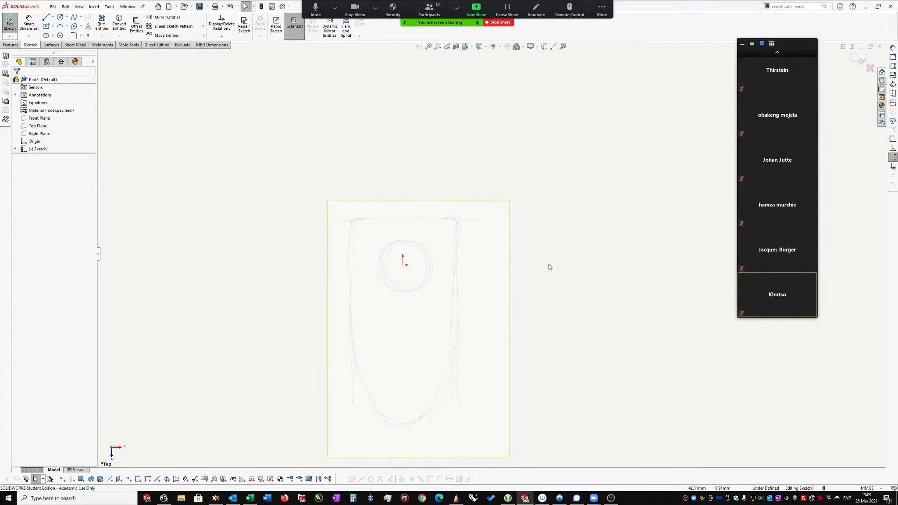
scroll(526, 245, up, 1)
scroll(477, 272, down, 1)
scroll(478, 272, up, 1)
scroll(454, 247, down, 1)
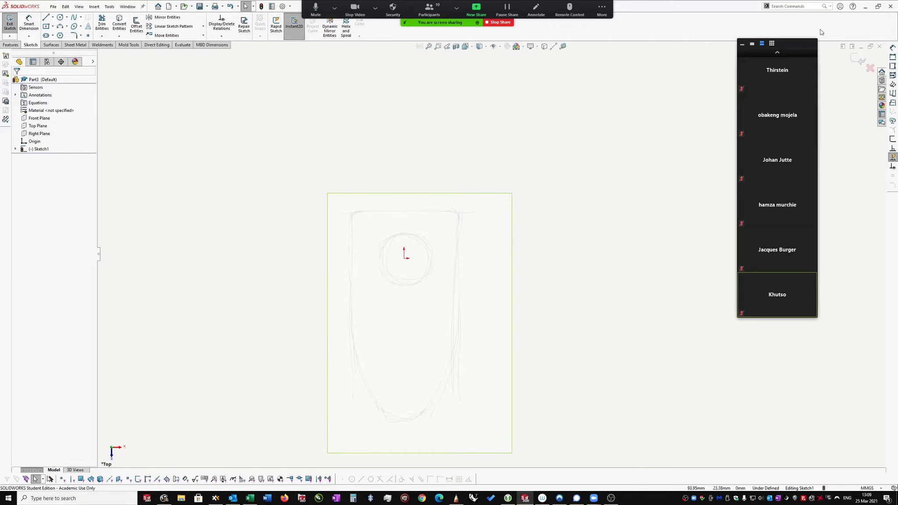
drag(793, 44, 822, 214)
drag(879, 217, 884, 213)
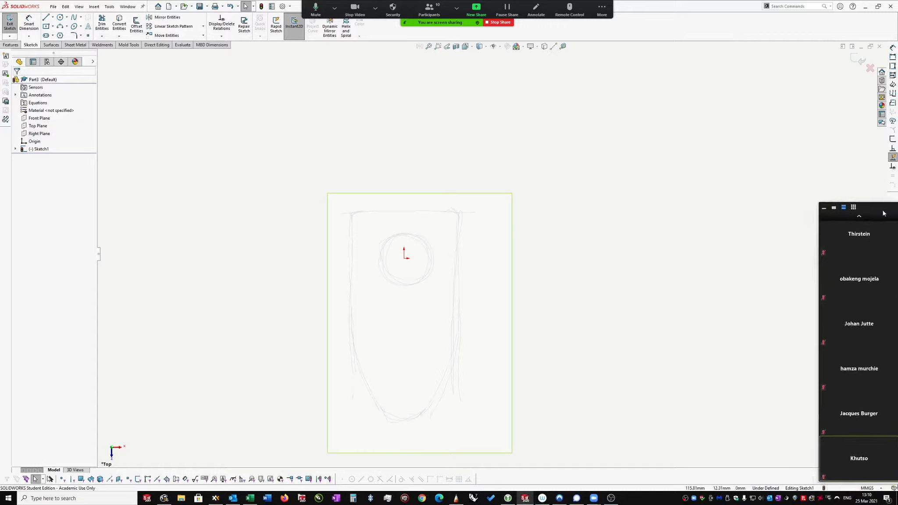
Reopen the sketch picture for editing, nudge it slightly to centre the drawn circle on the origin, and accept it
ctrl+middle_drag(422, 232, 424, 224)
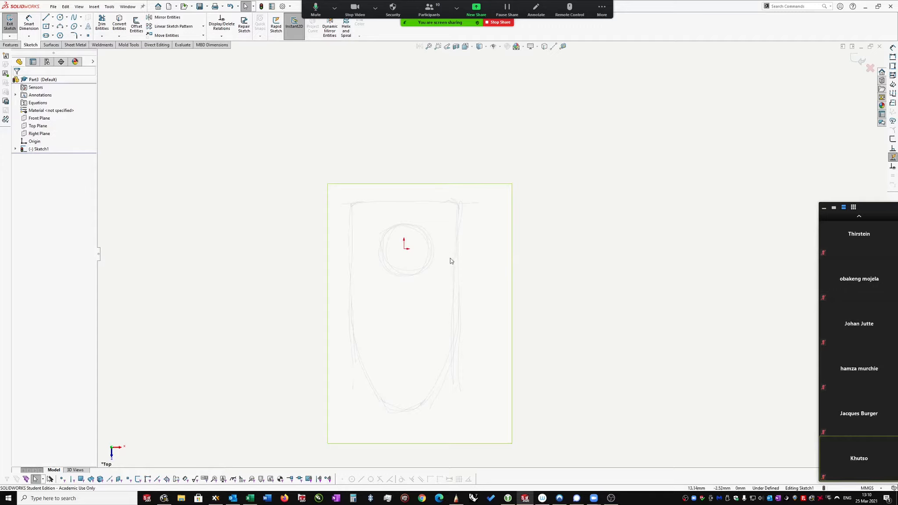
click(451, 282)
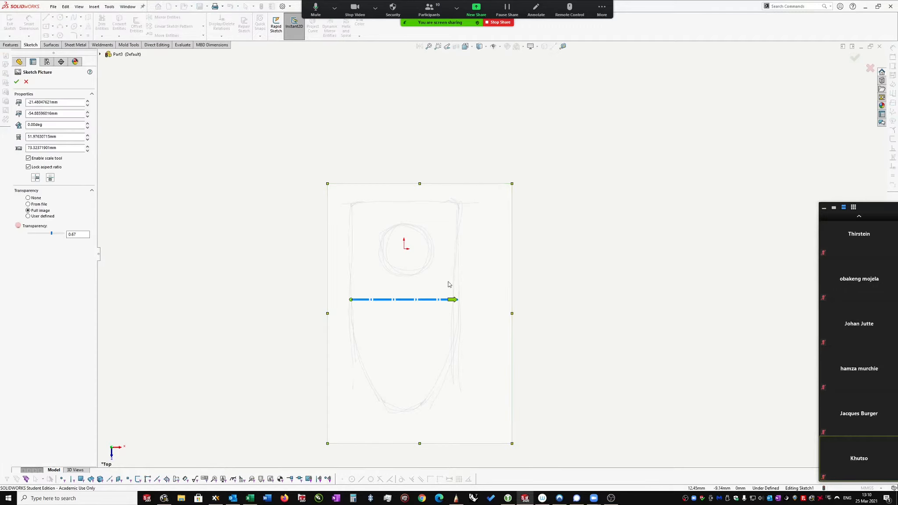
drag(448, 284, 448, 281)
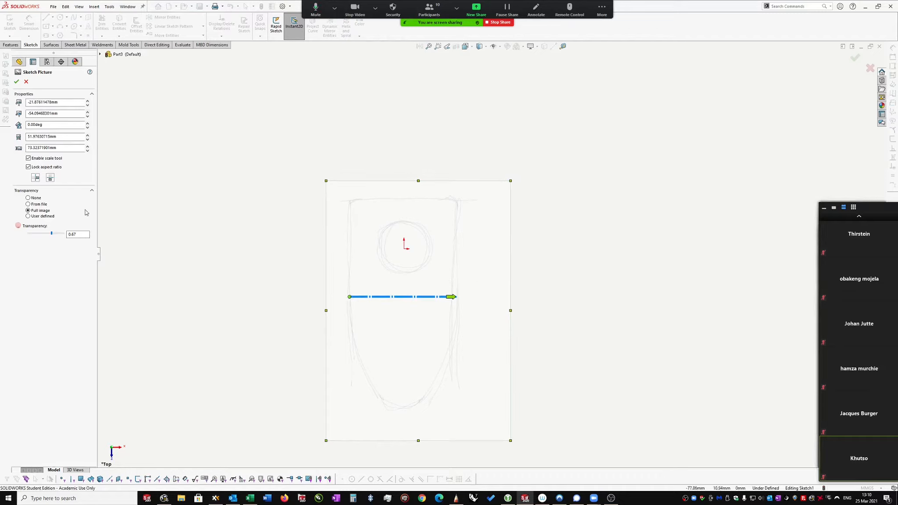
right_click(555, 185)
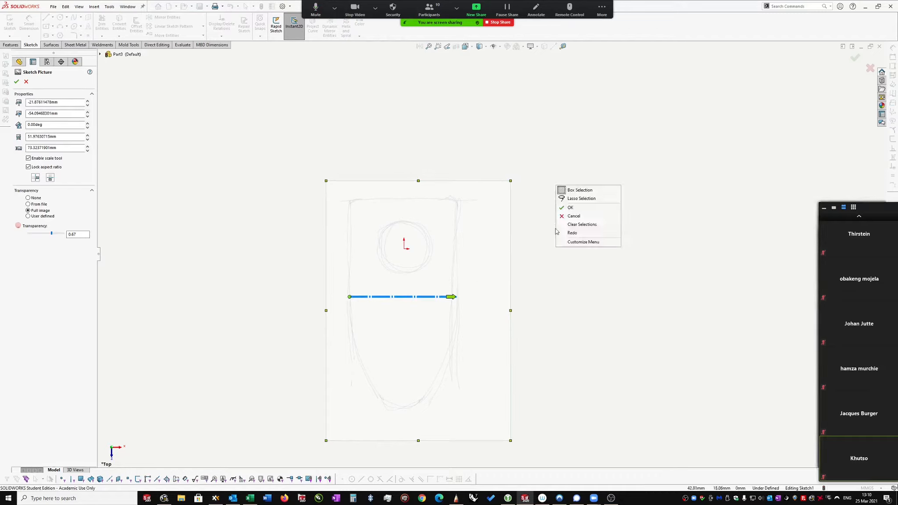
click(570, 208)
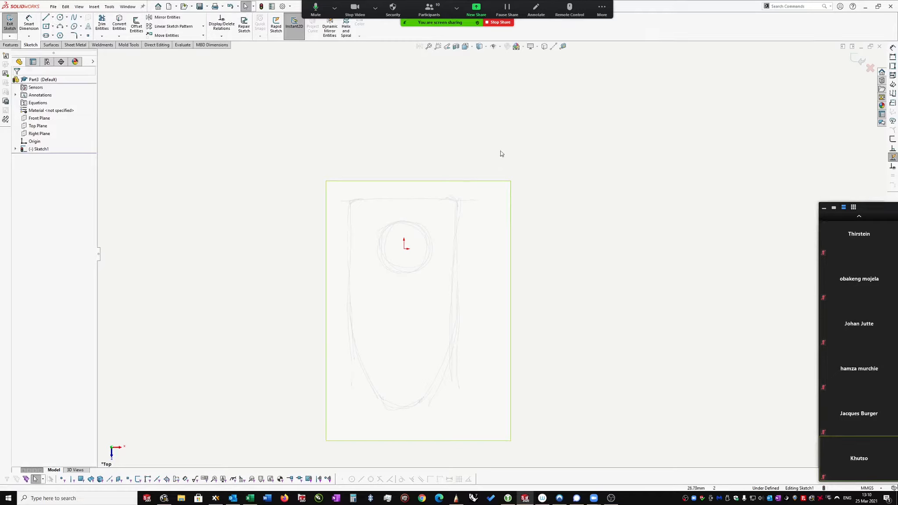
Sketch a line about 31 mm long down the left side of the drawn keyfob outline
key(s)
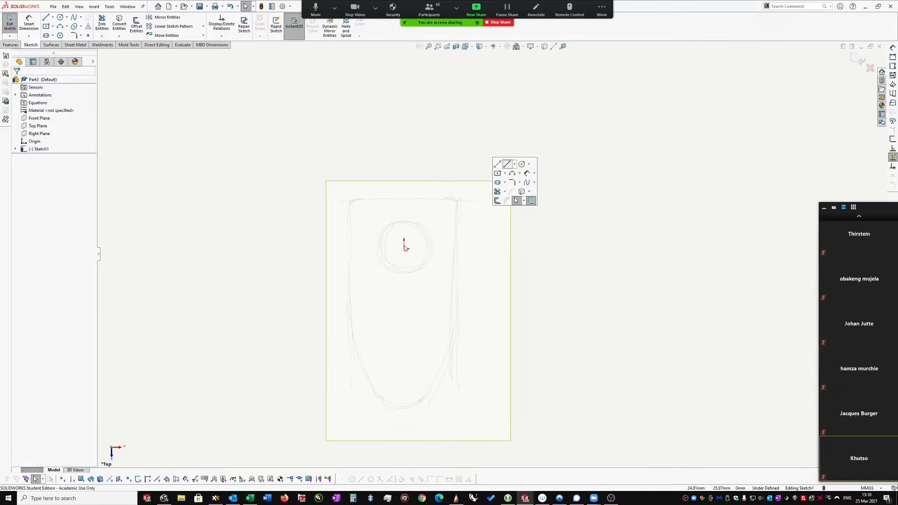
click(509, 169)
click(353, 214)
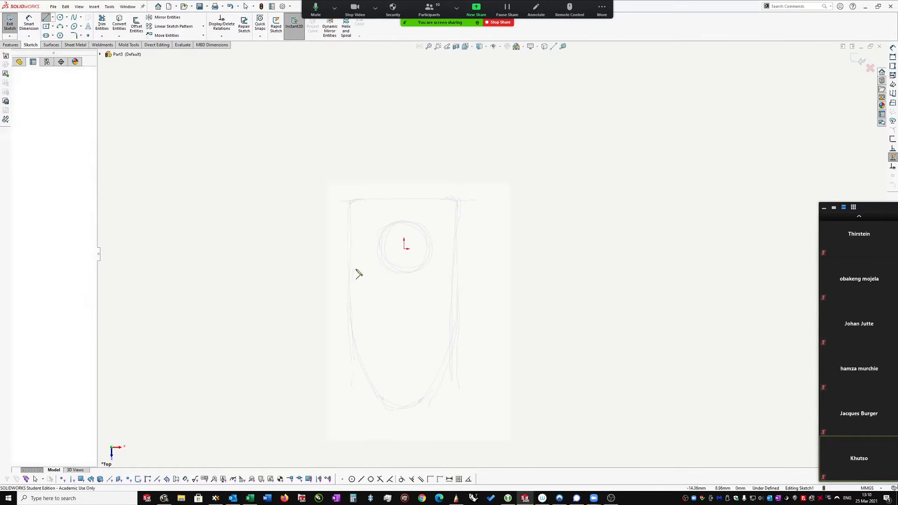
click(351, 324)
key(Escape)
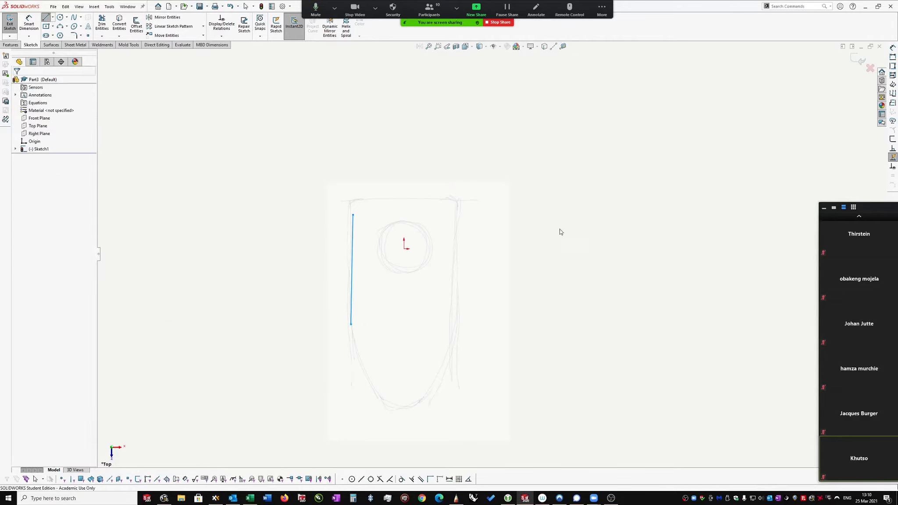
Sketch a vertical centerline from the origin up to the picture's upper edge
key(s)
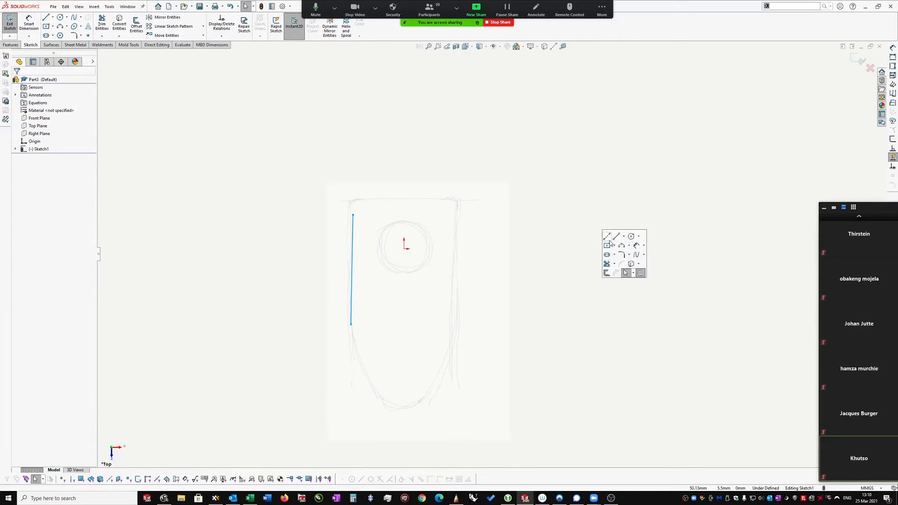
key(l)
click(405, 249)
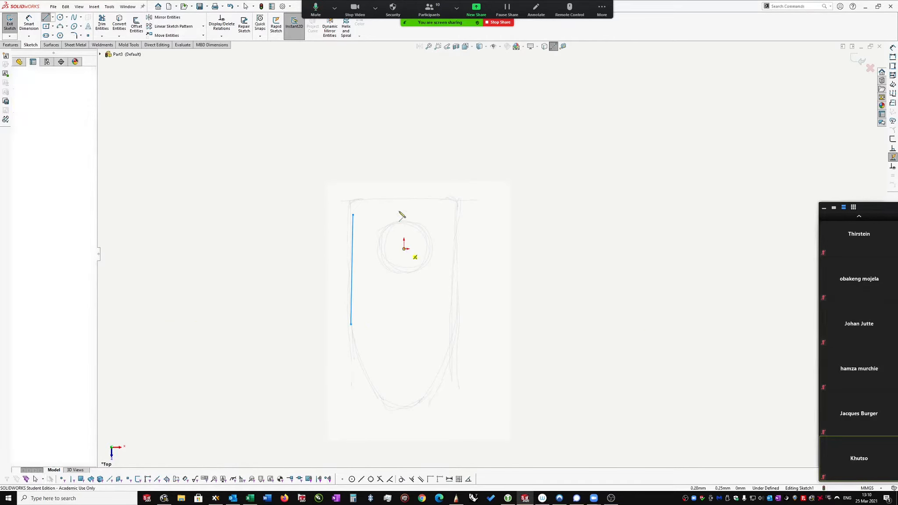
click(404, 183)
key(Escape)
key(Escape)
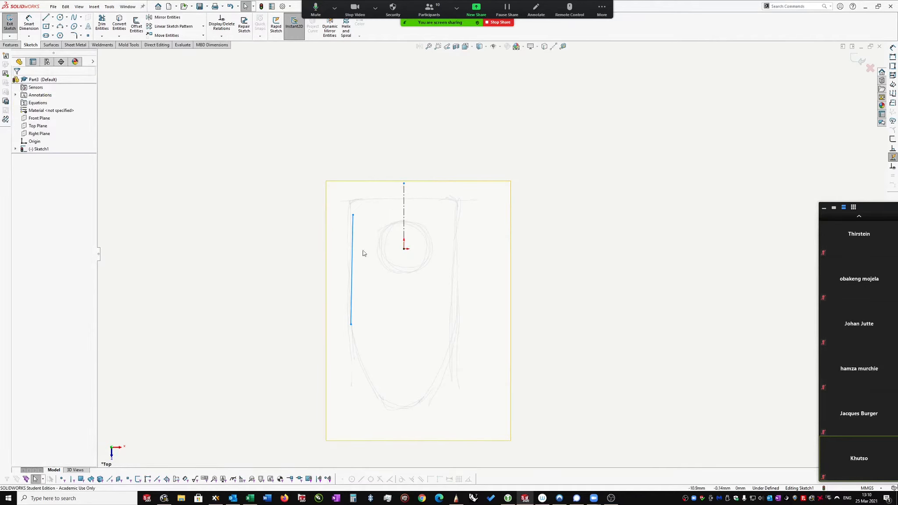
Delete the line along the keyfob's left side and turn on dynamic mirroring about the vertical centerline
click(352, 263)
key(Escape)
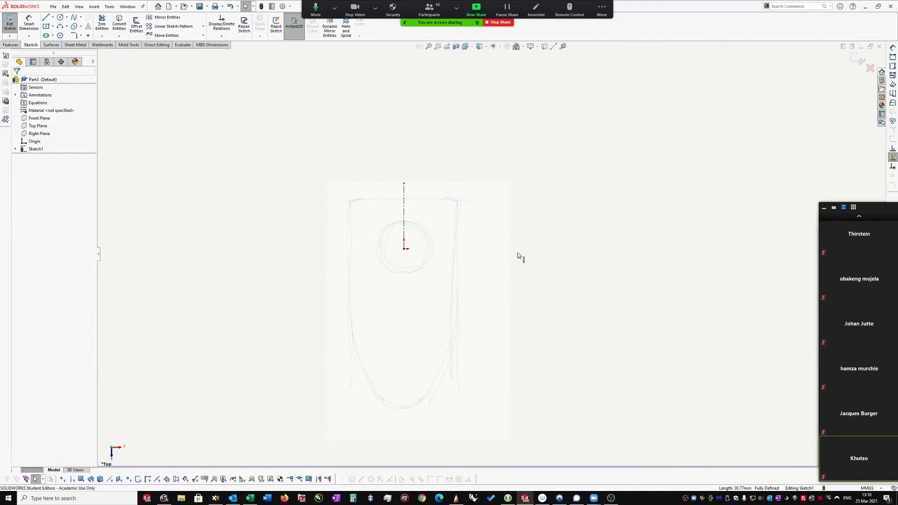
right_click(590, 239)
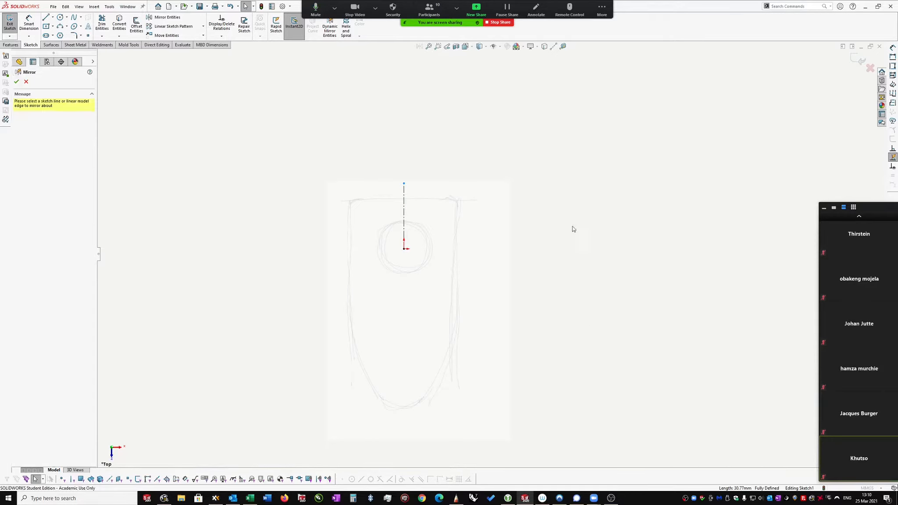
click(607, 226)
click(404, 215)
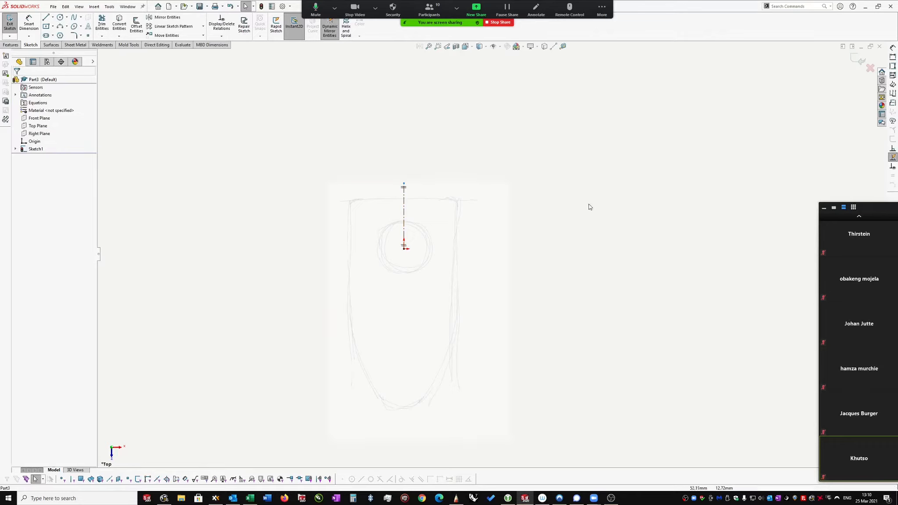
right_drag(598, 204, 623, 204)
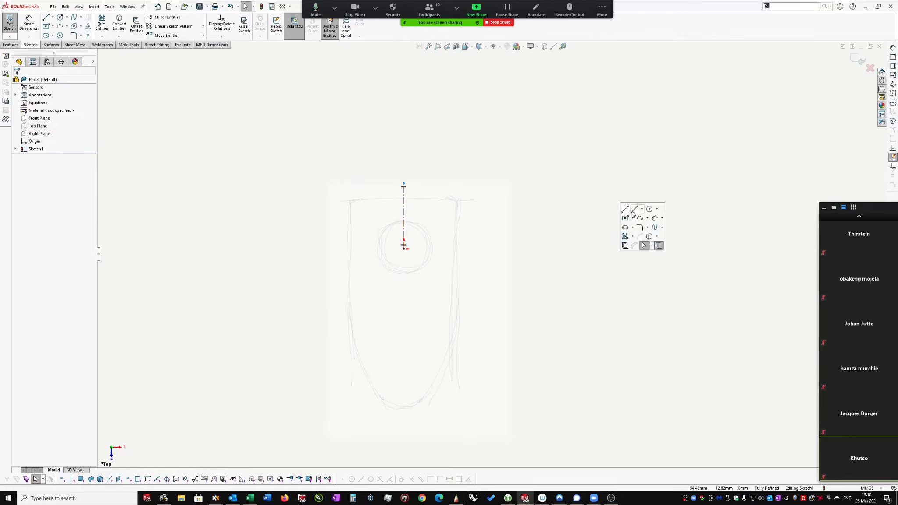
Sketch a line about 33 mm long down the left side of the drawn outline and make it and its mirrored copy vertical
click(634, 210)
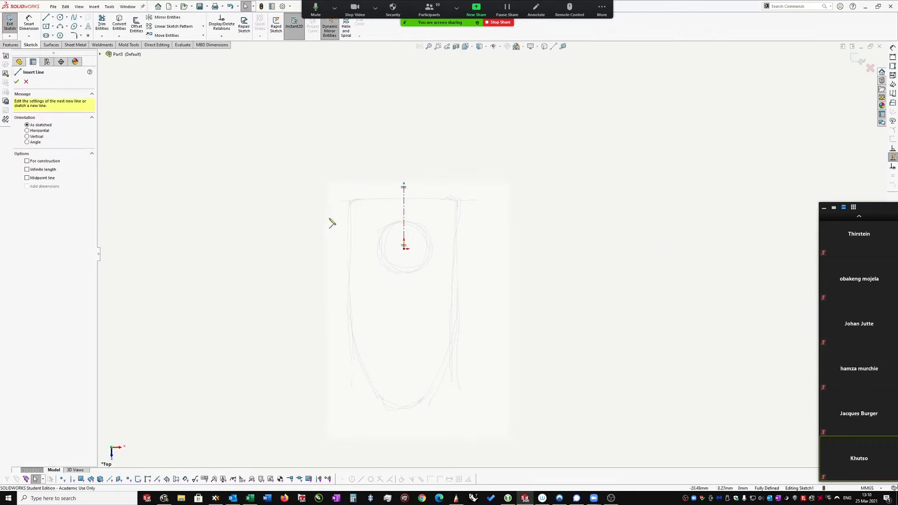
click(348, 203)
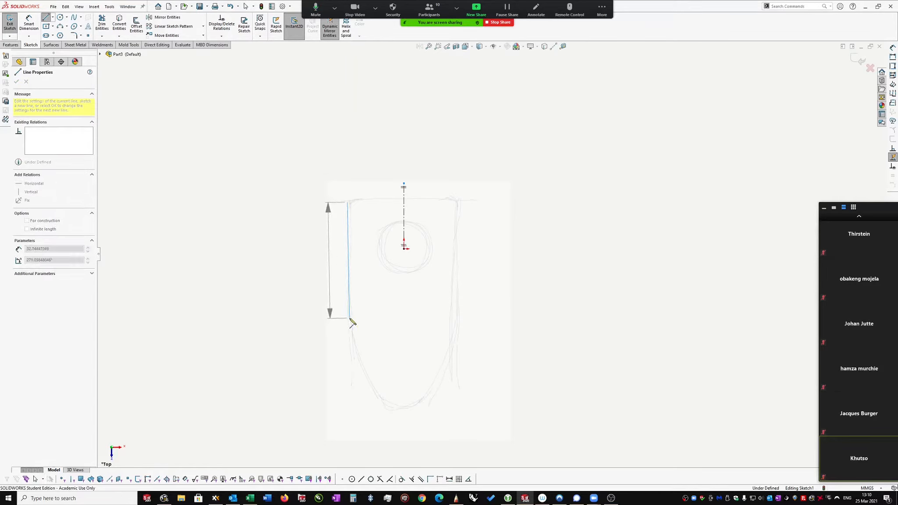
click(350, 319)
key(Escape)
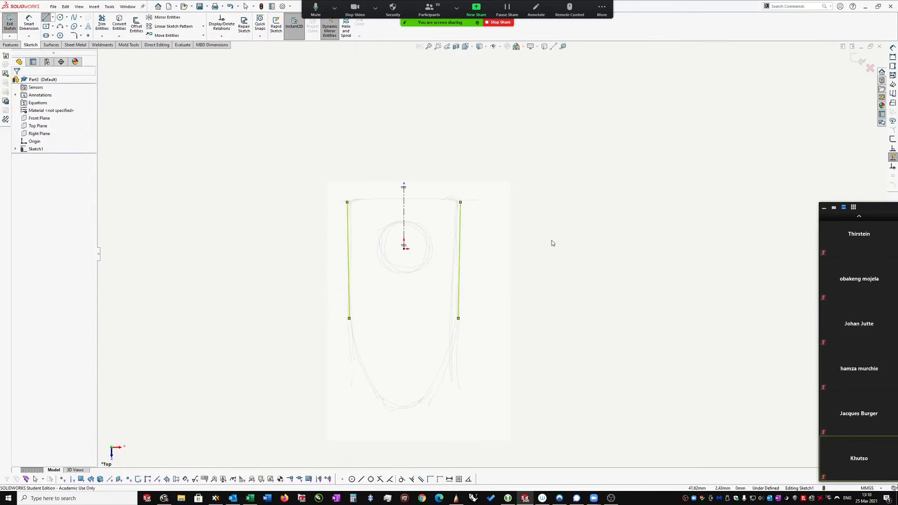
click(349, 279)
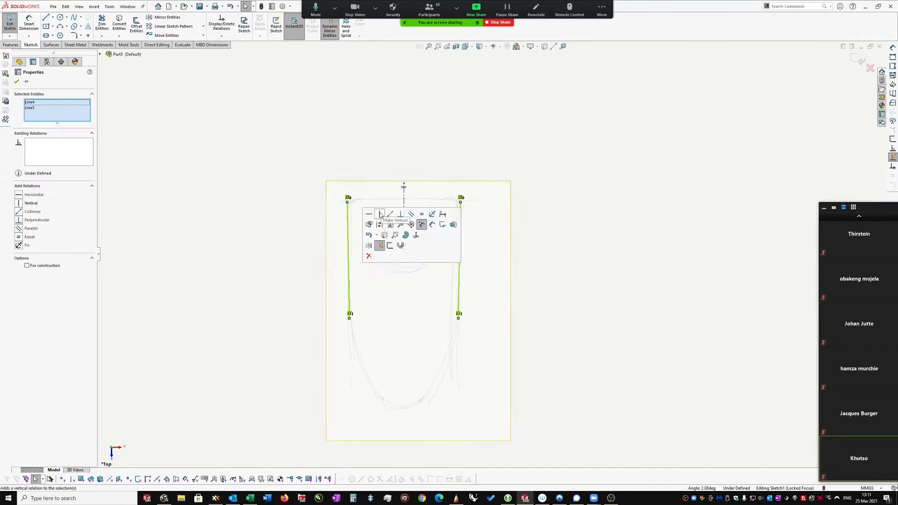
click(380, 213)
click(556, 241)
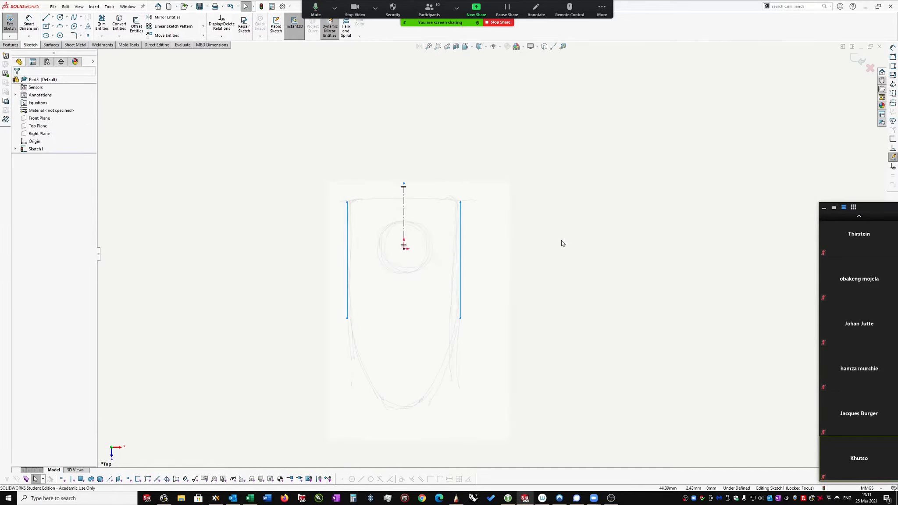
Sketch a three-point arc of about 40 mm radius from the left line's lower end along the drawn curve towards the tip
right_drag(562, 241, 595, 240)
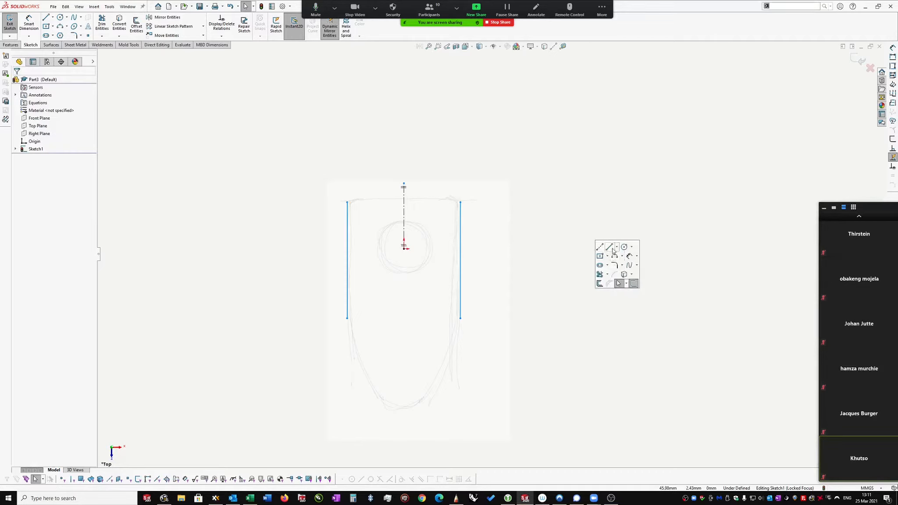
click(614, 256)
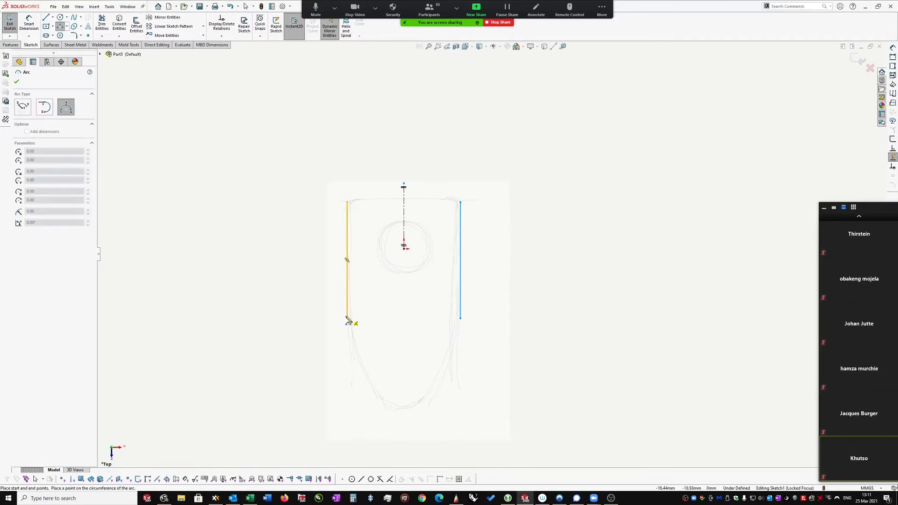
drag(347, 322, 385, 407)
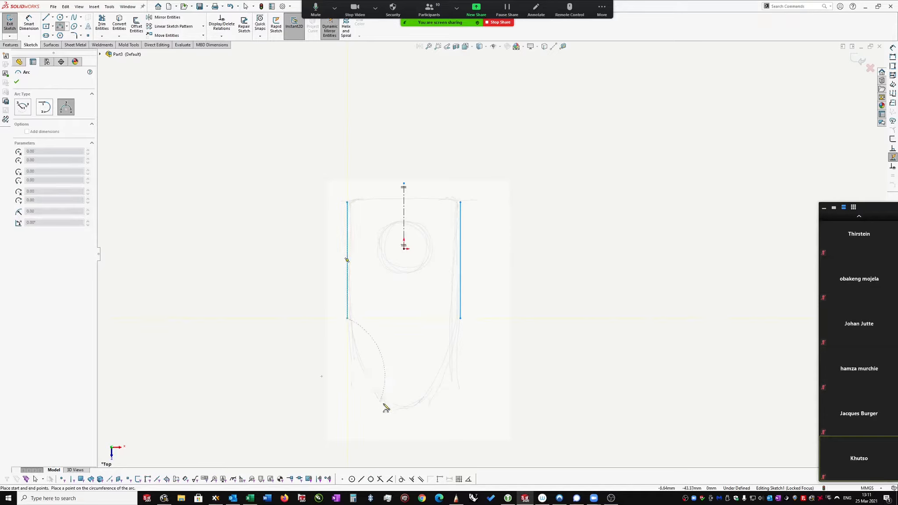
click(358, 363)
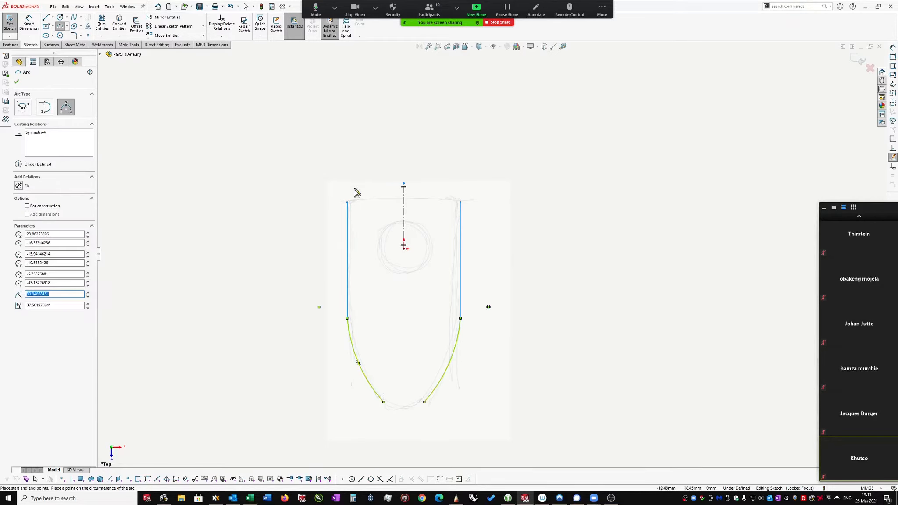
click(347, 202)
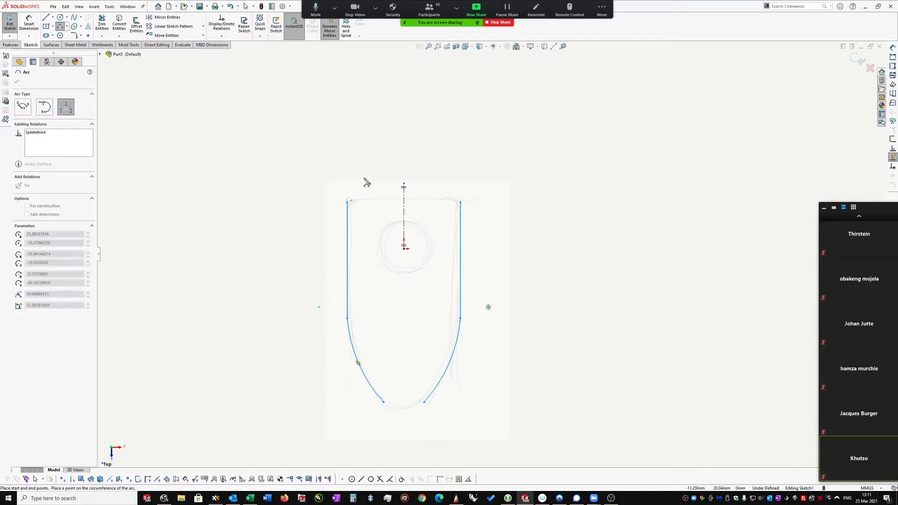
key(Escape)
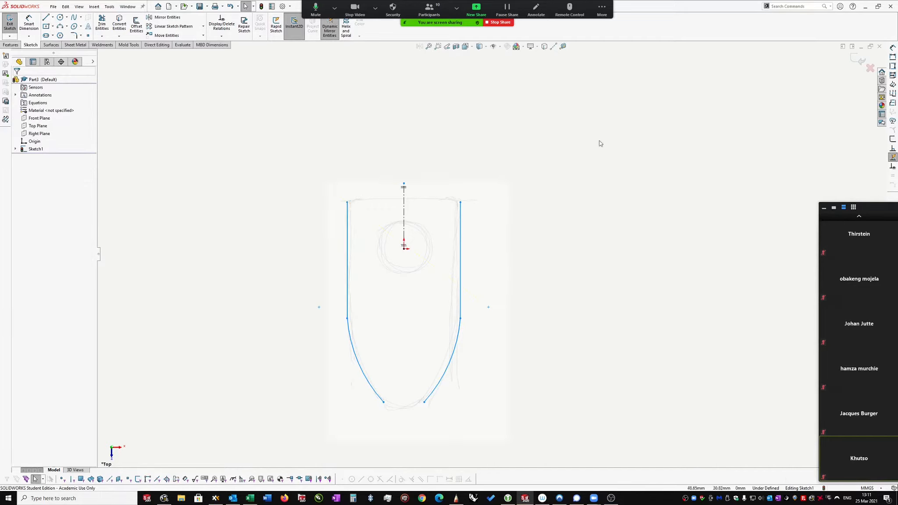
Sketch a three-point arc of about 12 mm radius from the left line's upper end, curving up and inward
right_drag(604, 198, 637, 200)
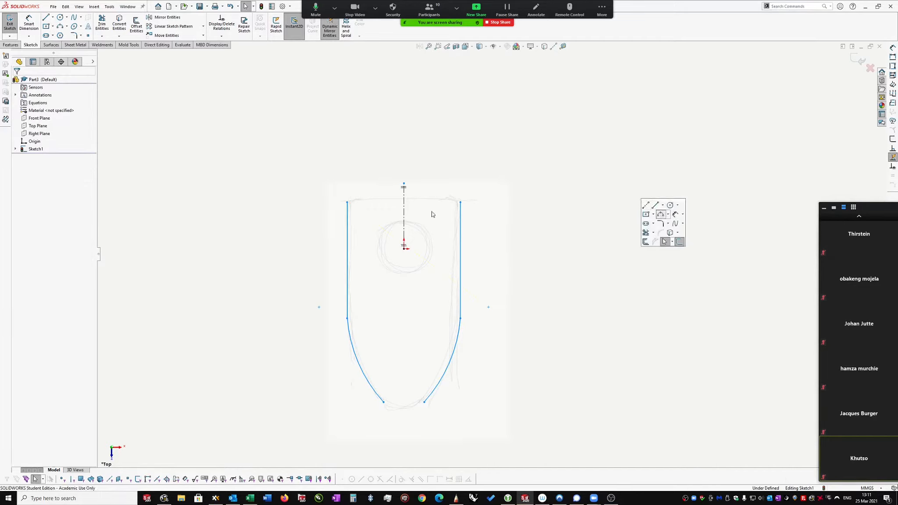
click(660, 215)
click(351, 199)
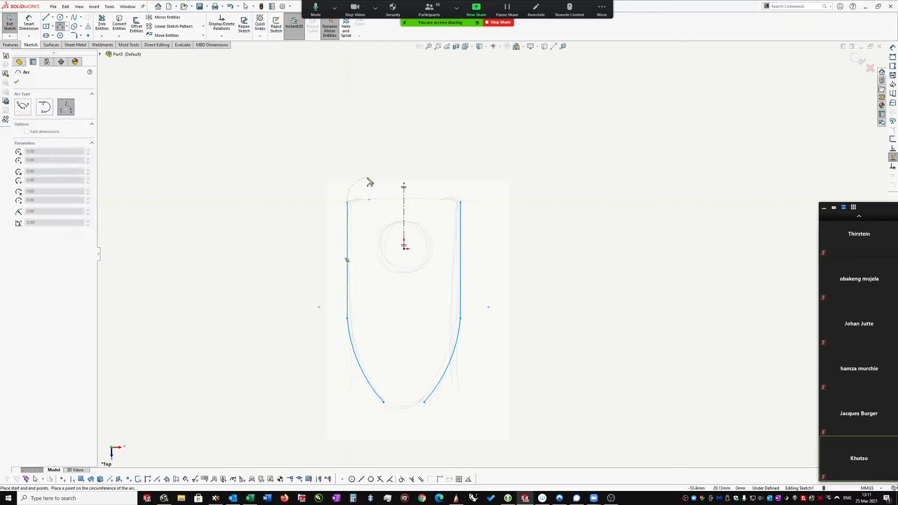
click(372, 170)
click(366, 187)
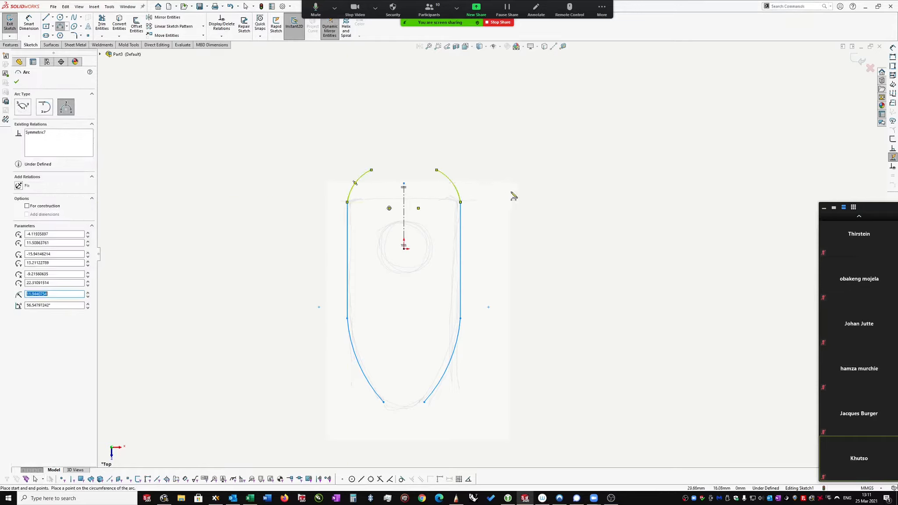
key(Escape)
Connect the free ends of the two upper arcs with a horizontal line about 18 mm long
right_drag(569, 225, 609, 222)
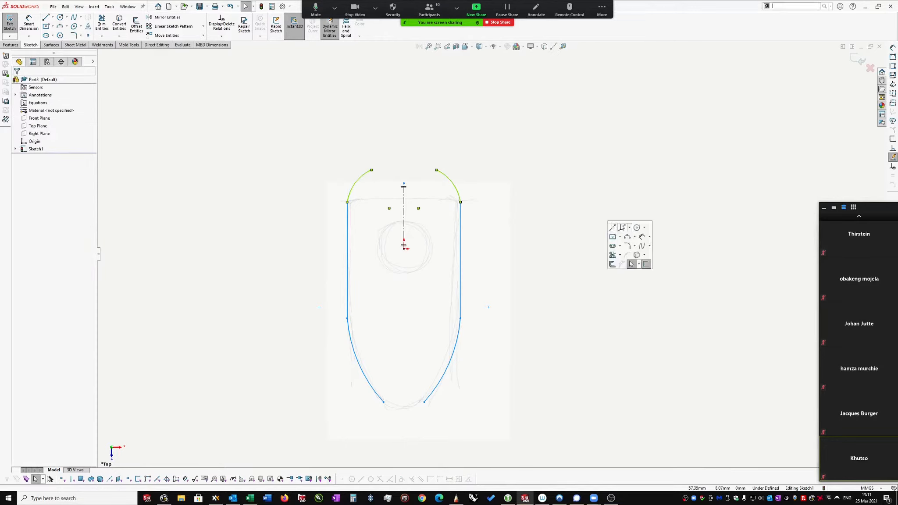
click(623, 228)
click(372, 170)
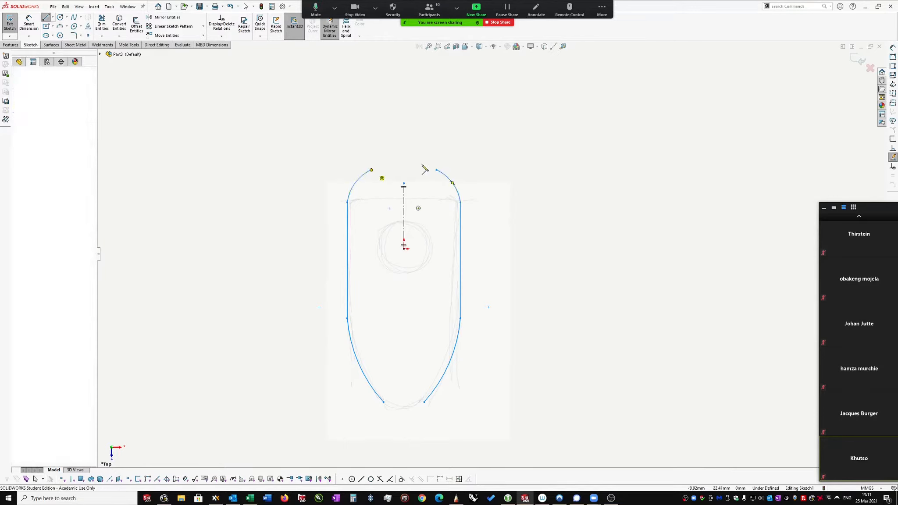
click(436, 170)
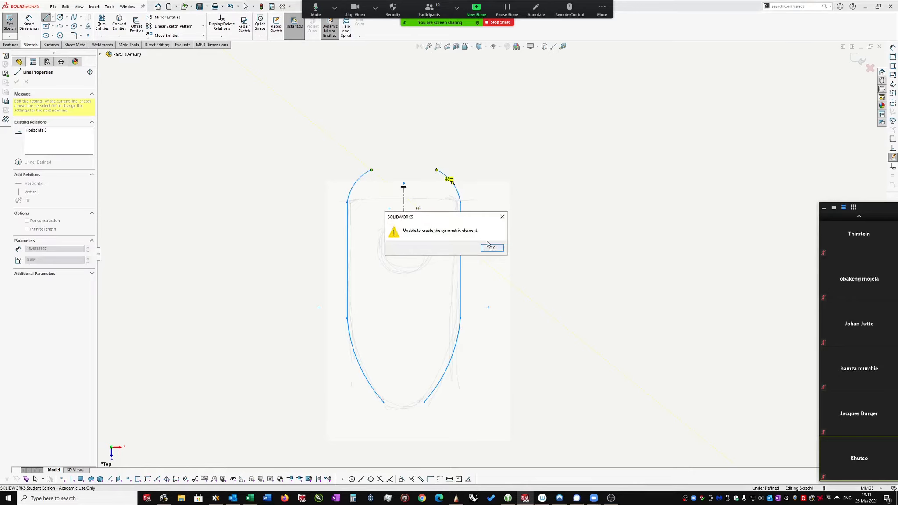
click(493, 249)
key(Escape)
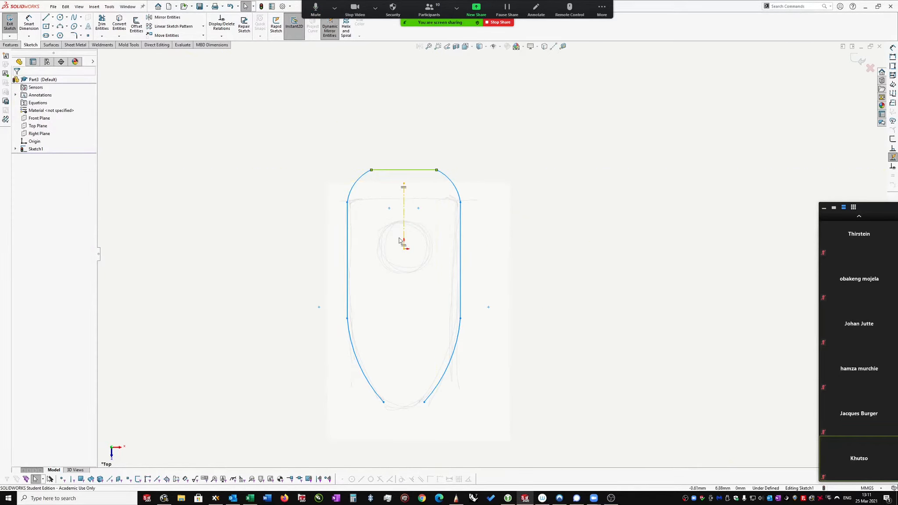
right_drag(602, 329, 637, 334)
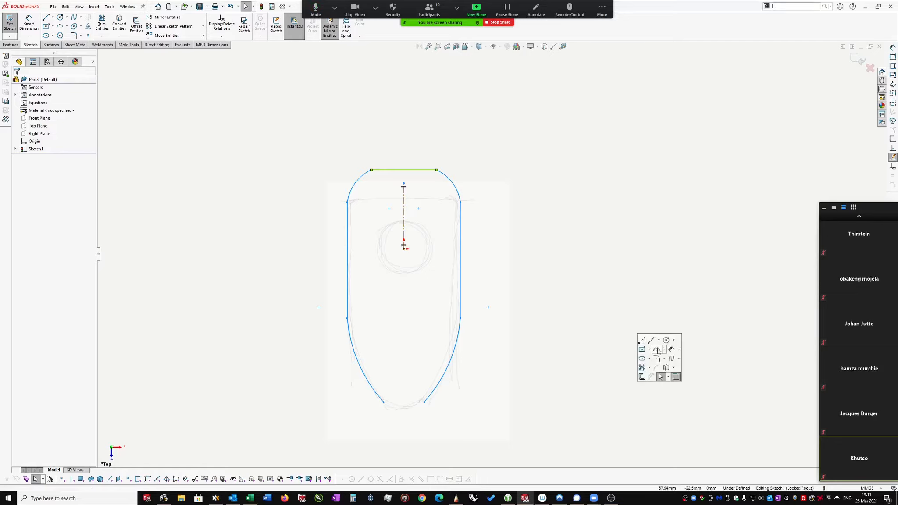
click(657, 351)
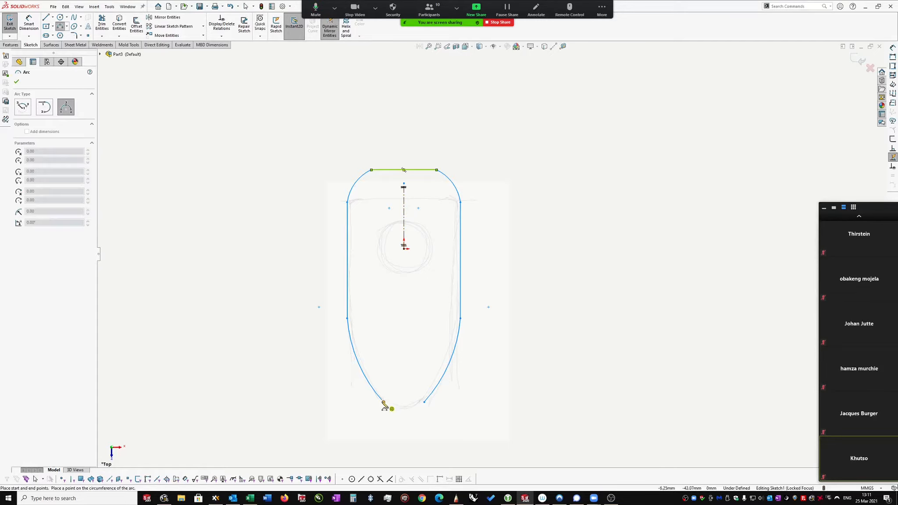
key(Escape)
Try to apply a 6 mm sketch fillet at the keyfob's lower tip
right_drag(636, 318, 660, 321)
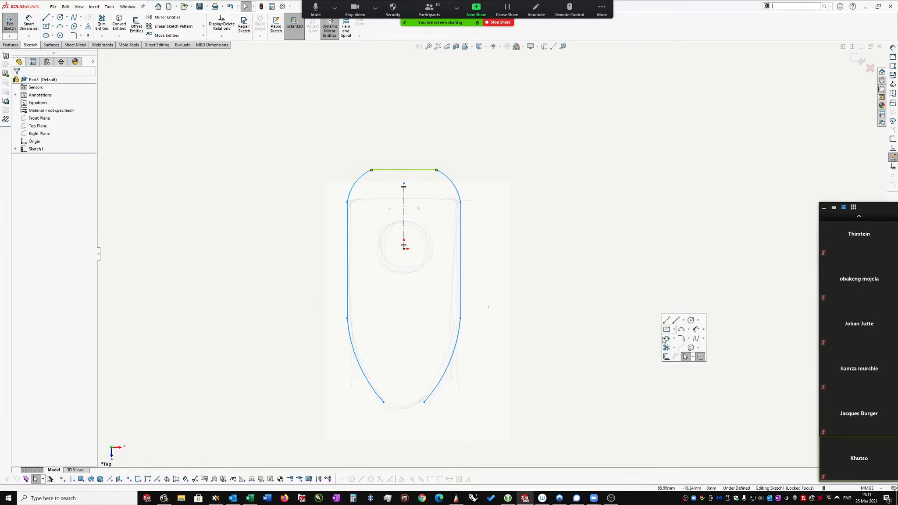
click(684, 339)
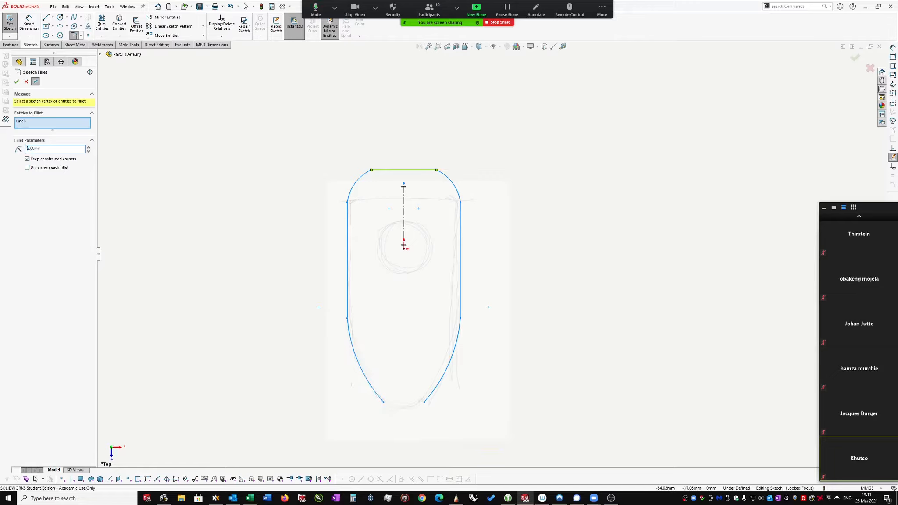
click(379, 399)
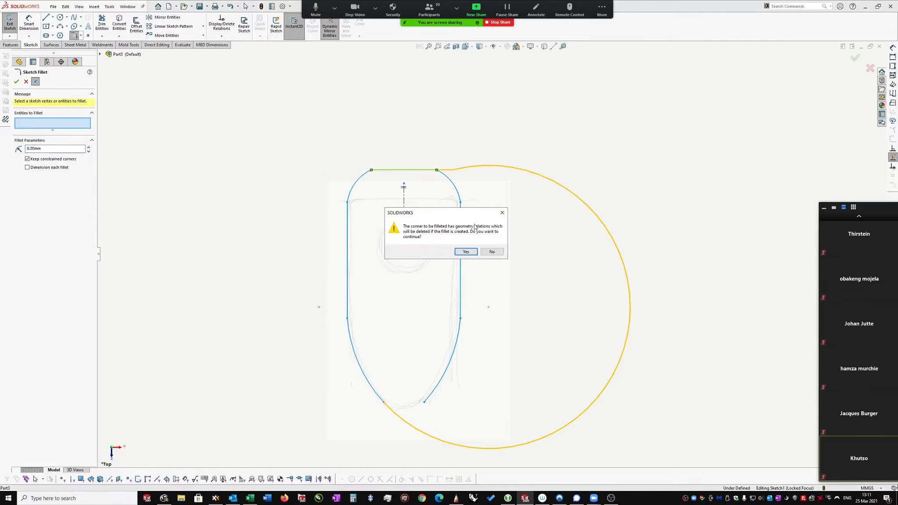
click(465, 251)
key(Escape)
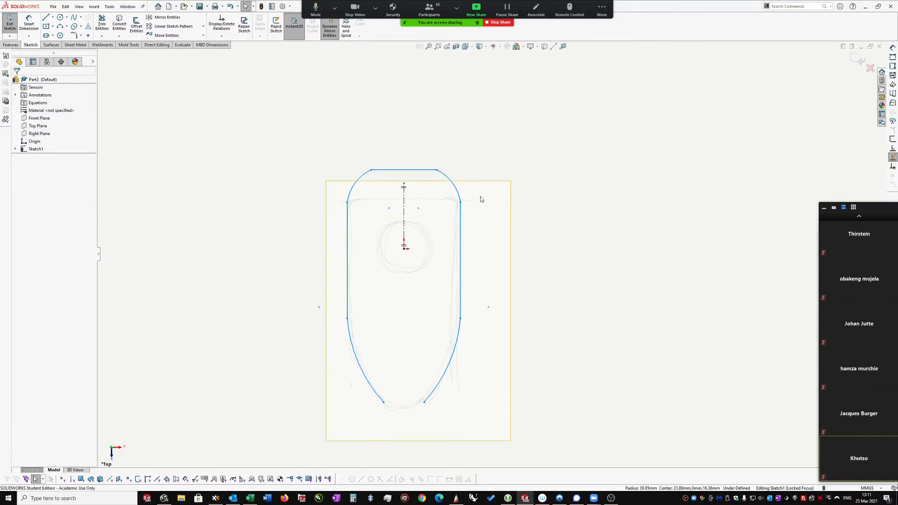
Join the two lower arcs at the keyfob's tip with a 6 mm sketch fillet
key(s)
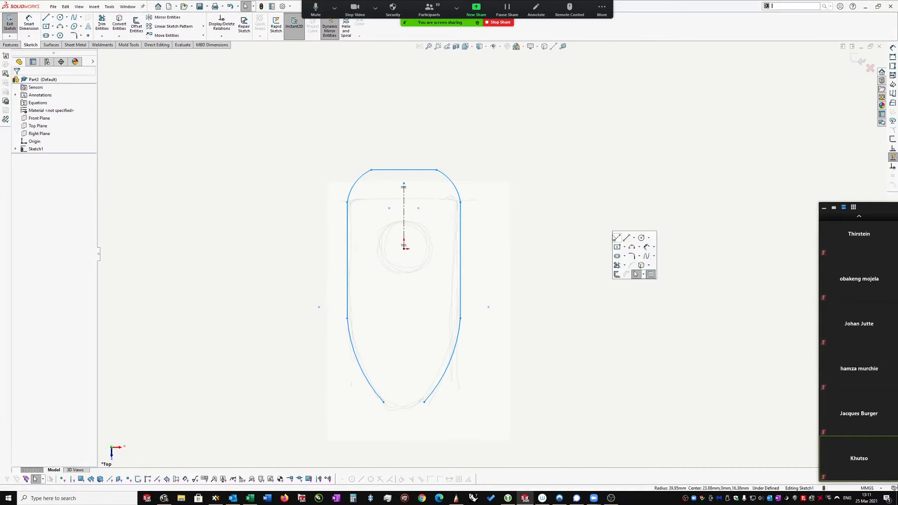
click(632, 256)
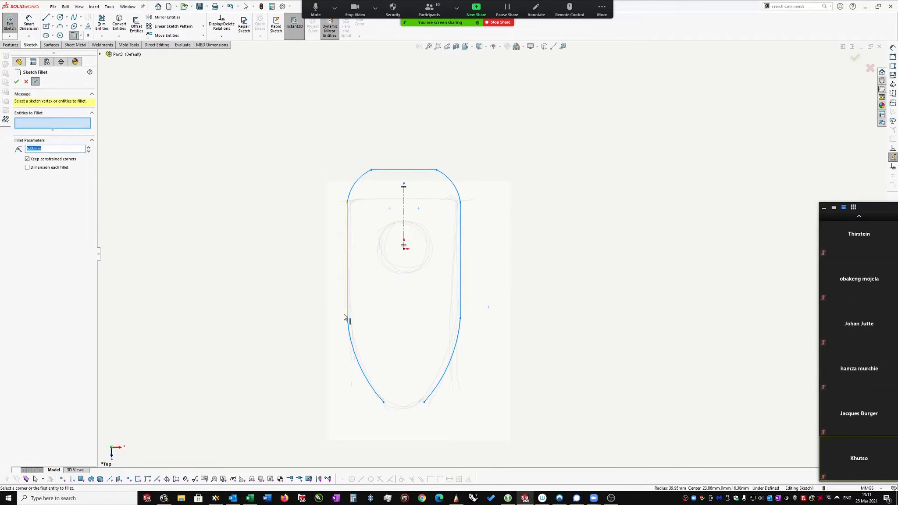
click(381, 397)
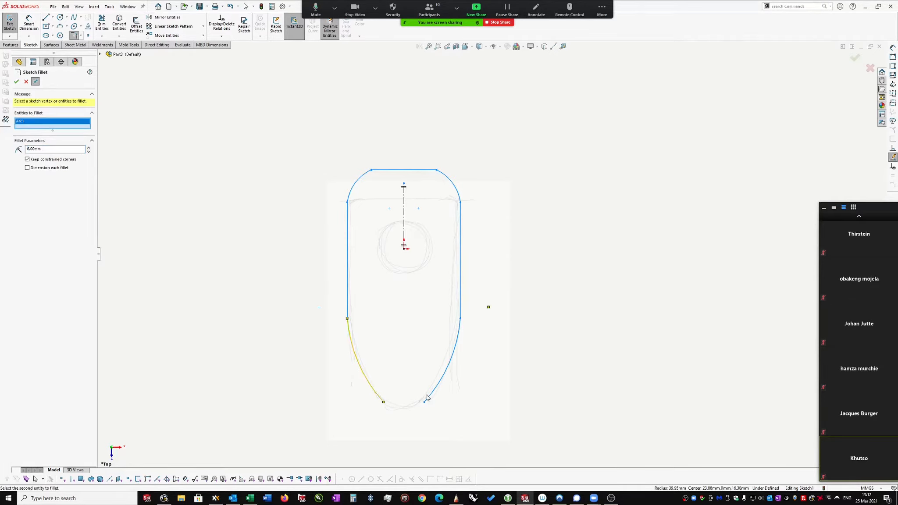
click(438, 394)
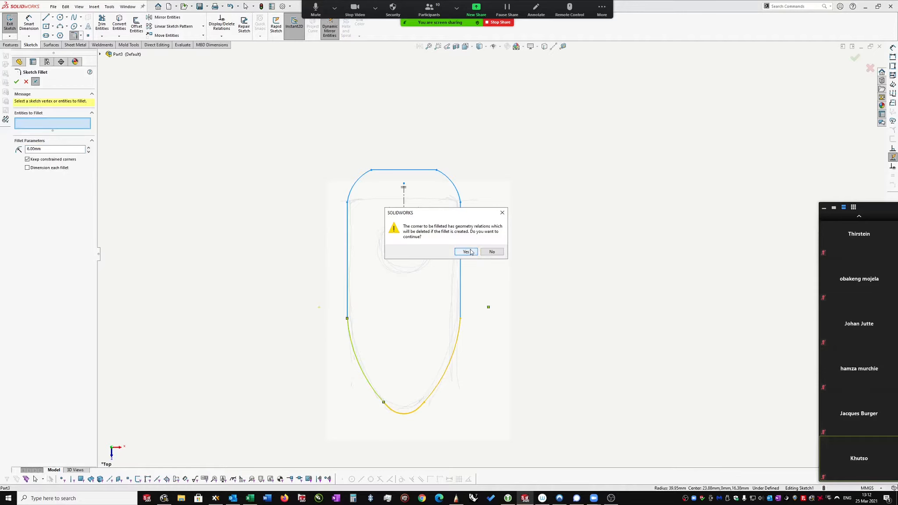
click(466, 252)
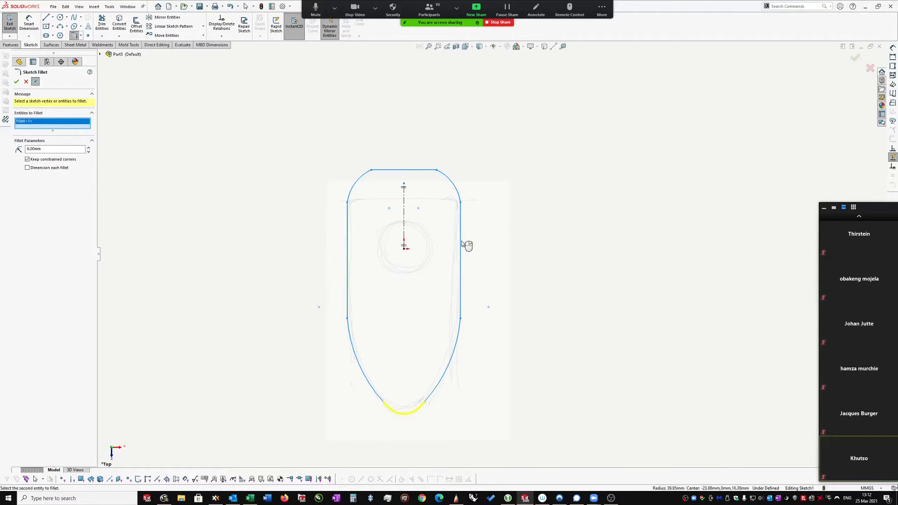
click(16, 82)
Dimension the distance between the two vertical side lines and set it to 30 mm
key(d)
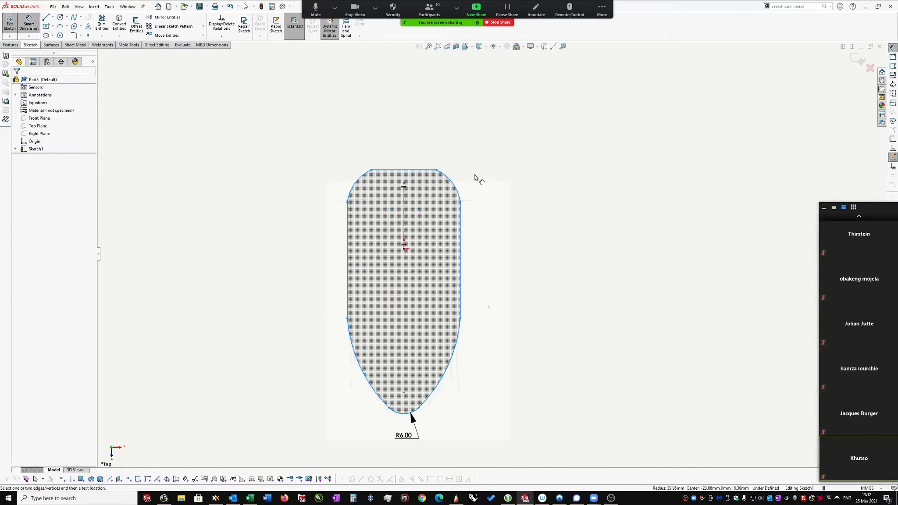
click(348, 215)
click(460, 222)
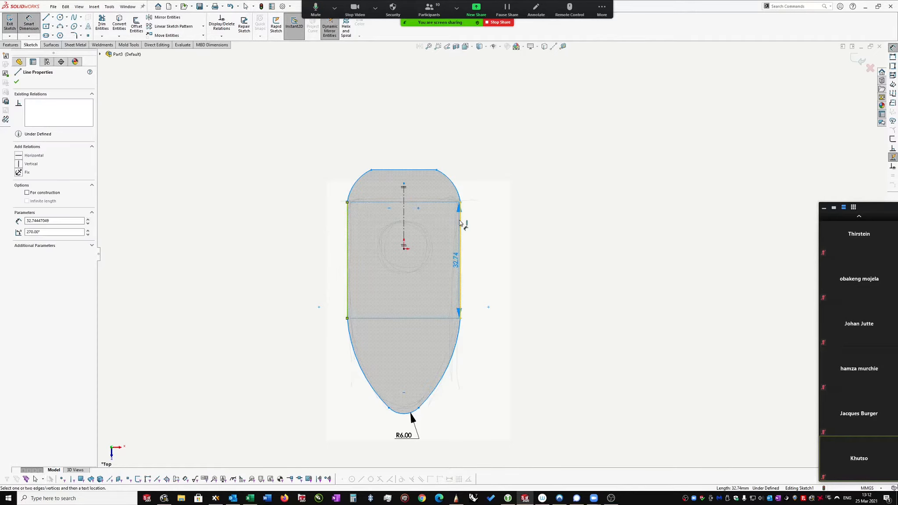
click(421, 120)
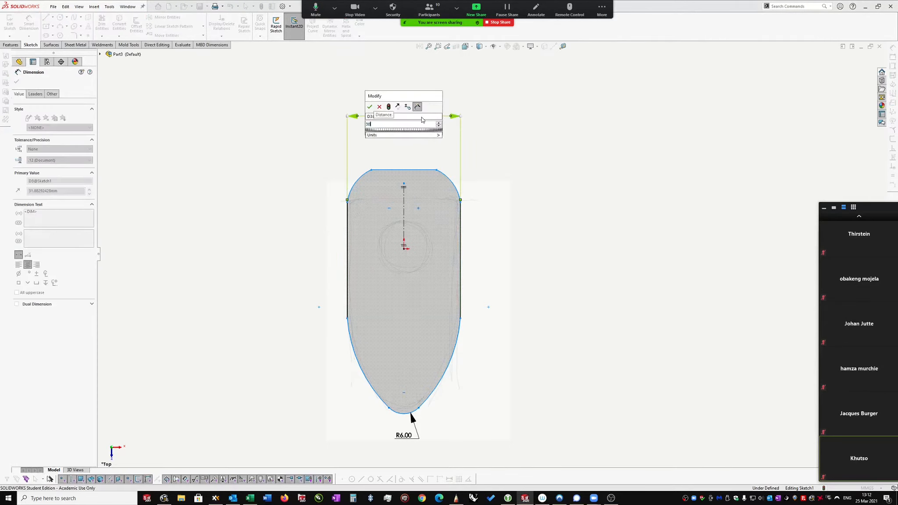
text(30)
key(Return)
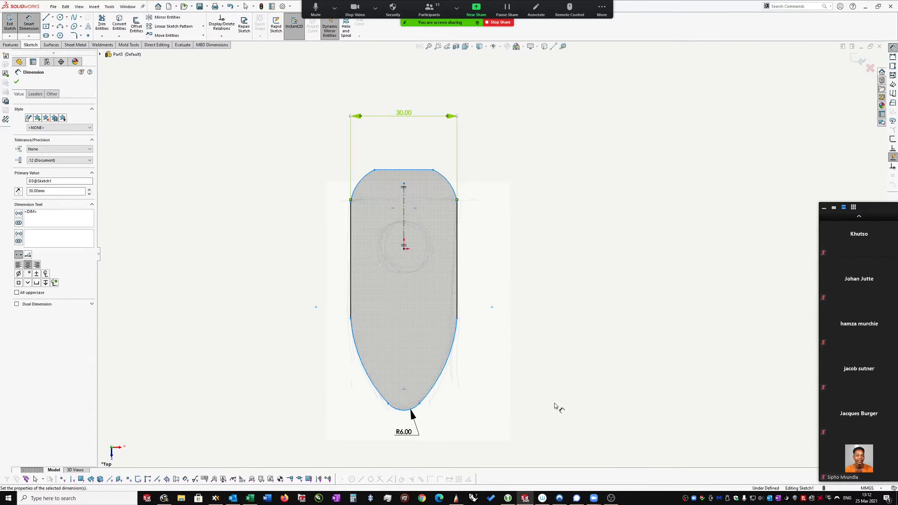
Close the Autodesk SketchBook window behind SOLIDWORKS and return to the part at full screen size
click(878, 6)
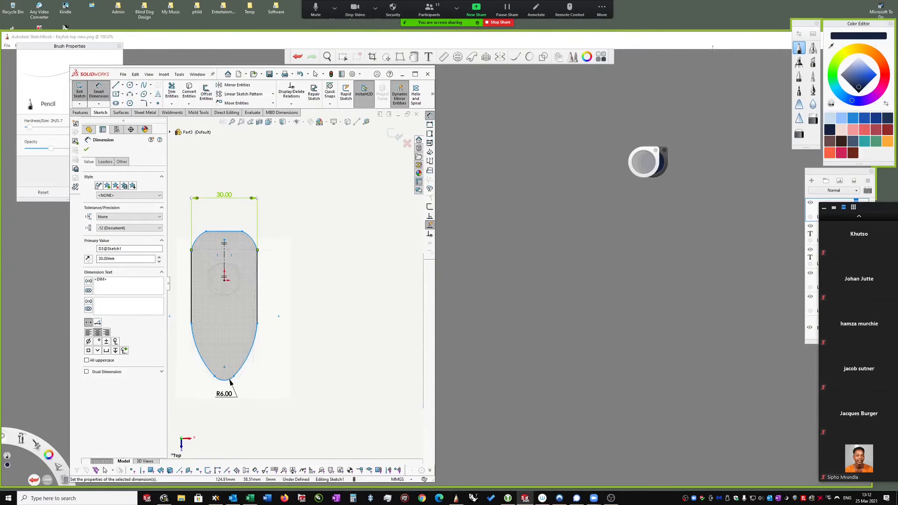
drag(694, 42, 571, 48)
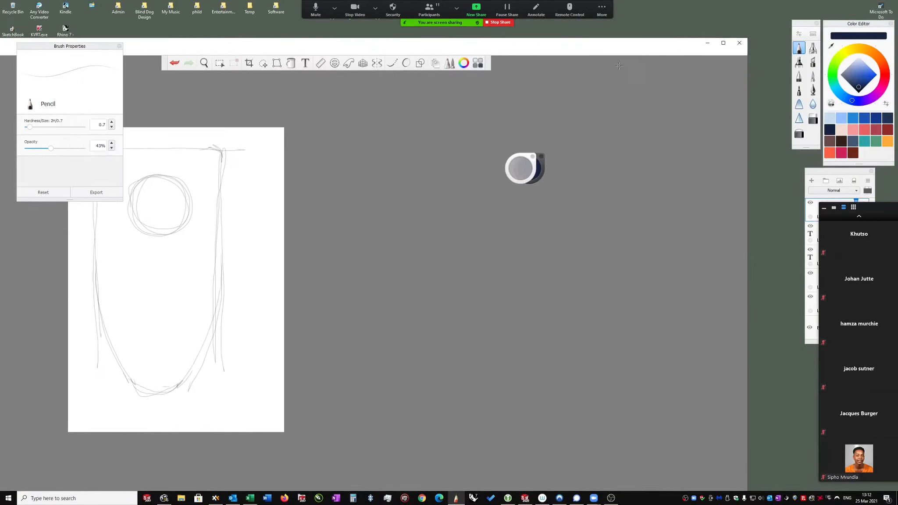
click(739, 44)
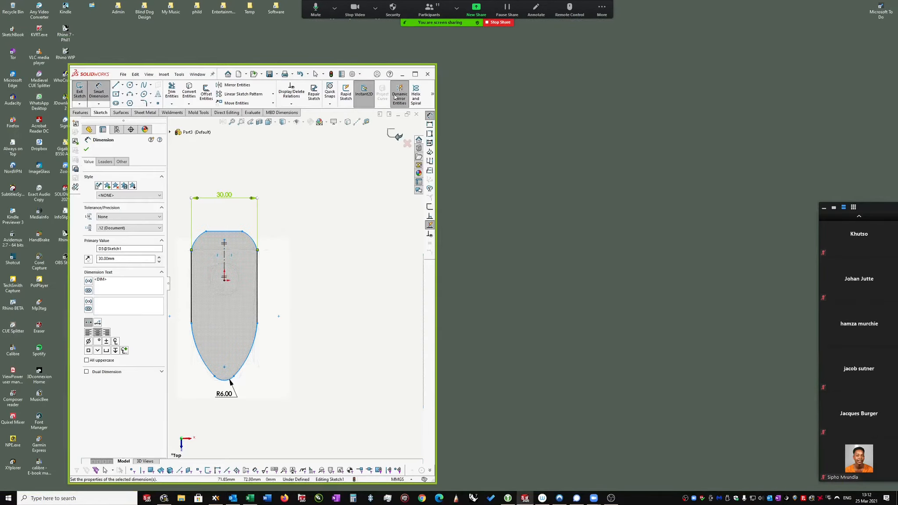
click(415, 73)
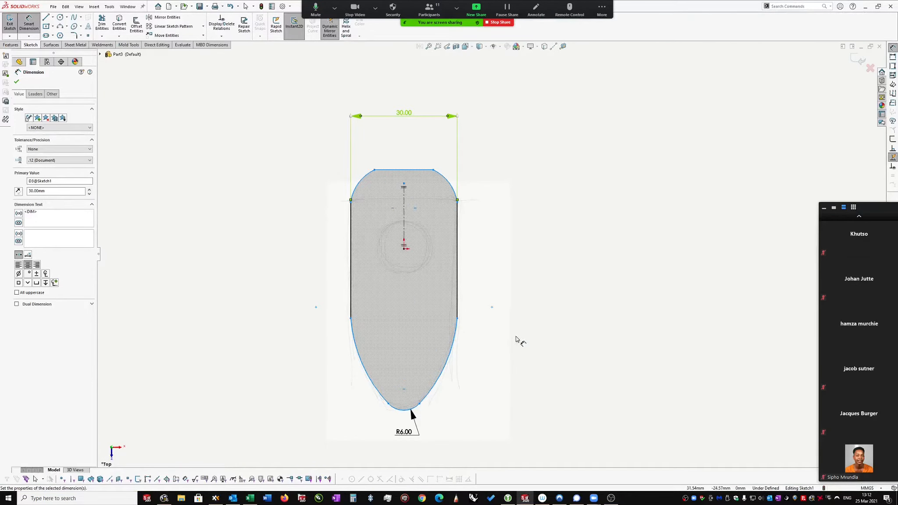
Dimension the horizontal line at the keyfob's upper end and set its length to 18 mm
scroll(516, 336, down, 1)
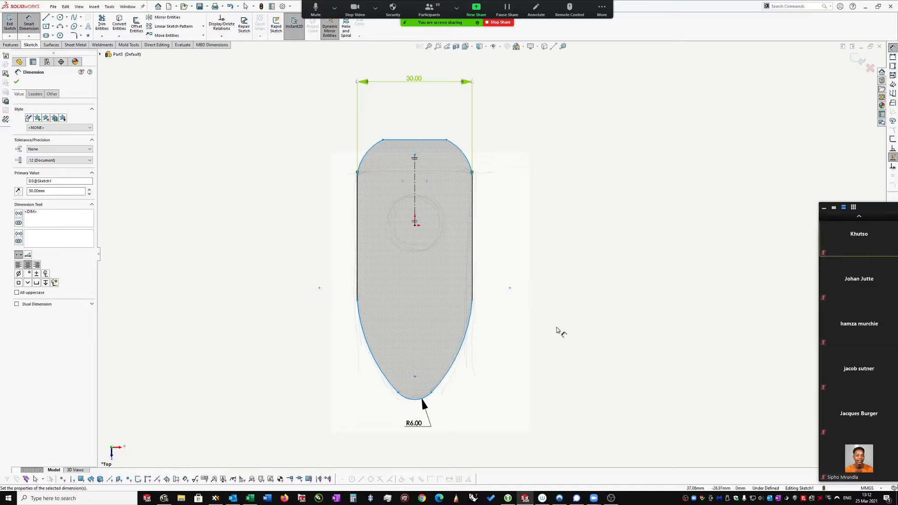
click(411, 140)
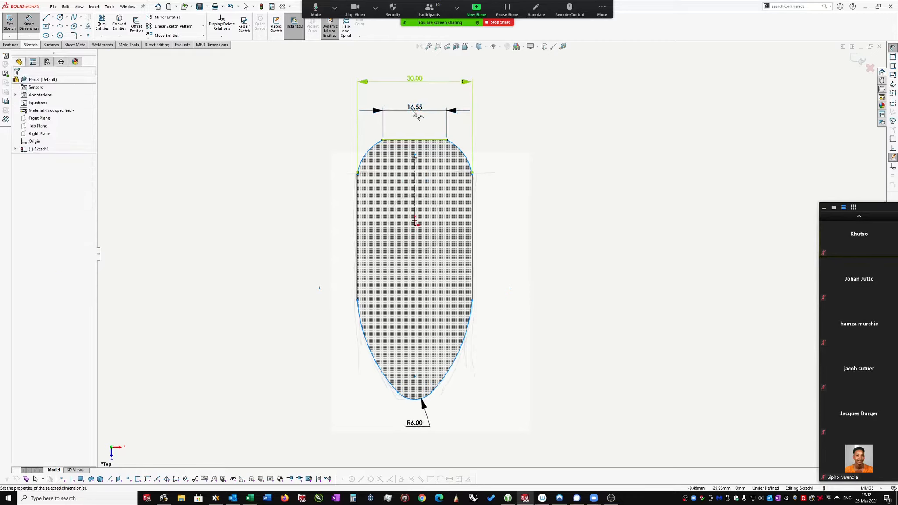
click(413, 111)
text(18)
key(Return)
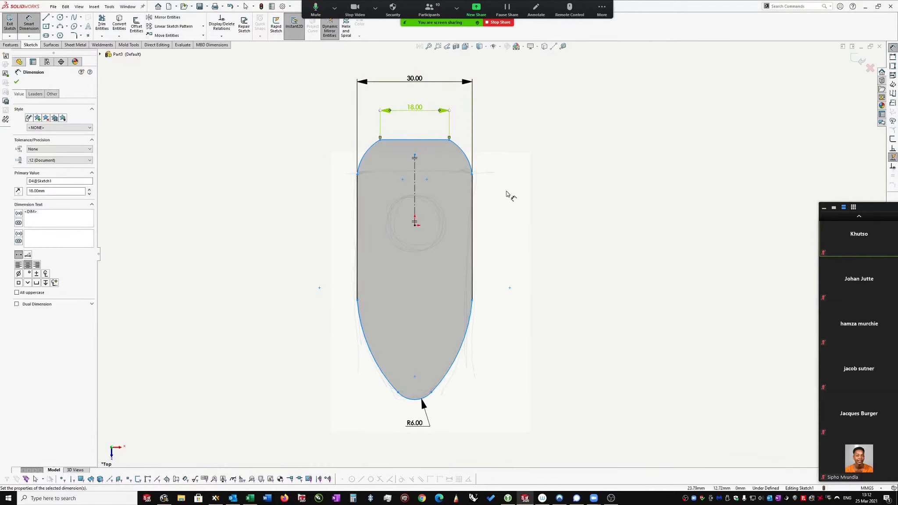
Dimension the vertical distance from the keyfob's upper horizontal line to the origin and set it to 20 mm
click(428, 140)
click(415, 225)
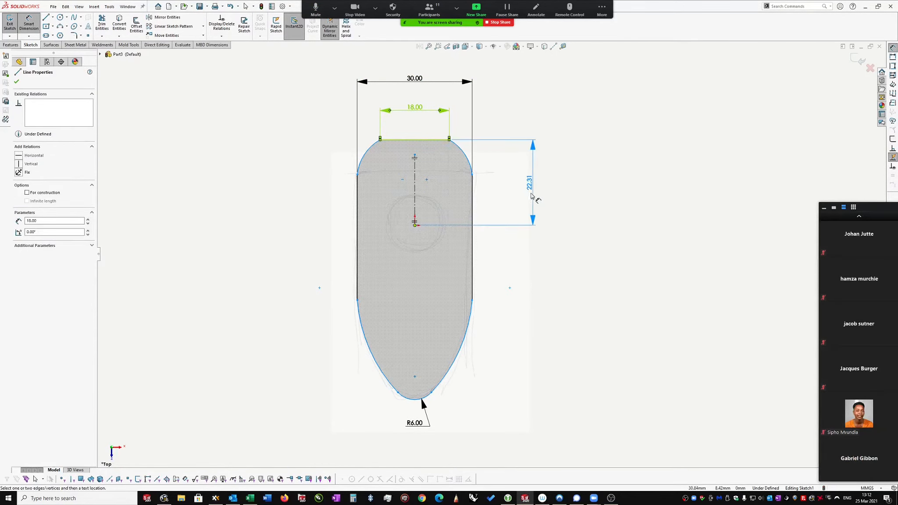
click(524, 182)
text(20)
key(Return)
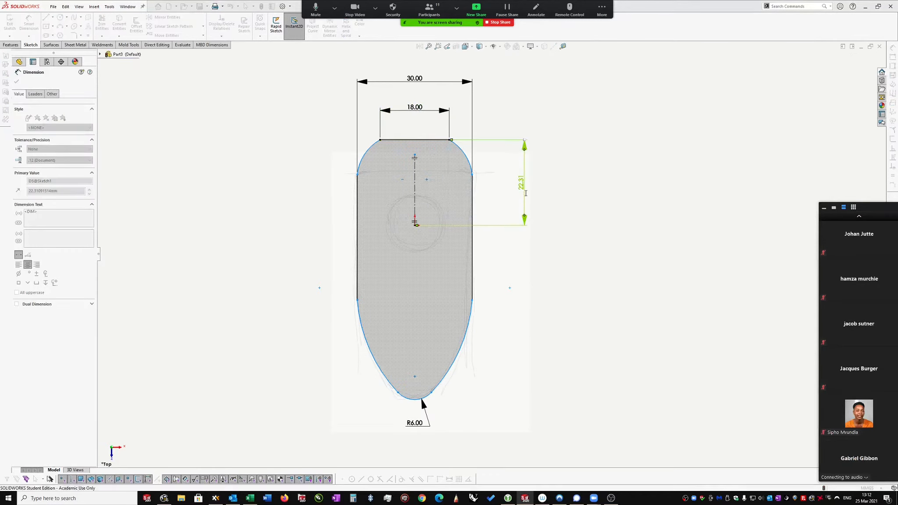
Dimension the upper-right corner arc of the keyfob outline and set its radius to 11 mm
click(464, 161)
click(517, 126)
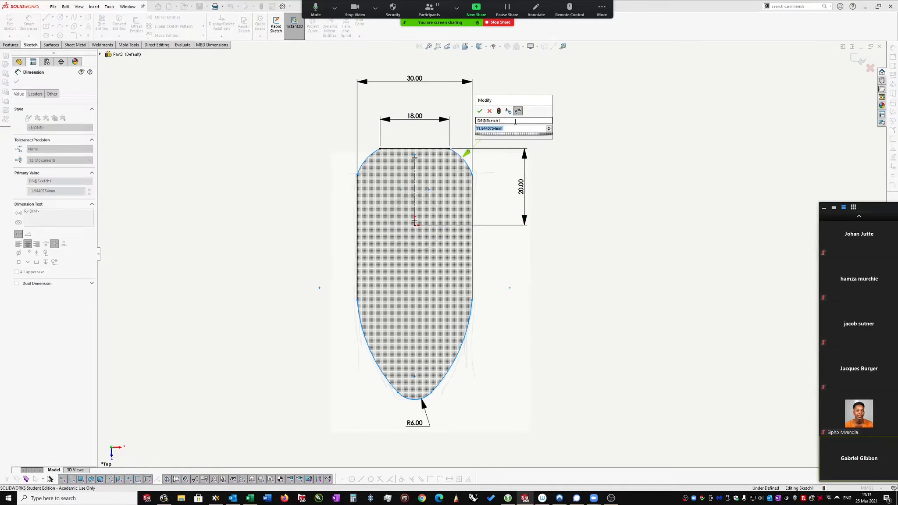
text(11)
key(Return)
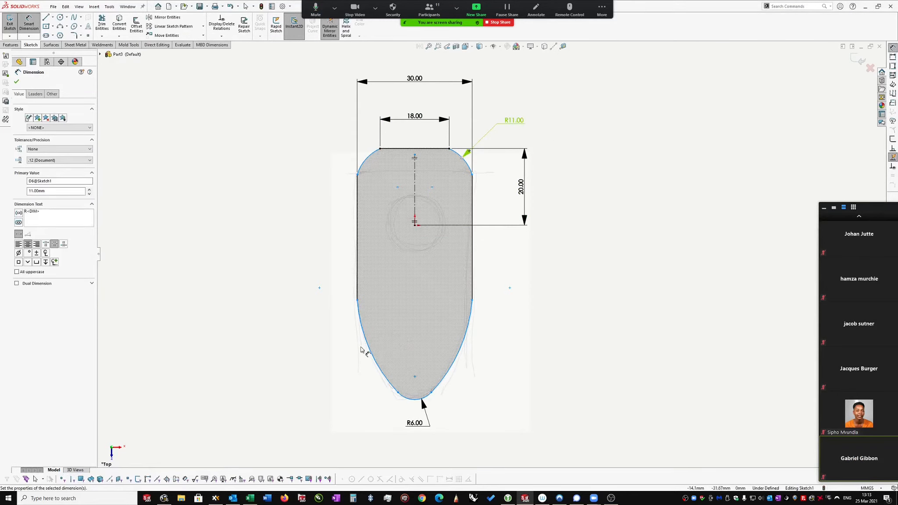
Dimension the long lower-left arc of the keyfob outline and set its radius to 38 mm
click(362, 350)
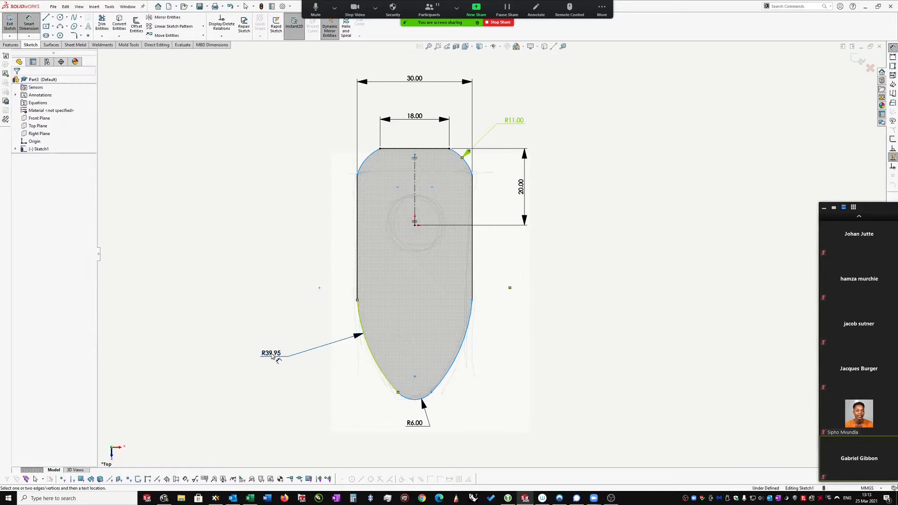
click(272, 356)
key(Return)
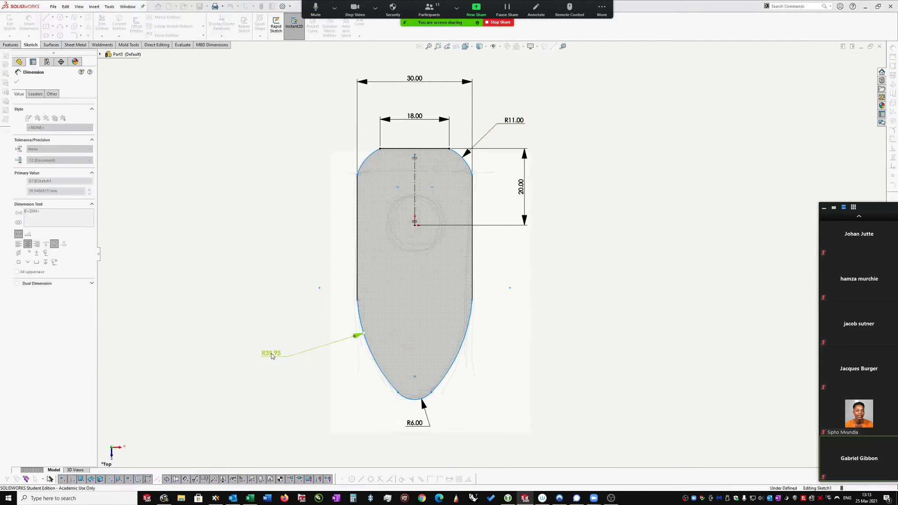
Dimension the vertical distance from the tip fillet's center to the origin and set it to 38 mm
click(415, 375)
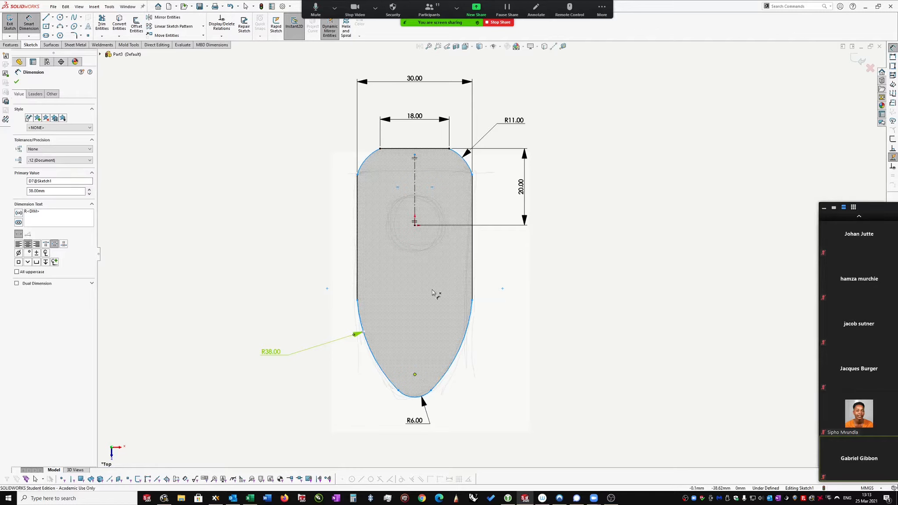
click(415, 225)
click(548, 328)
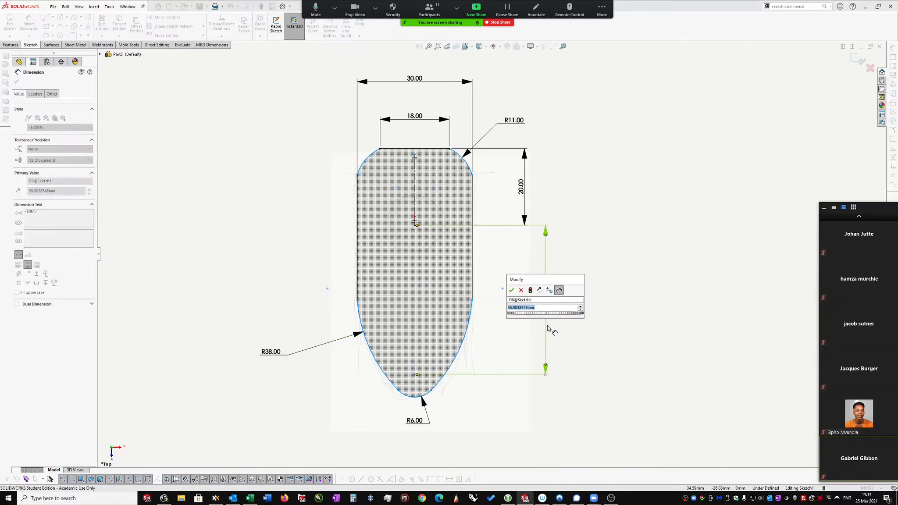
text(38)
key(Return)
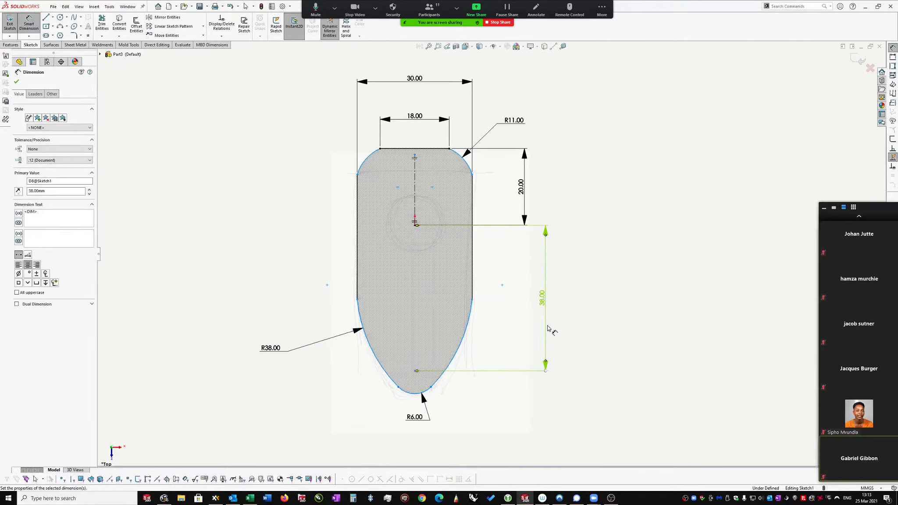
key(Escape)
key(Escape)
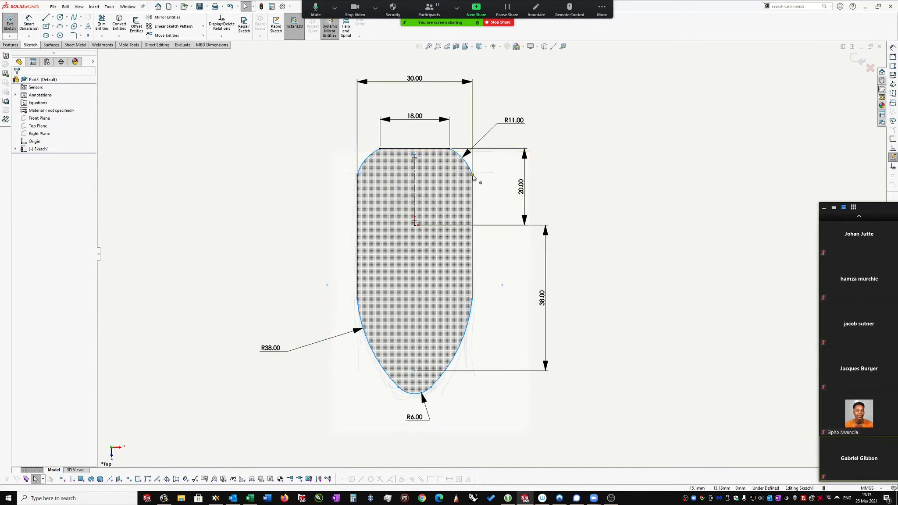
Add a tangent relation between the upper-right corner arc and the right vertical side line
click(472, 174)
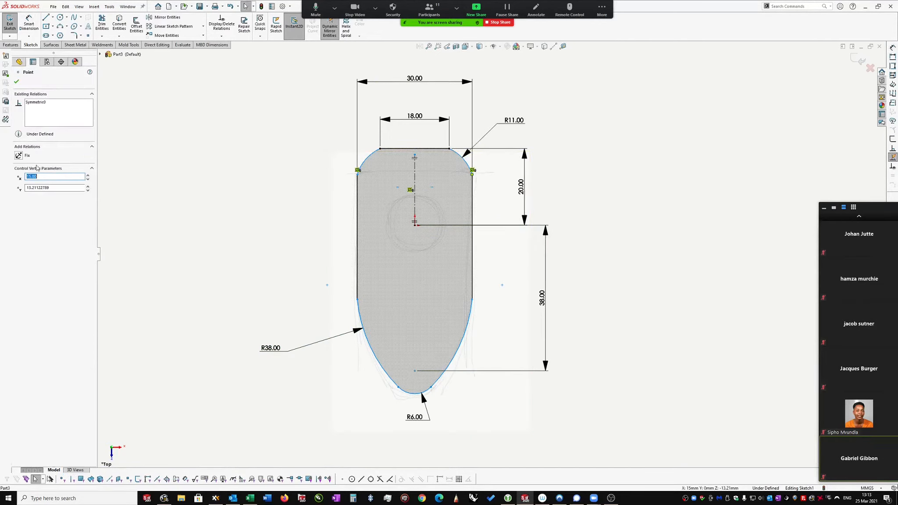
click(514, 186)
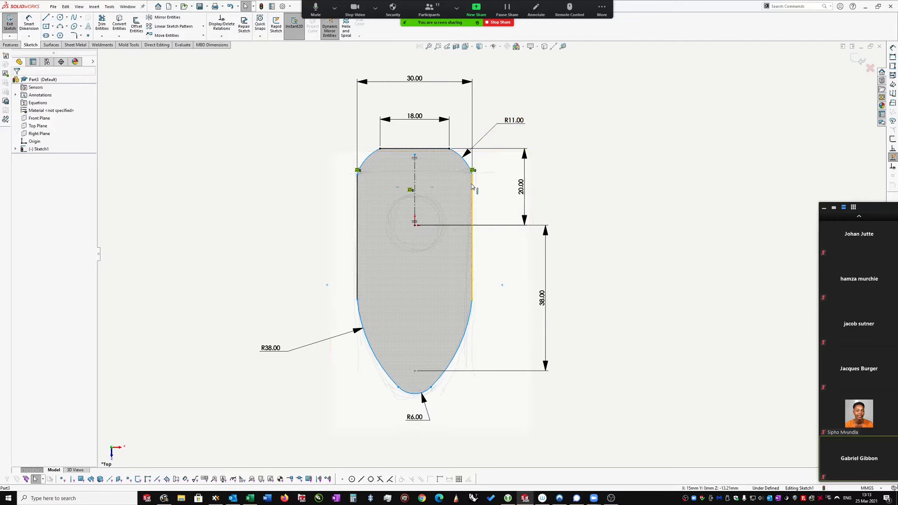
click(463, 159)
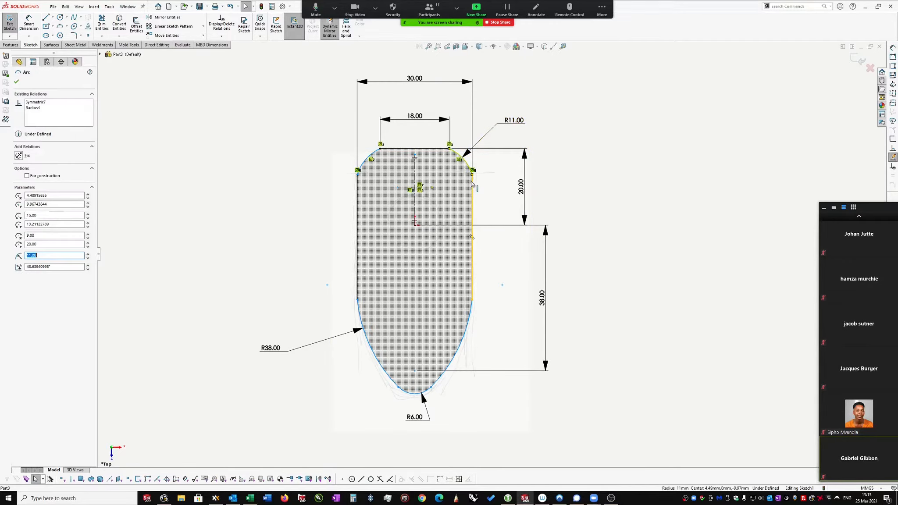
ctrl+click(472, 197)
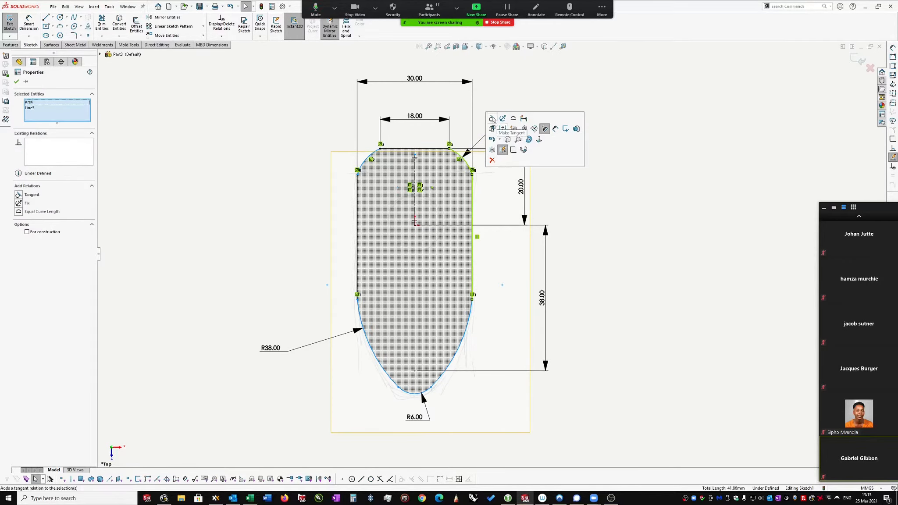
click(576, 198)
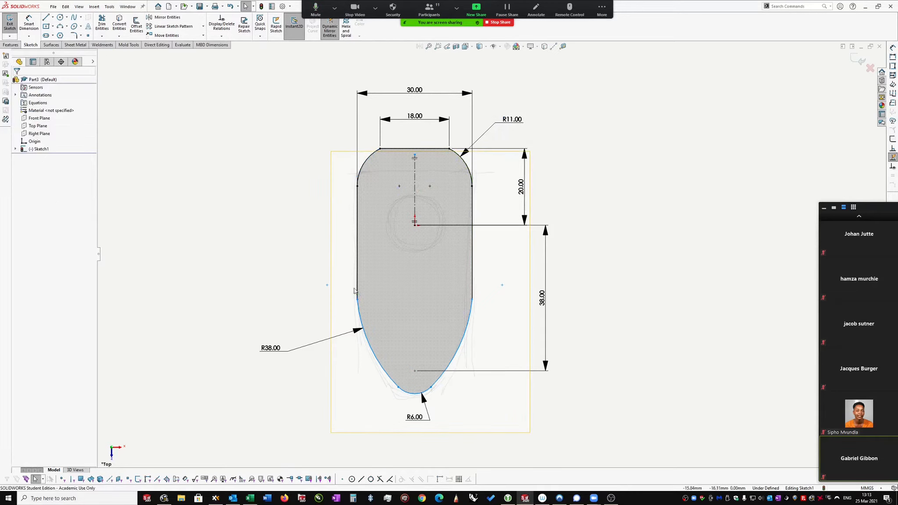
Make the right vertical side line and the long lower-right arc tangent at their shared endpoint
click(473, 297)
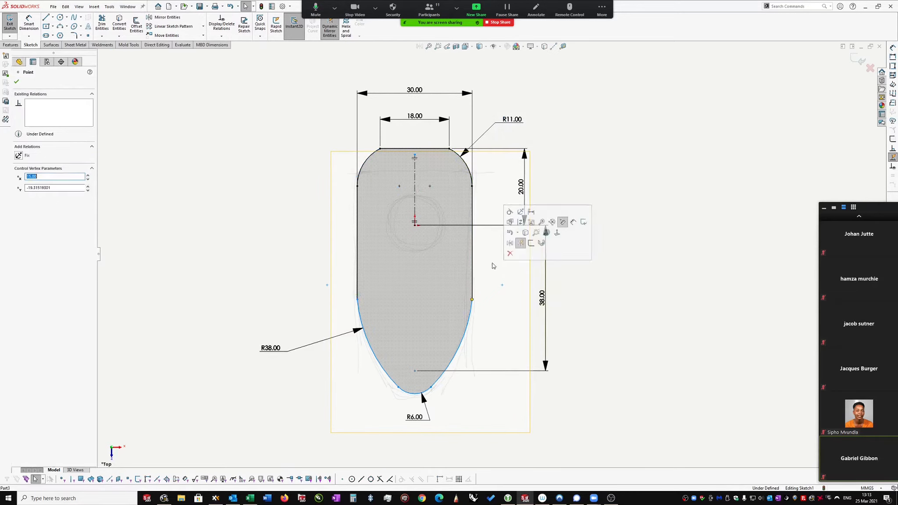
click(509, 214)
click(621, 173)
scroll(542, 172, up, 1)
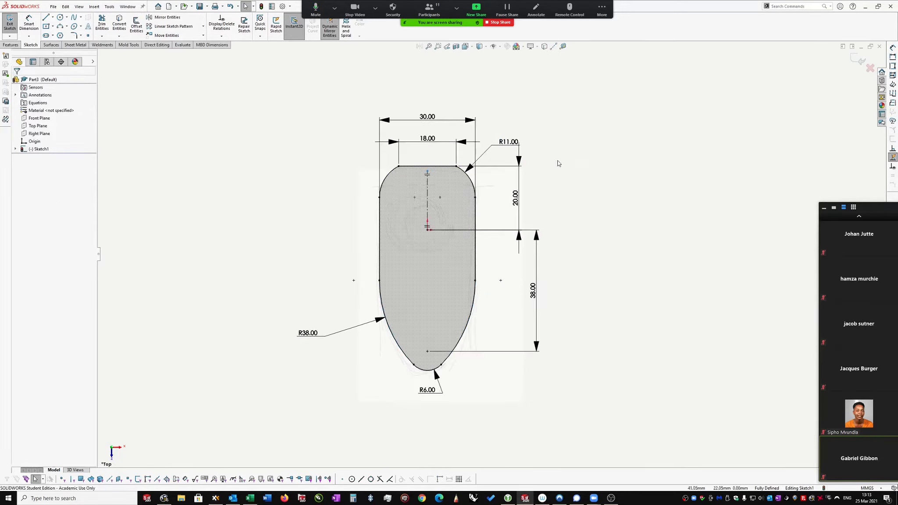
Finish the keyfob outline sketch and suppress the reference sketch picture inside it
click(857, 61)
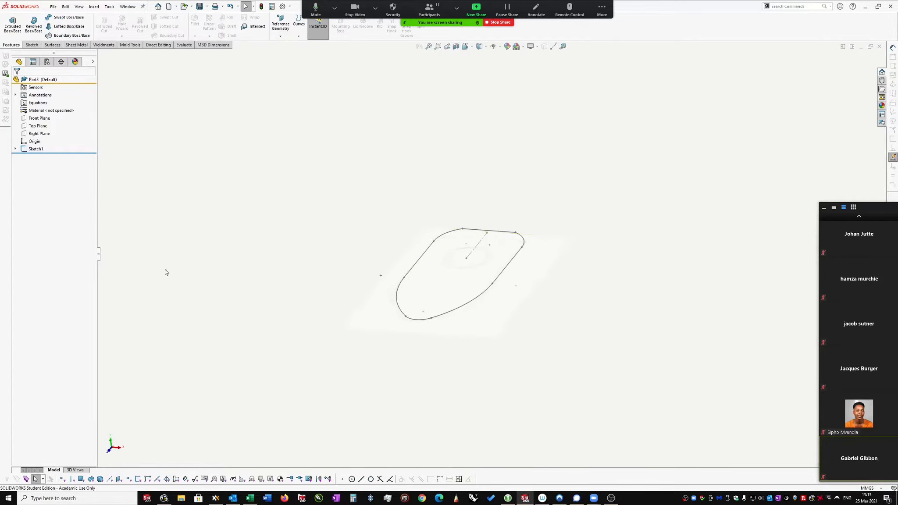
click(15, 149)
click(50, 157)
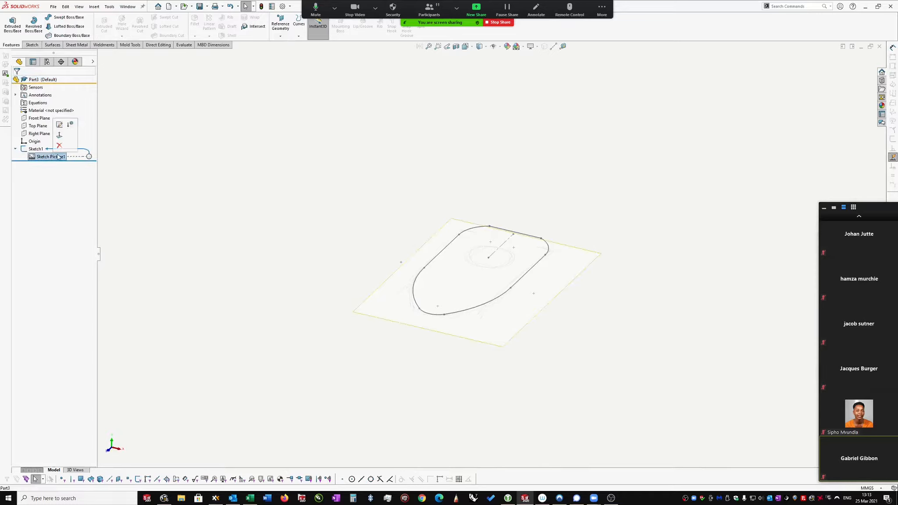
click(70, 125)
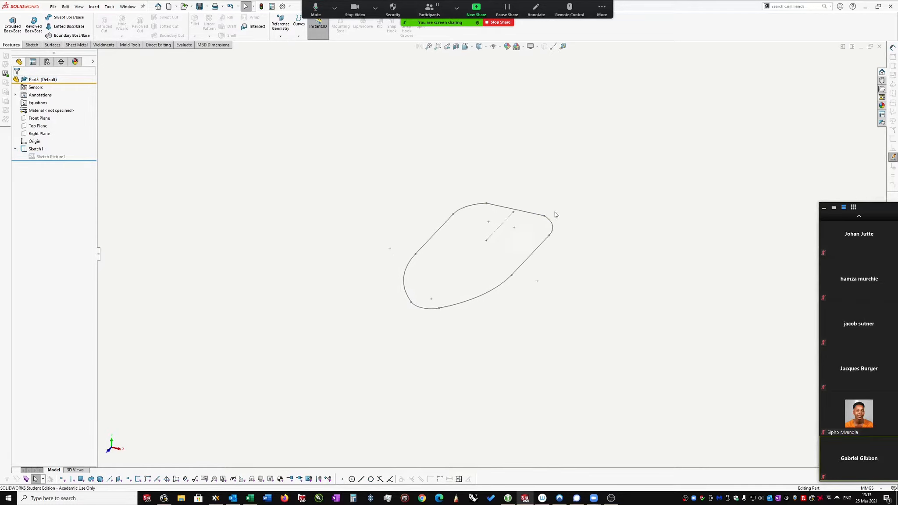
Extrude the keyfob outline downward from the Top Plane by about 12.8 mm using Instant3D
scroll(555, 214, down, 3)
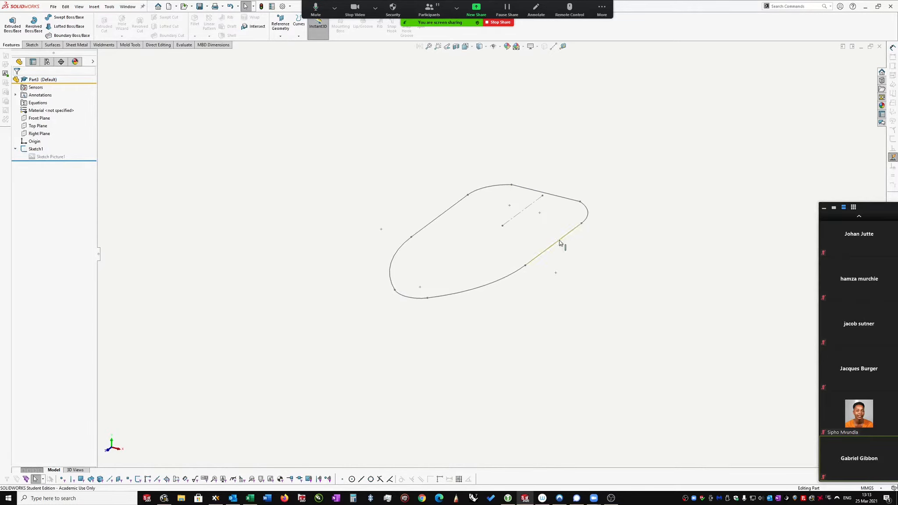
click(561, 243)
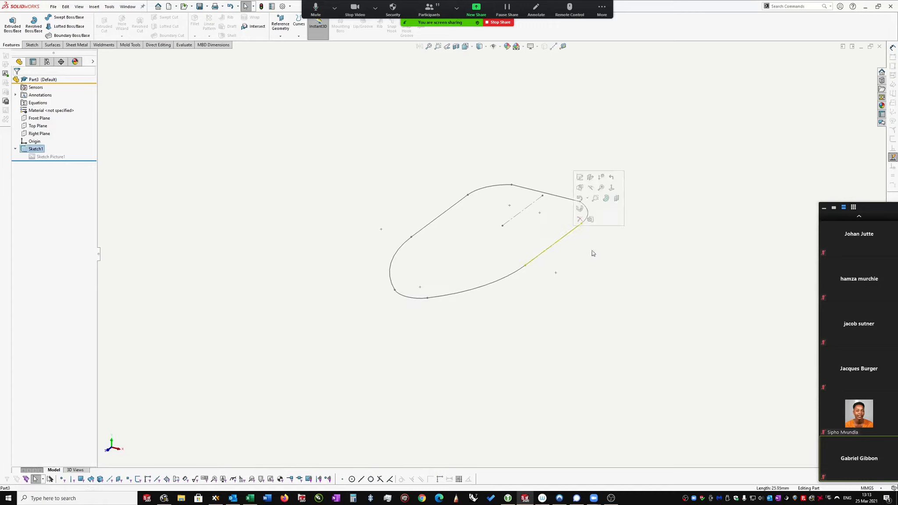
click(555, 246)
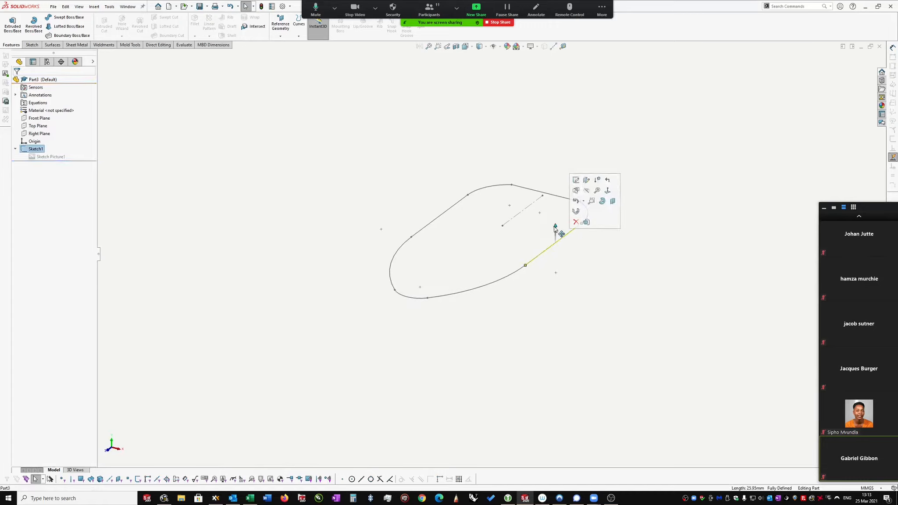
mouse_move(556, 228)
mouse_down()
mouse_move(559, 291)
mouse_move(577, 293)
mouse_up()
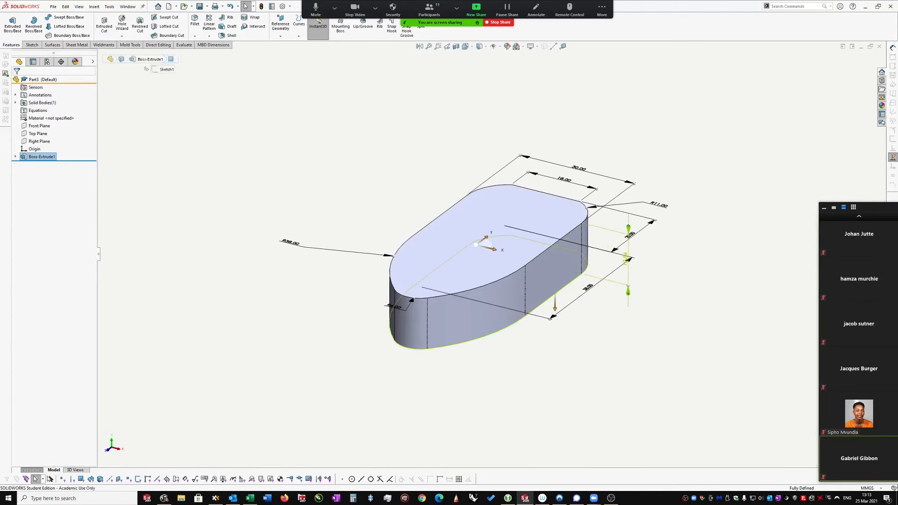
Set the extrusion depth of the keyfob body to 9 mm
click(626, 259)
drag(630, 273, 655, 279)
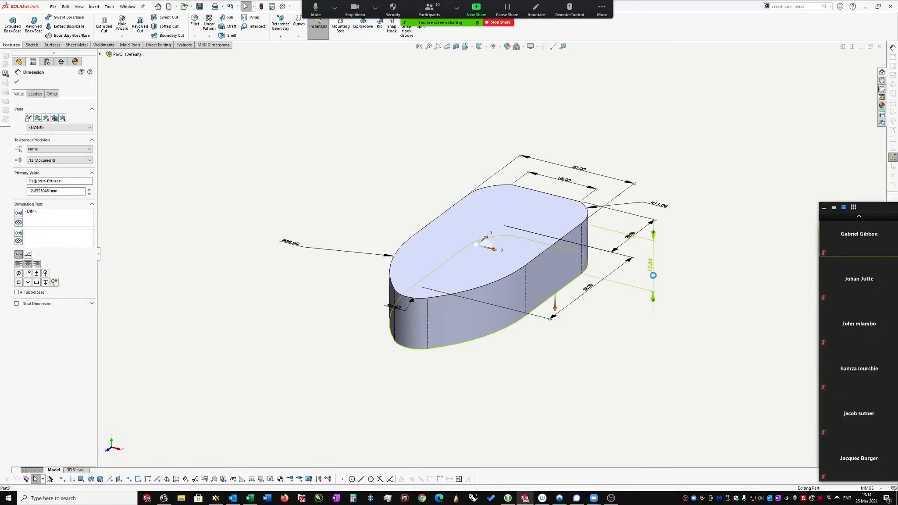
key(Escape)
click(531, 275)
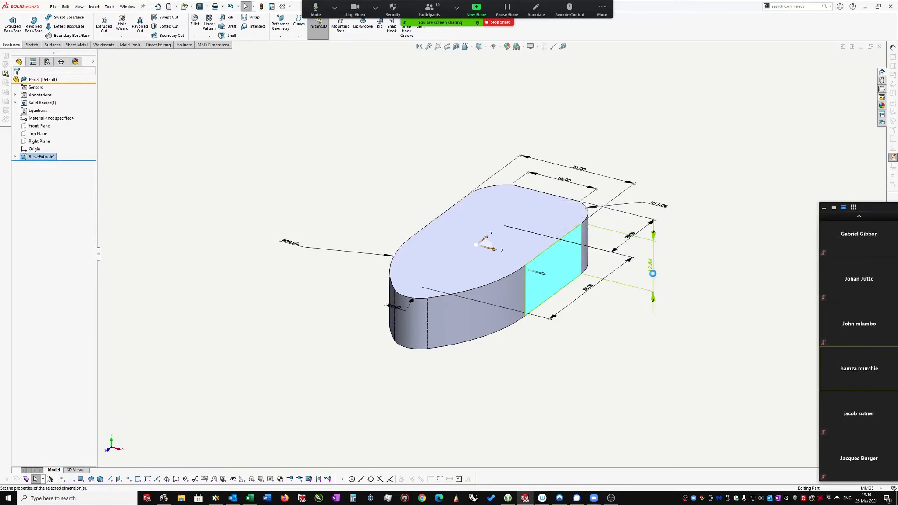
double_click(650, 265)
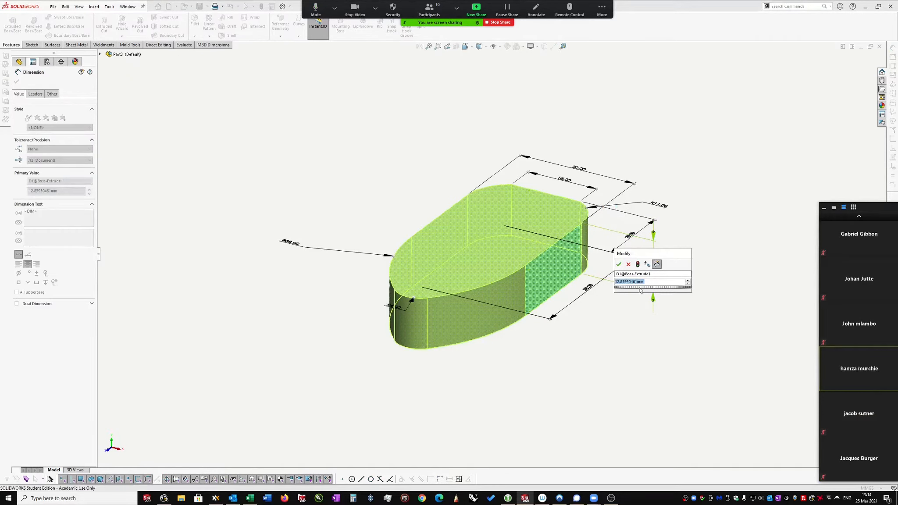
text(8)
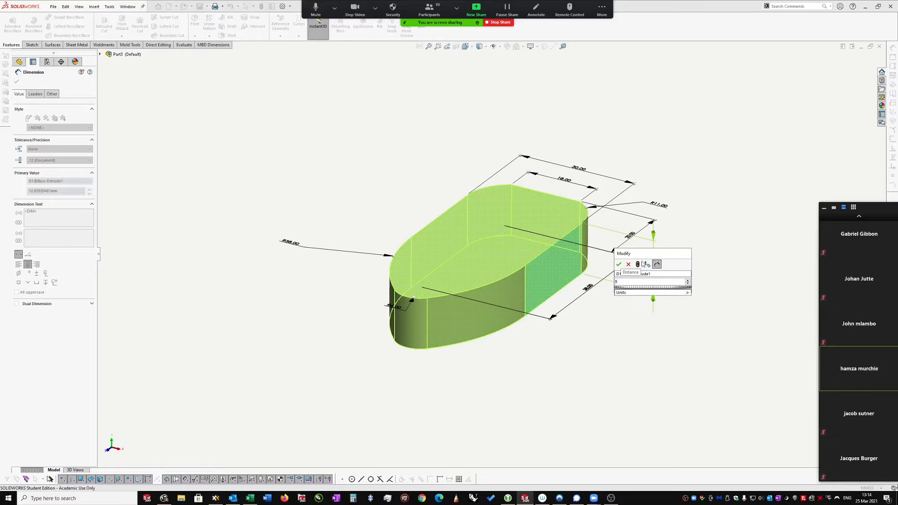
click(639, 265)
click(619, 264)
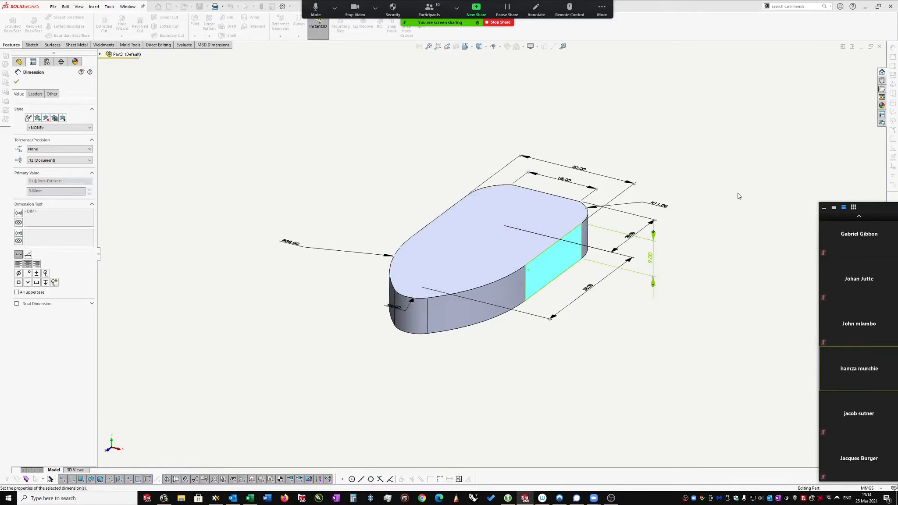
click(721, 208)
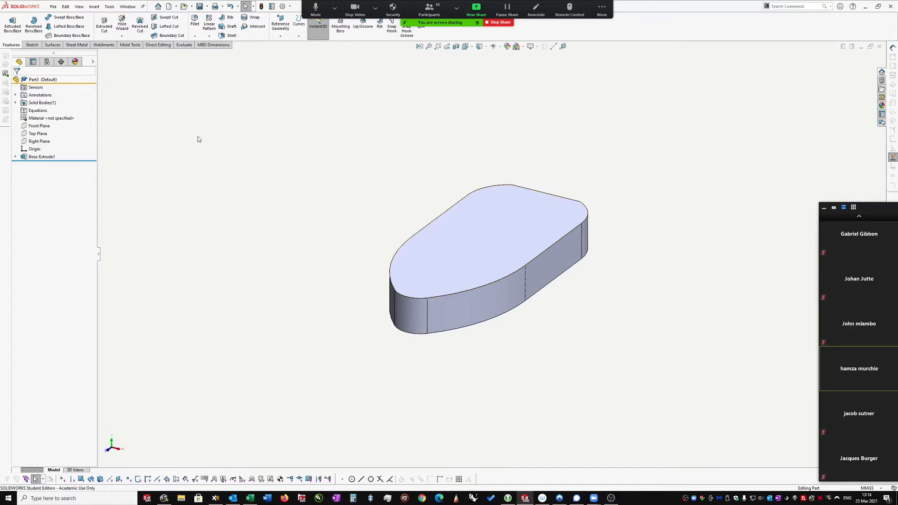
Sketch a wavy five-point spline above the keyfob body on the Right Plane and finish the sketch
click(39, 141)
click(47, 126)
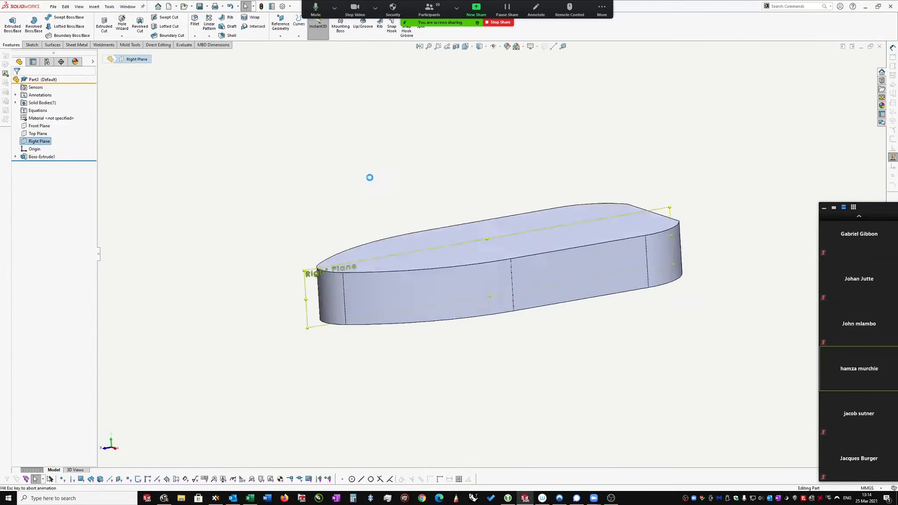
scroll(404, 170, up, 2)
right_drag(371, 147, 414, 149)
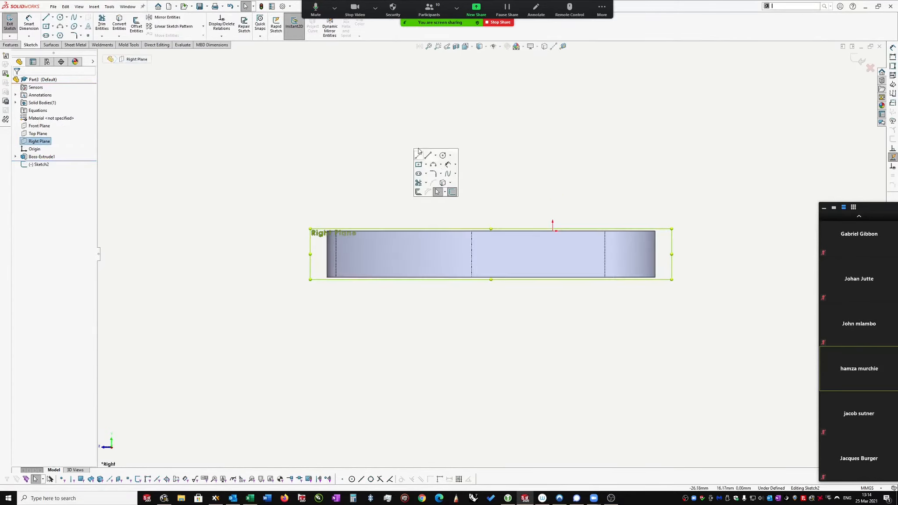
click(448, 173)
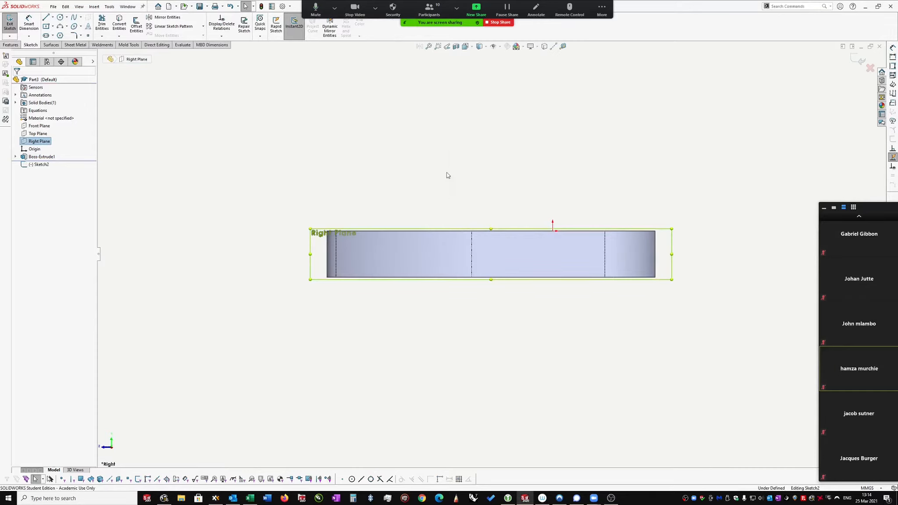
click(350, 166)
click(418, 144)
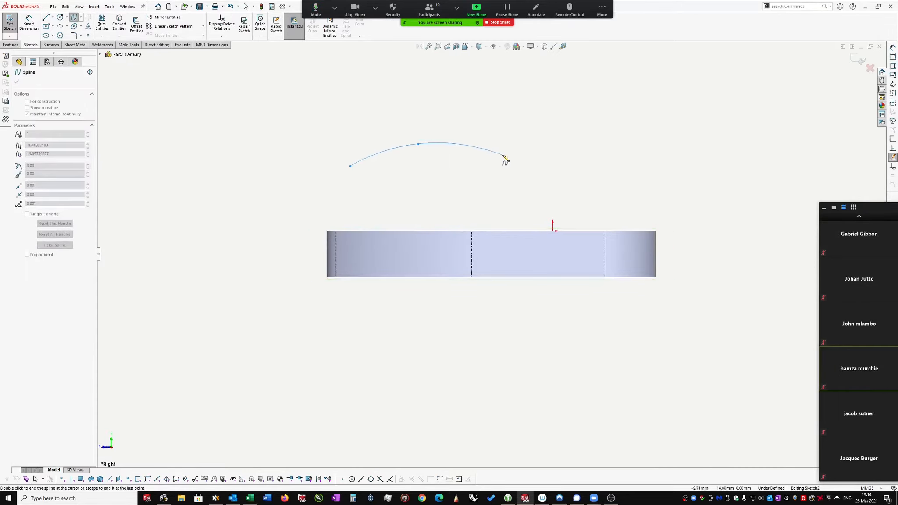
click(502, 155)
click(611, 168)
click(648, 166)
right_click(648, 167)
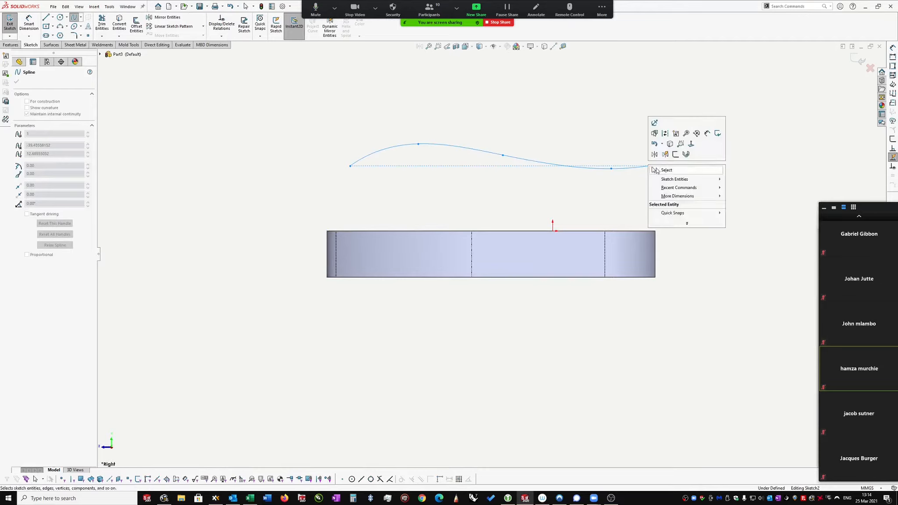
click(649, 170)
key(Escape)
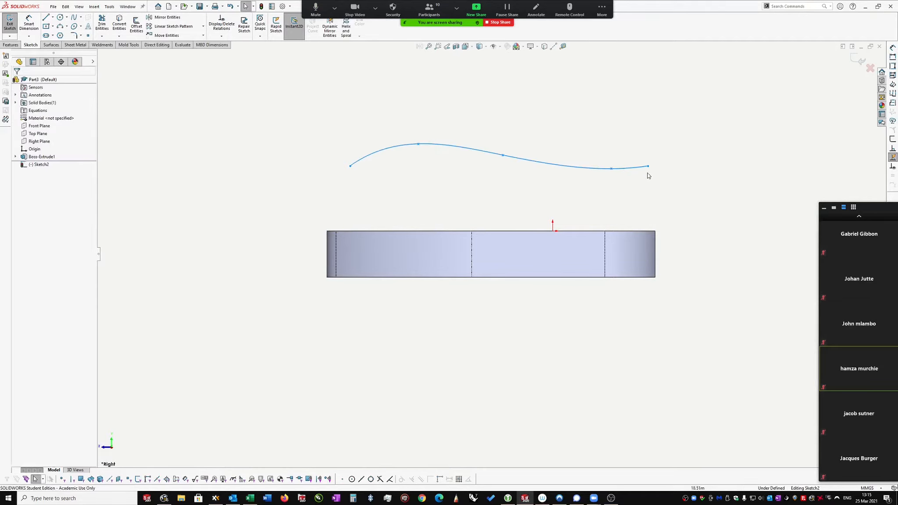
click(858, 58)
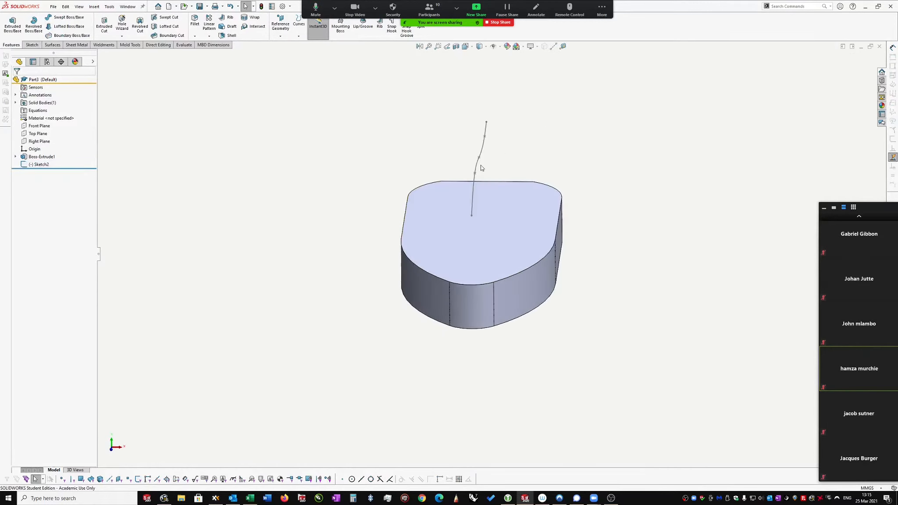
Try to extrude the open spline sketch directly in the model with Instant3D
double_click(478, 164)
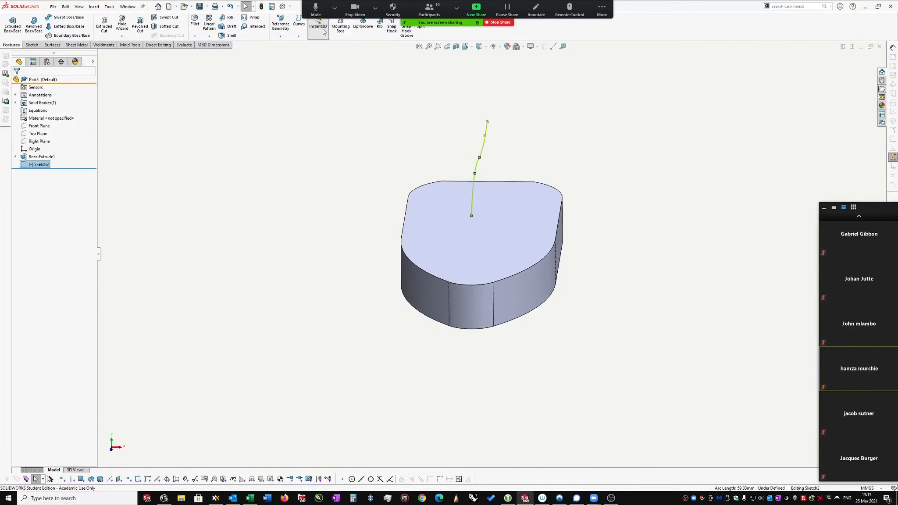
click(477, 150)
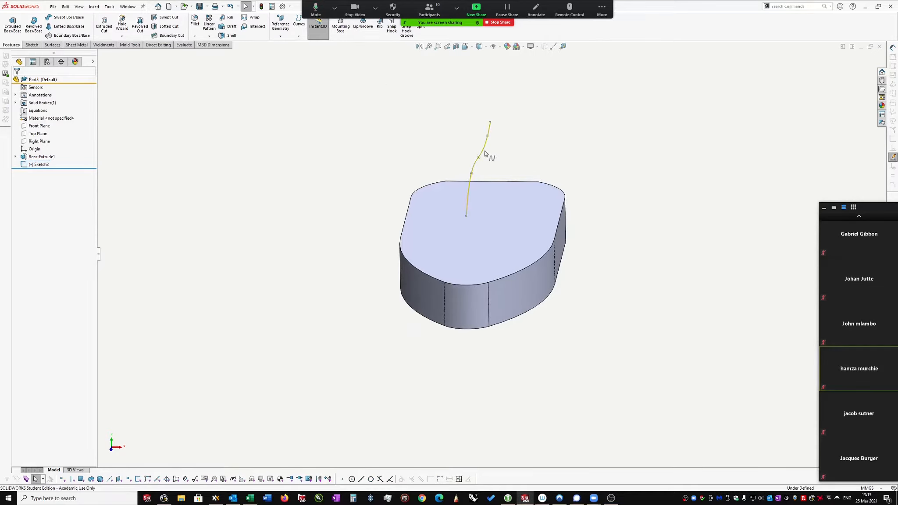
click(495, 152)
middle_drag(496, 148, 504, 149)
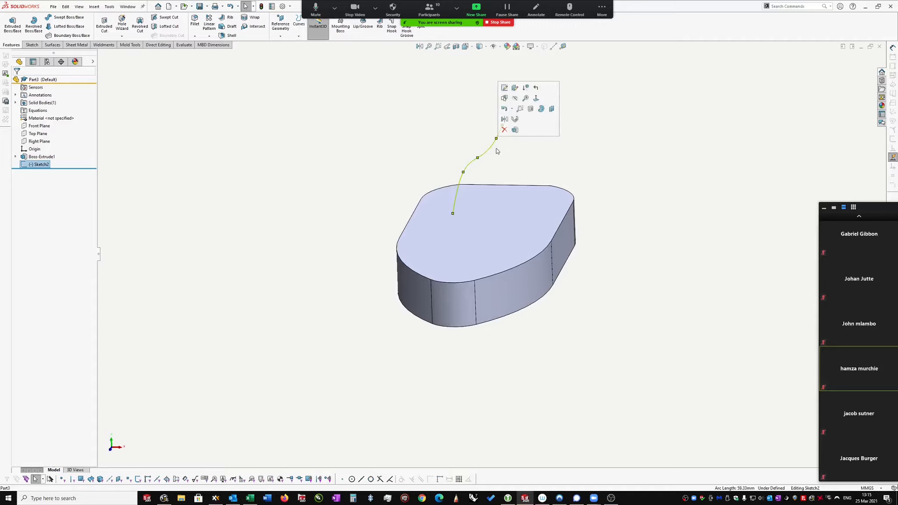
click(184, 177)
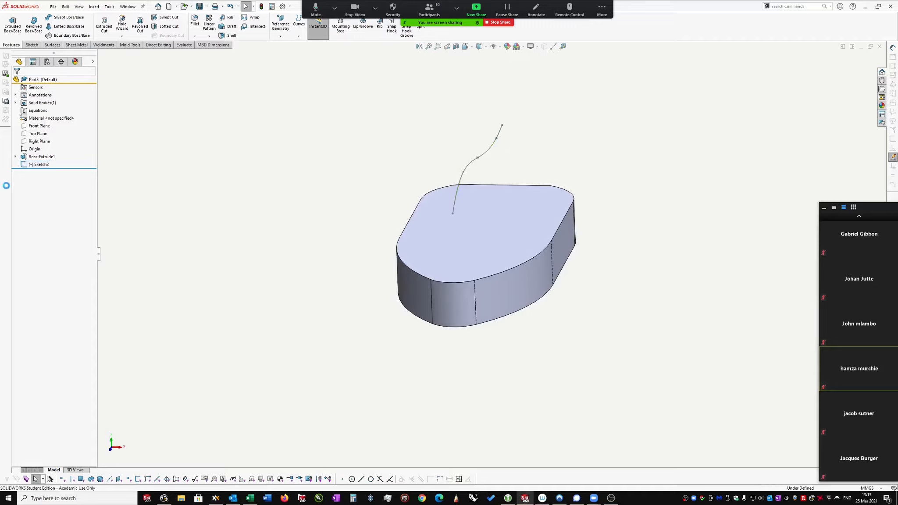
Edit the spline sketch and close its profile with a vertical line at each end and a straight line beneath, then finish the sketch
click(38, 165)
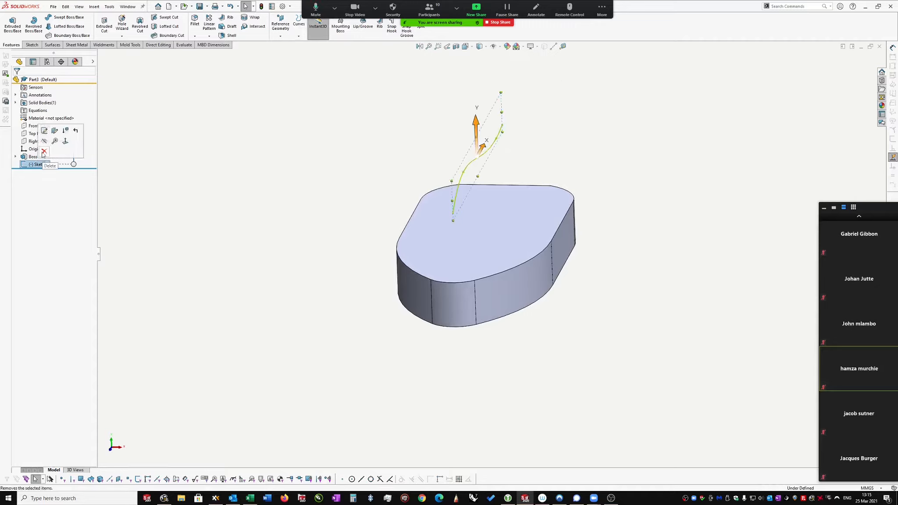
click(46, 128)
key(s)
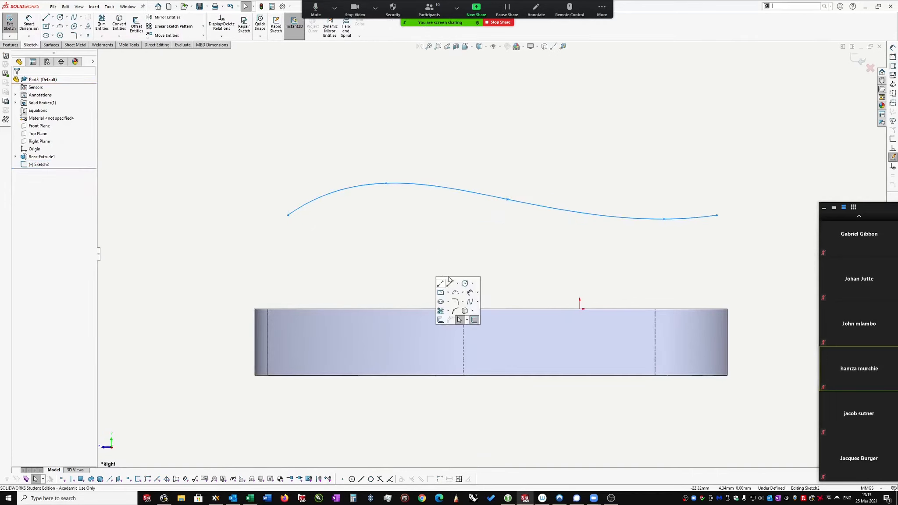
key(l)
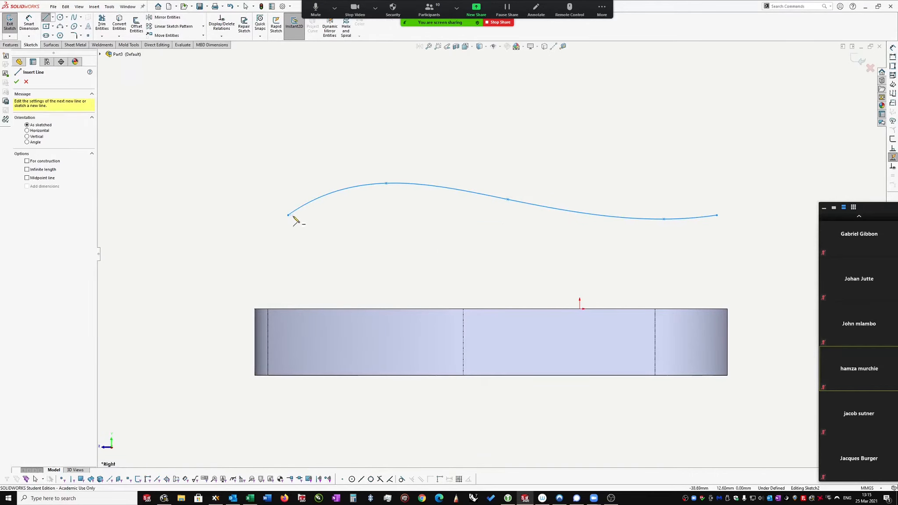
click(288, 215)
click(288, 244)
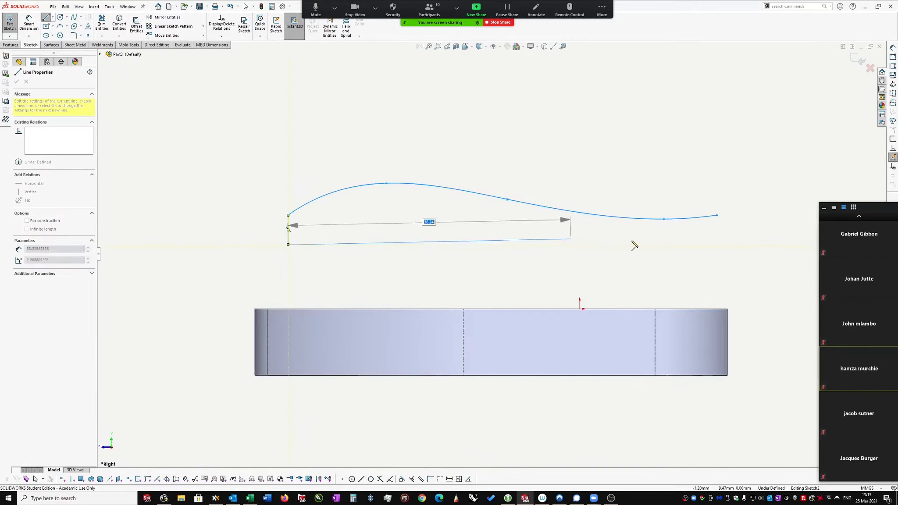
click(716, 249)
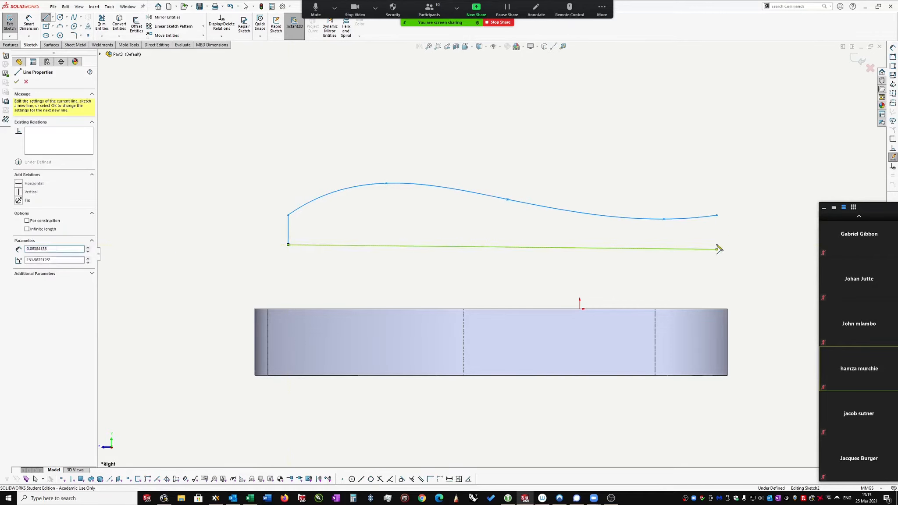
click(717, 216)
key(Escape)
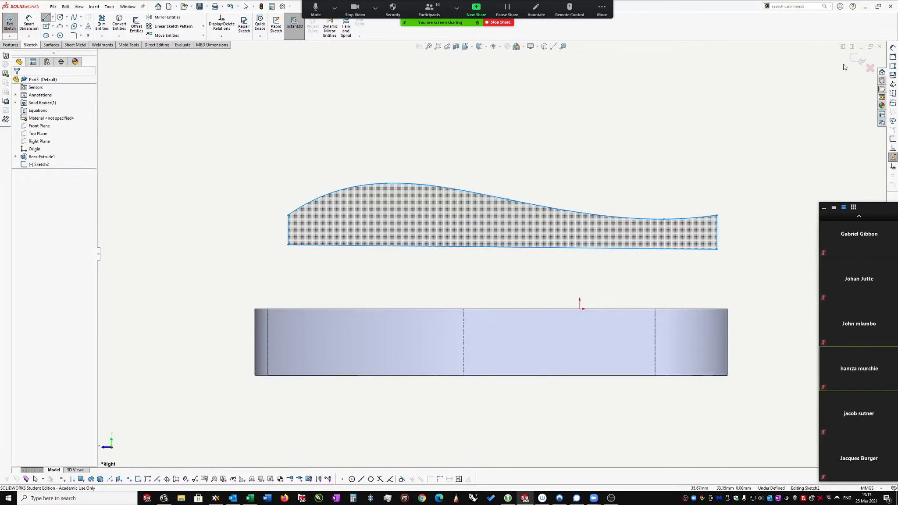
click(860, 64)
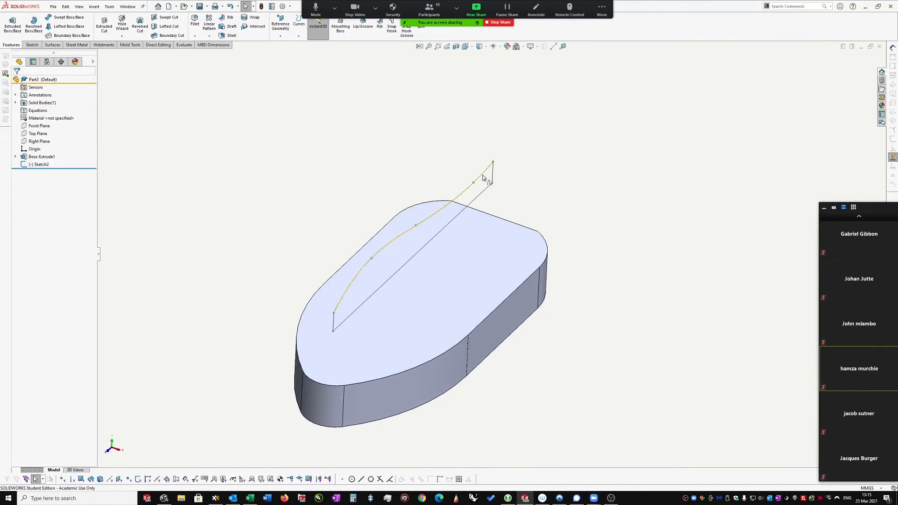
Extrude the closed wavy profile sideways into a separate body above the keyfob using Instant3D
click(485, 176)
drag(499, 180, 563, 205)
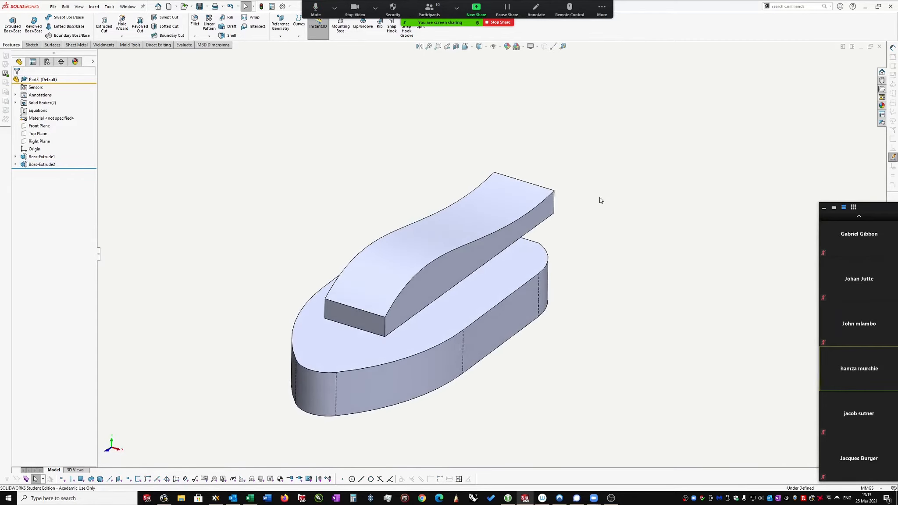
middle_drag(601, 200, 576, 213)
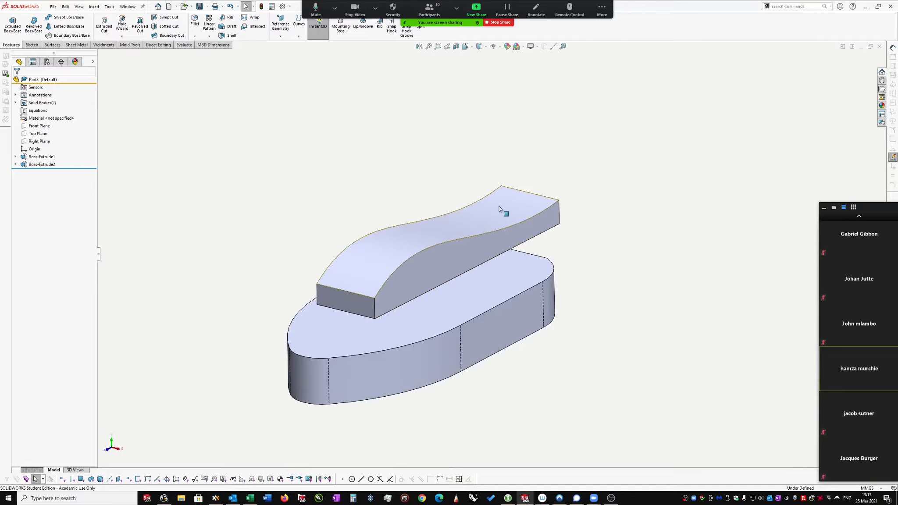
Delete the wavy extrusion above the keyfob while keeping its sketch
click(517, 206)
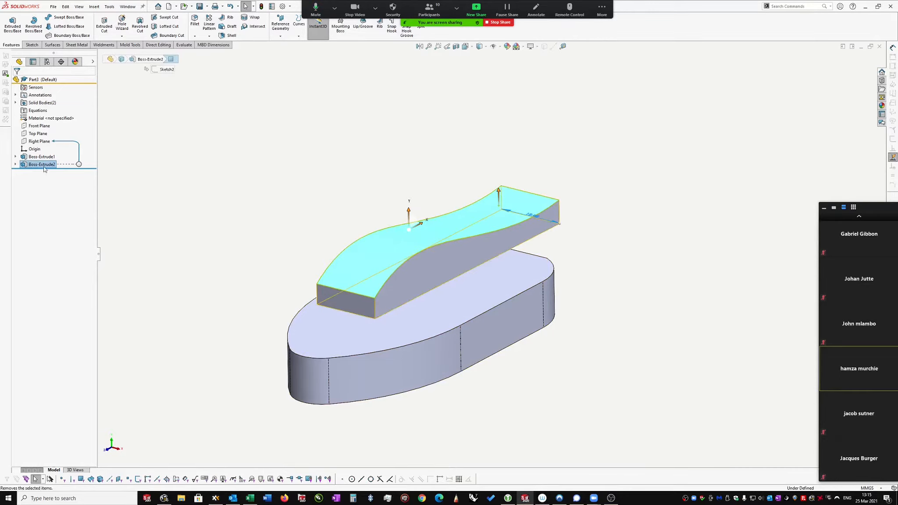
key(Delete)
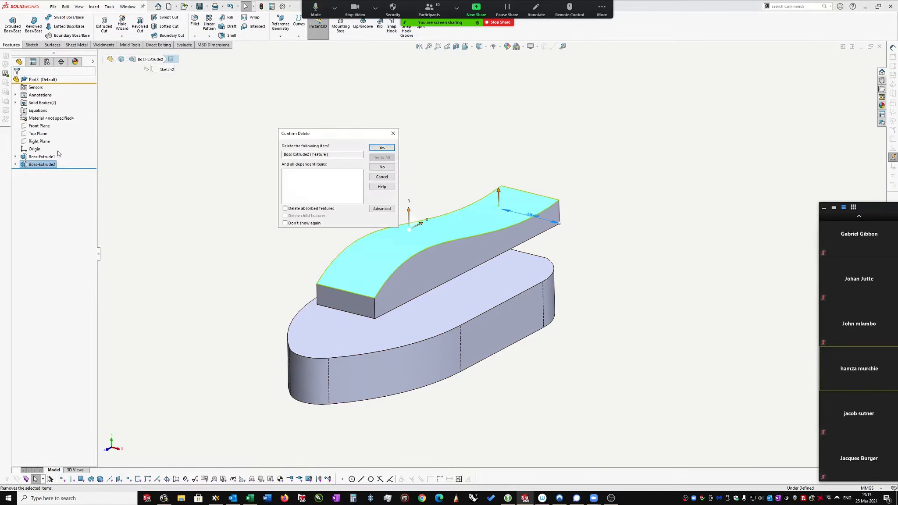
click(389, 151)
Reopen the wavy profile sketch and delete its spline, leaving the three straight lines
mouse_move(531, 151)
middle_down()
mouse_move(527, 194)
mouse_move(551, 265)
middle_up()
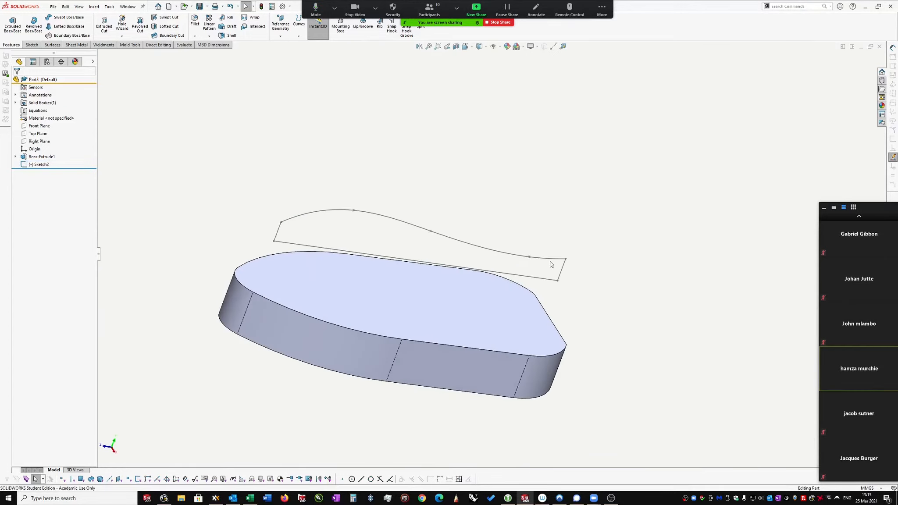
click(555, 258)
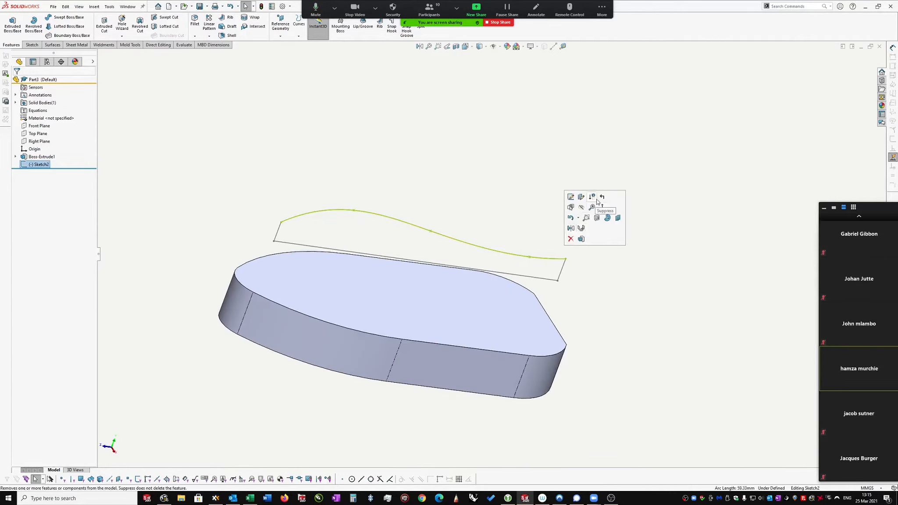
click(570, 196)
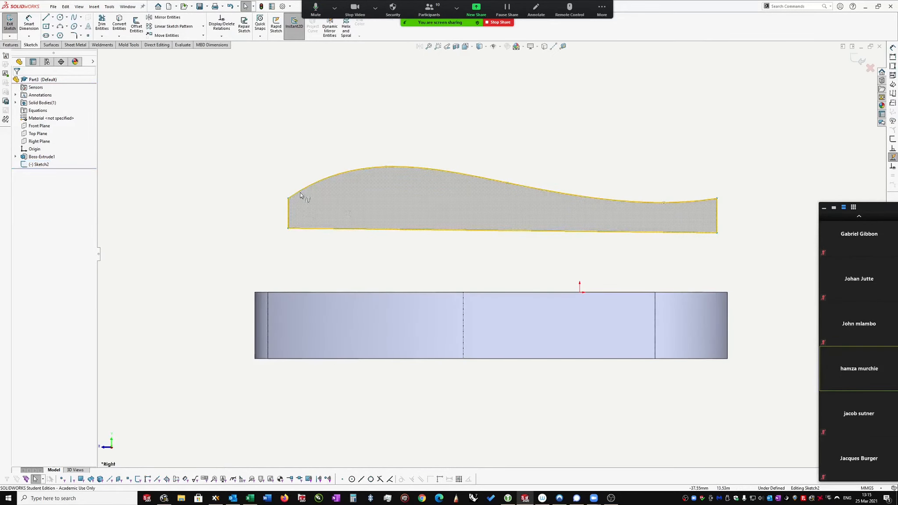
click(302, 196)
key(Delete)
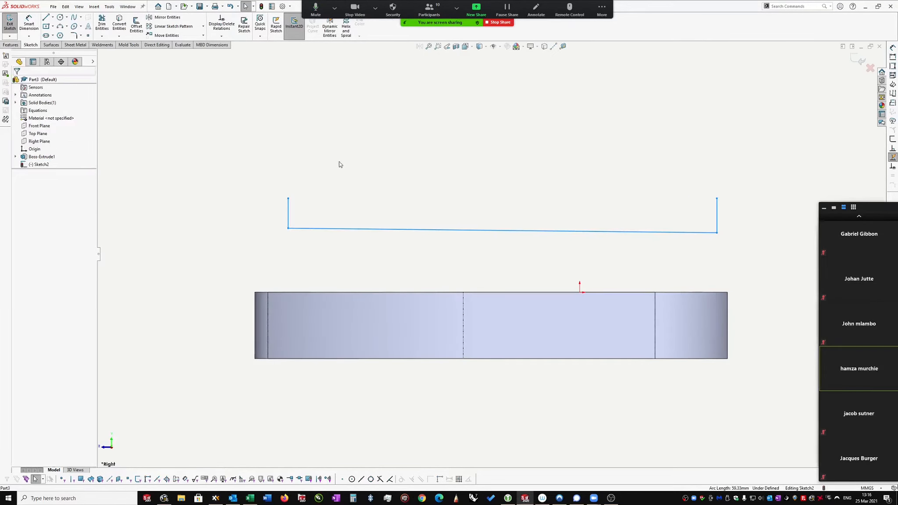
right_drag(339, 163, 404, 167)
key(s)
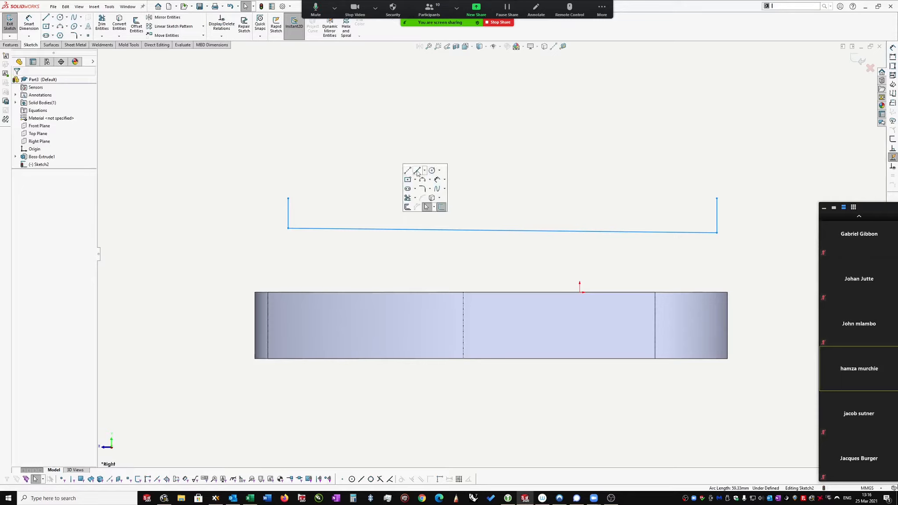
click(417, 172)
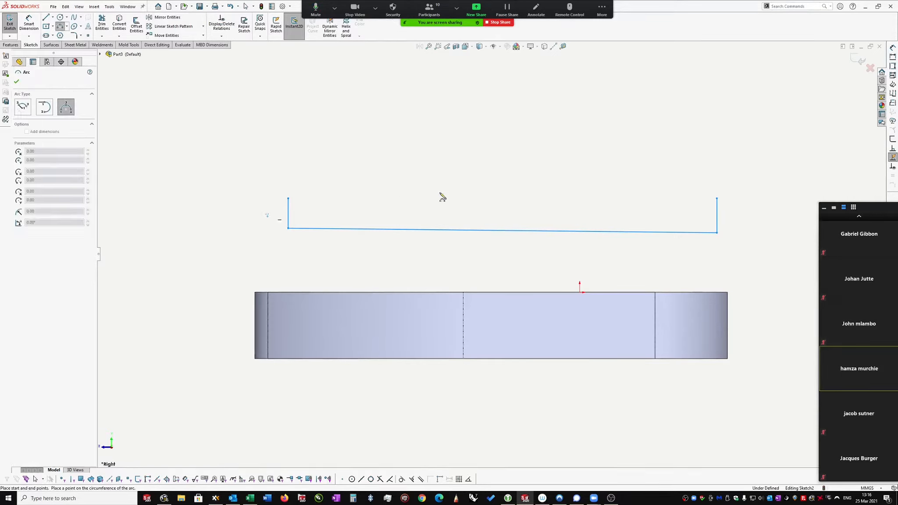
click(268, 214)
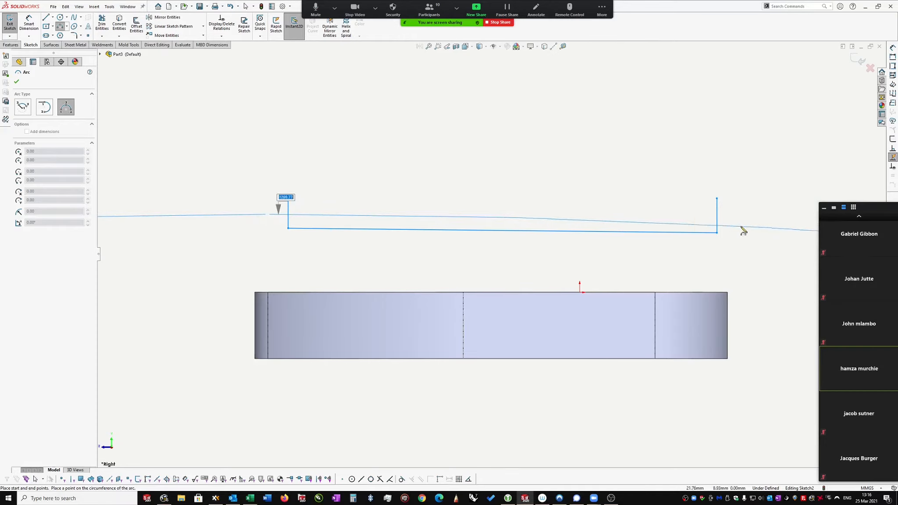
key(Escape)
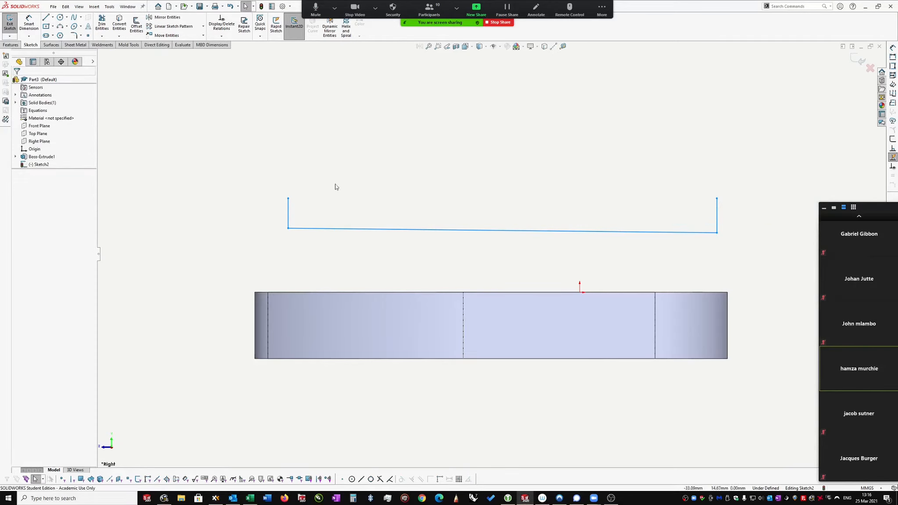
right_click(334, 185)
click(451, 166)
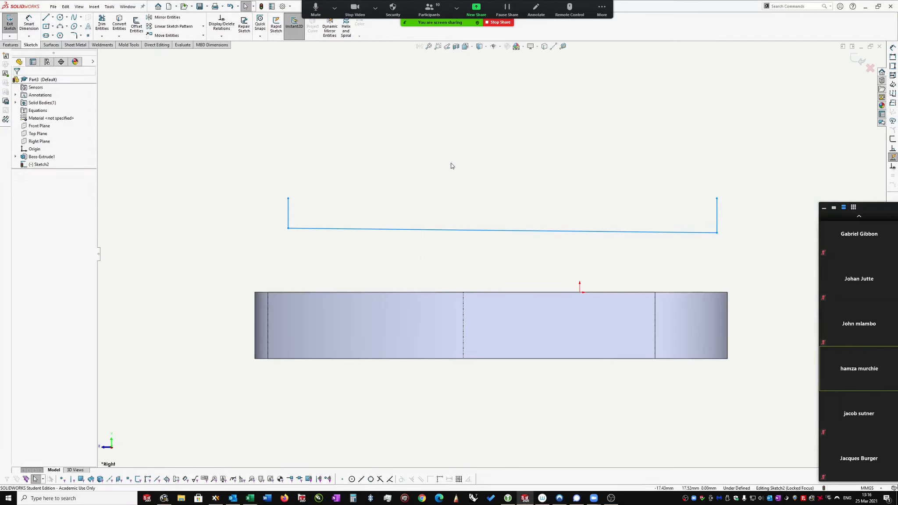
right_click(452, 165)
click(419, 175)
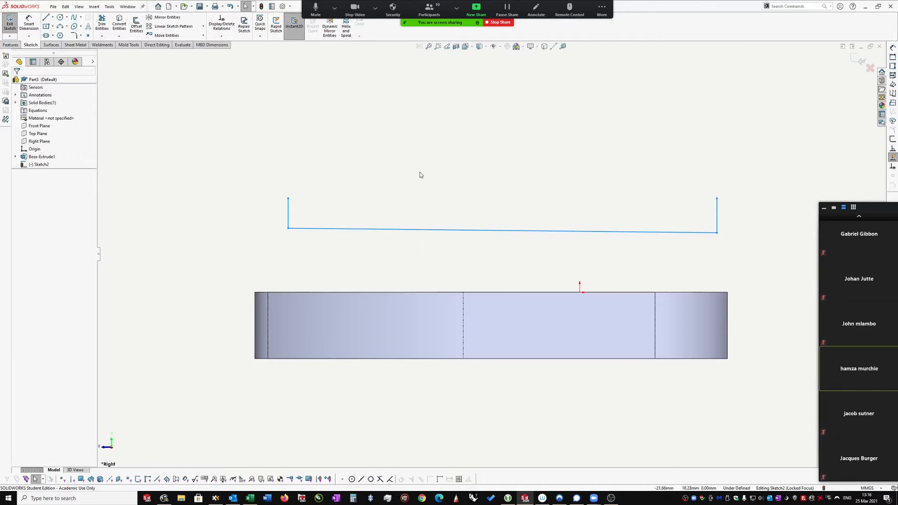
Draw a shallow three-point arc above the long base line, crossing both short end lines and extending beyond them
key(s)
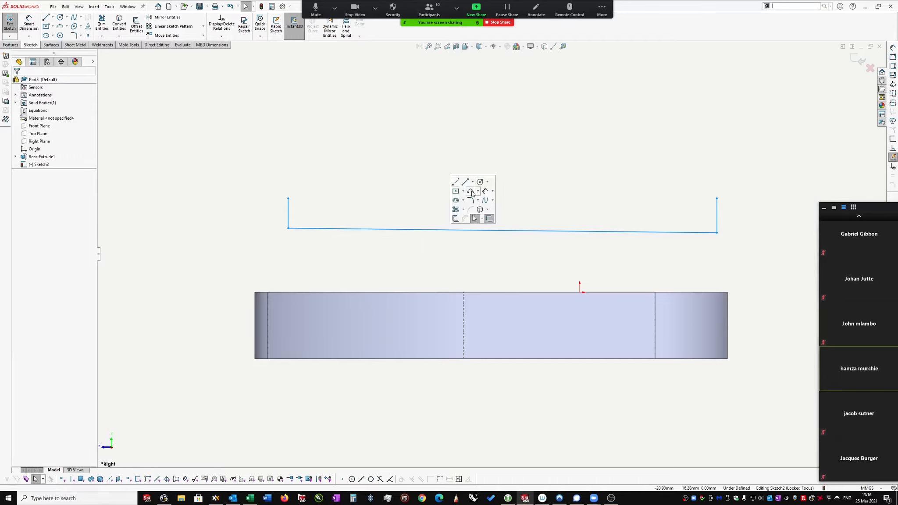
click(470, 191)
click(267, 209)
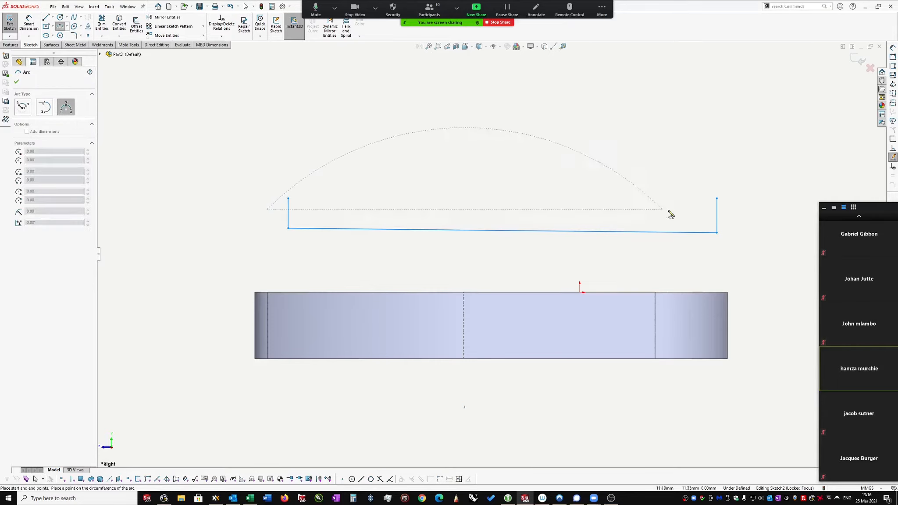
click(756, 224)
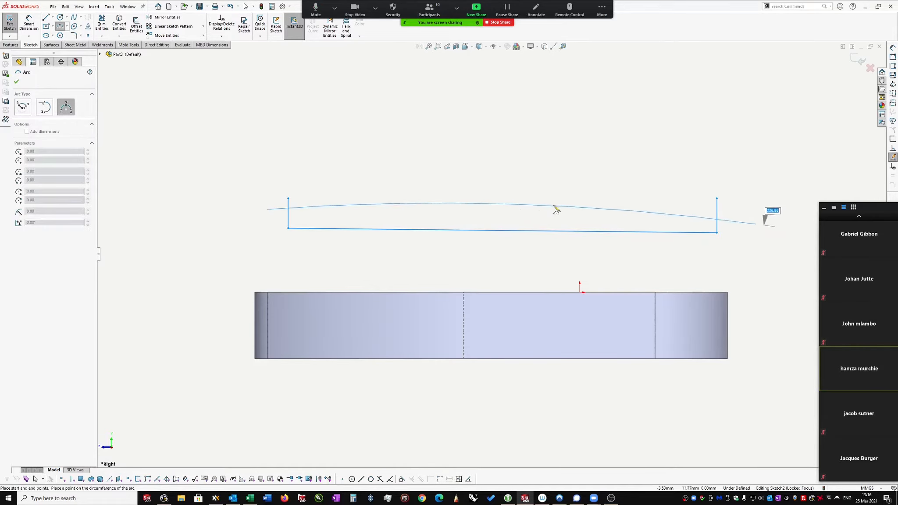
click(556, 207)
key(Escape)
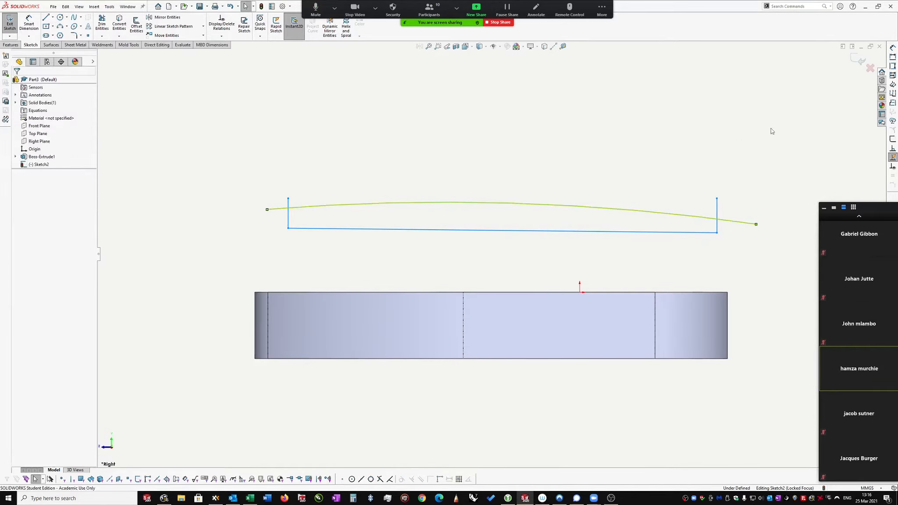
Finish the side profile sketch and try to pick its untrimmed profile in the 3D view for extruding
click(855, 59)
mouse_move(692, 176)
middle_down()
mouse_move(699, 169)
mouse_move(633, 191)
mouse_move(561, 189)
mouse_move(525, 161)
mouse_move(559, 165)
mouse_move(547, 161)
middle_up()
click(525, 161)
click(547, 160)
click(518, 155)
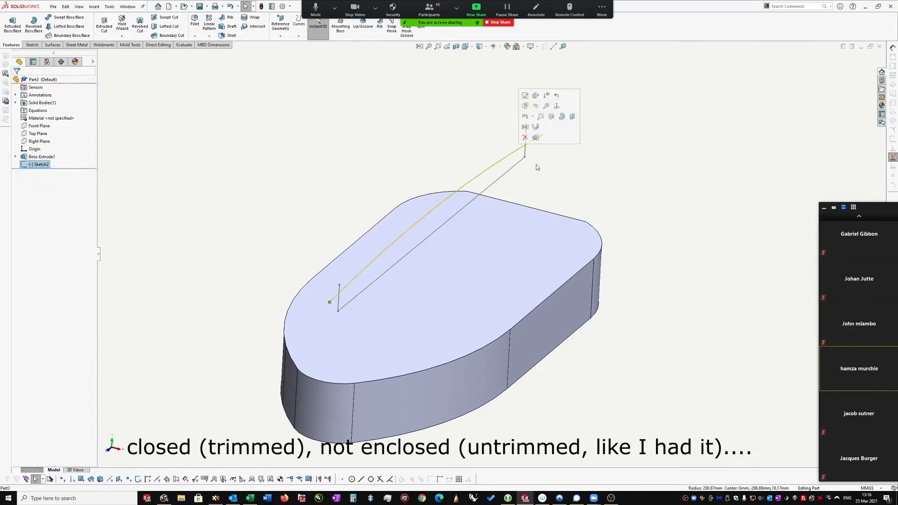
click(553, 171)
Delete the side profile sketch above the keyfob
click(38, 165)
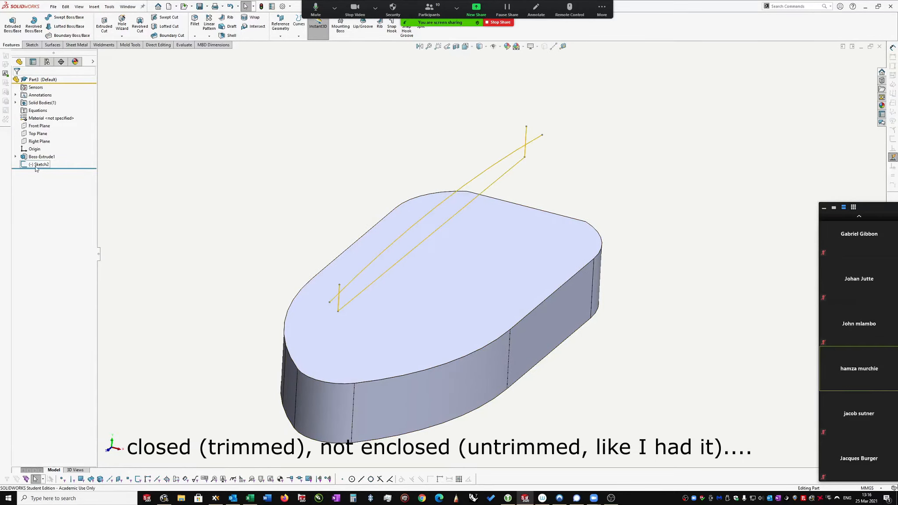
key(Delete)
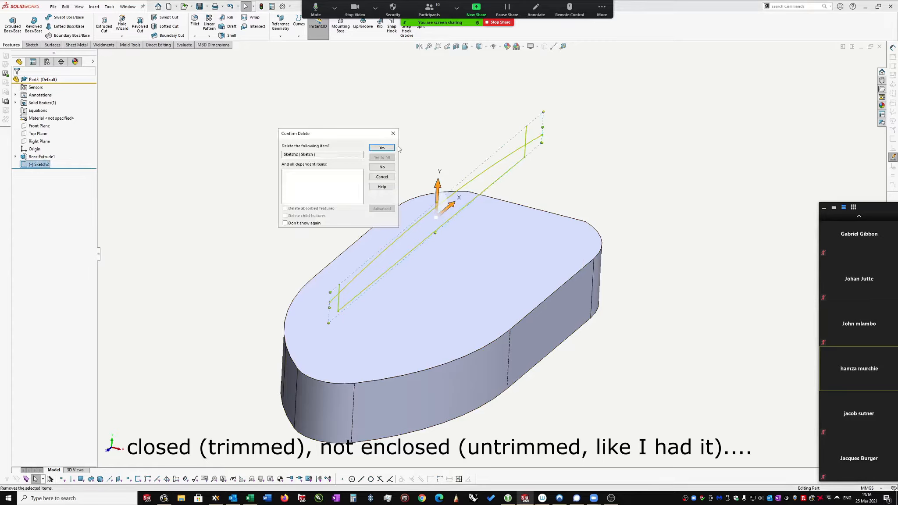
click(382, 148)
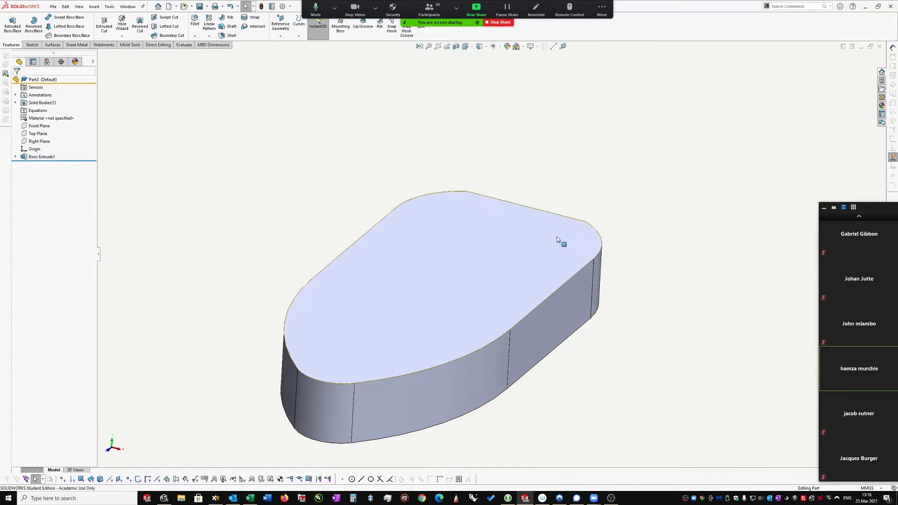
Start a sketch on the keyfob's flat top face
mouse_move(561, 240)
middle_down()
mouse_move(548, 280)
mouse_move(513, 312)
middle_up()
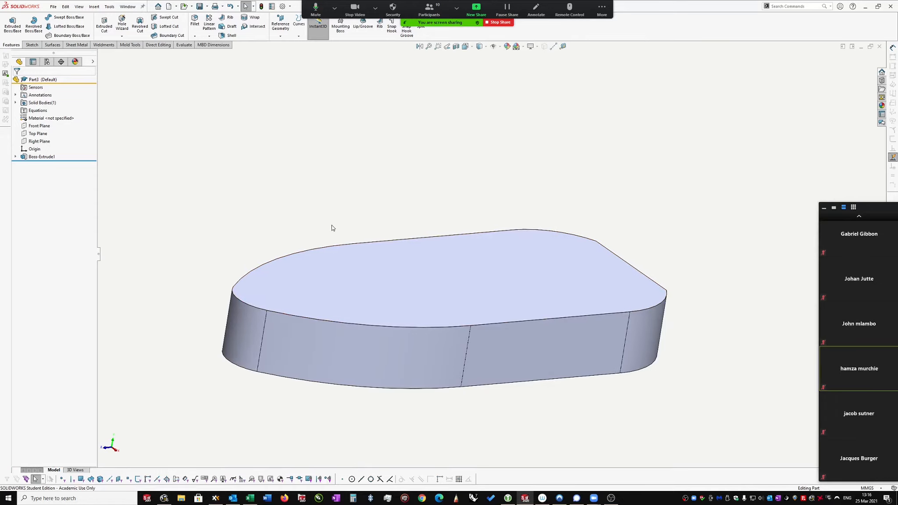
middle_drag(392, 232, 347, 290)
click(347, 290)
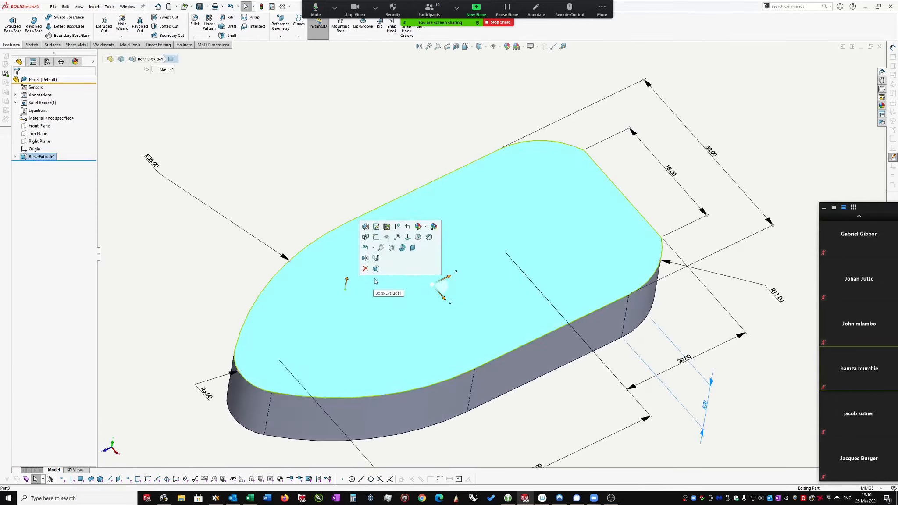
click(376, 227)
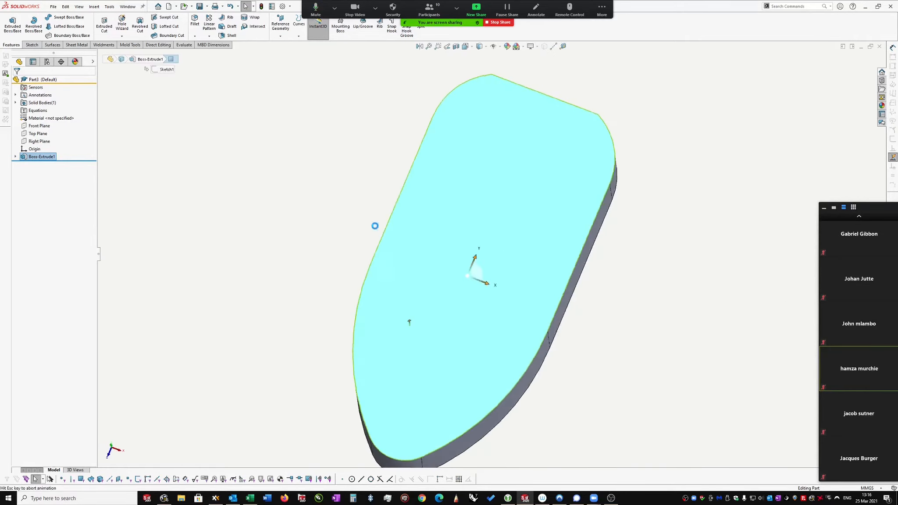
Try to offset the two long curved edges near the narrow end inward by 4 mm, then exit the sketch
click(550, 353)
ctrl+click(397, 373)
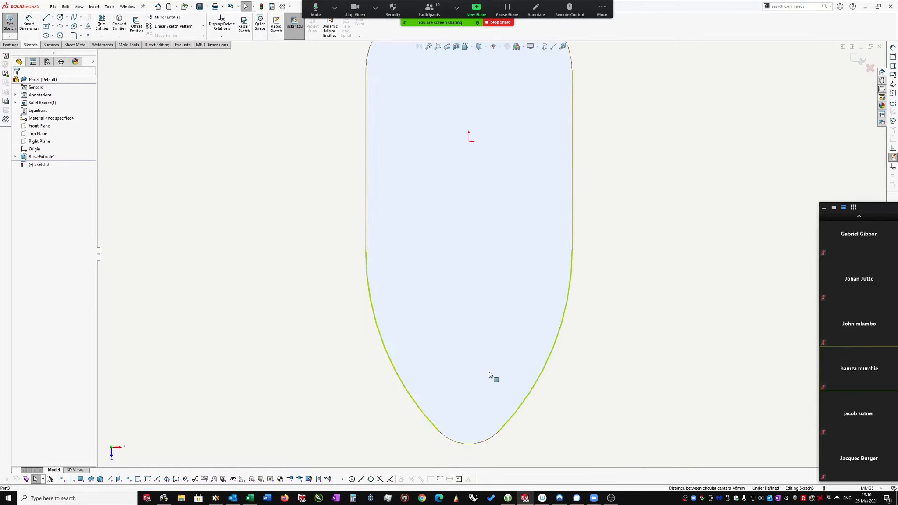
right_drag(611, 363, 642, 381)
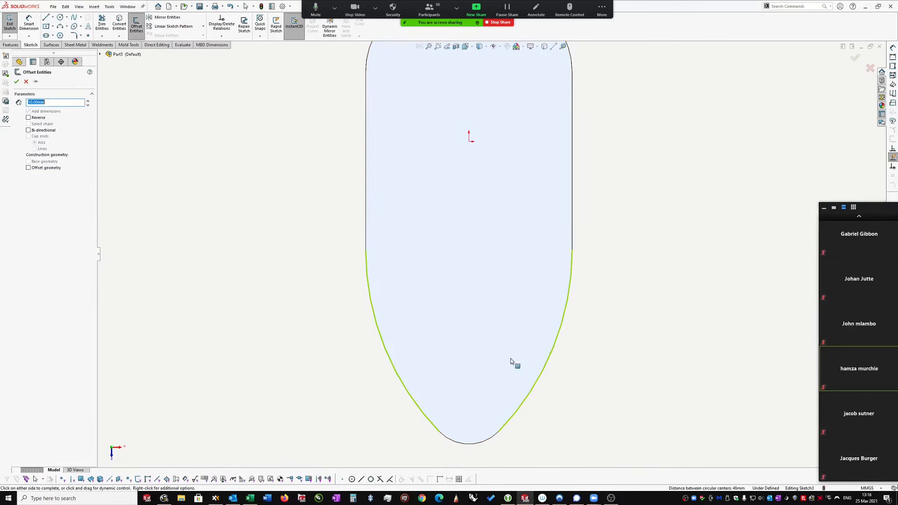
scroll(427, 296, up, 4)
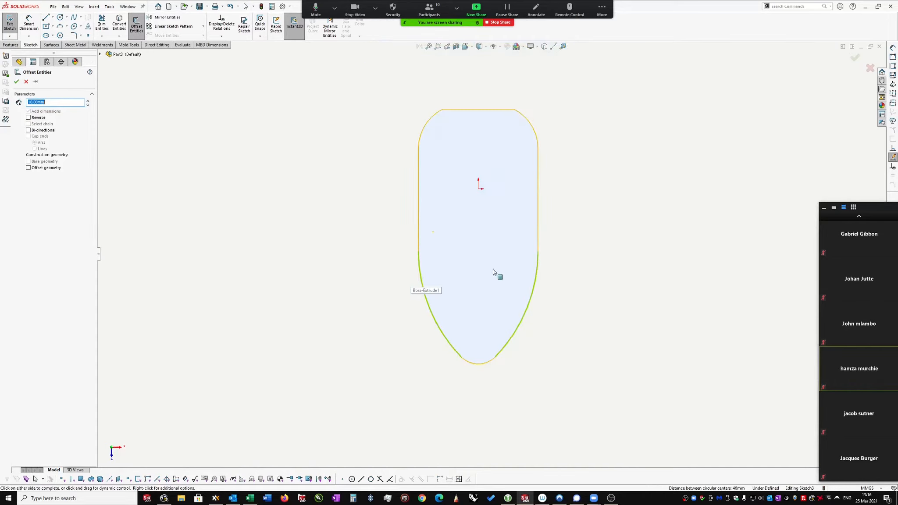
scroll(495, 274, down, 3)
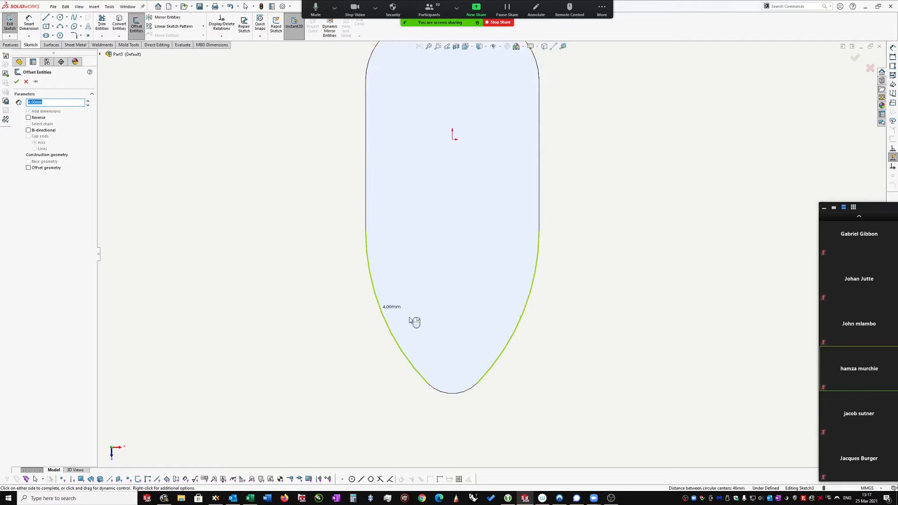
click(507, 345)
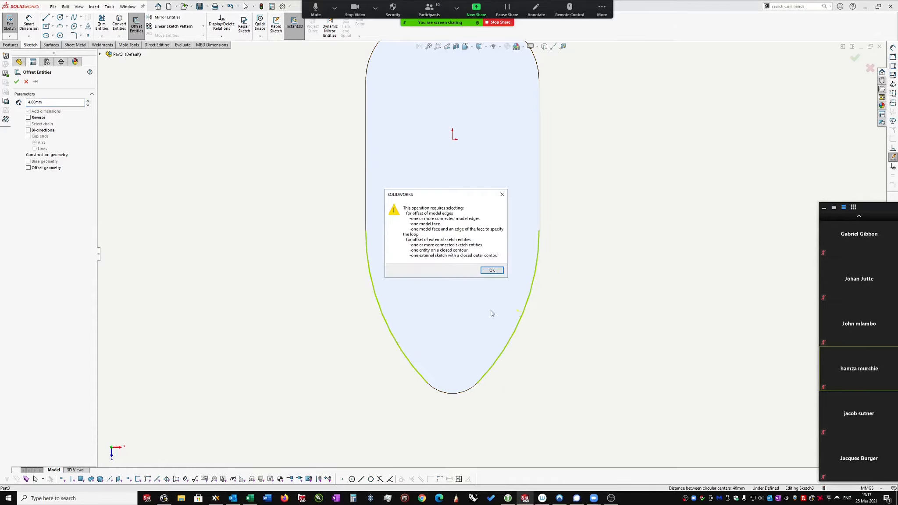
click(492, 271)
scroll(490, 259, up, 1)
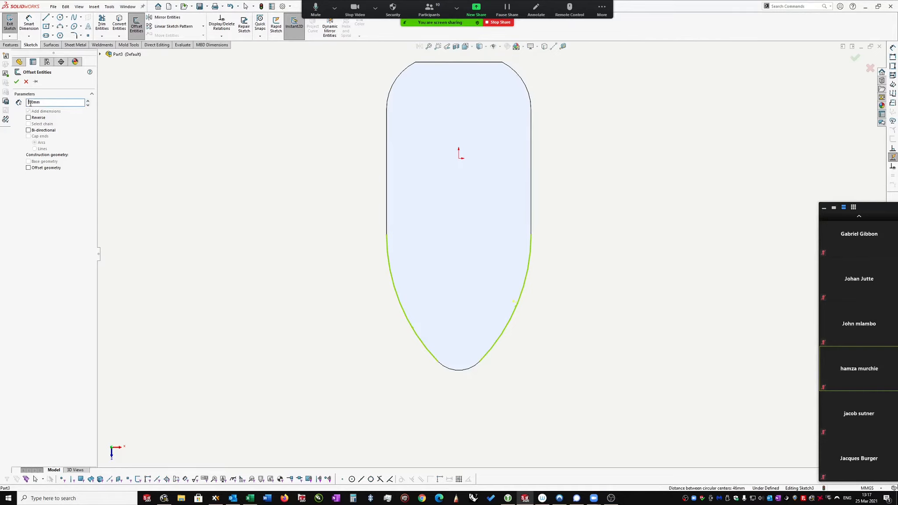
key(Escape)
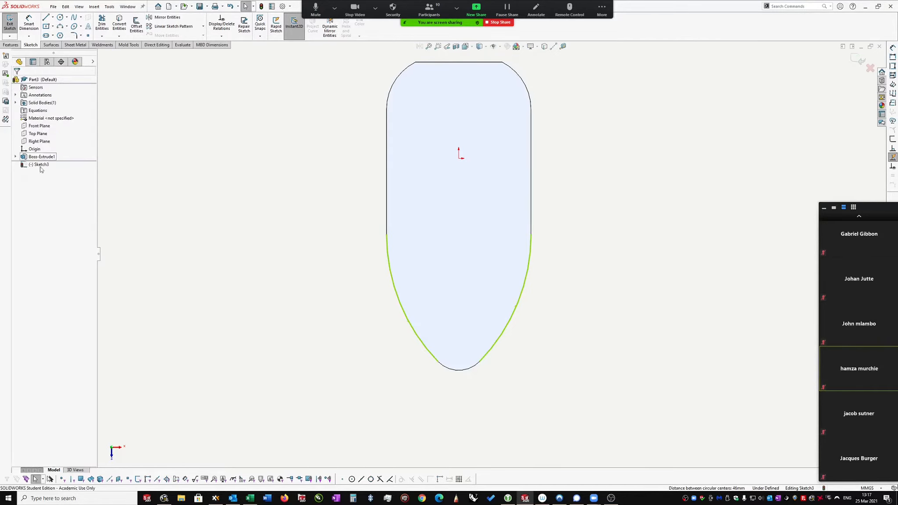
click(649, 184)
click(852, 59)
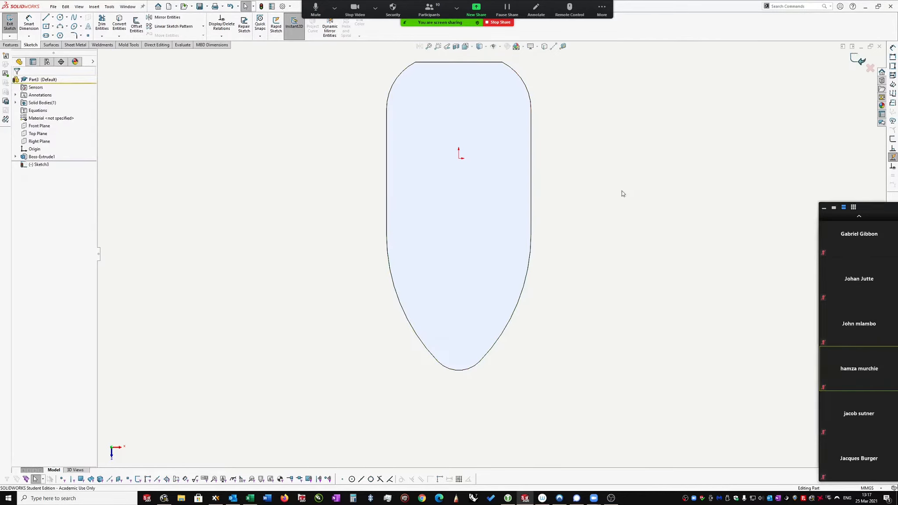
Start a new sketch on the keyfob's top face
click(471, 303)
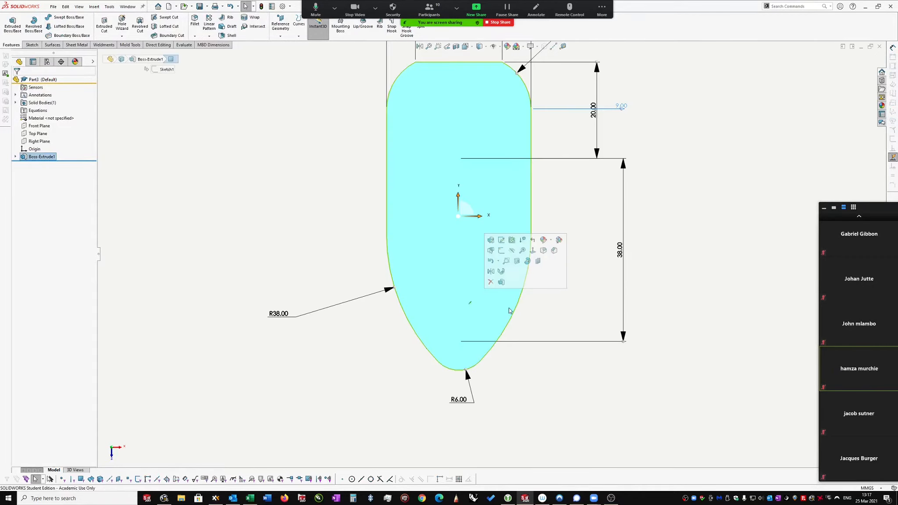
click(540, 313)
click(476, 300)
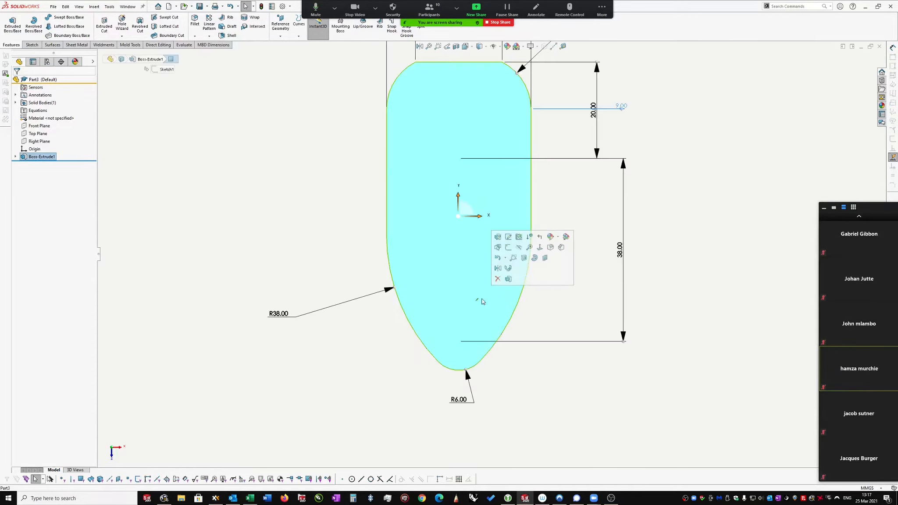
click(508, 238)
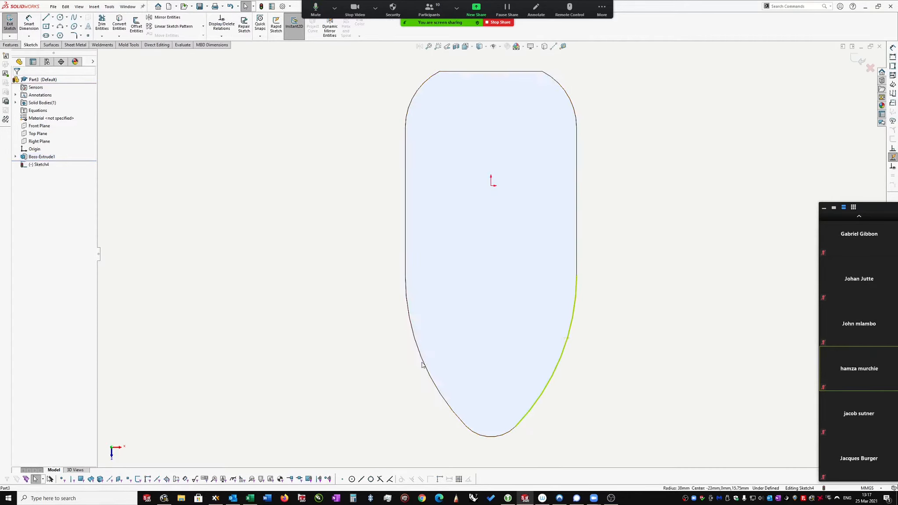
Try to offset both long curved edges near the narrow end together by 3 mm
right_drag(634, 362, 659, 381)
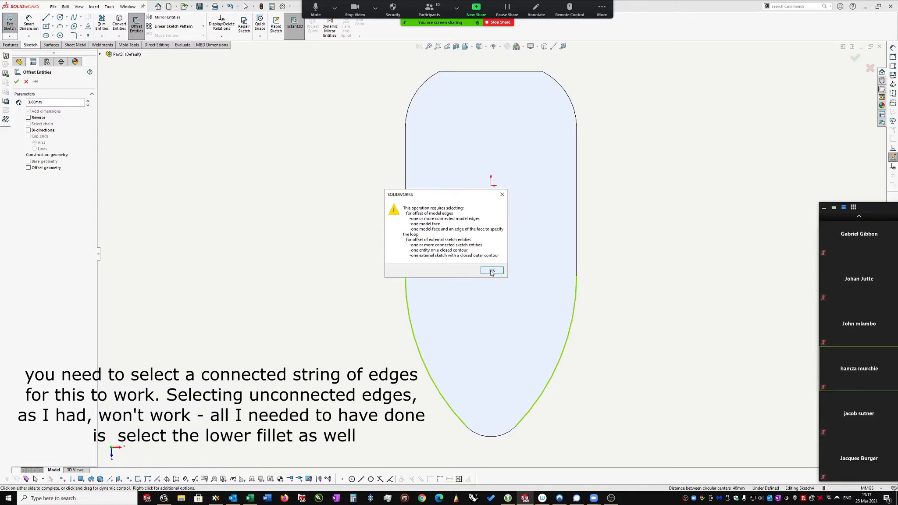
click(491, 270)
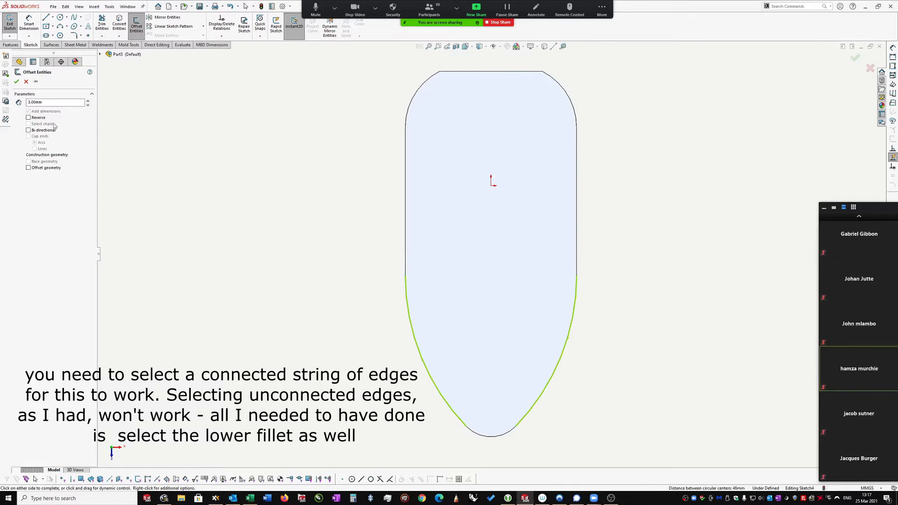
key(Escape)
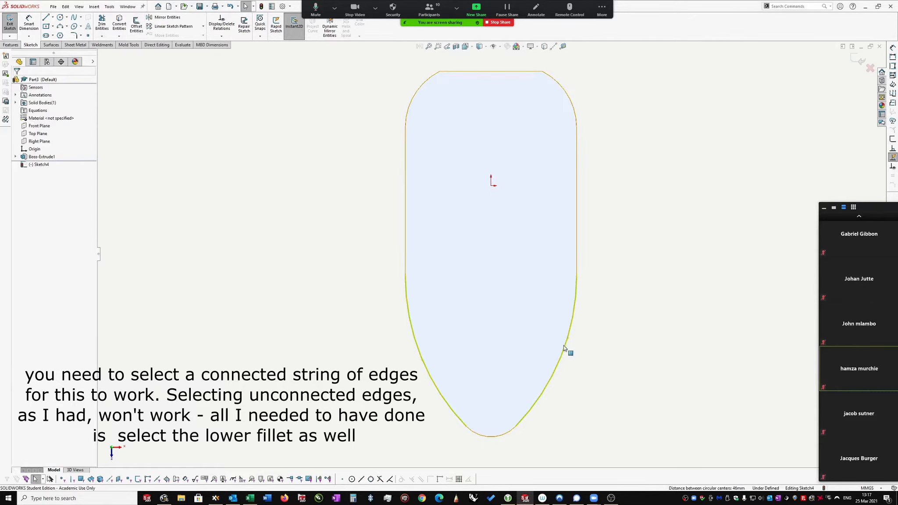
Offset only the right-hand curved edge of the top face 3 mm inward
click(598, 361)
click(556, 369)
right_drag(588, 372, 601, 383)
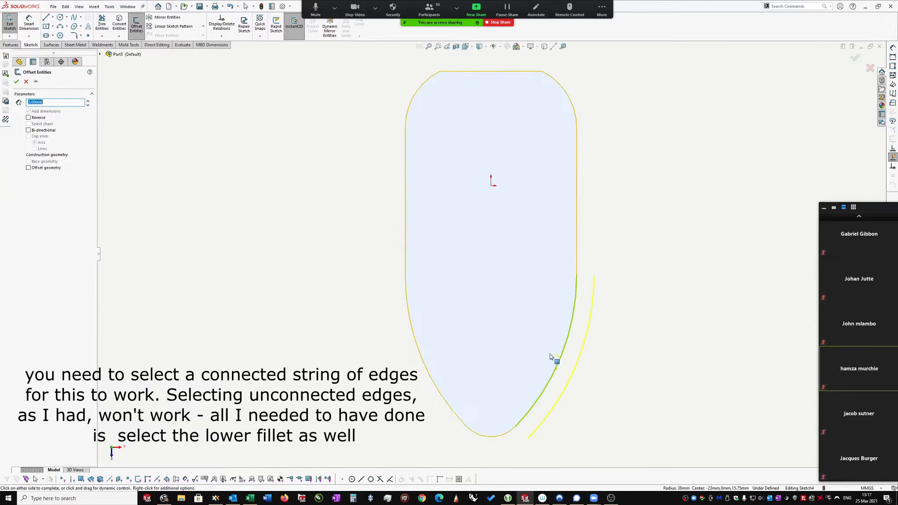
click(546, 356)
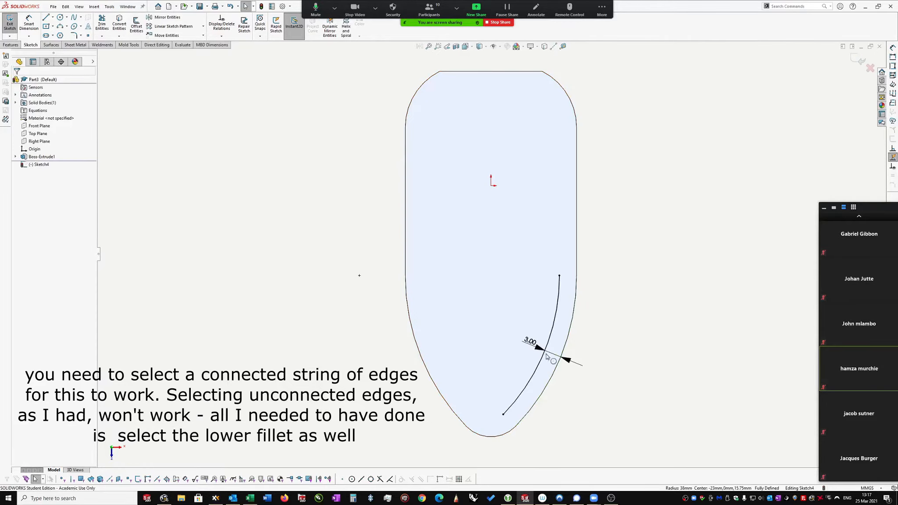
Offset the left-hand curved edge of the top face 3 mm inward
right_click(636, 318)
right_drag(618, 338, 631, 350)
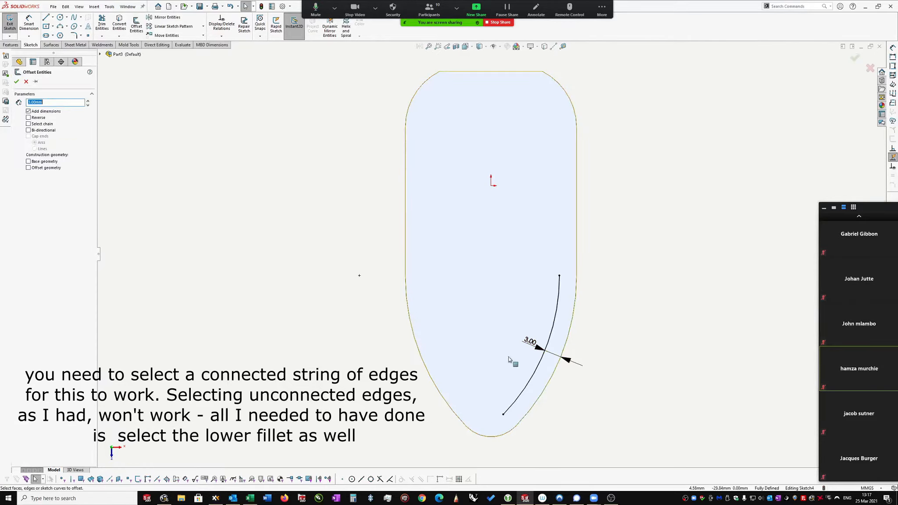
click(428, 365)
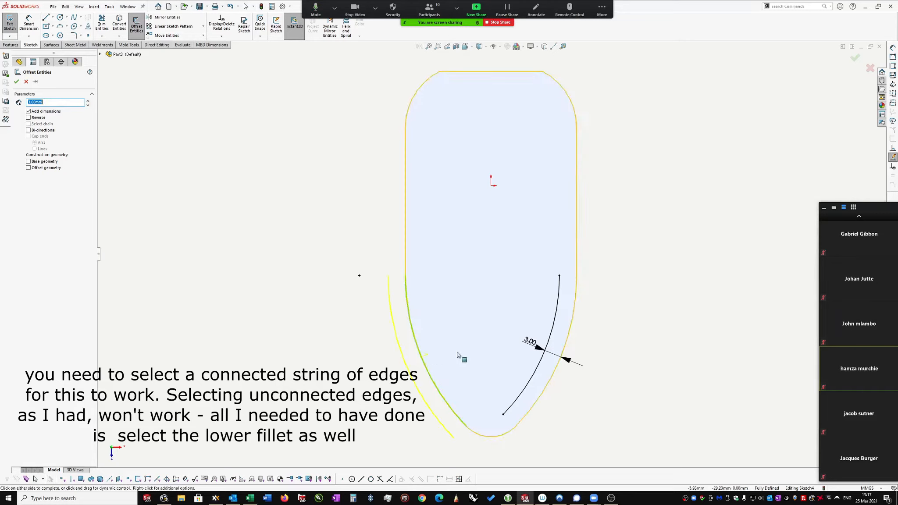
click(463, 352)
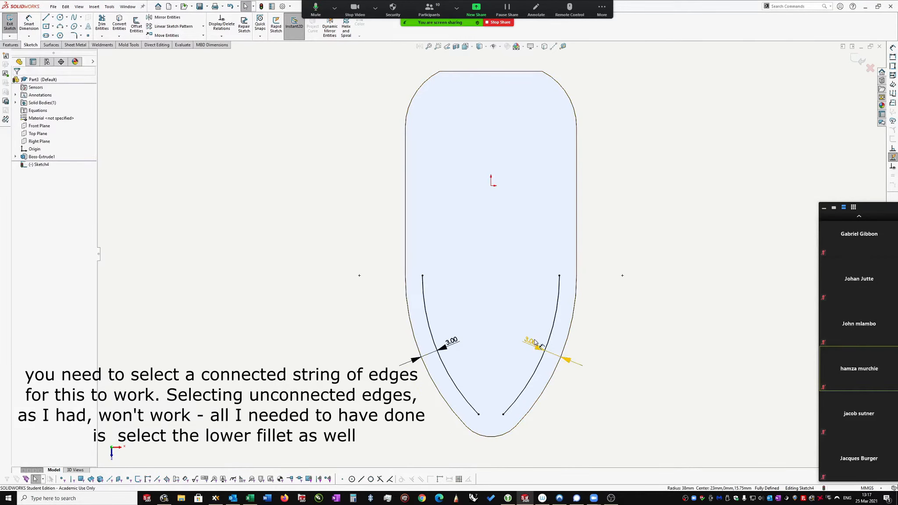
Offset the rounded tip edge at the keyfob's narrow end 3 mm inward to join the two offset curves
scroll(588, 331, up, 1)
scroll(599, 331, down, 1)
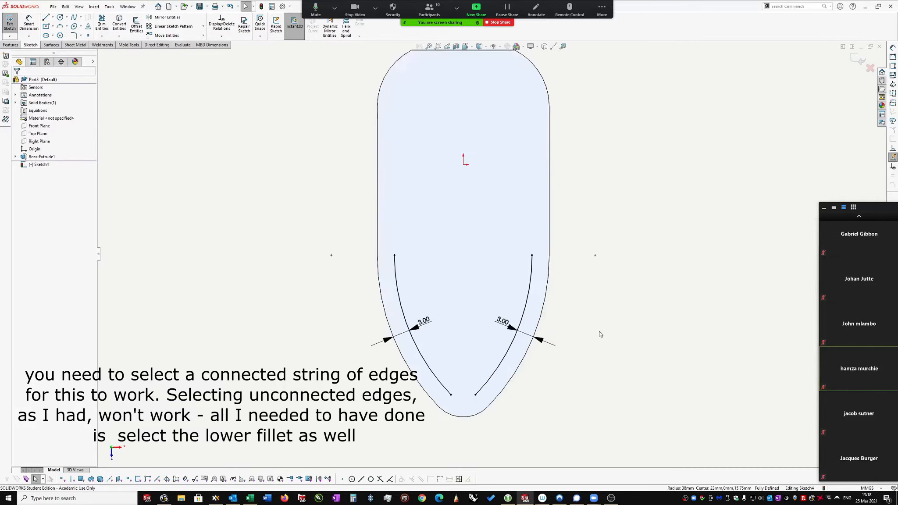
key(s)
right_click(602, 320)
key(Escape)
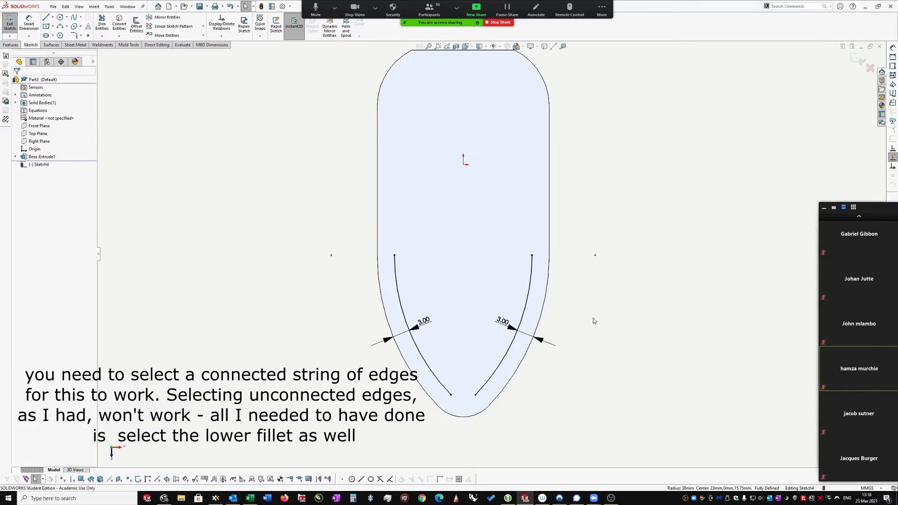
key(s)
click(635, 364)
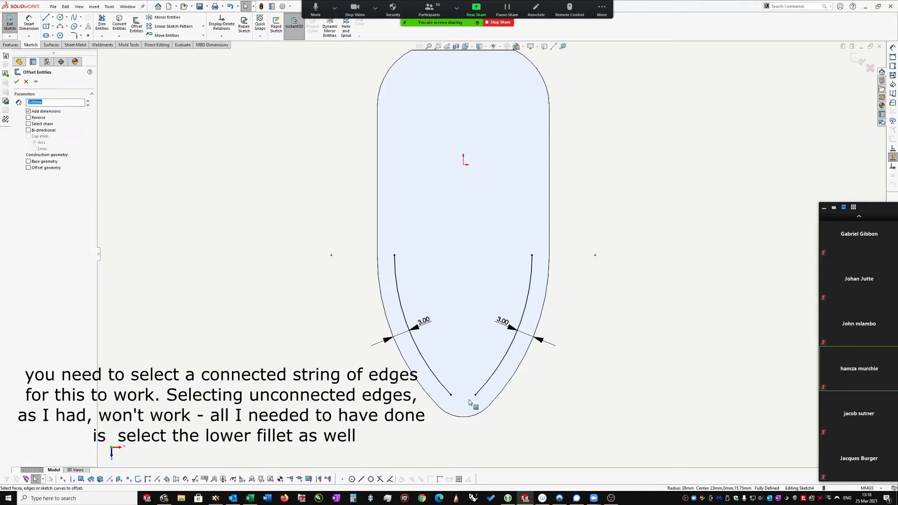
click(462, 417)
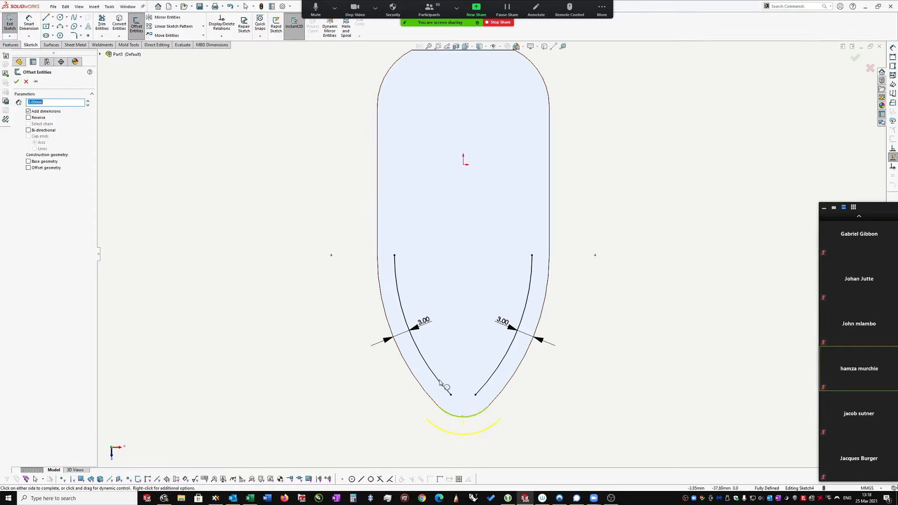
click(464, 398)
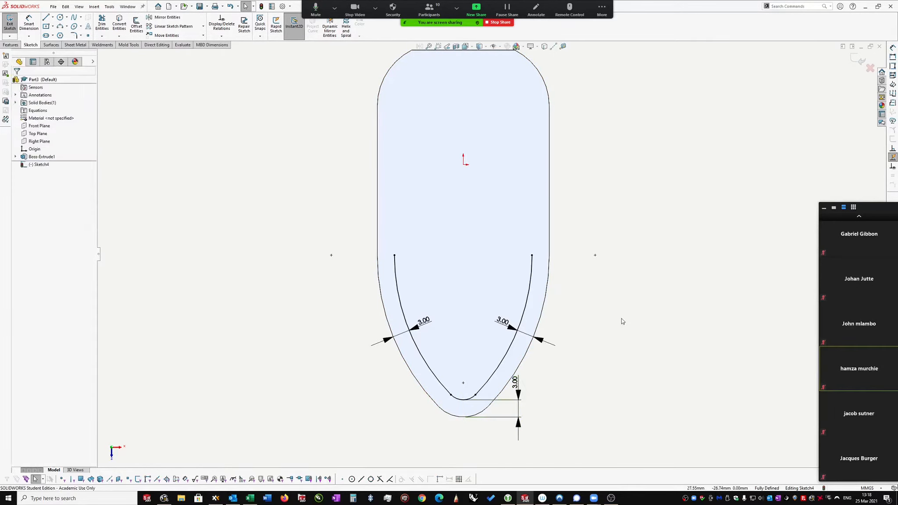
Sketch a shallow three-point arc about 28 mm wide, bulging toward the origin, across both long offset curves and past the outer edges
right_drag(621, 319, 653, 325)
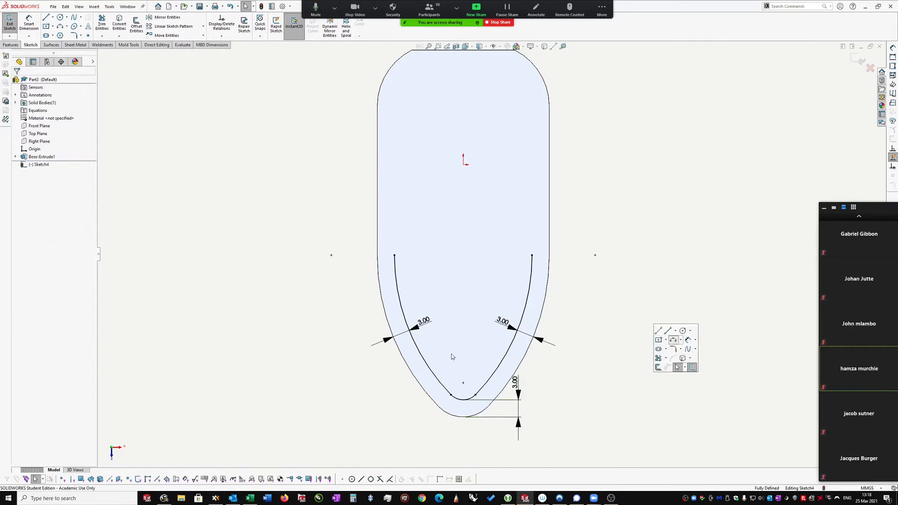
click(673, 340)
click(382, 350)
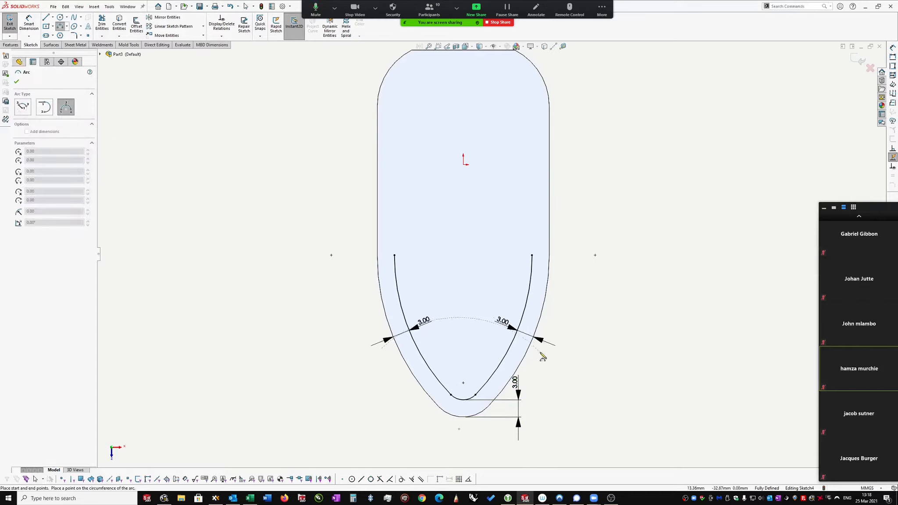
click(541, 353)
click(548, 349)
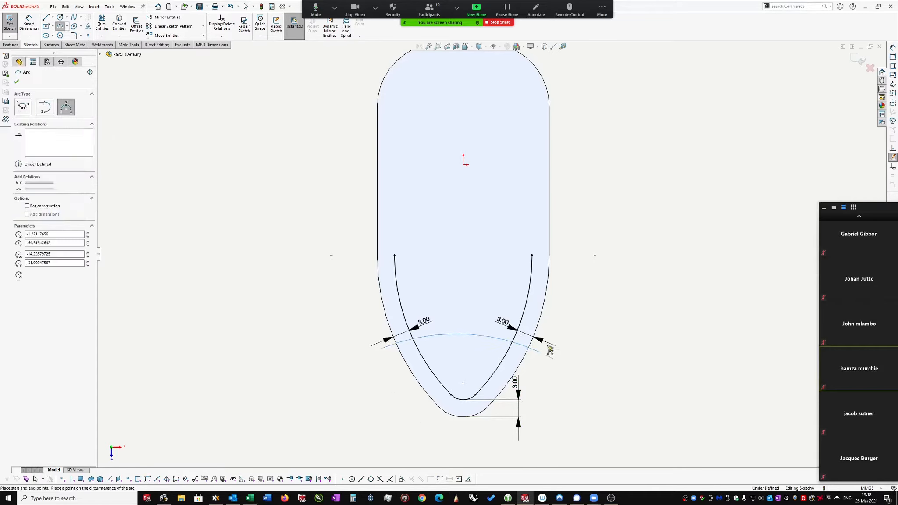
key(Escape)
Add a Horizontal relation between the two endpoints of the crossing arc
click(540, 352)
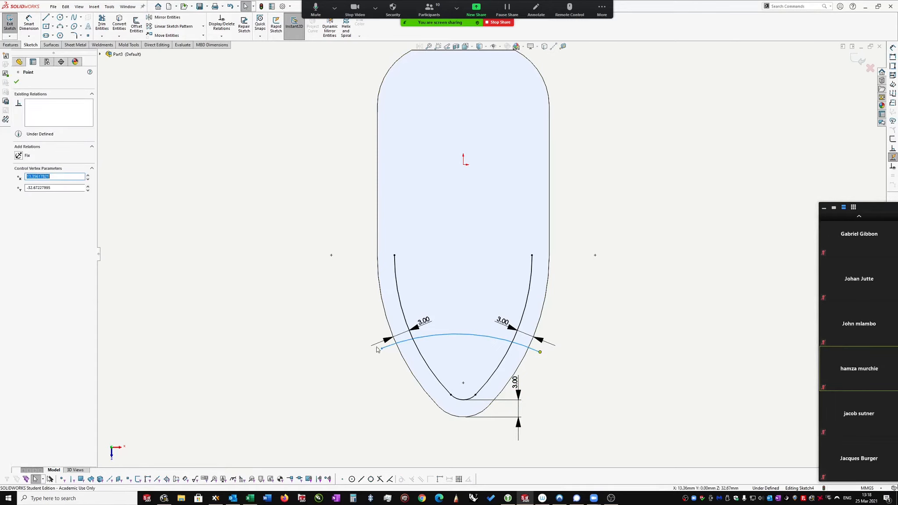
ctrl+click(382, 349)
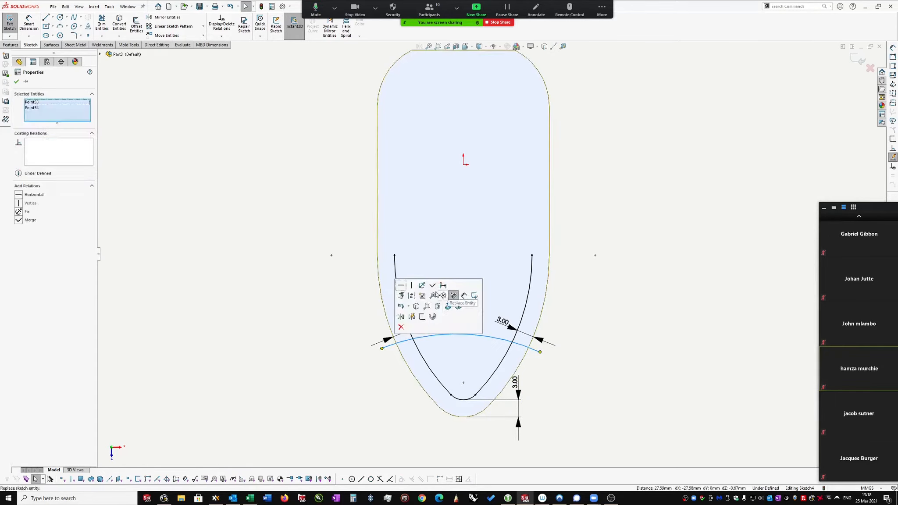
click(401, 285)
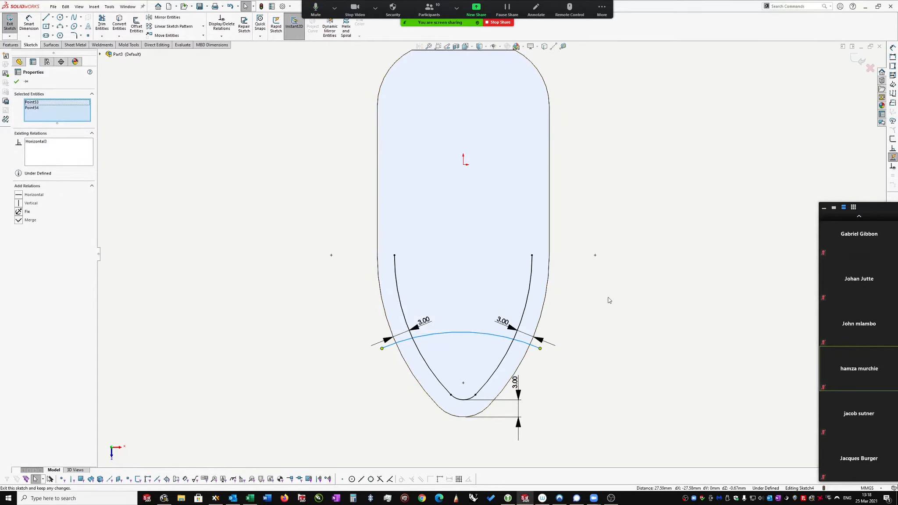
Dimension the crossing arc's radius and set it to 34 mm
right_drag(608, 301, 609, 281)
click(482, 332)
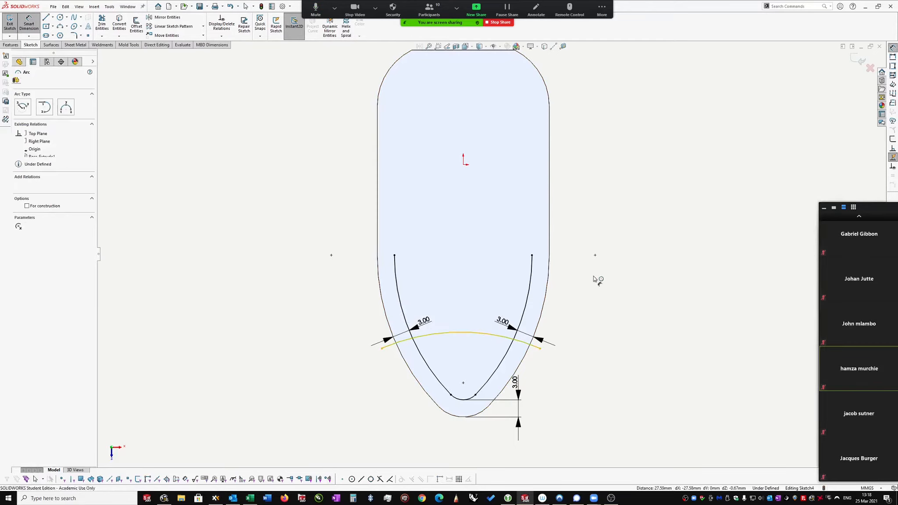
click(611, 264)
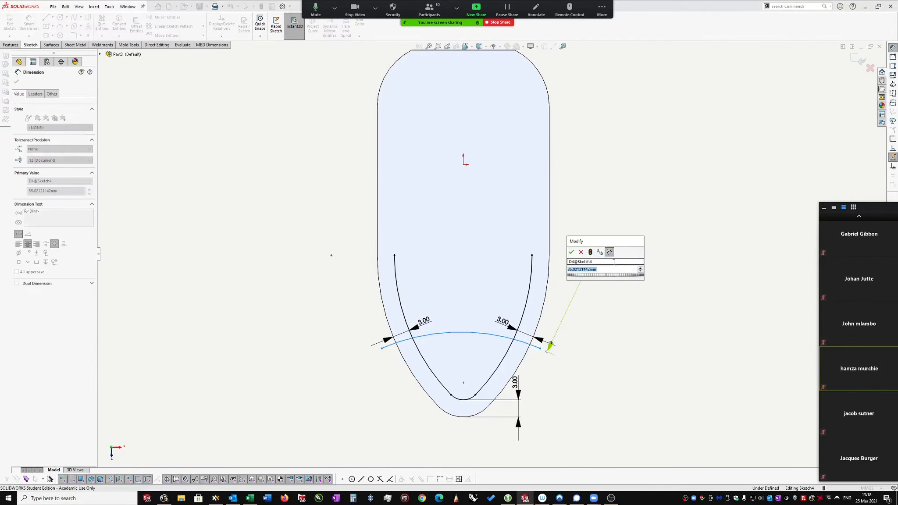
text(34)
key(Return)
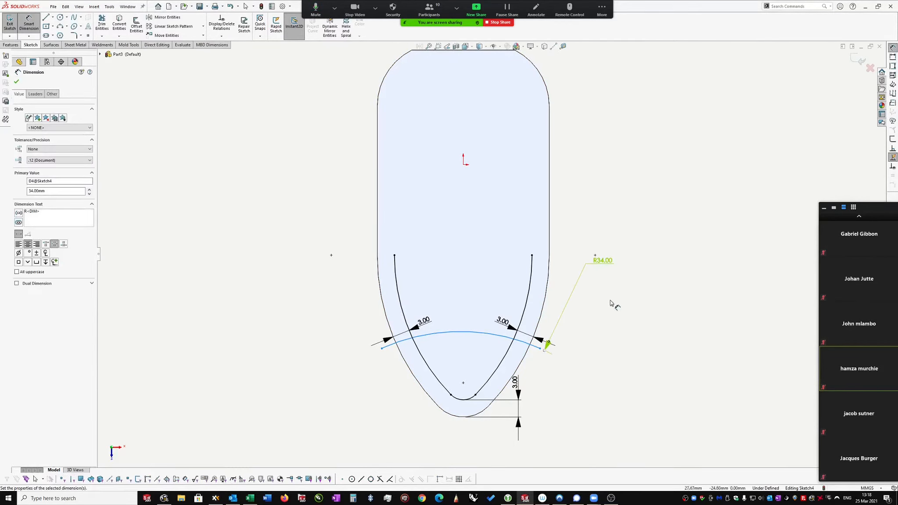
Dimension the vertical distance from the origin to the top of the R34 arc as 29 mm
click(463, 165)
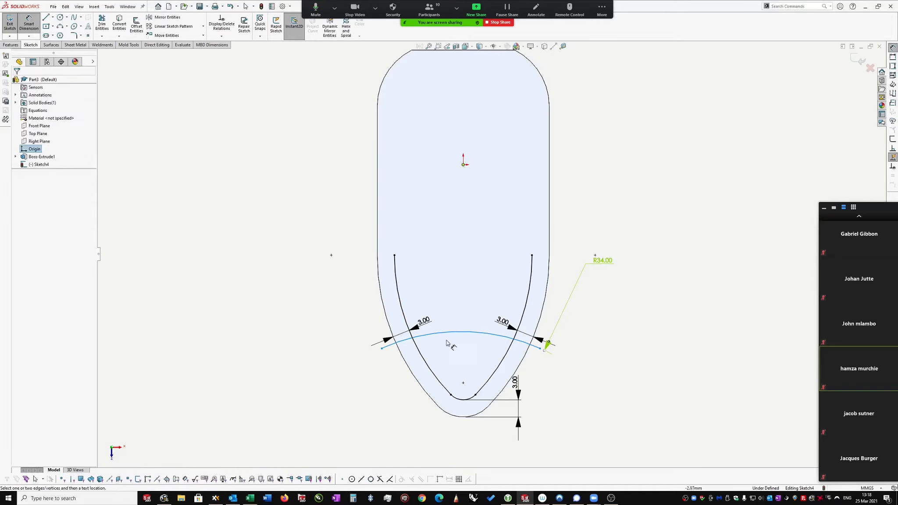
click(466, 335)
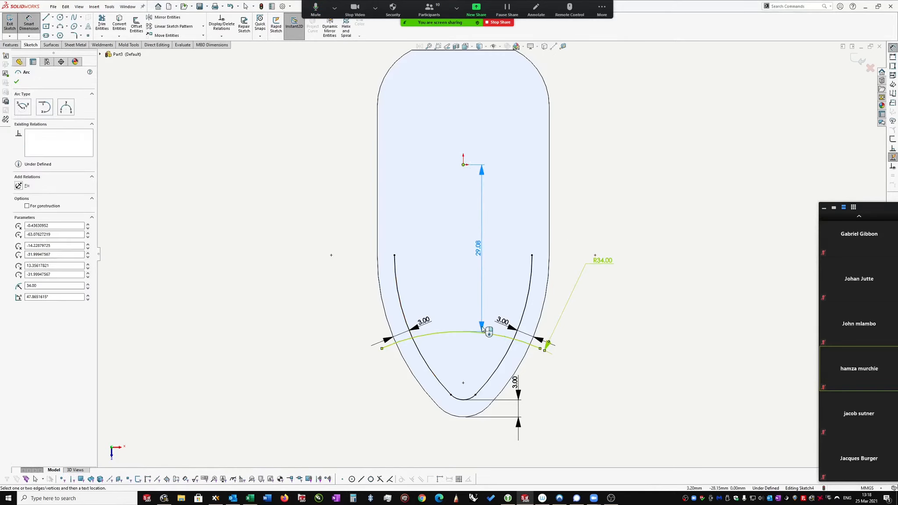
click(639, 269)
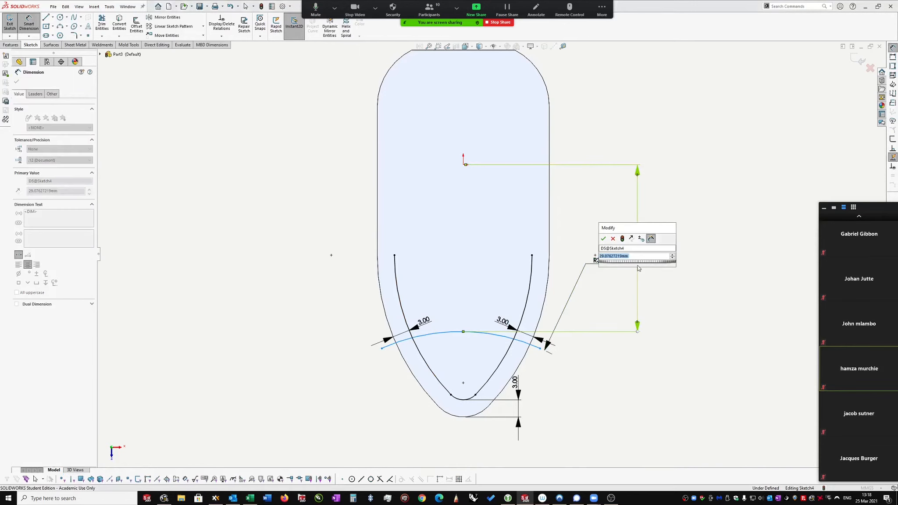
text(29)
key(Return)
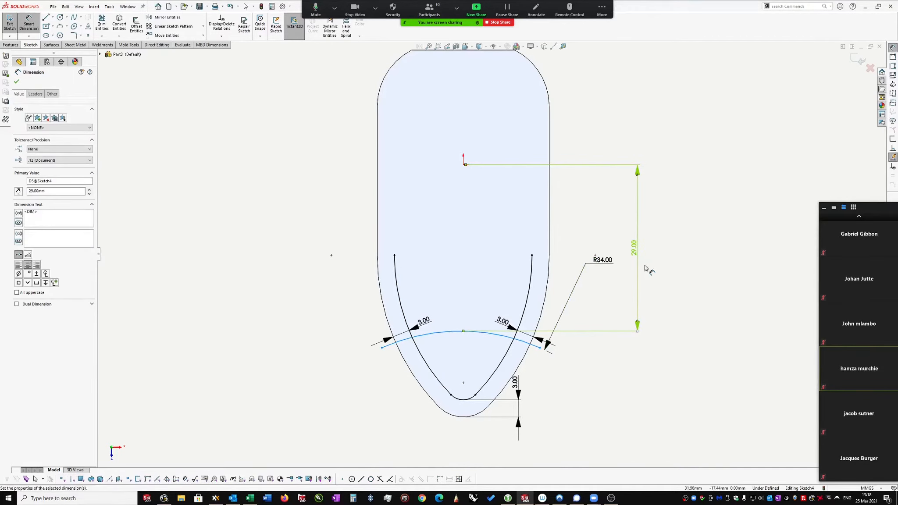
key(Escape)
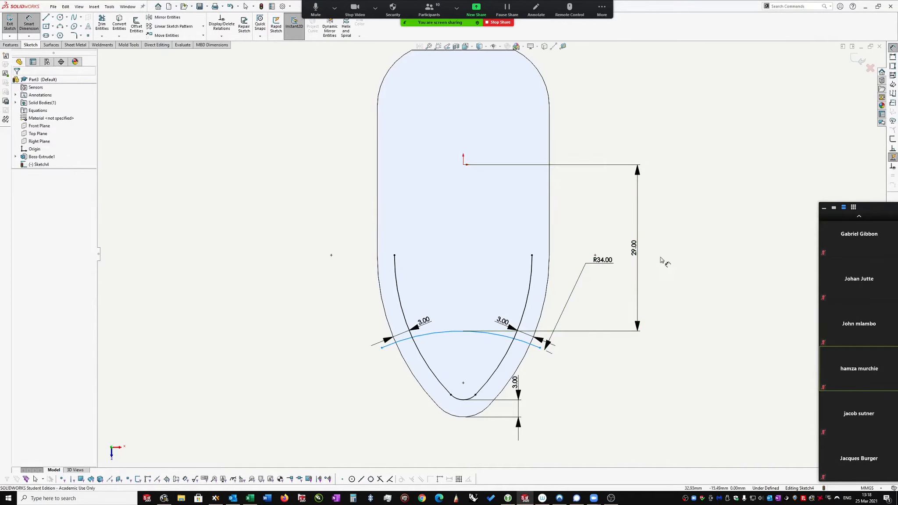
Dimension the horizontal distance between the R34 arc's two endpoints, keeping the distance as drawn
click(382, 349)
click(541, 348)
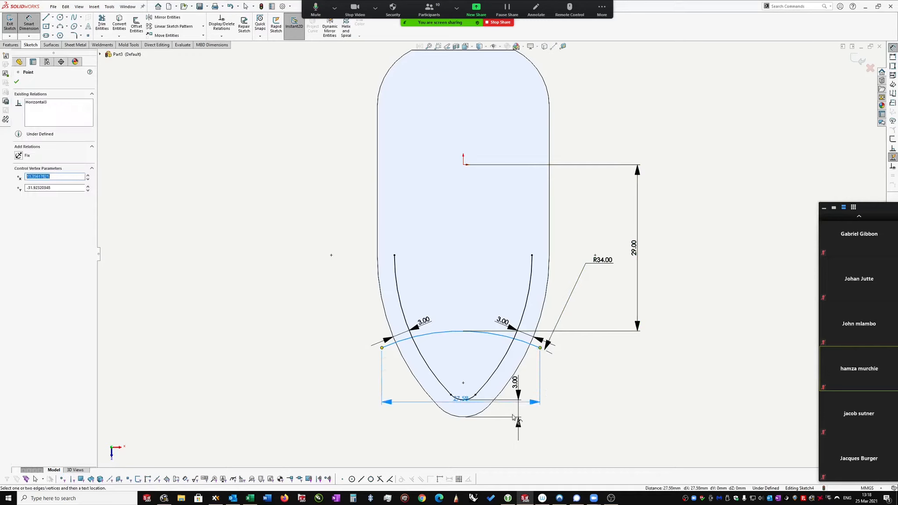
click(460, 439)
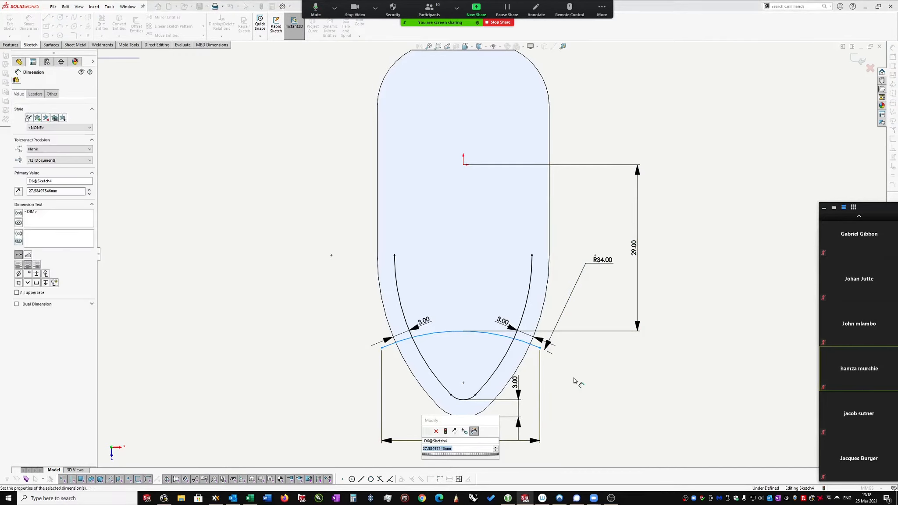
key(Return)
key(Escape)
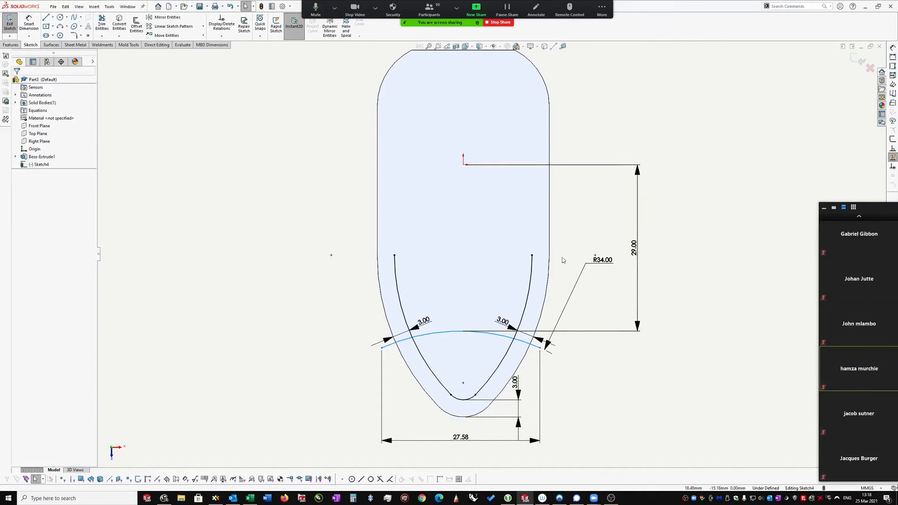
Sketch a vertical centerline about 15.75 mm long from the origin toward the R34 arc
right_drag(710, 251, 730, 255)
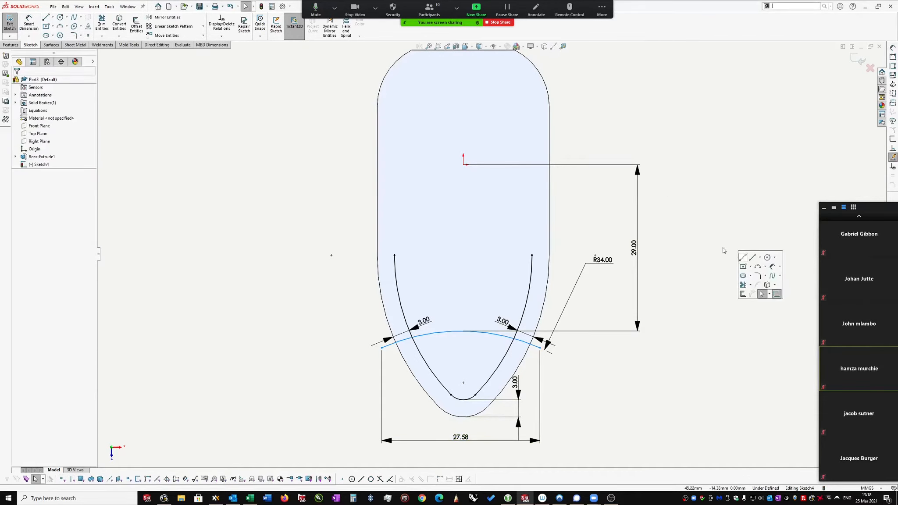
click(746, 257)
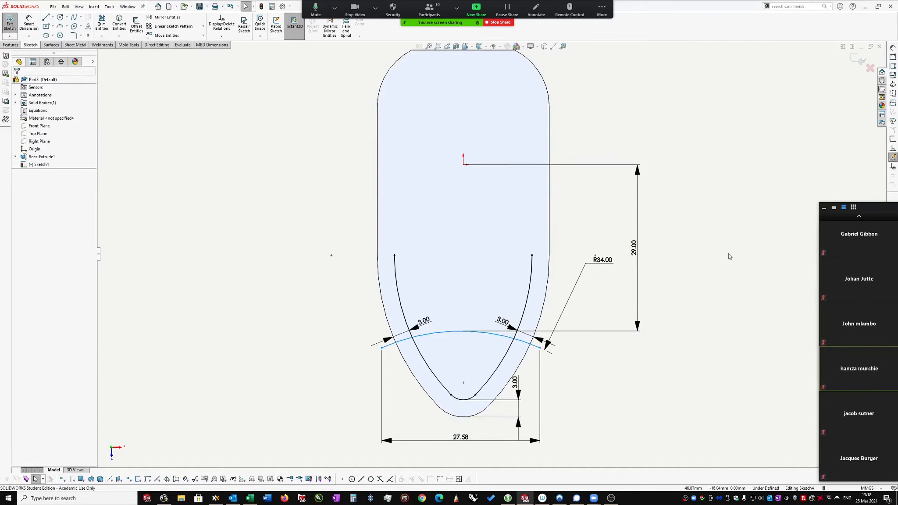
click(464, 165)
click(463, 254)
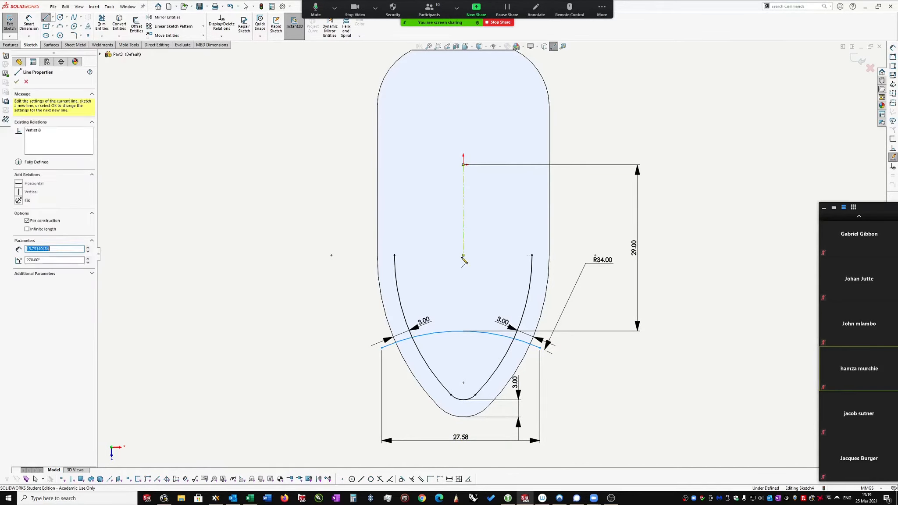
key(Escape)
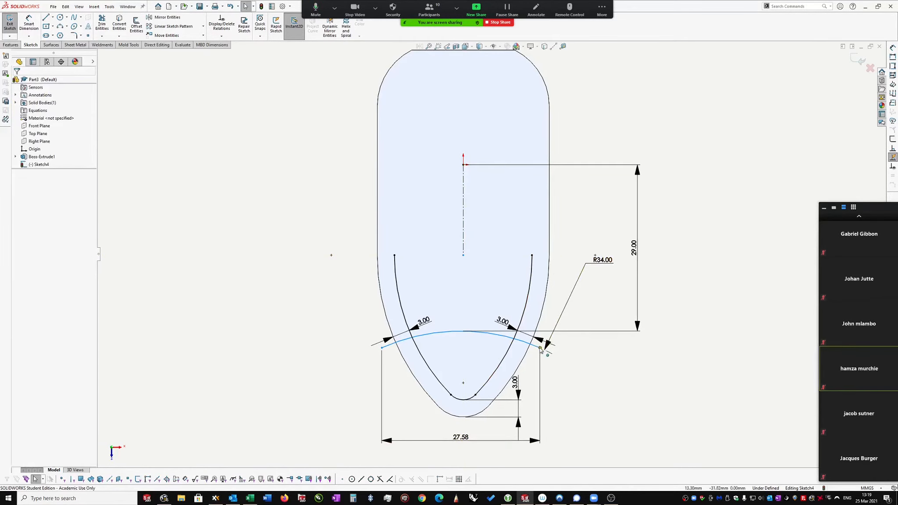
Make the R34 arc's two endpoints symmetric about the vertical centerline and finish the sketch
click(539, 348)
ctrl+click(382, 348)
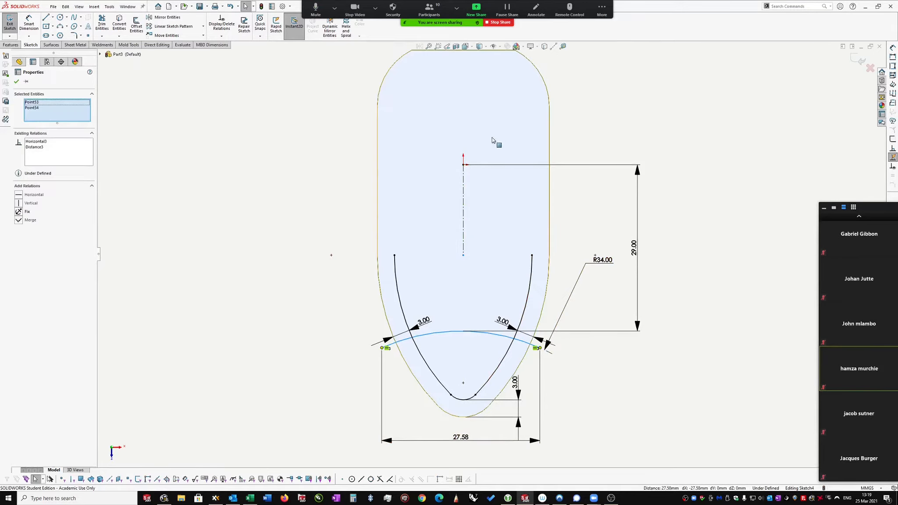
ctrl+click(464, 198)
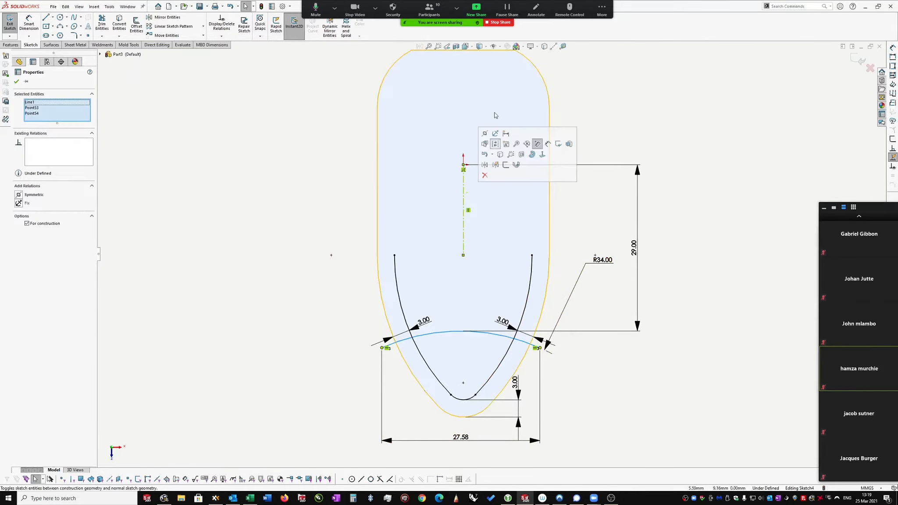
click(485, 134)
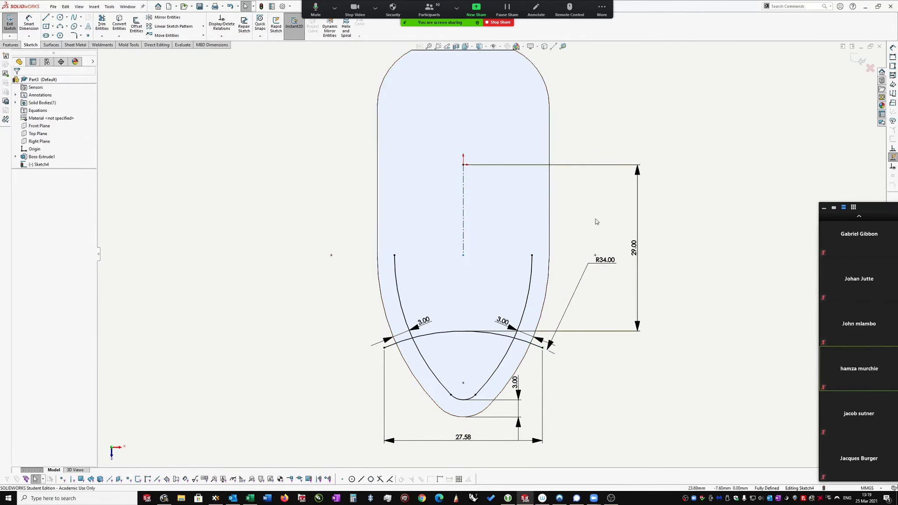
key(f)
scroll(820, 183, down, 2)
scroll(629, 250, up, 1)
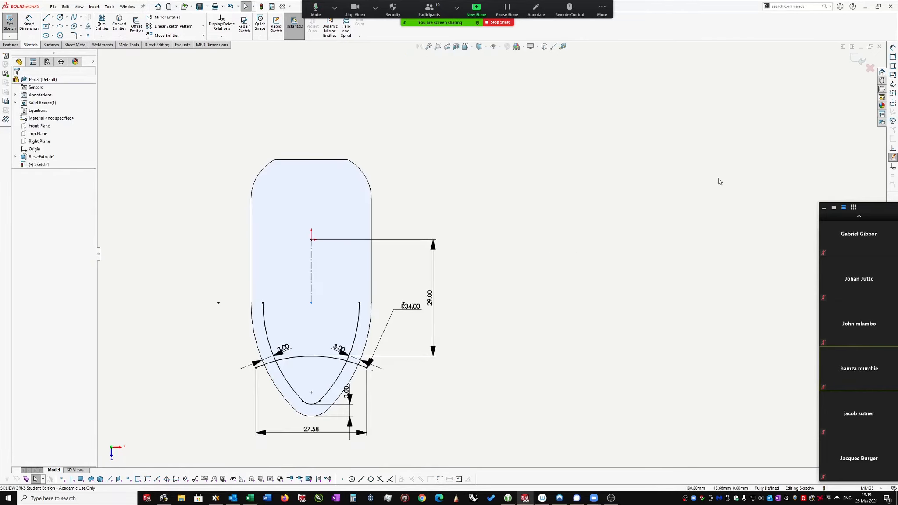
click(855, 62)
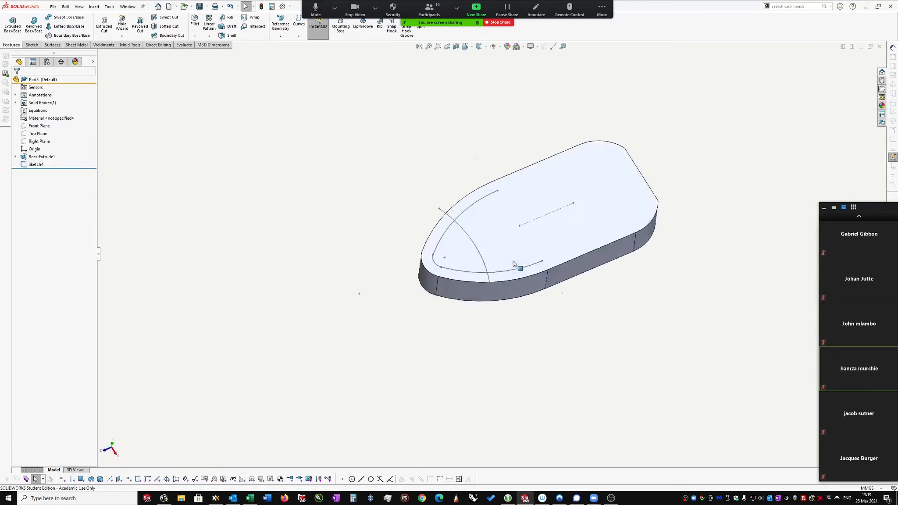
Cut-extrude only the closed region between the R34 arc and the inner offset curves at the pointed end, Blind 10 mm deep
middle_drag(604, 215, 595, 183)
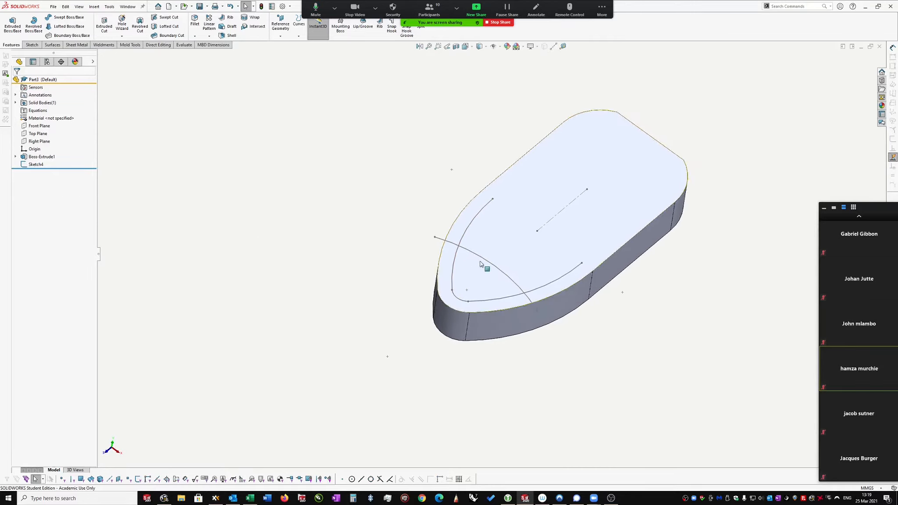
click(486, 259)
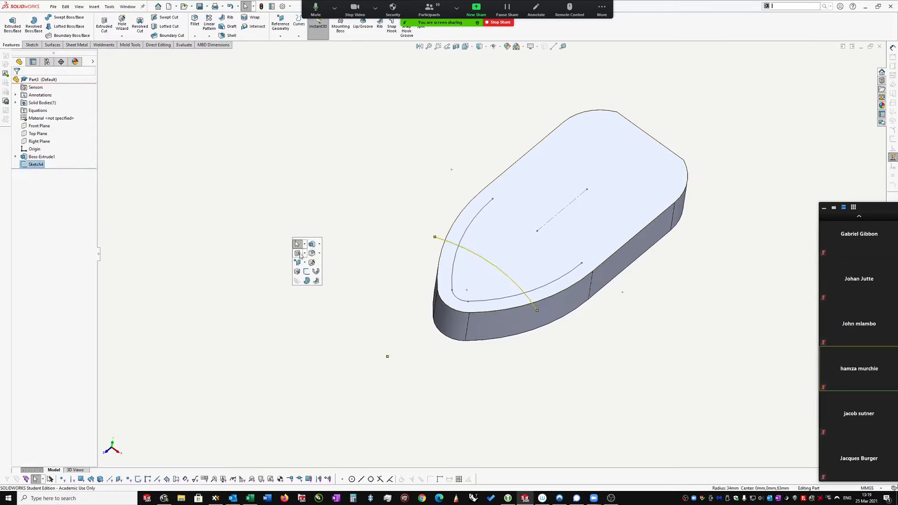
click(300, 254)
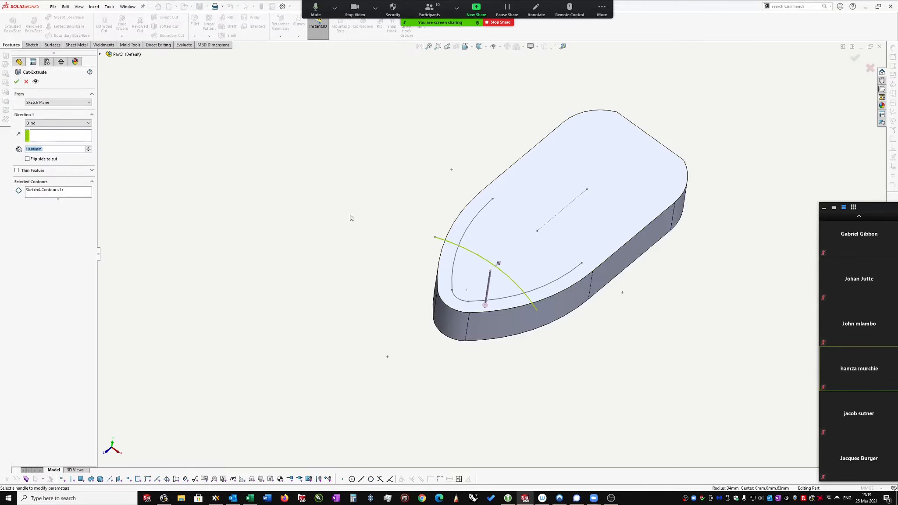
click(32, 194)
right_click(39, 194)
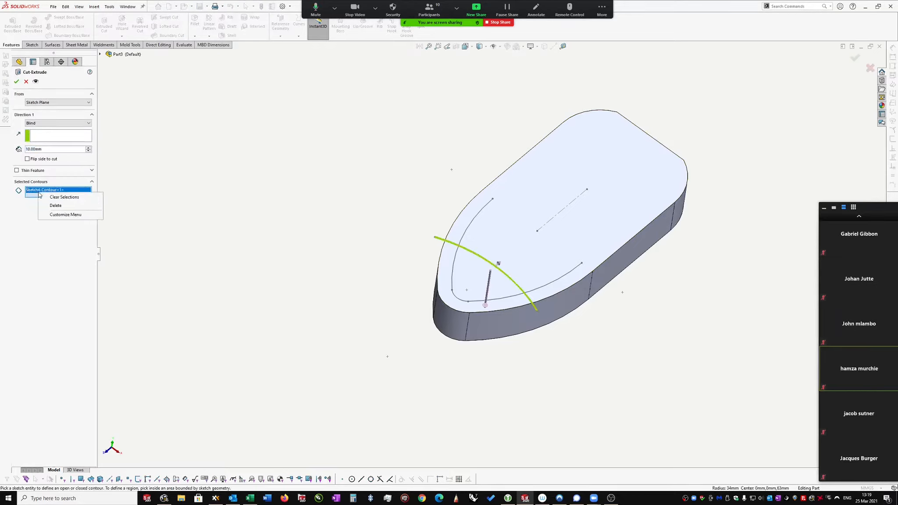
click(50, 199)
click(477, 267)
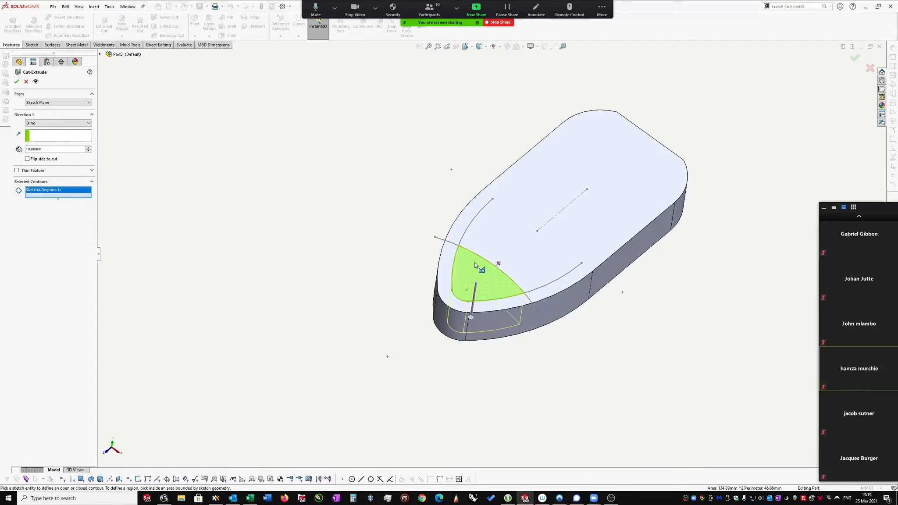
click(17, 83)
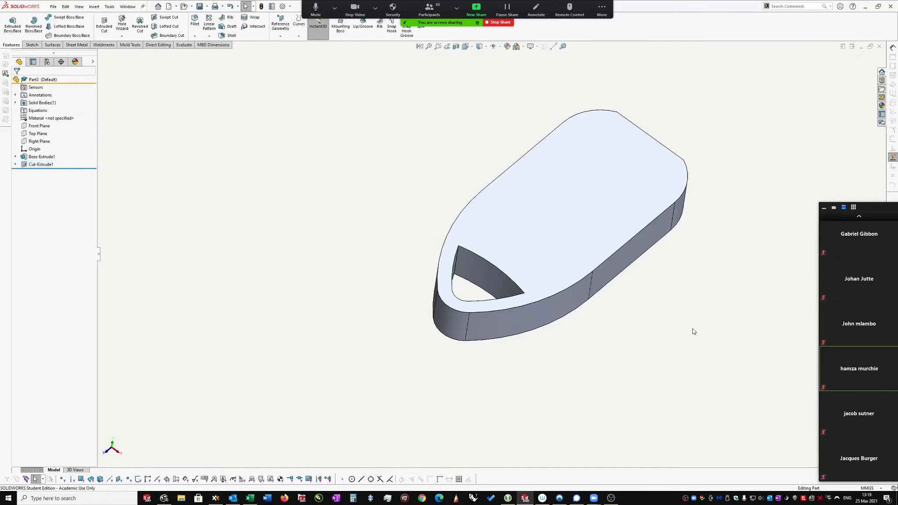
mouse_move(686, 253)
middle_down()
mouse_move(680, 237)
mouse_move(599, 242)
mouse_move(554, 229)
mouse_move(569, 216)
mouse_move(471, 147)
middle_up()
click(471, 147)
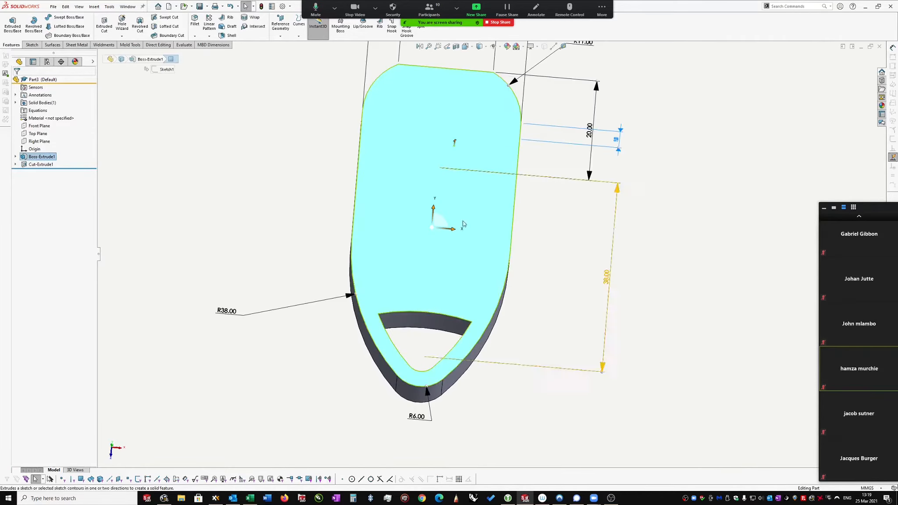
click(548, 272)
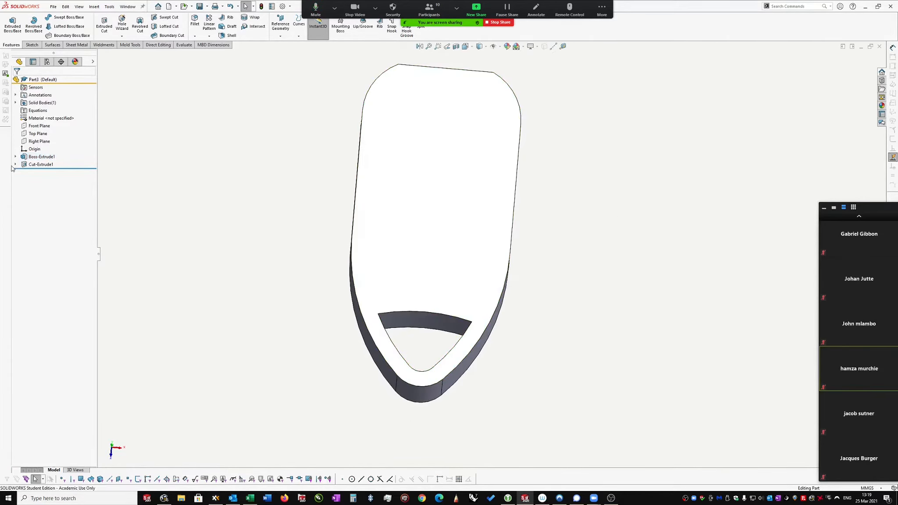
click(516, 210)
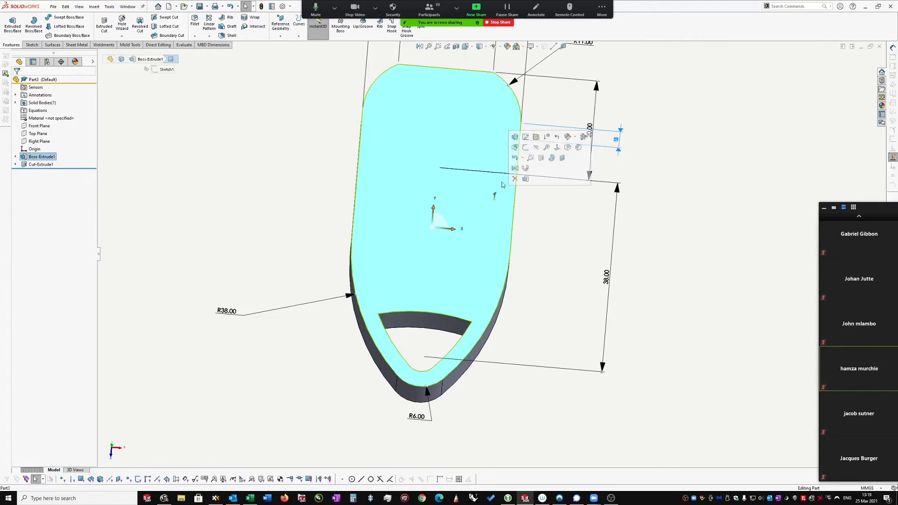
click(526, 138)
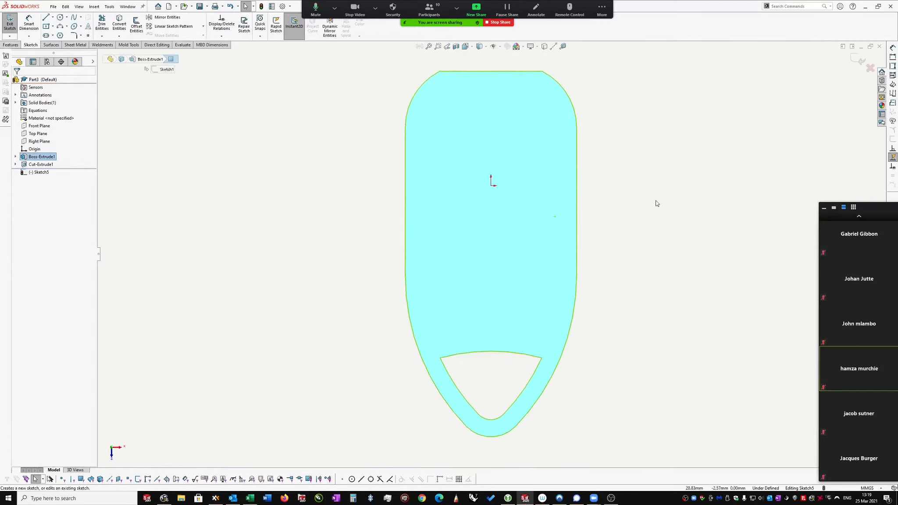
key(s)
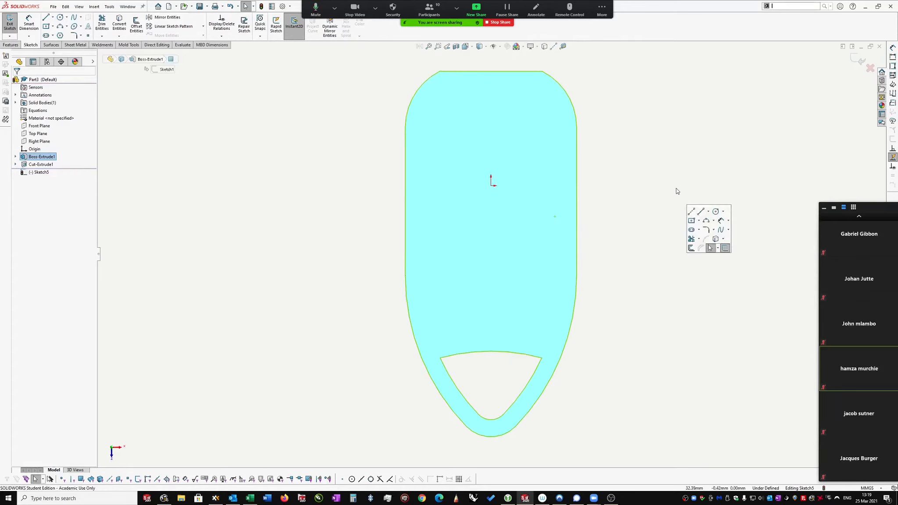
click(638, 192)
scroll(641, 174, up, 1)
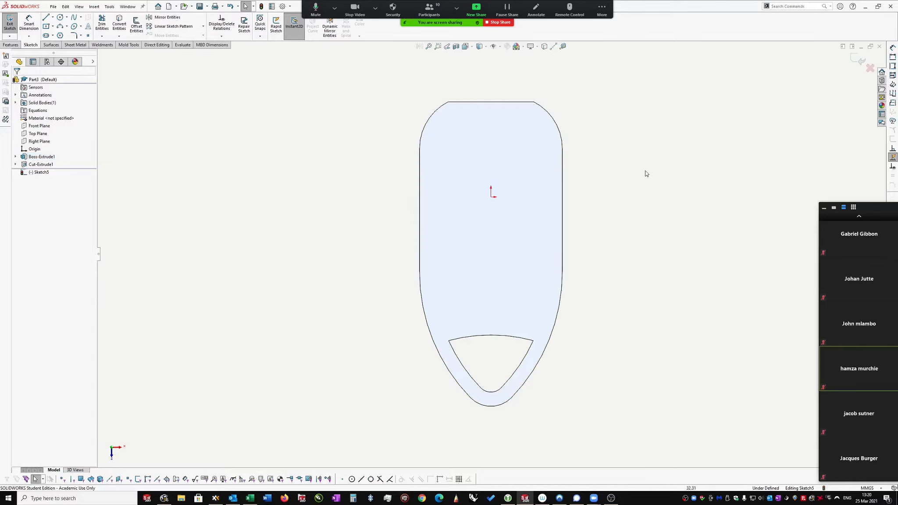
middle_drag(667, 177, 653, 196)
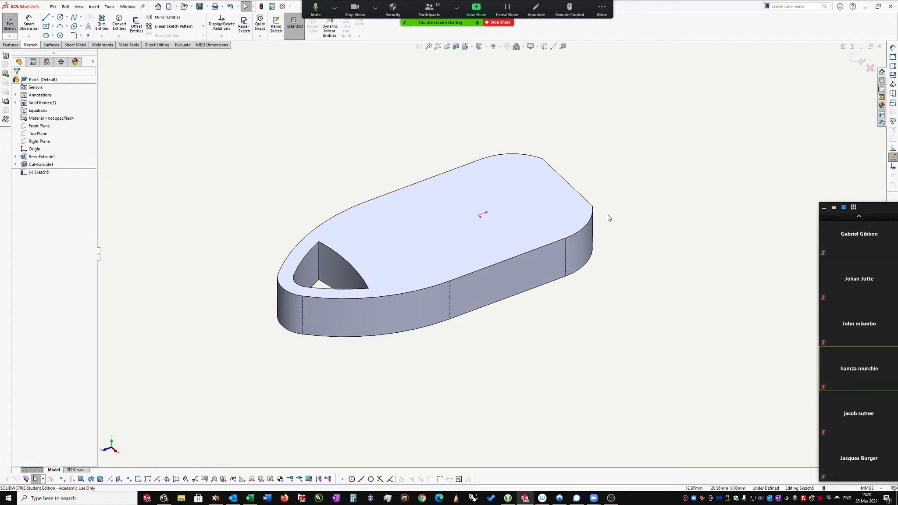
middle_drag(609, 218, 466, 324)
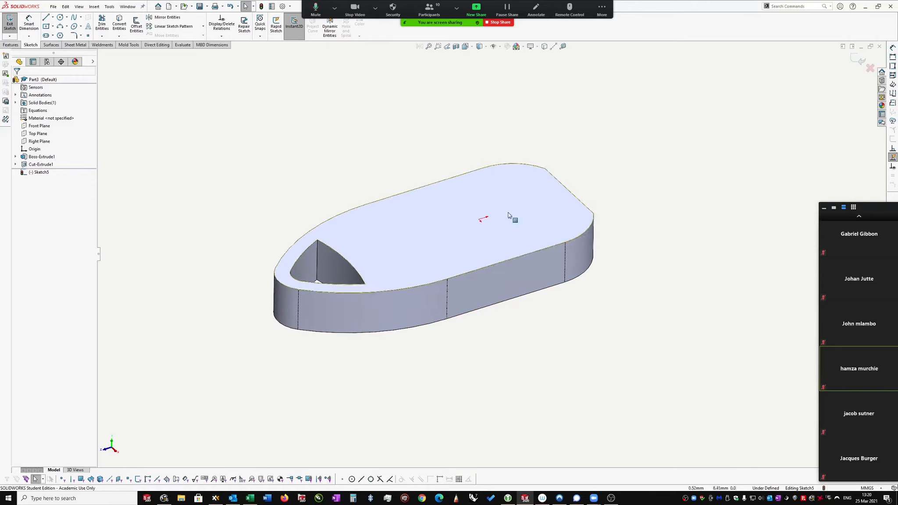
middle_drag(600, 253, 594, 255)
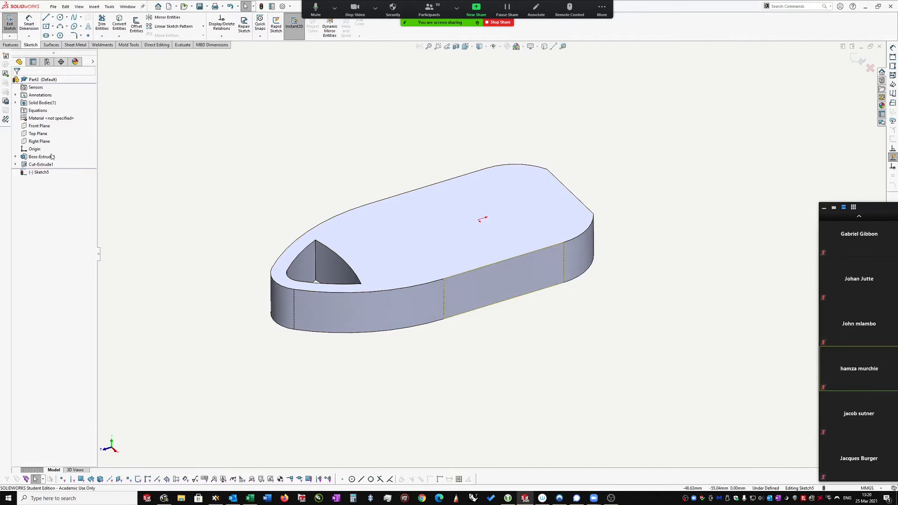
click(860, 59)
middle_drag(561, 252, 563, 241)
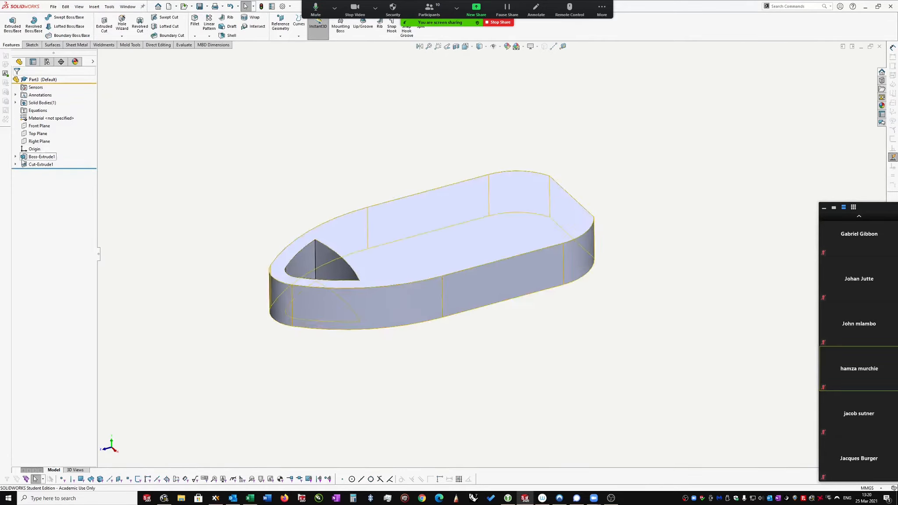
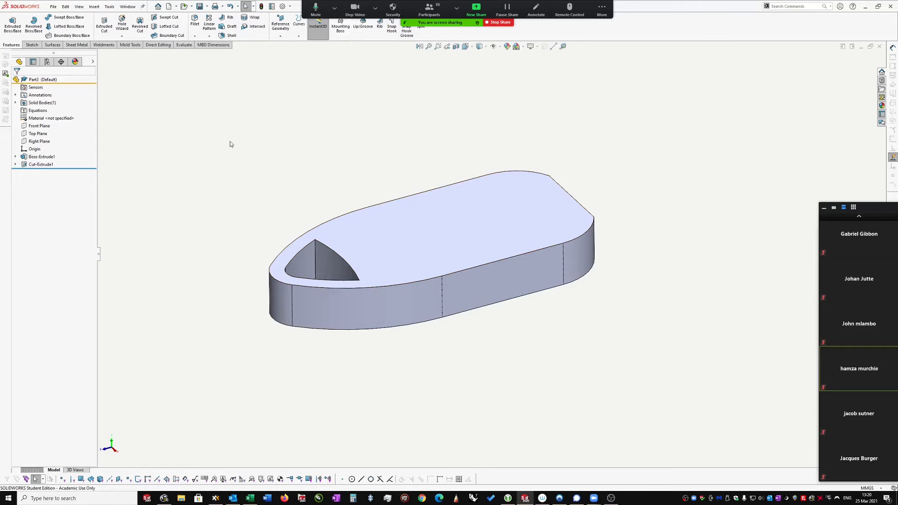
Sketch a nearly horizontal line about 75 mm long on the Right Plane, crossing the body and overhanging both ends
click(39, 141)
click(42, 123)
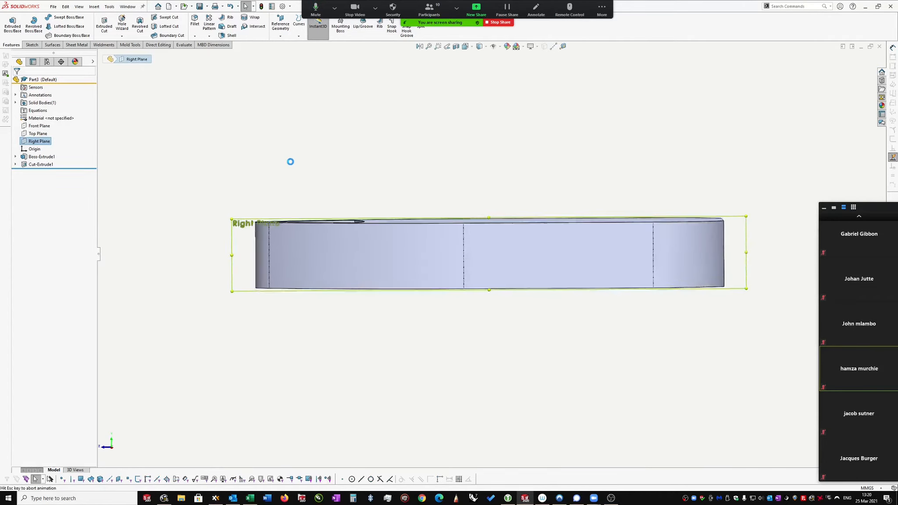
key(s)
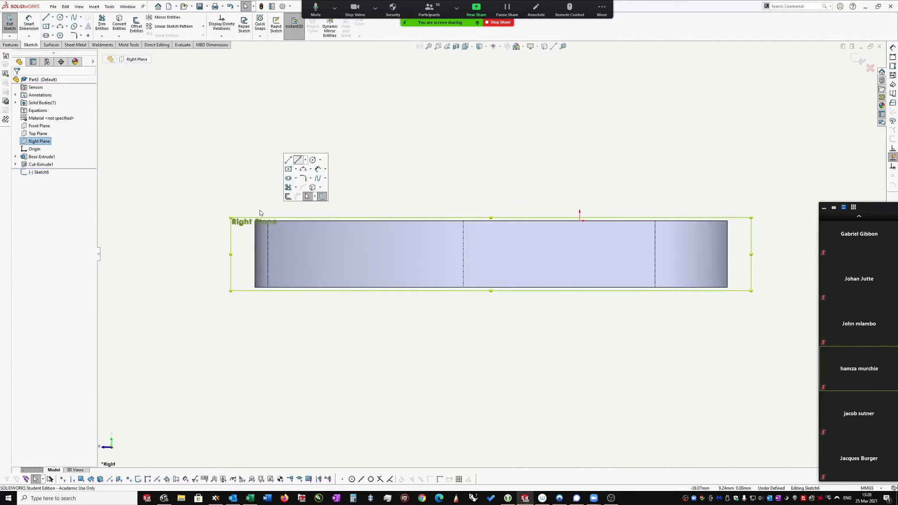
click(289, 159)
click(197, 245)
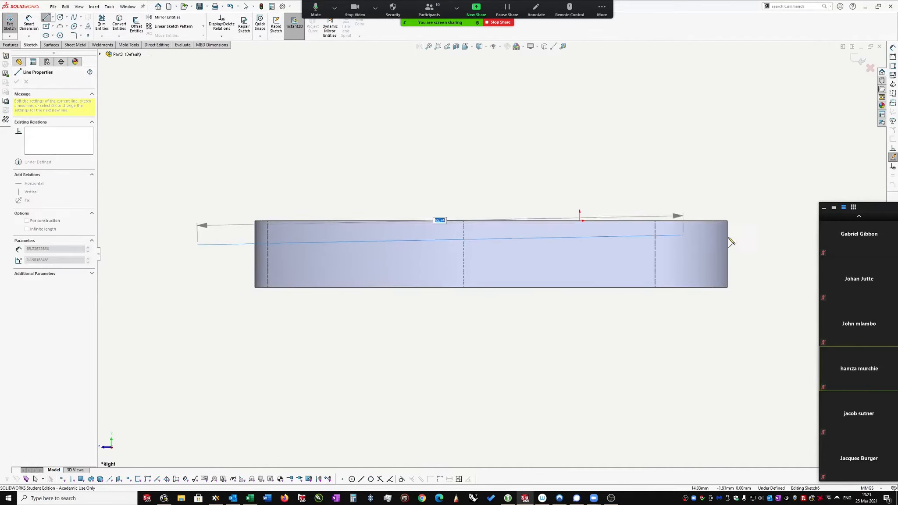
click(755, 243)
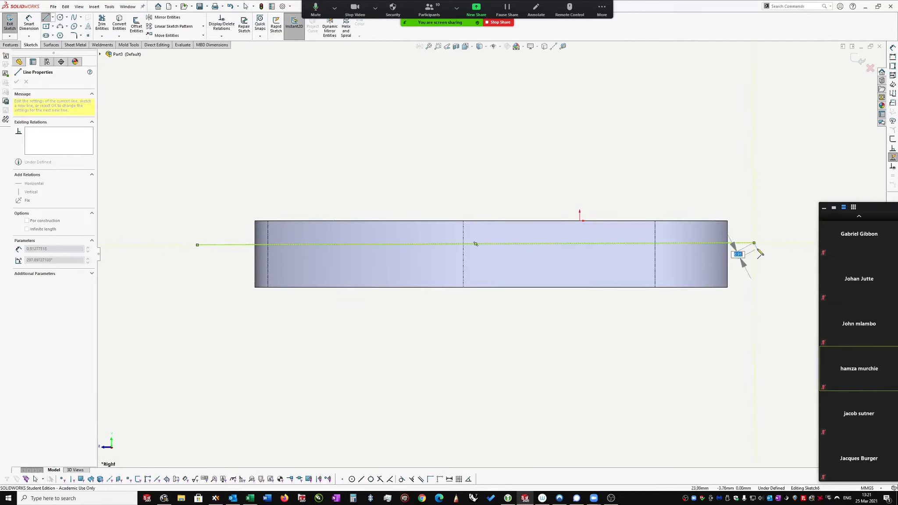
key(Escape)
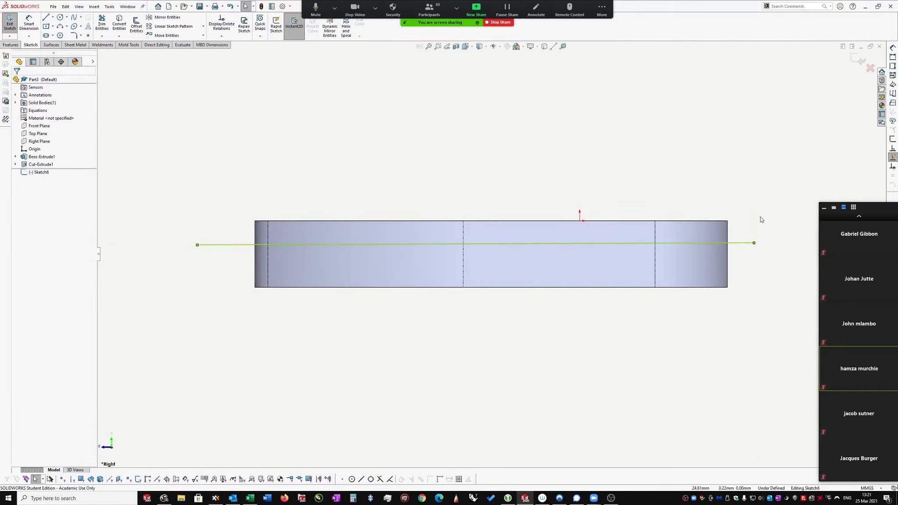
Dimension the vertical distance between the origin and the sketched line as 3.5 mm
right_drag(760, 212, 757, 152)
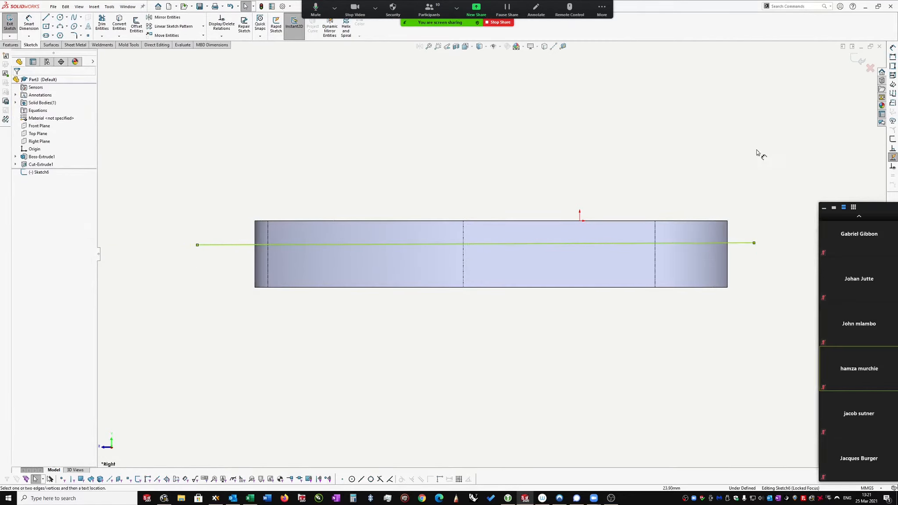
click(580, 221)
click(578, 244)
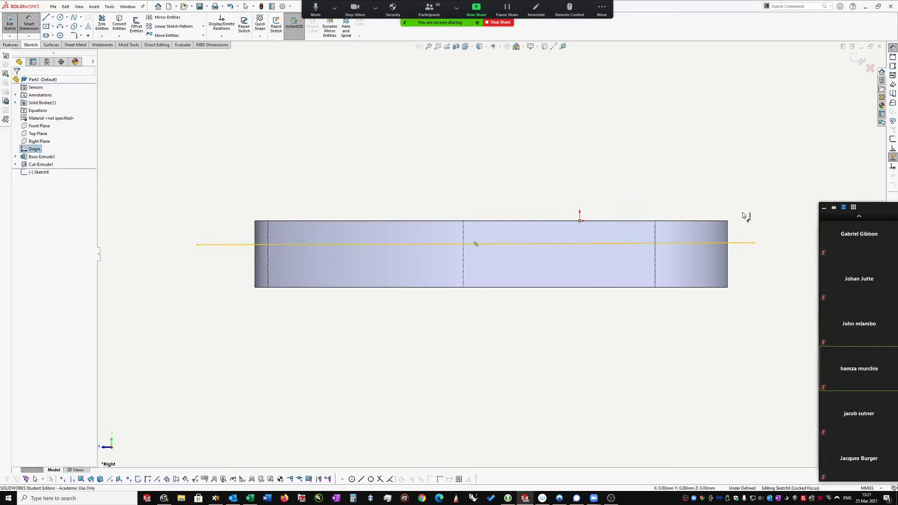
click(762, 191)
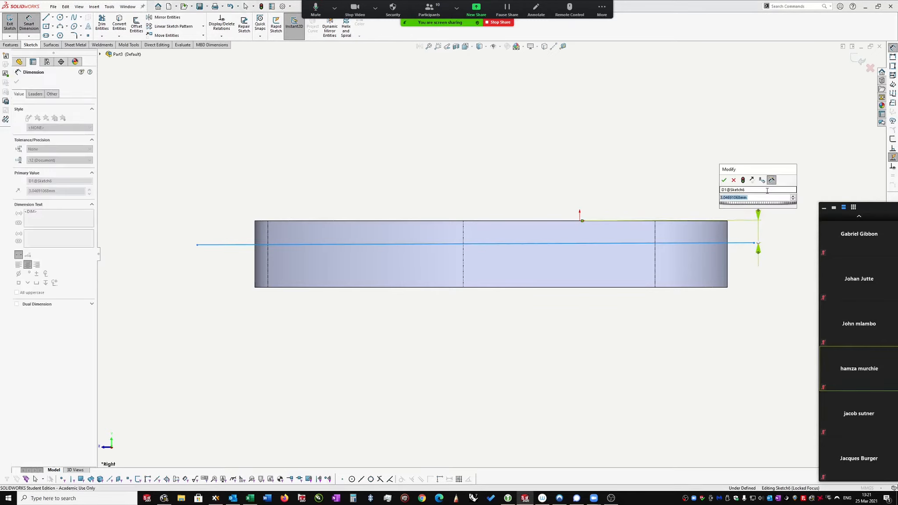
text(3.5)
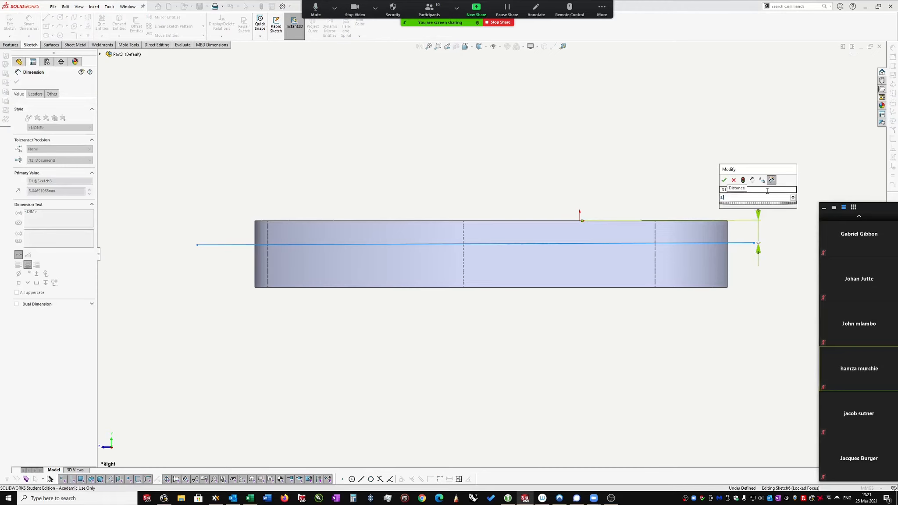
key(Return)
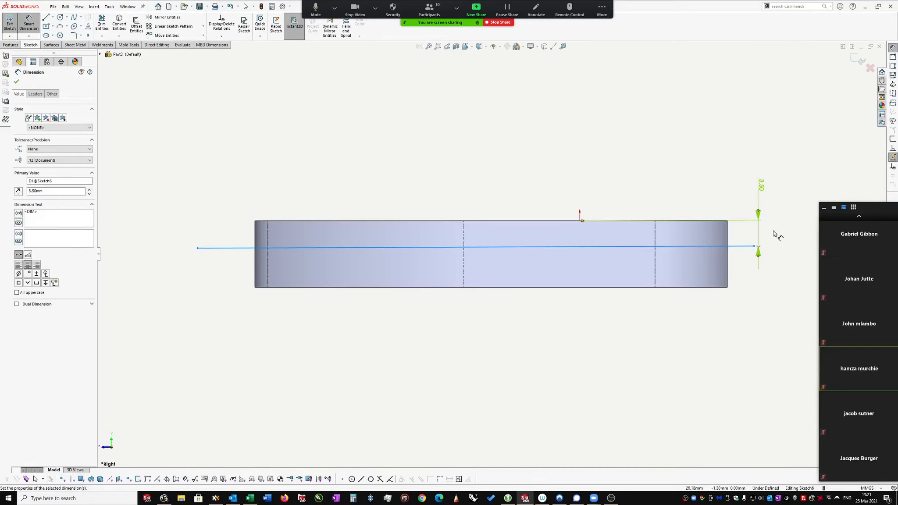
click(775, 235)
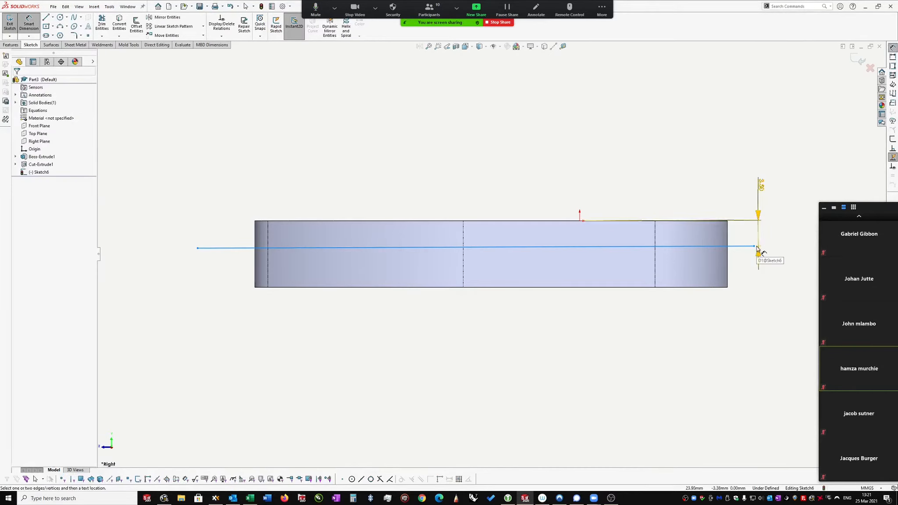
Dimension the horizontal distance from the origin to the line's endpoint beyond the blunt end and the line's overall length, keeping both as drawn
click(754, 246)
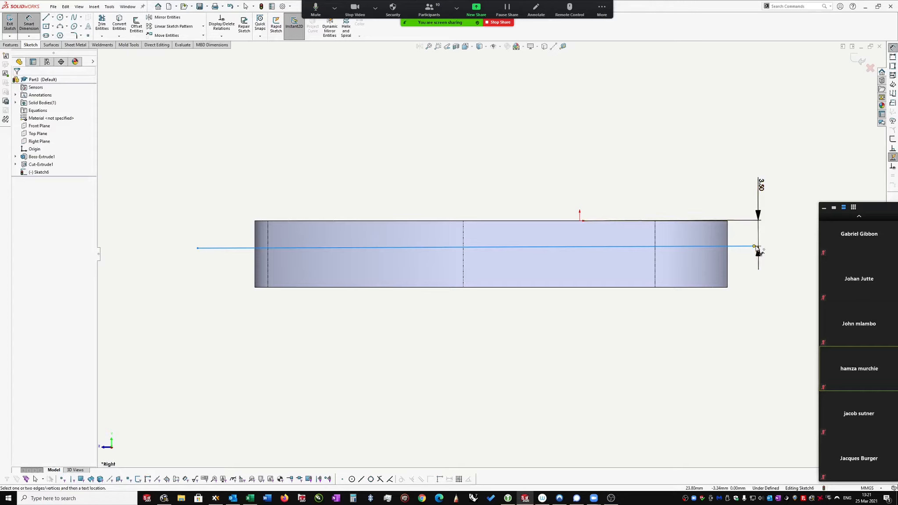
click(580, 221)
click(652, 190)
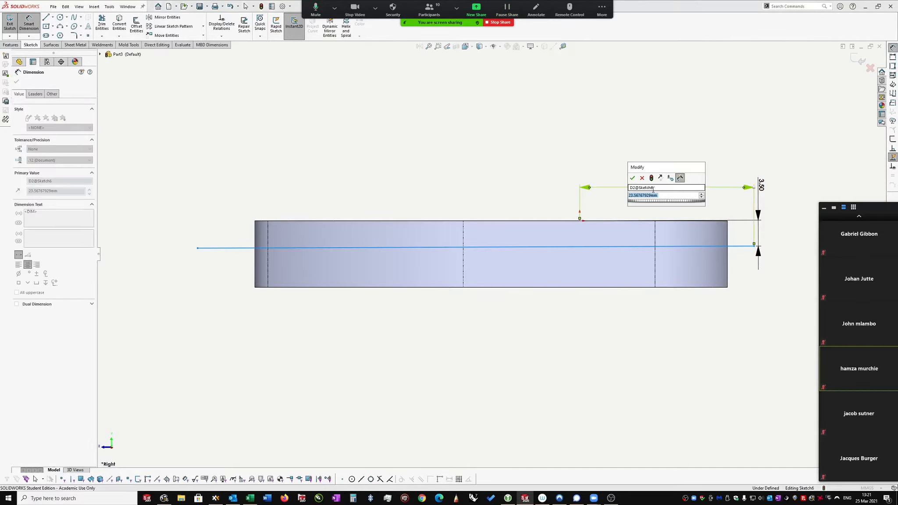
click(633, 177)
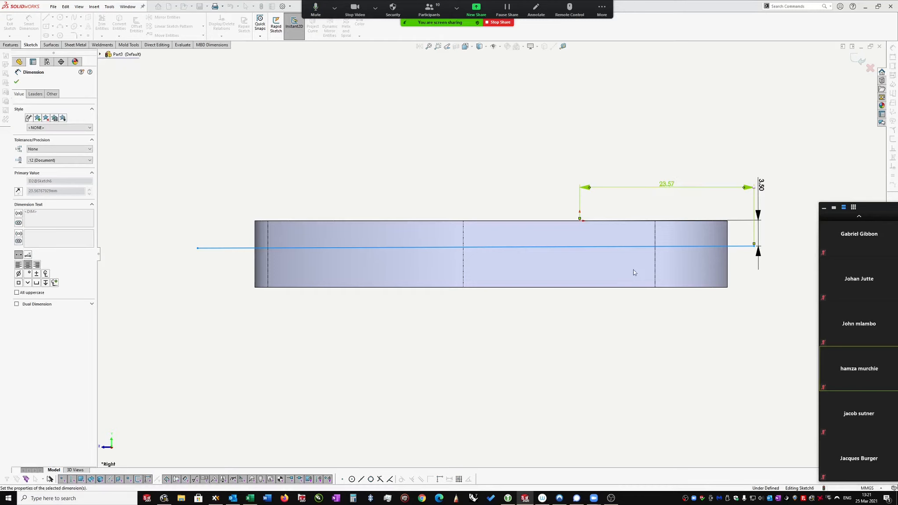
click(683, 246)
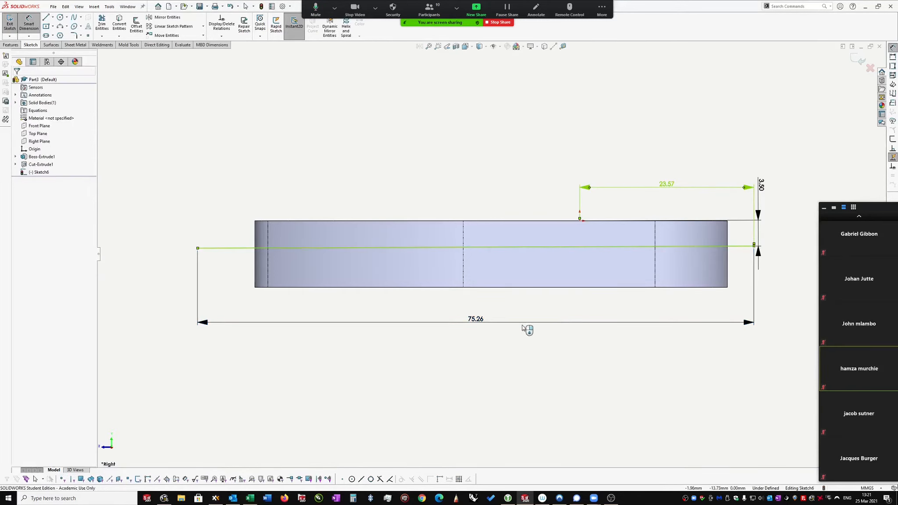
click(526, 327)
click(441, 312)
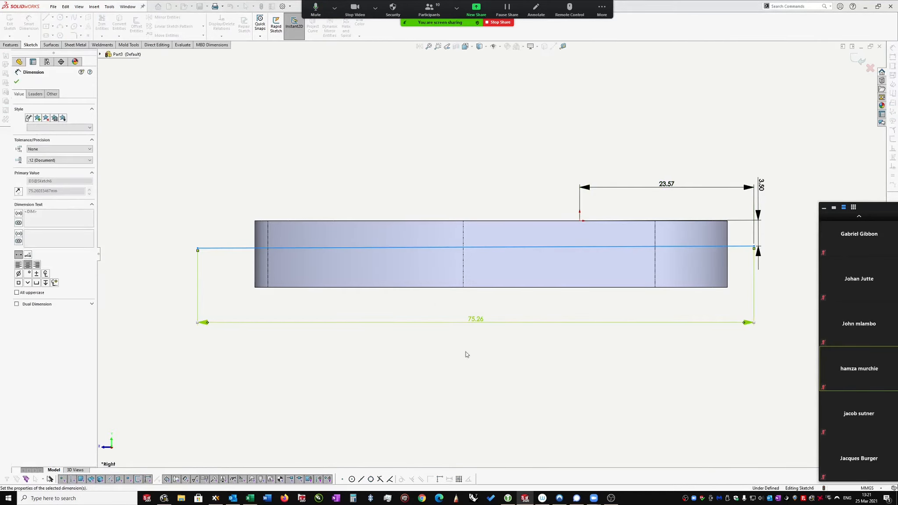
key(Escape)
Make the long line horizontal and finish the sketch
scroll(735, 235, down, 1)
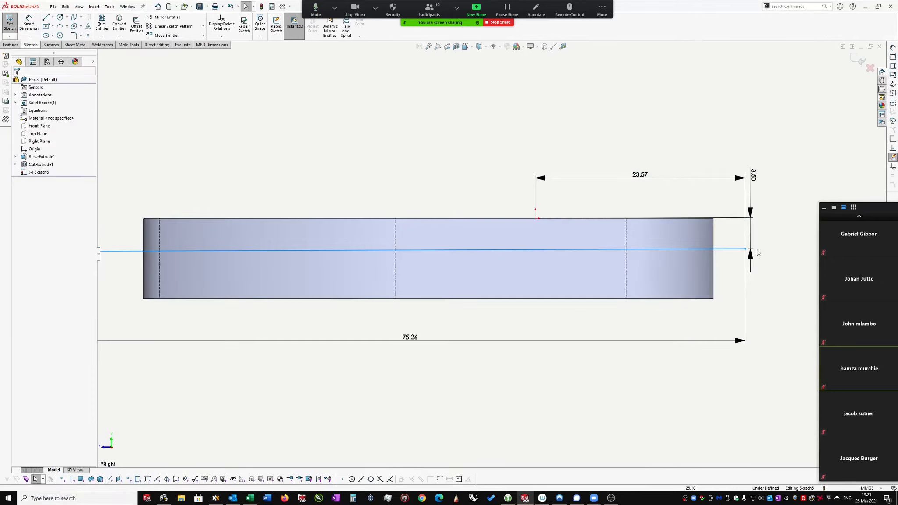
click(748, 250)
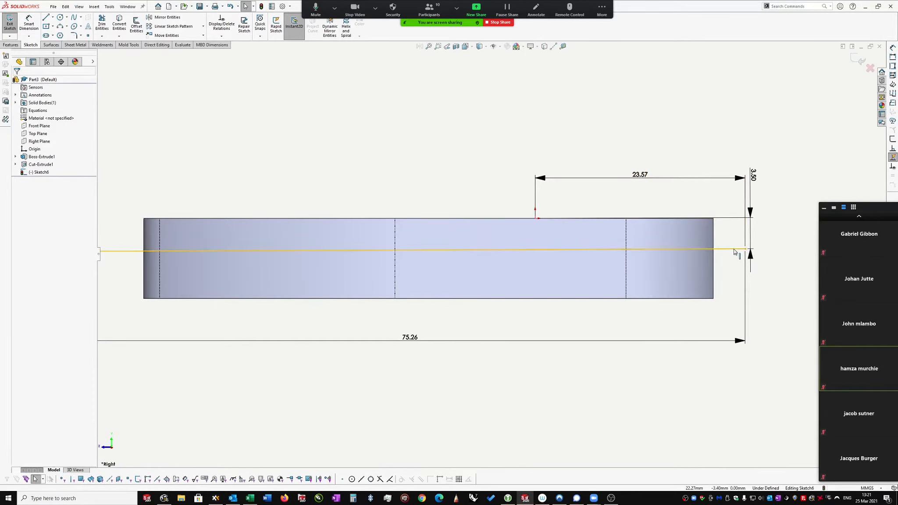
click(745, 248)
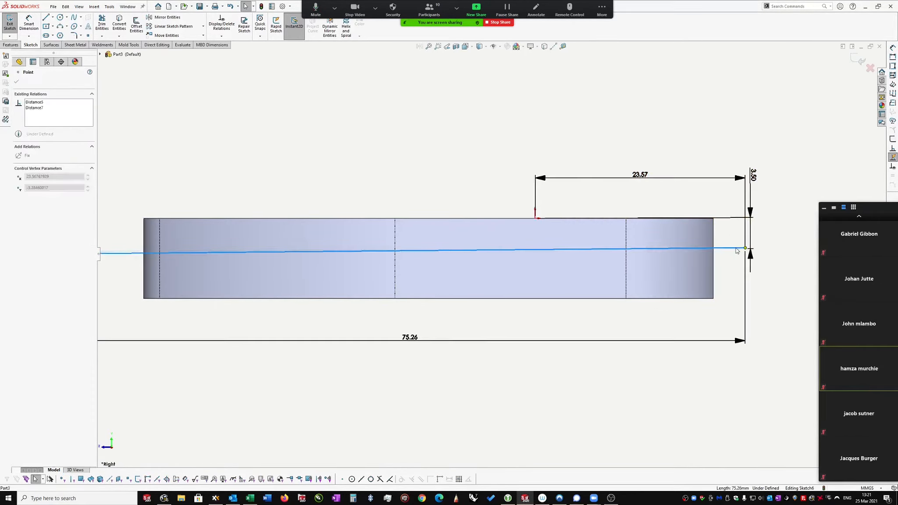
click(664, 248)
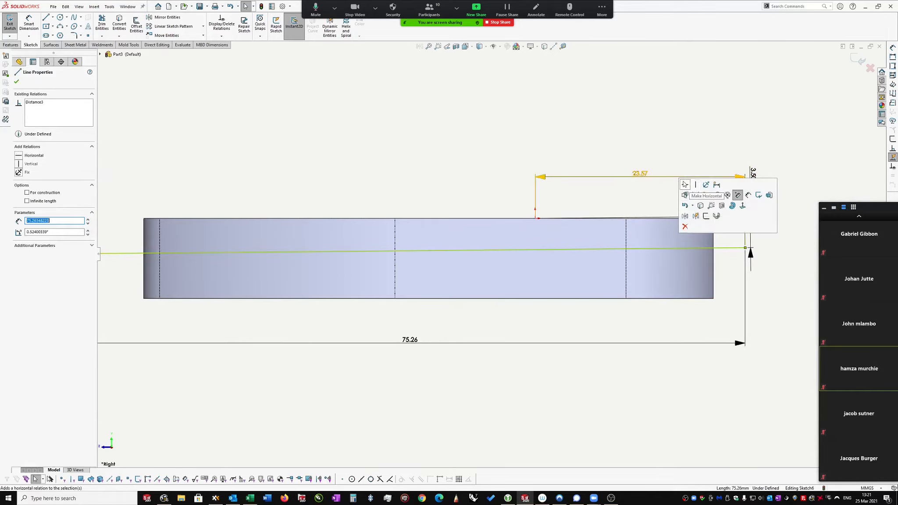
click(704, 193)
key(f)
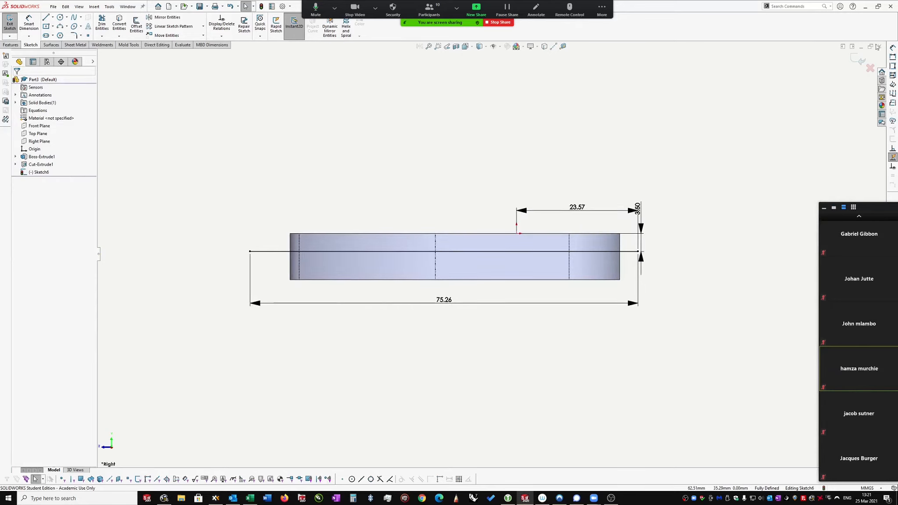
click(857, 59)
Extrude the line as a surface, Blind 26 mm in the first direction and Blind 20 mm in the second
mouse_move(667, 206)
middle_down()
mouse_move(677, 202)
mouse_move(673, 194)
mouse_move(662, 229)
mouse_move(551, 265)
middle_up()
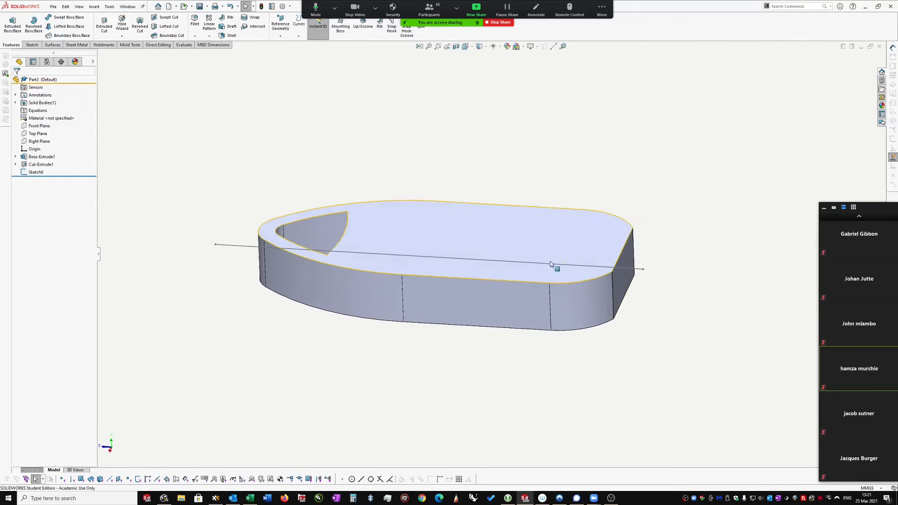
click(551, 264)
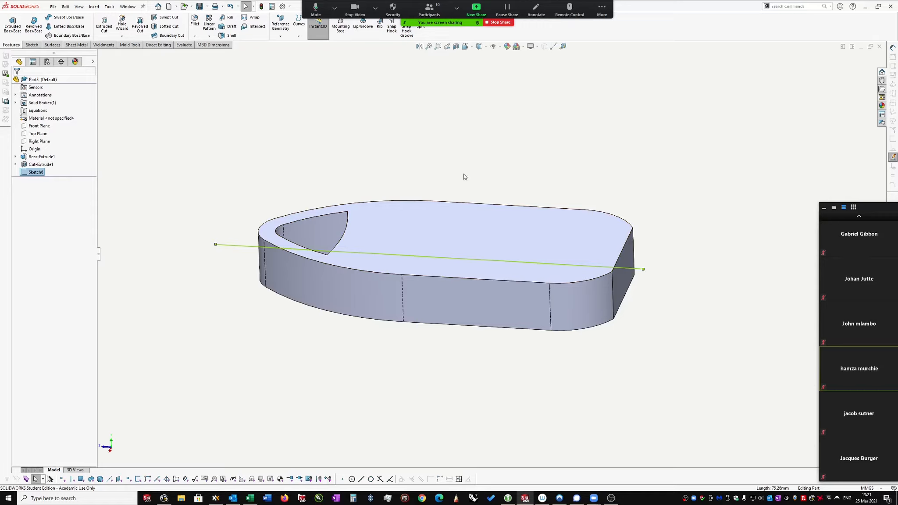
middle_drag(526, 188, 308, 236)
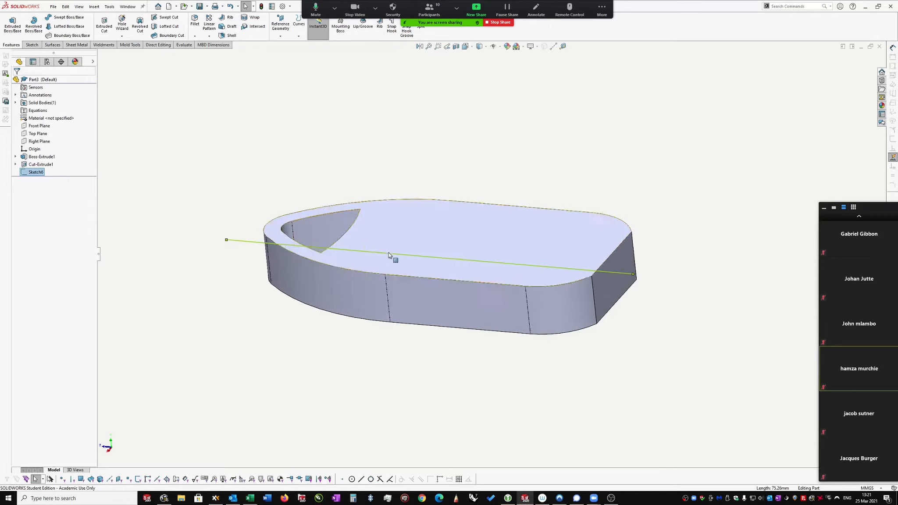
click(51, 45)
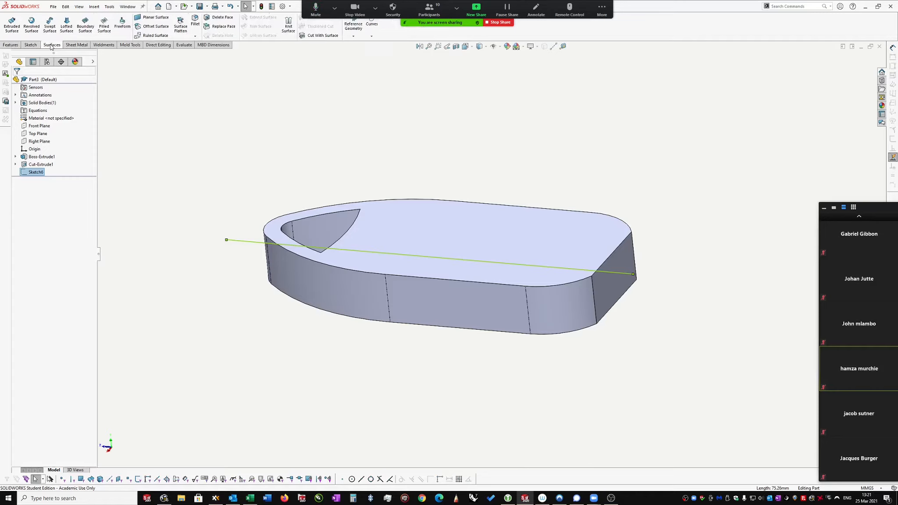
click(12, 27)
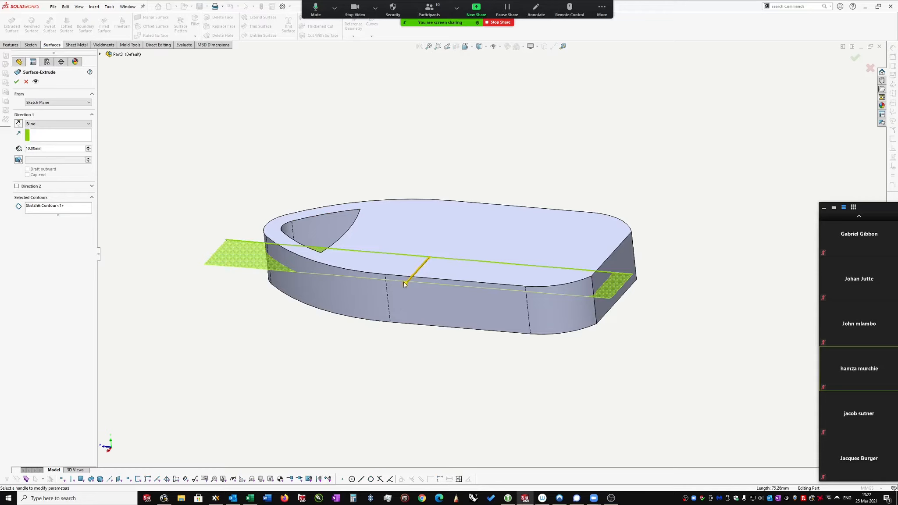
drag(406, 286, 370, 323)
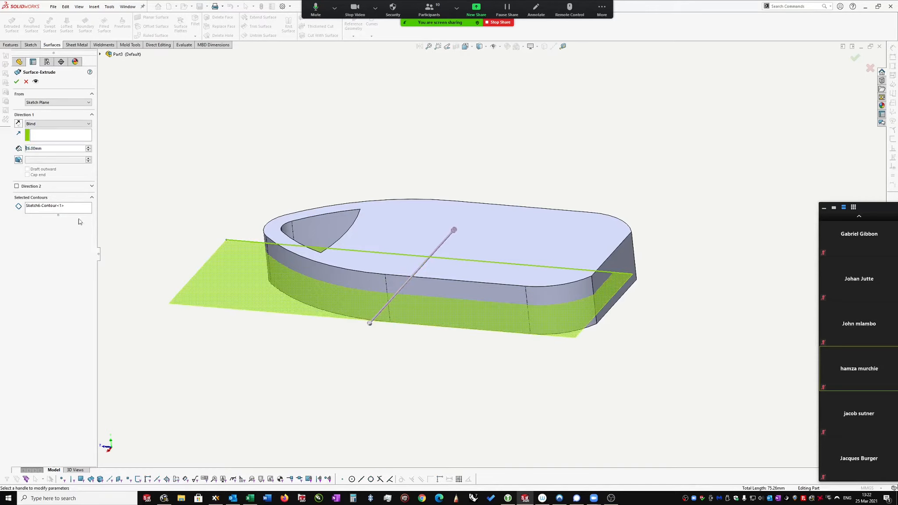
middle_drag(613, 286, 618, 302)
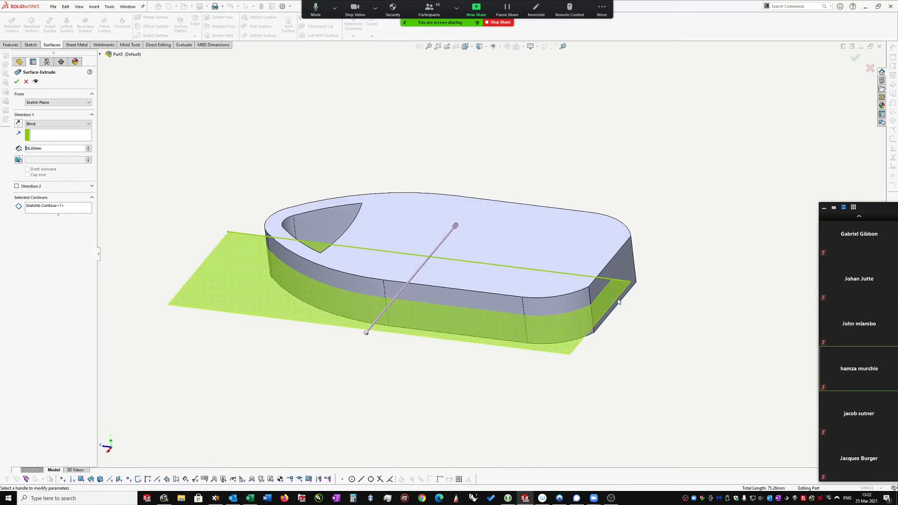
click(17, 186)
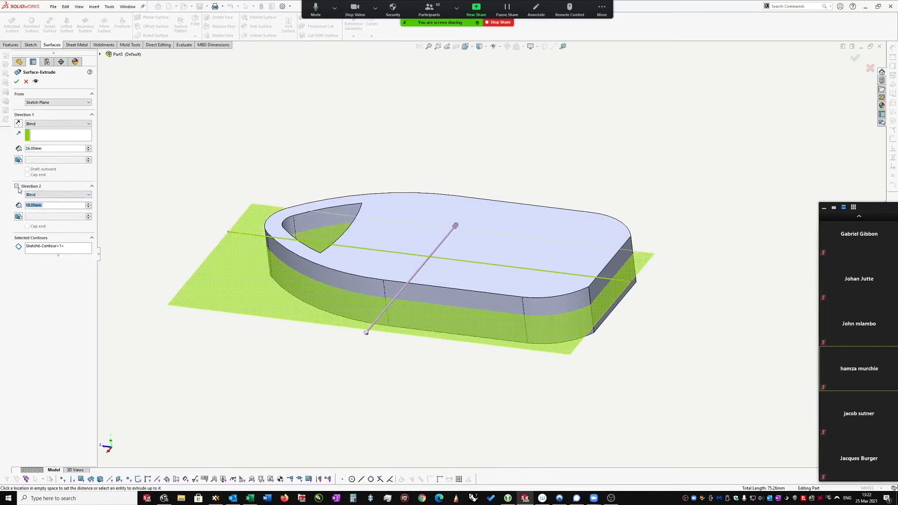
click(89, 204)
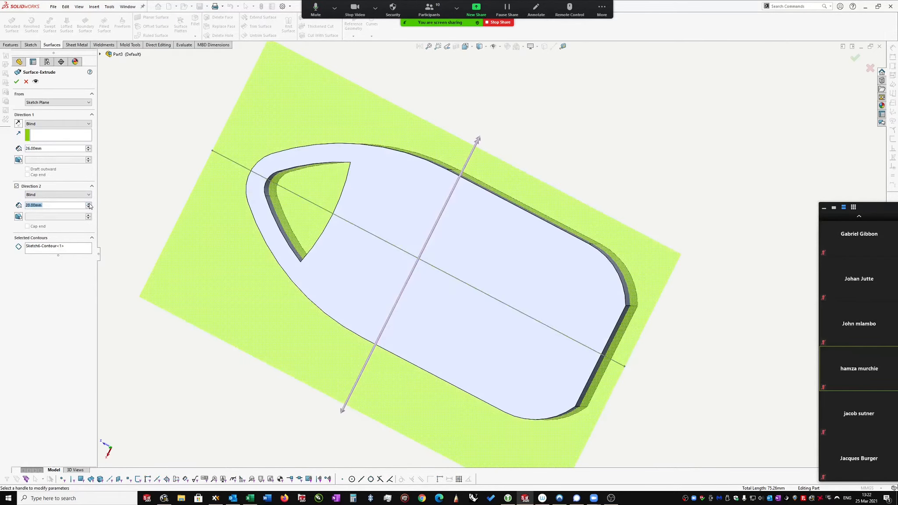
click(17, 82)
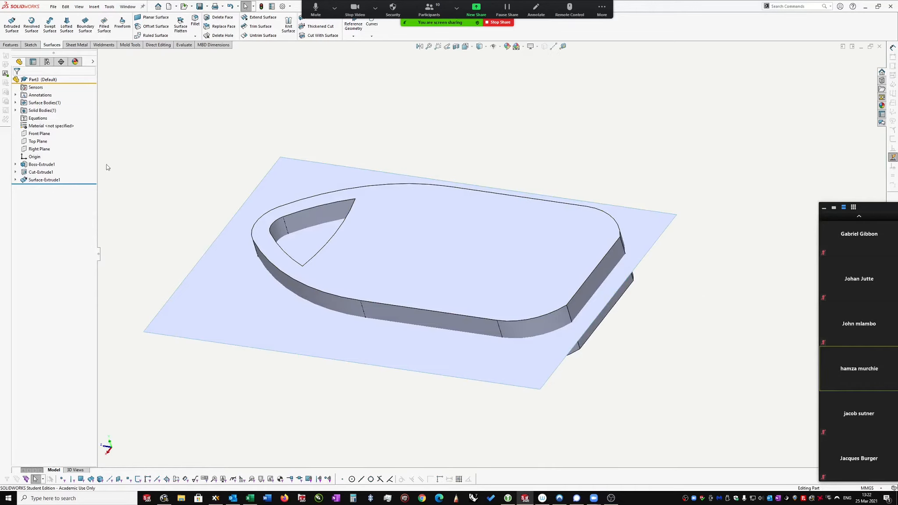
Edit the extruded surface to use a Mid Plane end condition with a 36 mm depth
click(46, 179)
click(47, 149)
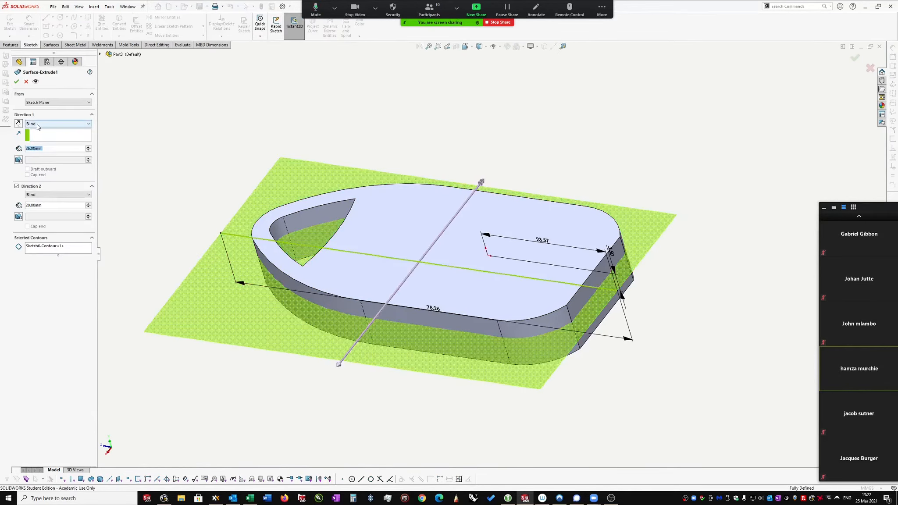
click(37, 127)
click(54, 160)
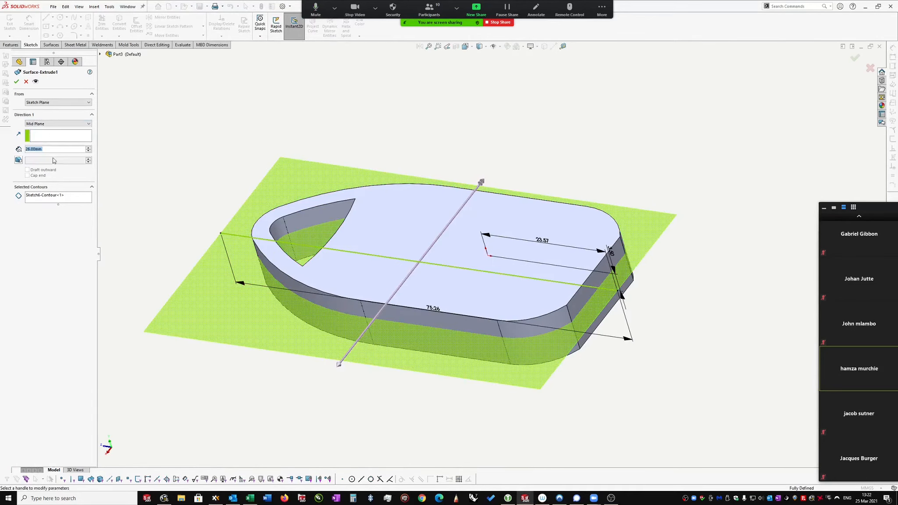
middle_drag(234, 166, 235, 171)
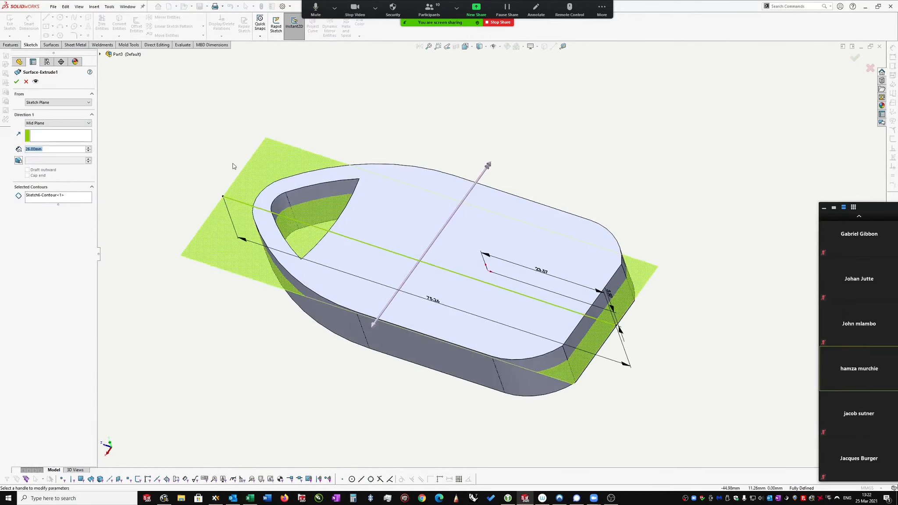
click(89, 147)
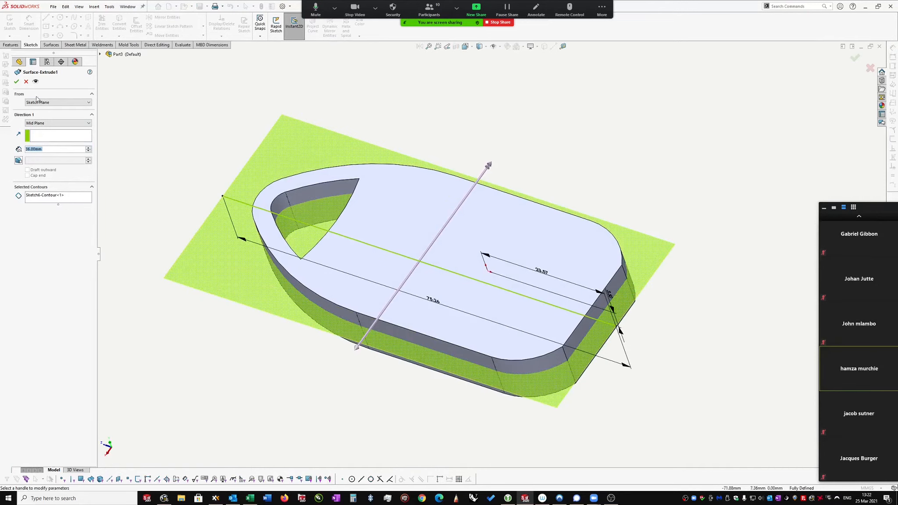
click(17, 82)
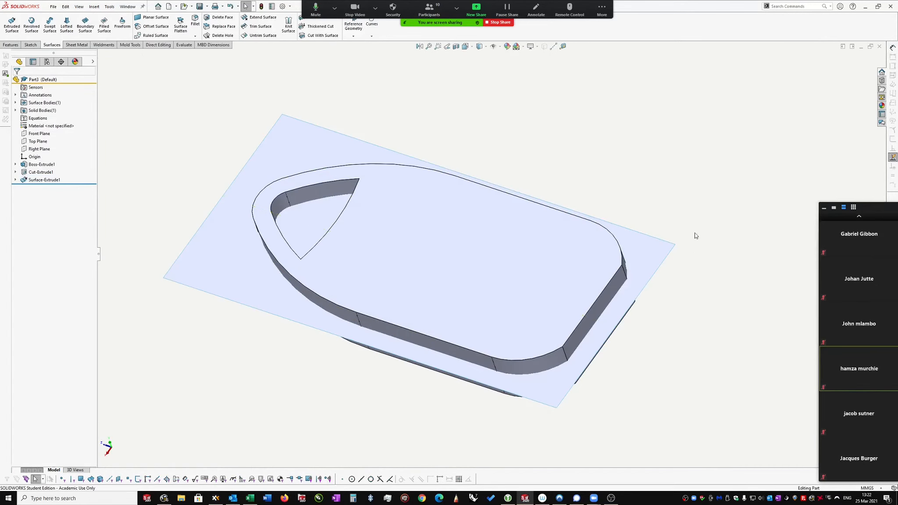
middle_drag(696, 234, 648, 277)
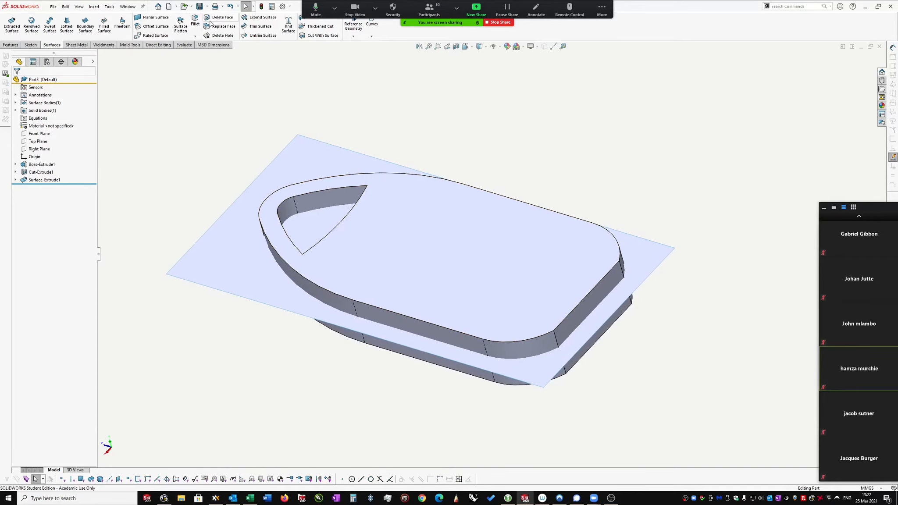
click(602, 8)
click(606, 9)
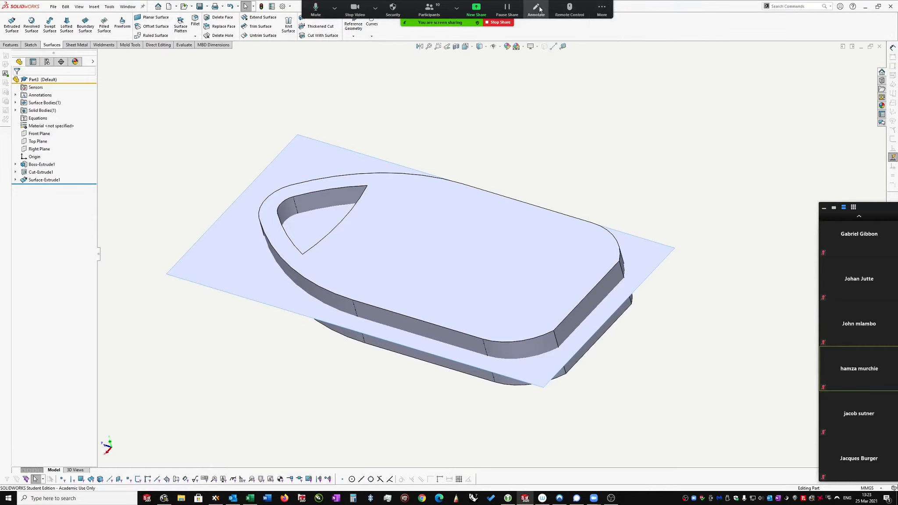
click(605, 9)
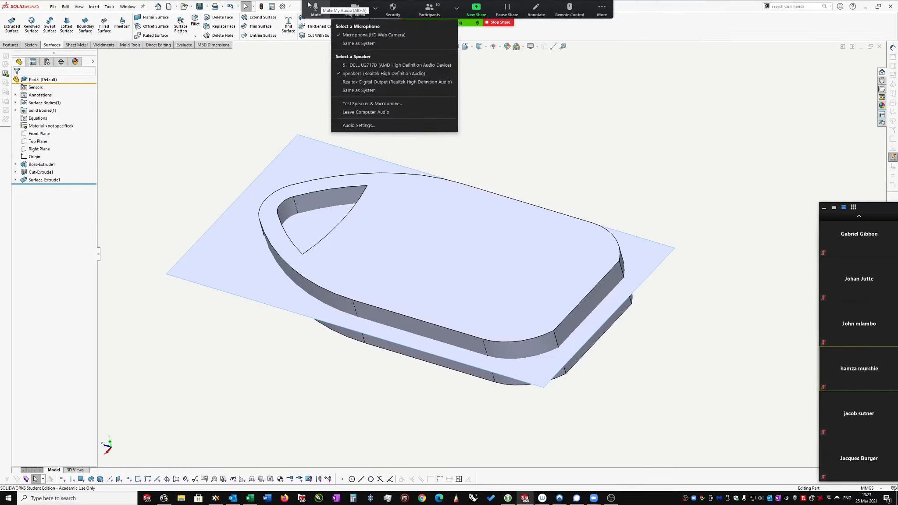
click(603, 9)
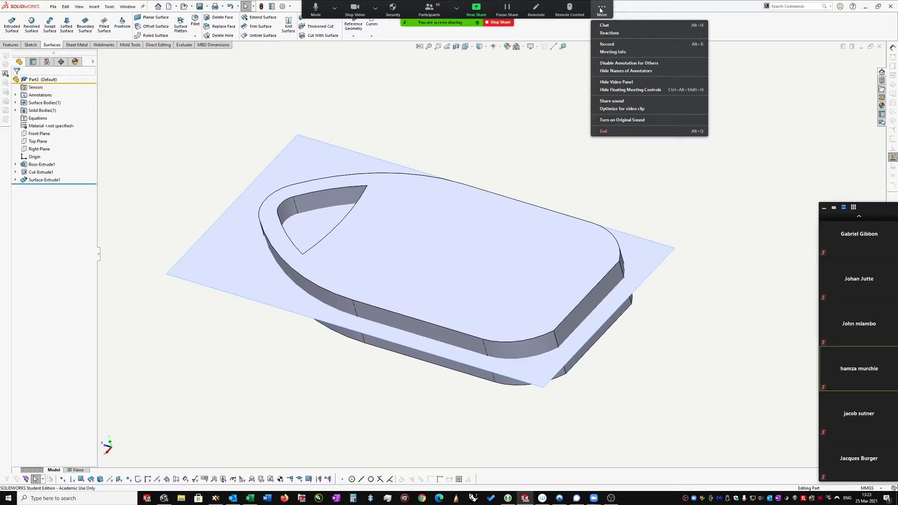
click(592, 8)
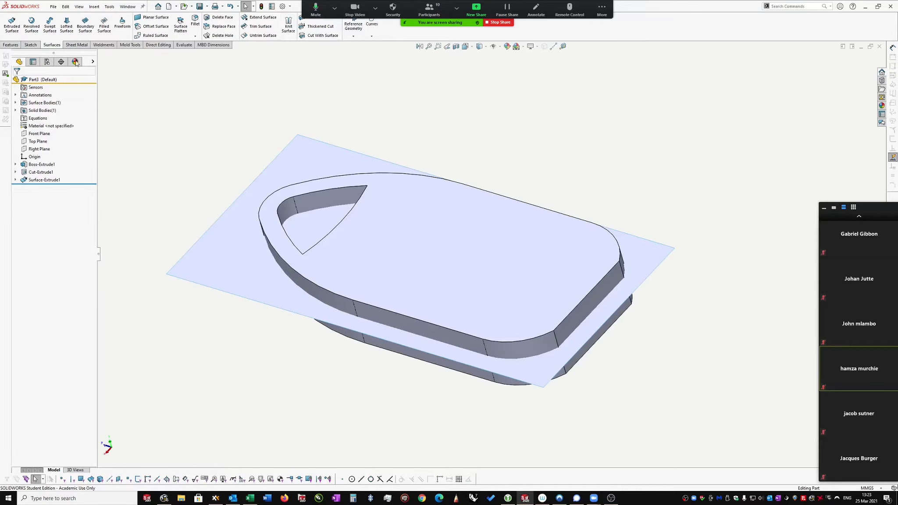
Show the feature commands and resize the program window below the meeting controls so the Split command is accessible
click(10, 45)
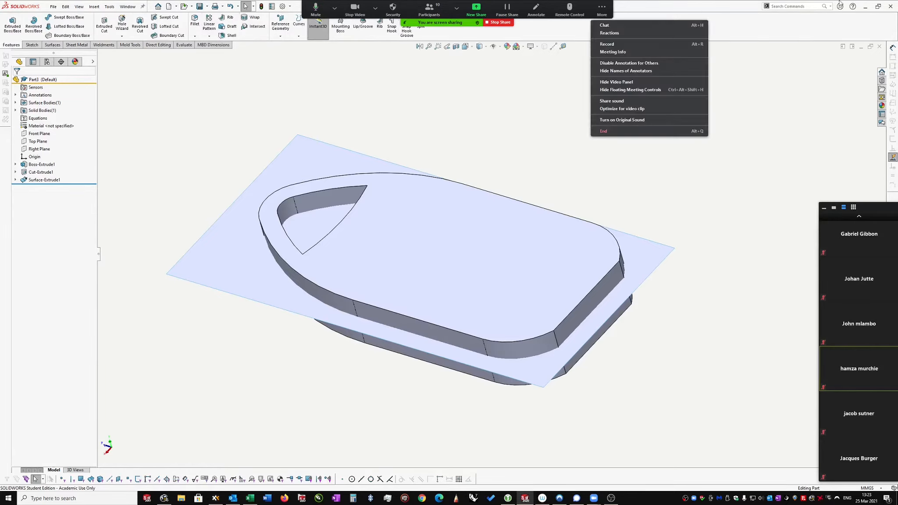
drag(714, 10, 335, 64)
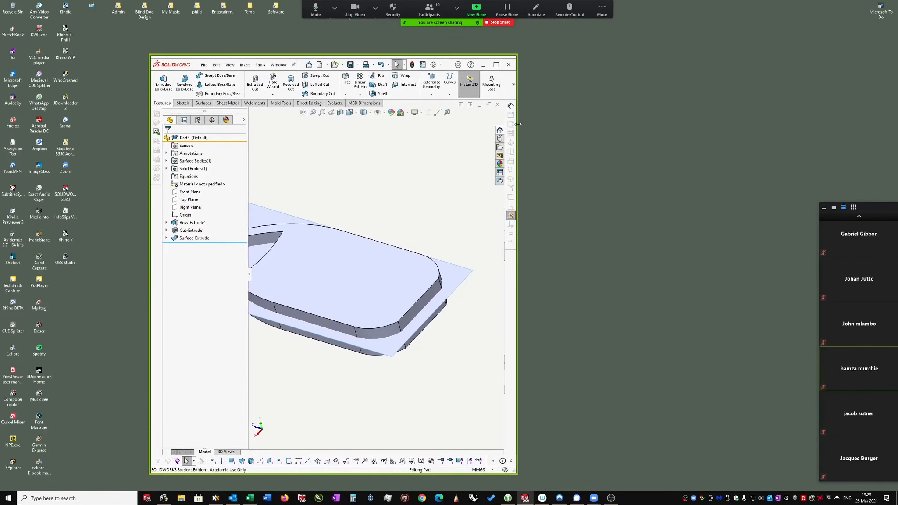
drag(518, 124, 886, 97)
drag(150, 195, 5, 207)
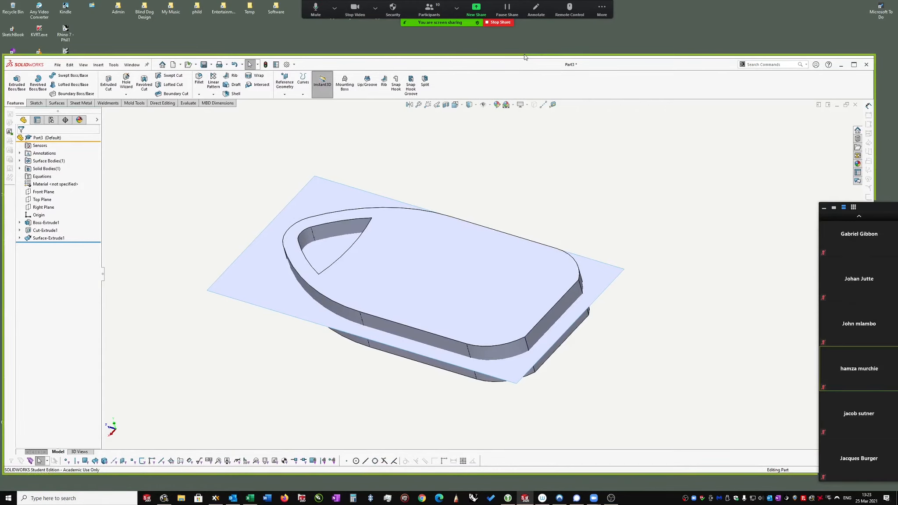
drag(524, 57, 527, 20)
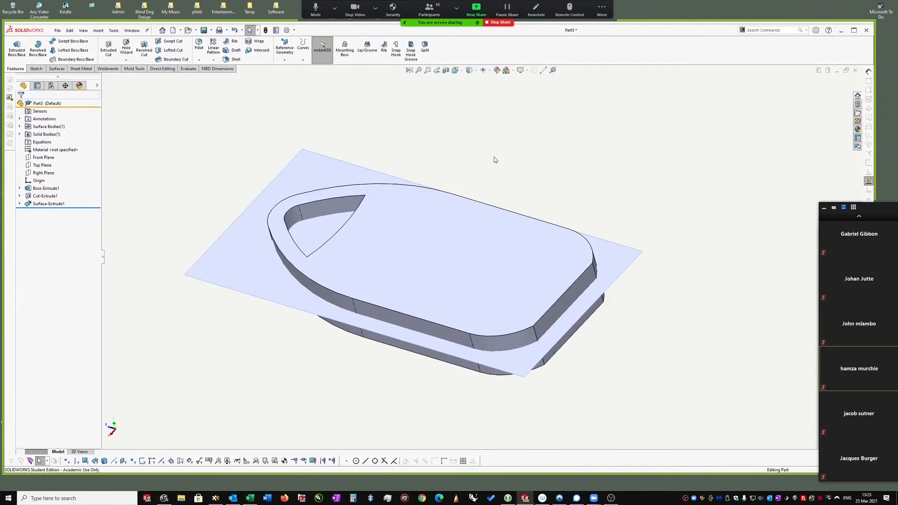
Save the part as "Keyfob 2" in the Keyfob folder
key(ctrl+s)
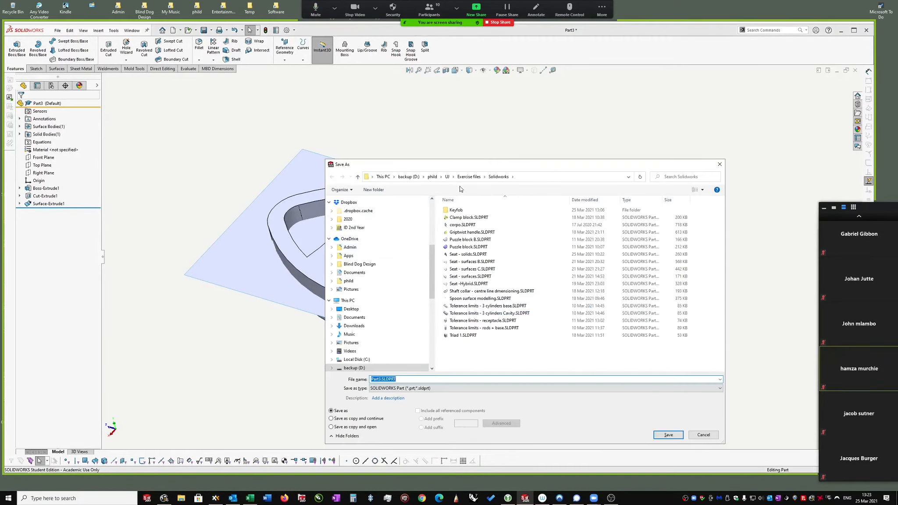
double_click(445, 211)
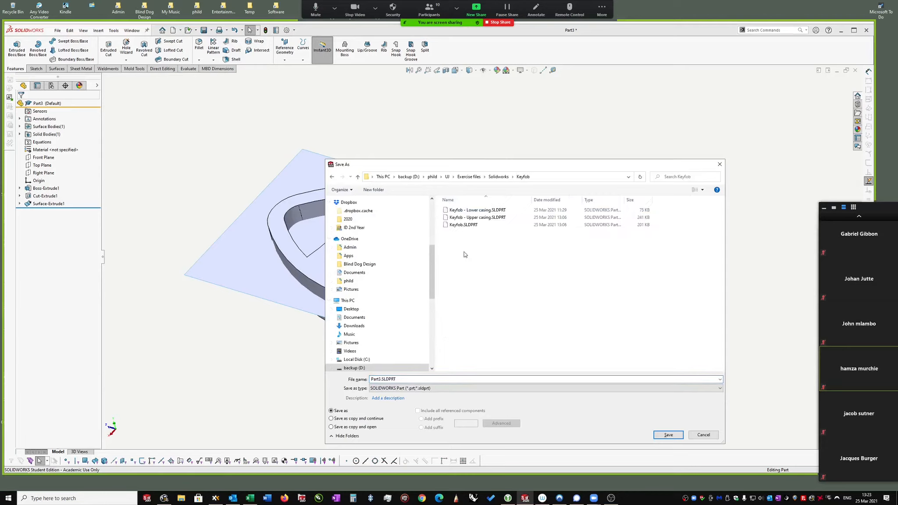
right_click(468, 226)
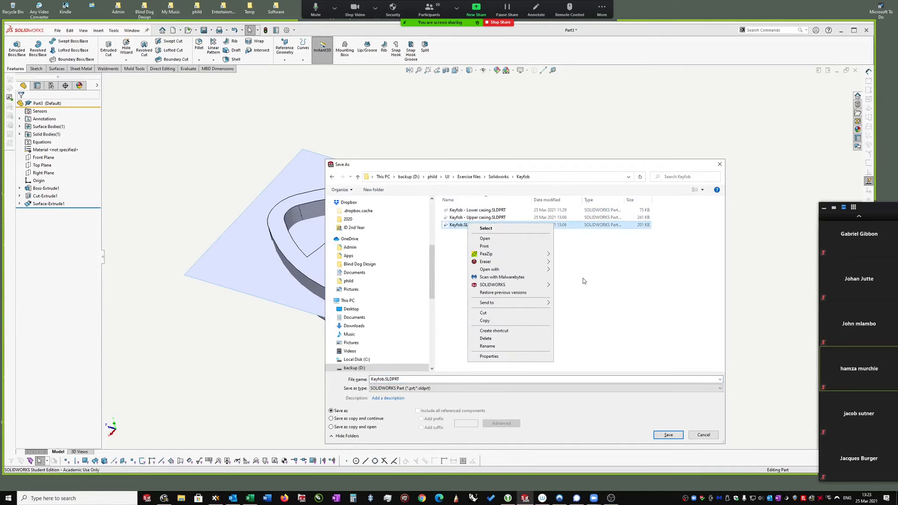
click(452, 245)
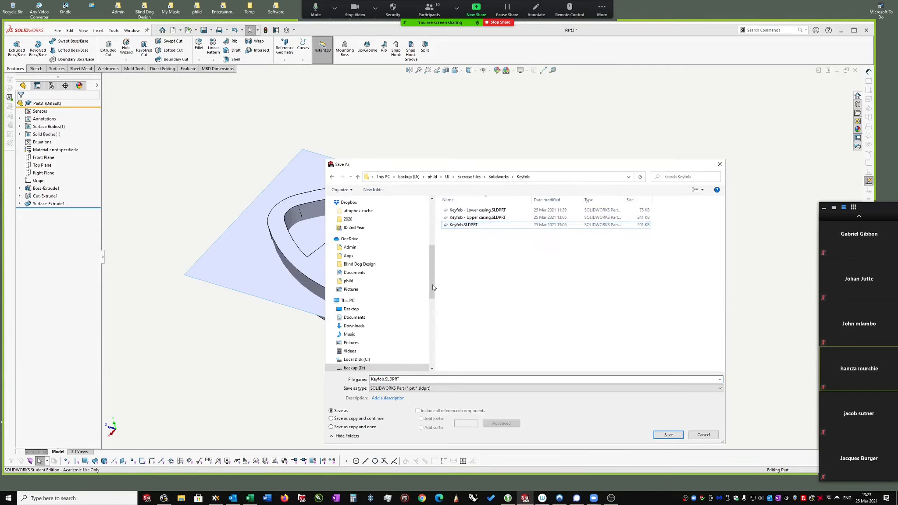
click(385, 380)
click(384, 379)
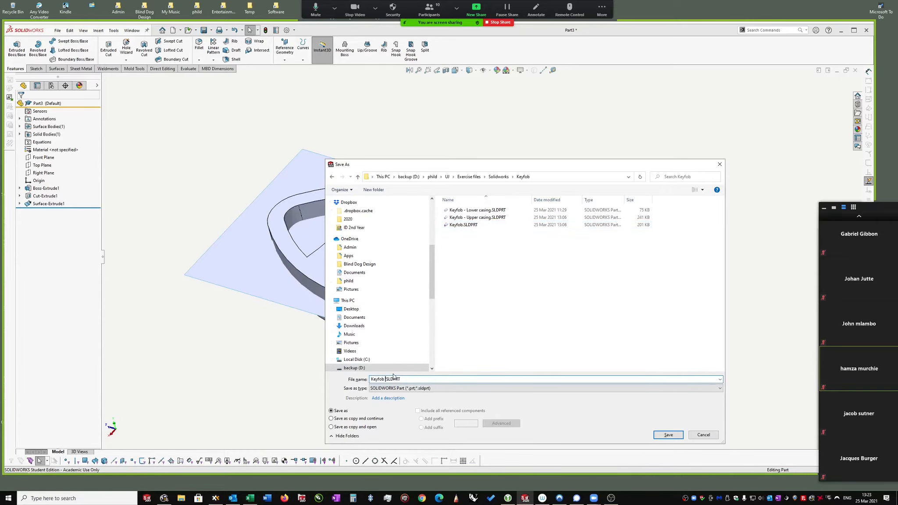
text(2)
key(Return)
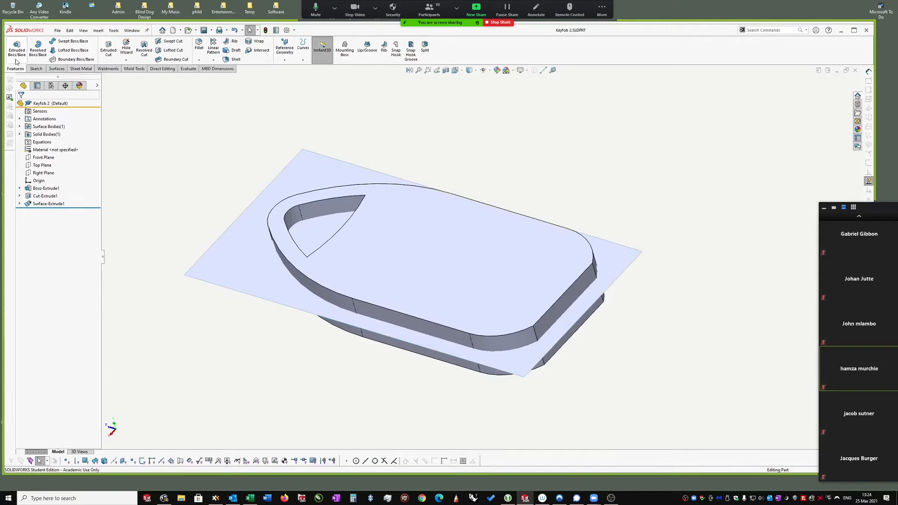
Split all bodies with the extruded surface as the trim tool, using the Part template for the new files
click(425, 47)
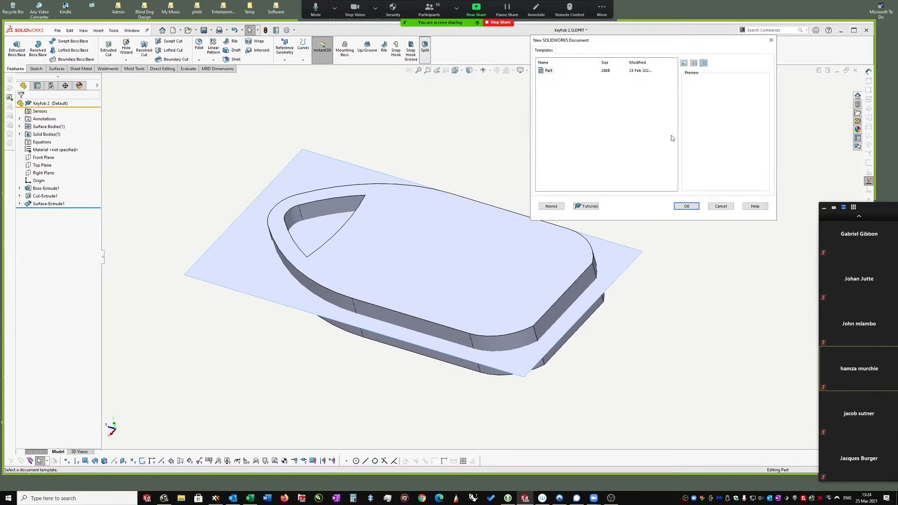
drag(638, 46, 674, 70)
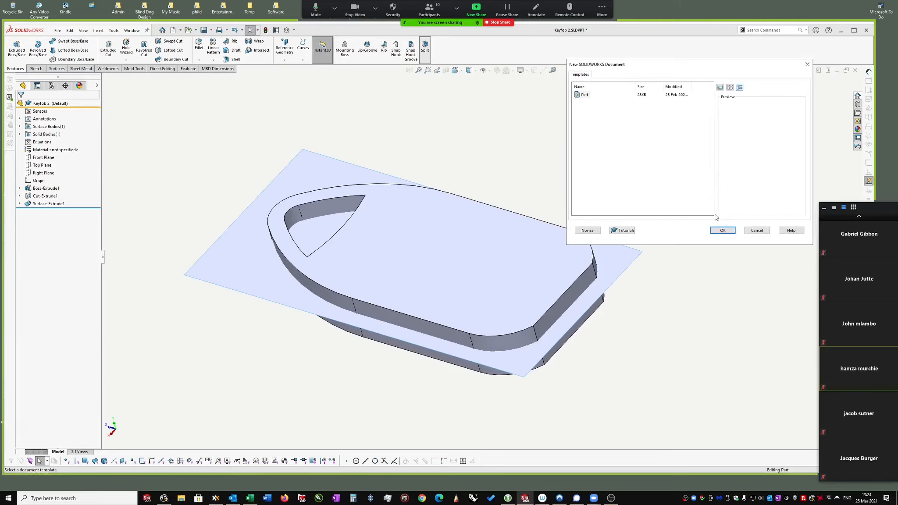
click(724, 231)
click(726, 232)
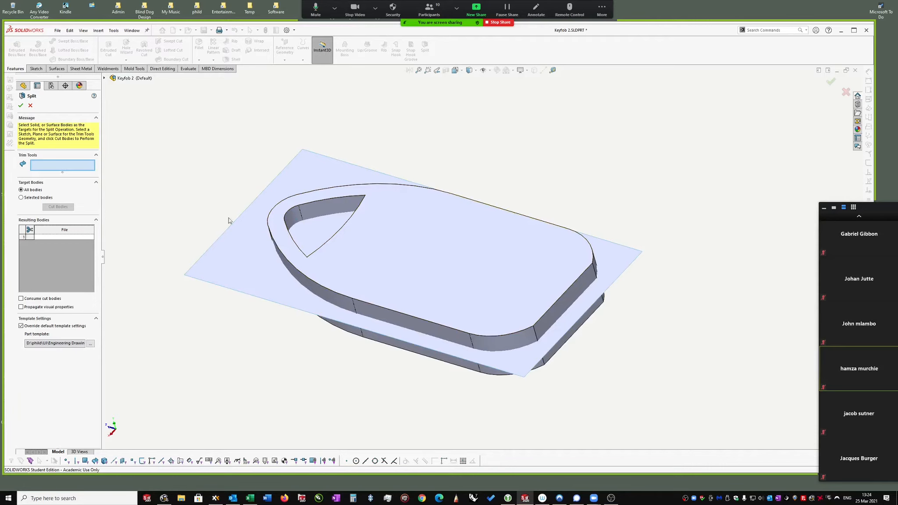
click(309, 174)
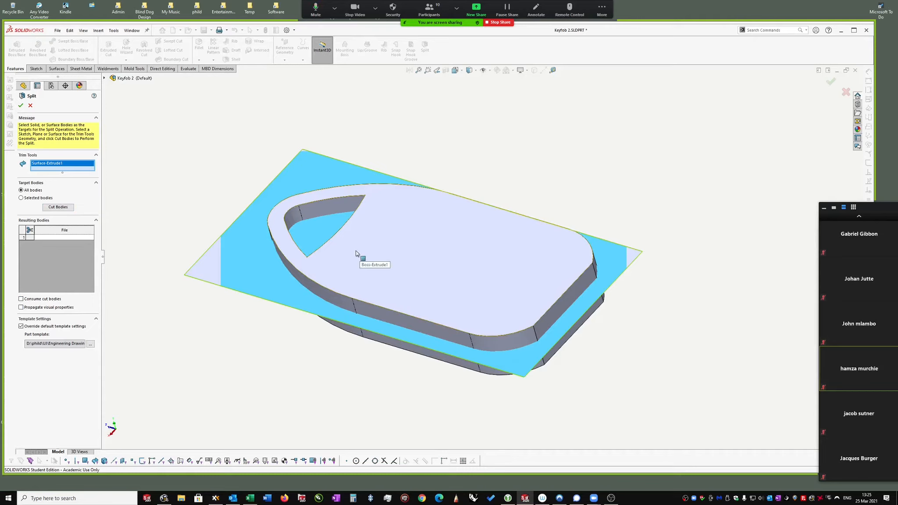
click(21, 307)
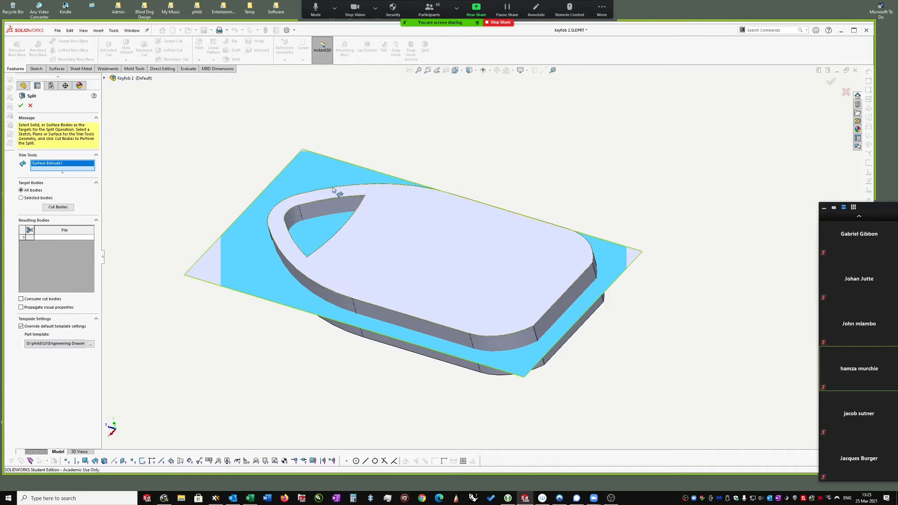
click(60, 208)
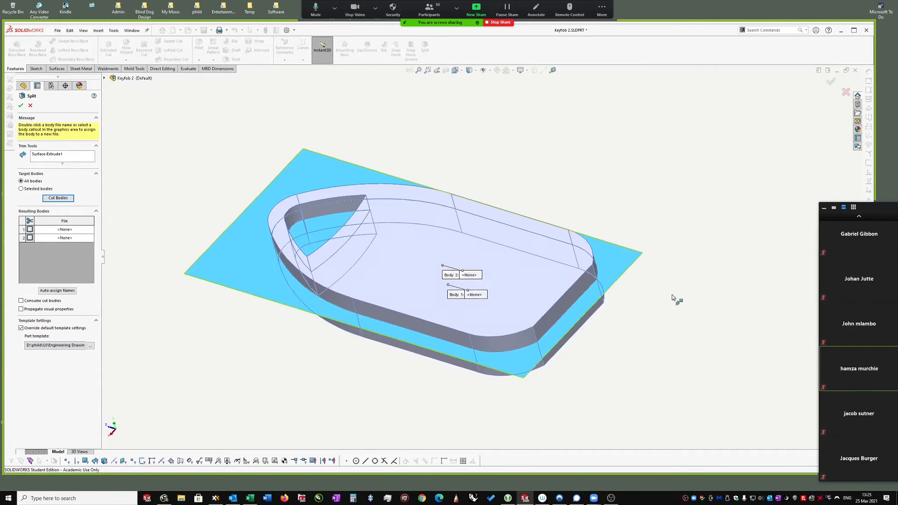
Move the Body 2 callout clear of the model so the two body callouts are well separated
middle_drag(678, 301, 560, 297)
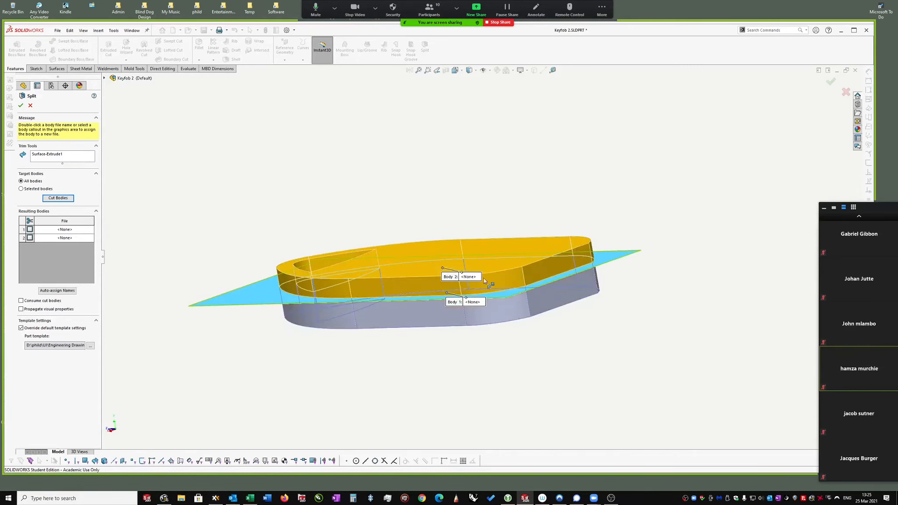
middle_drag(287, 251, 291, 274)
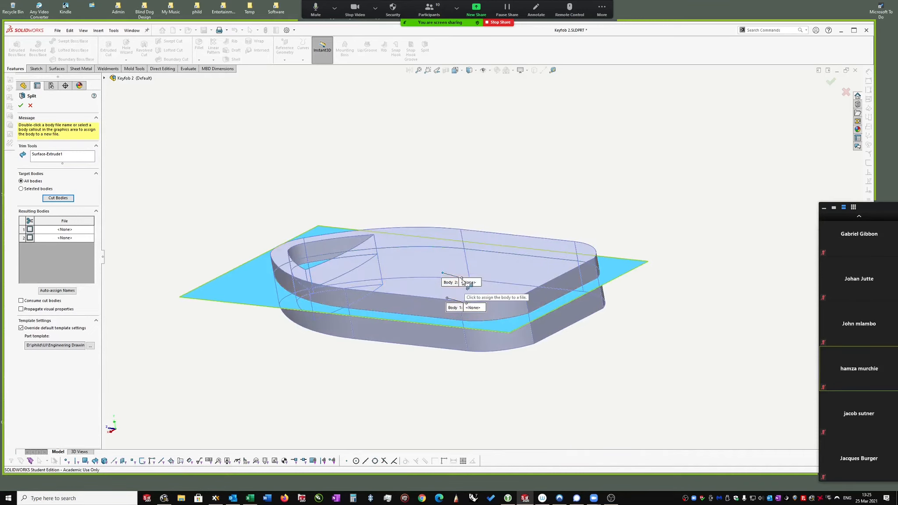
drag(466, 285, 511, 197)
scroll(511, 198, down, 1)
scroll(511, 198, down, 1)
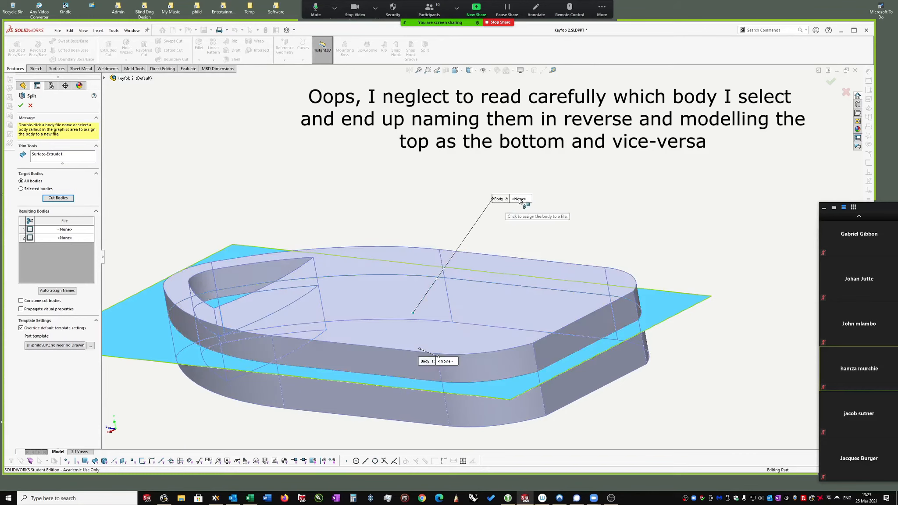
Assign Body 1 to a new part file named "Keyfob 2 - Upper casing.SLDPRT" in the Keyfob folder
double_click(66, 229)
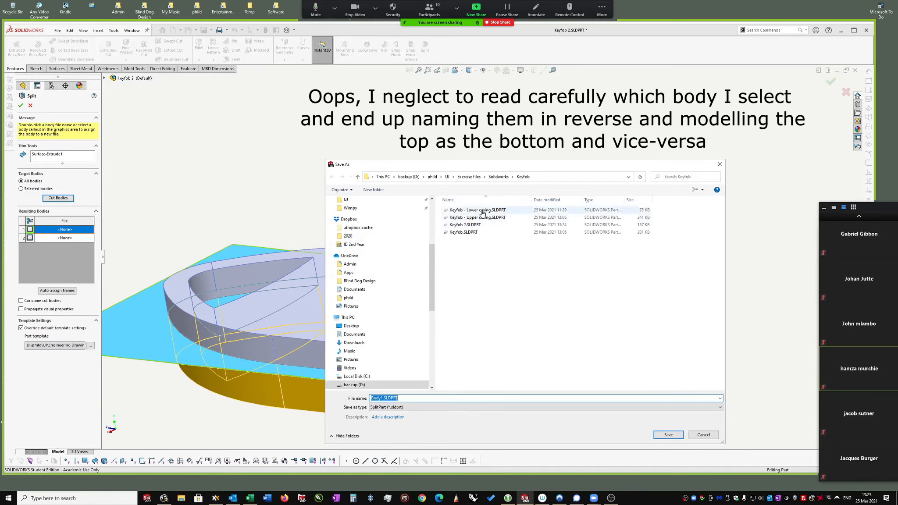
click(482, 218)
right_click(481, 217)
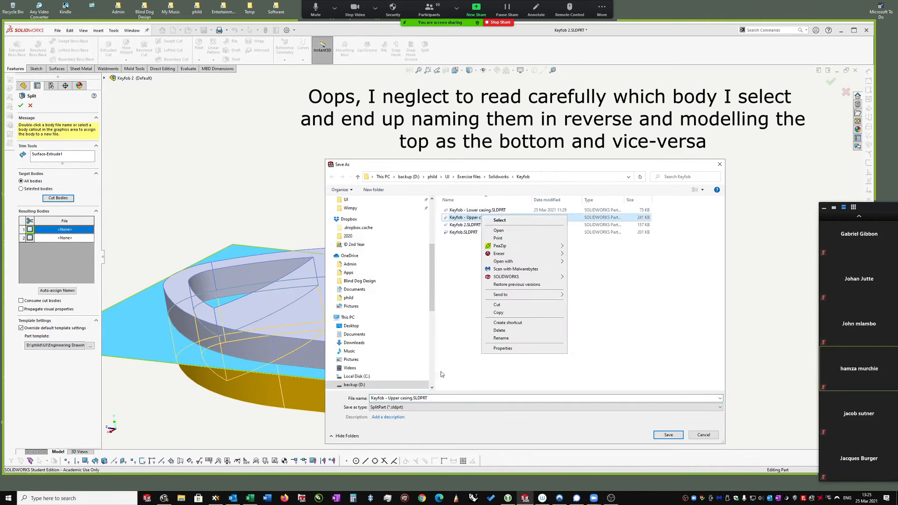
click(384, 399)
click(386, 398)
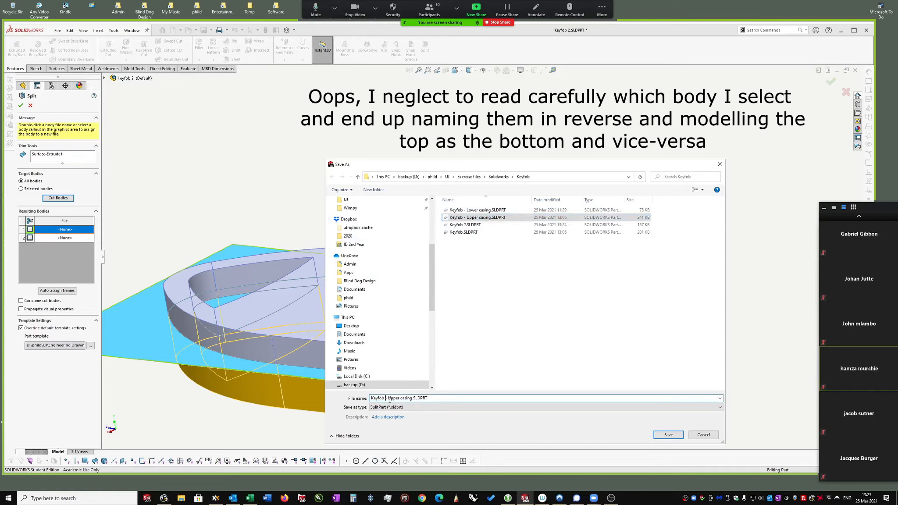
text(2)
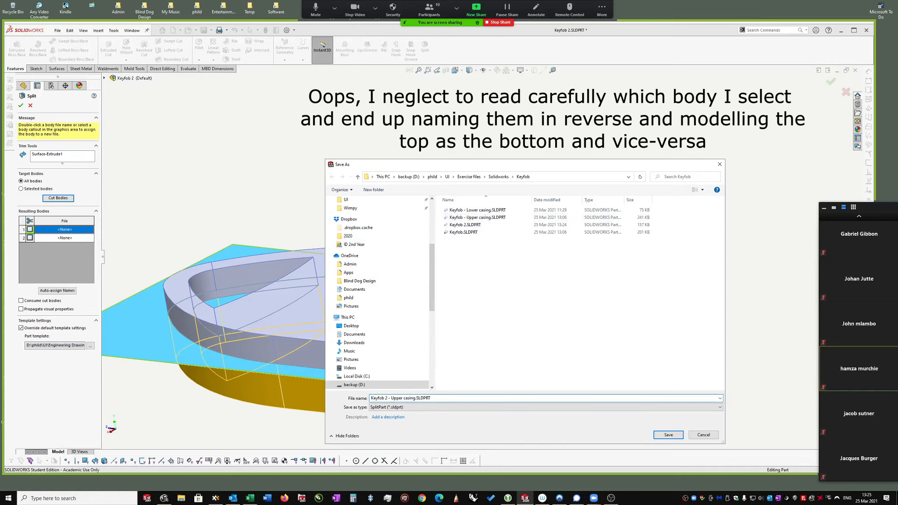
key(Return)
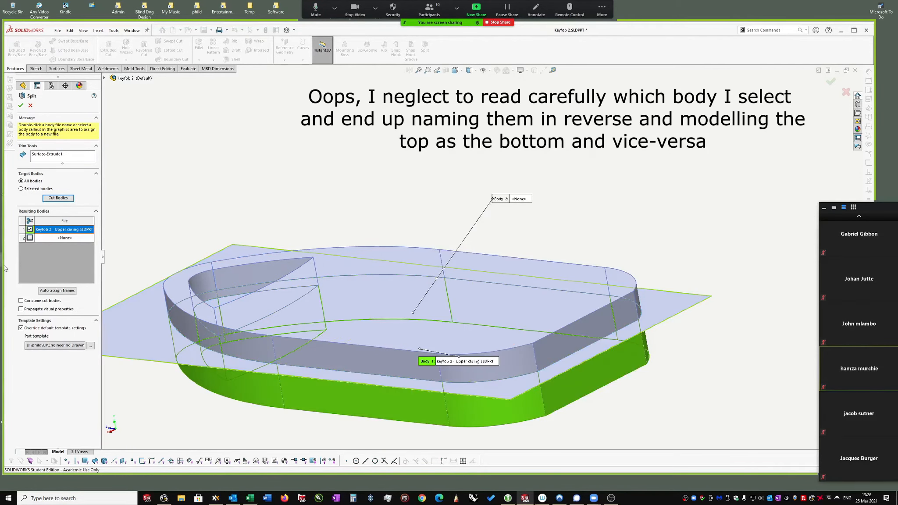
Assign Body 2 to a new part file named "Keyfob 2 - Lower casing.SLDPRT" and complete the split using the base part's units
click(29, 237)
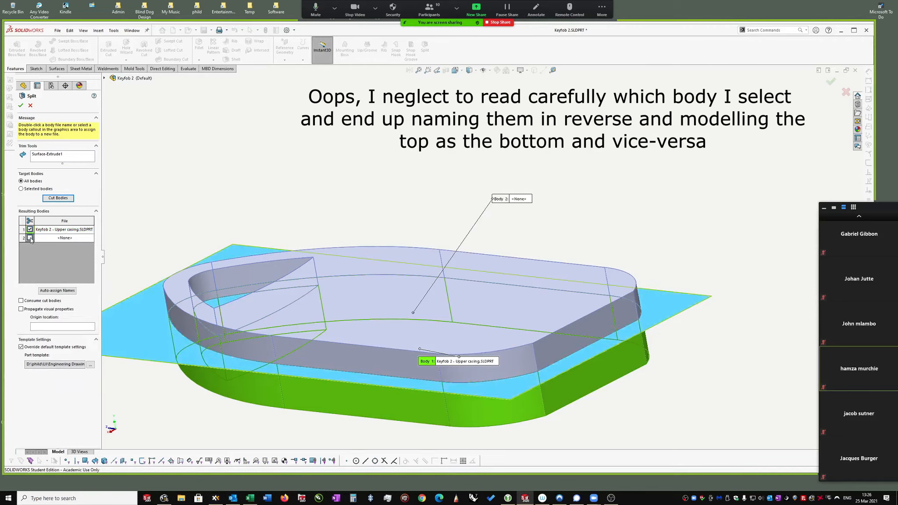
click(65, 238)
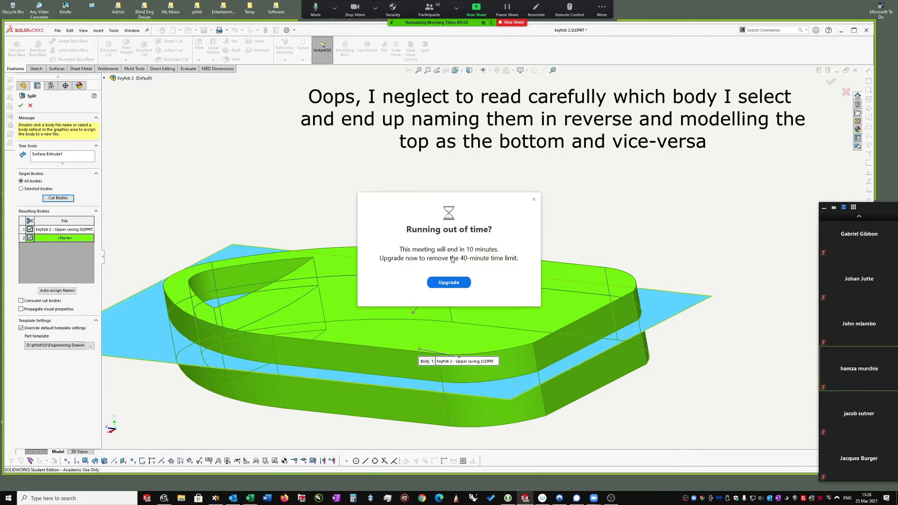
click(534, 200)
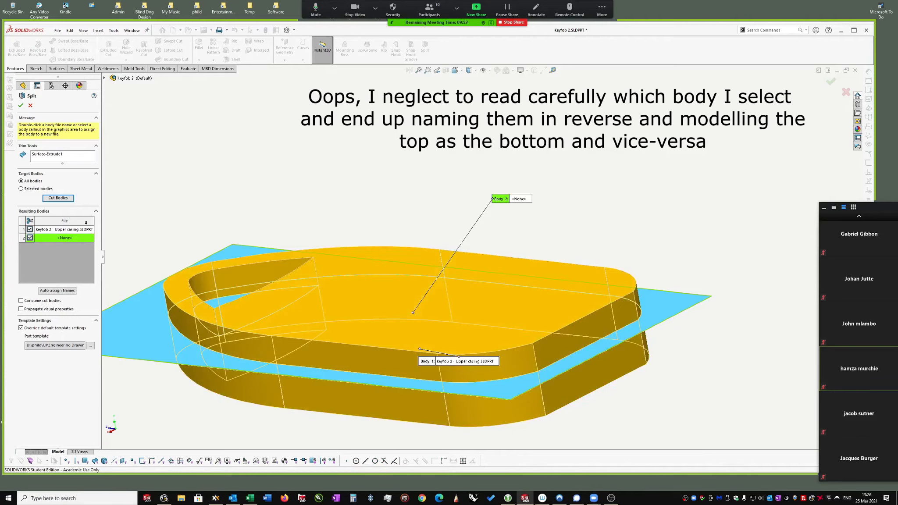
double_click(66, 238)
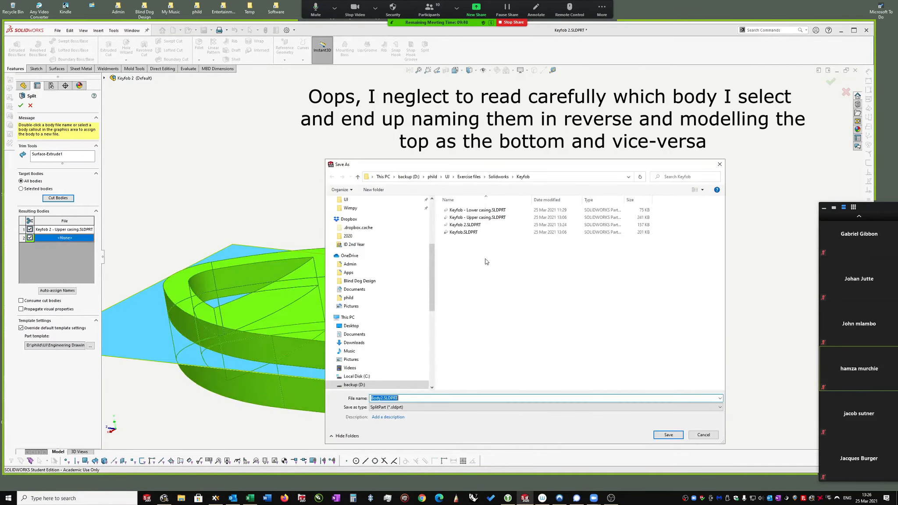
right_click(483, 210)
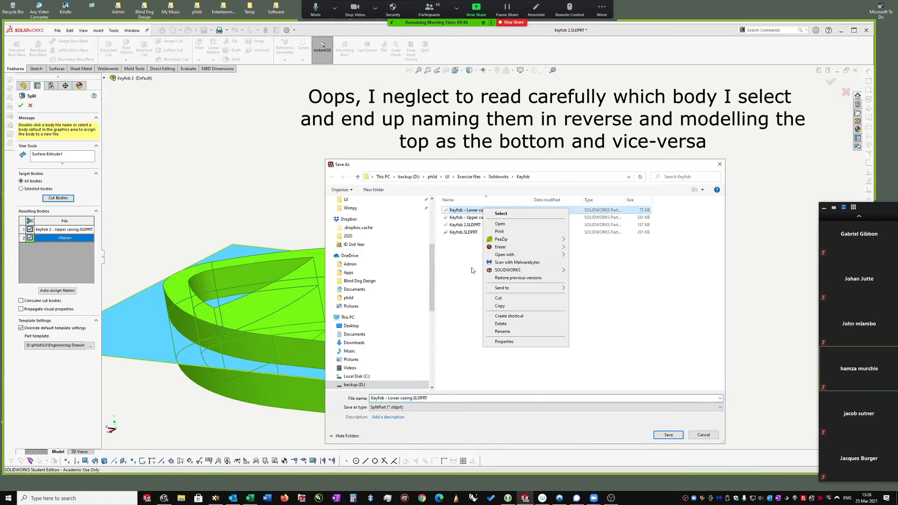
click(385, 400)
click(386, 399)
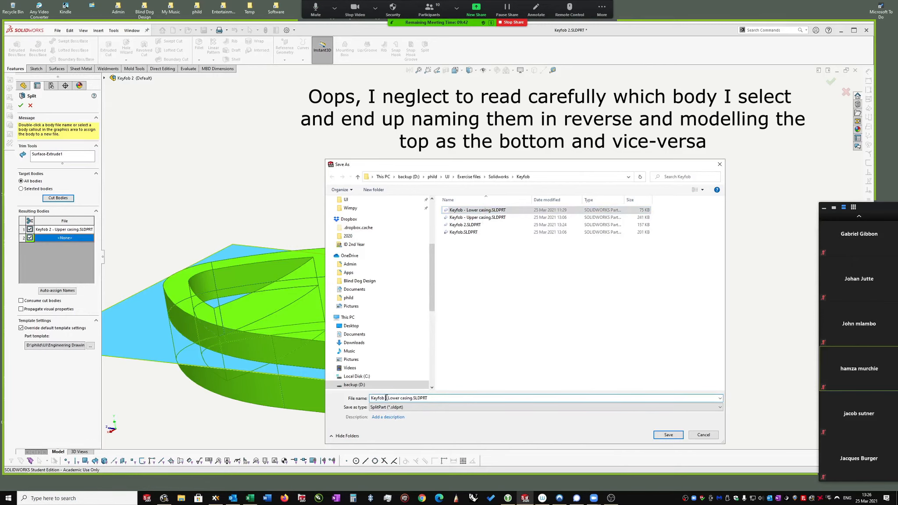
text(2)
key(Escape)
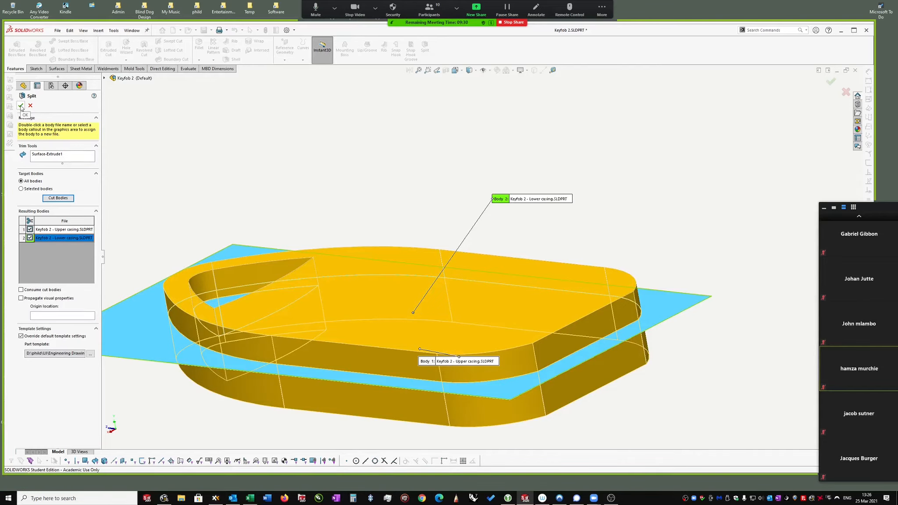
click(21, 106)
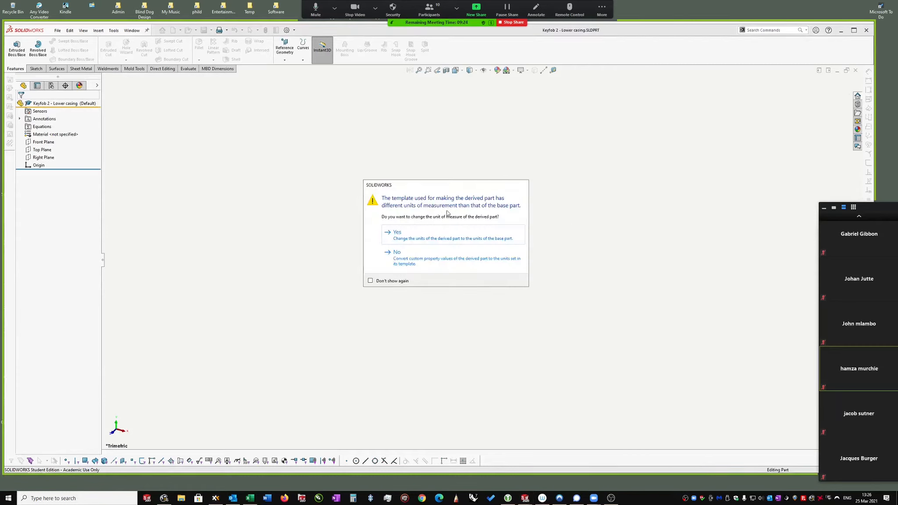
click(406, 242)
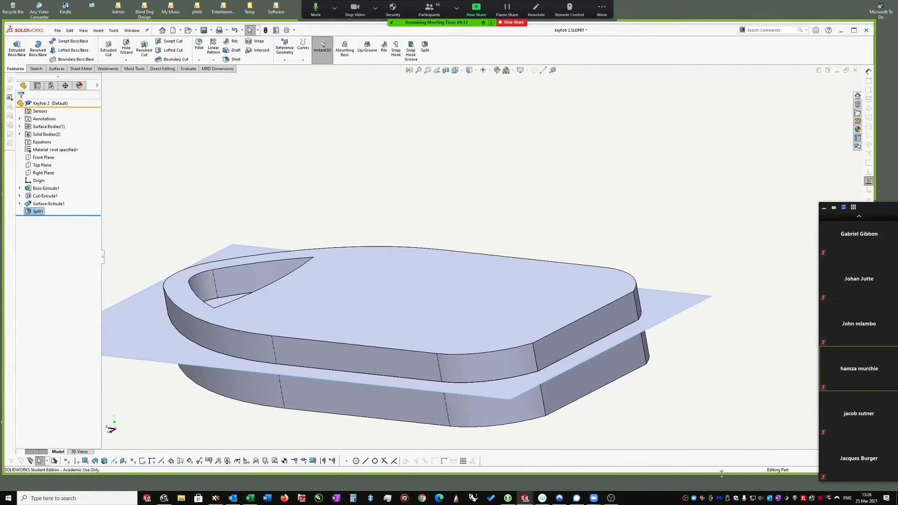
double_click(720, 473)
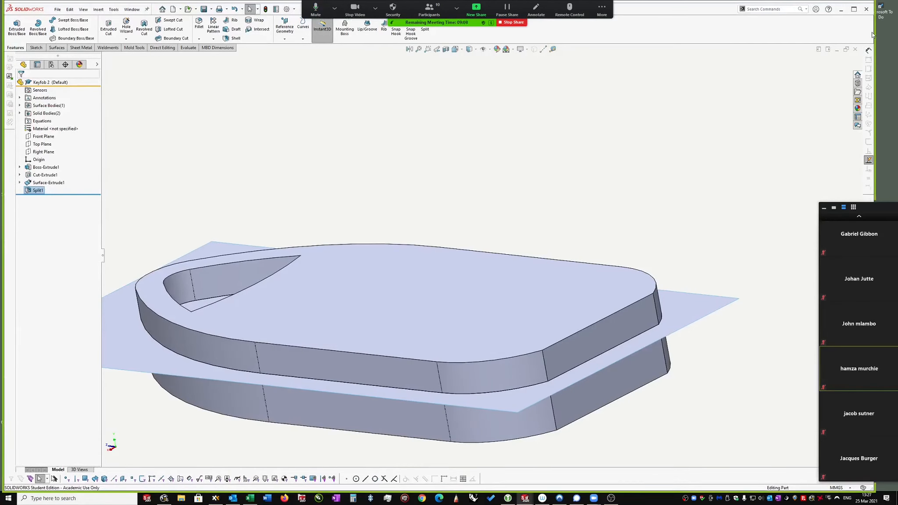
drag(875, 30, 896, 30)
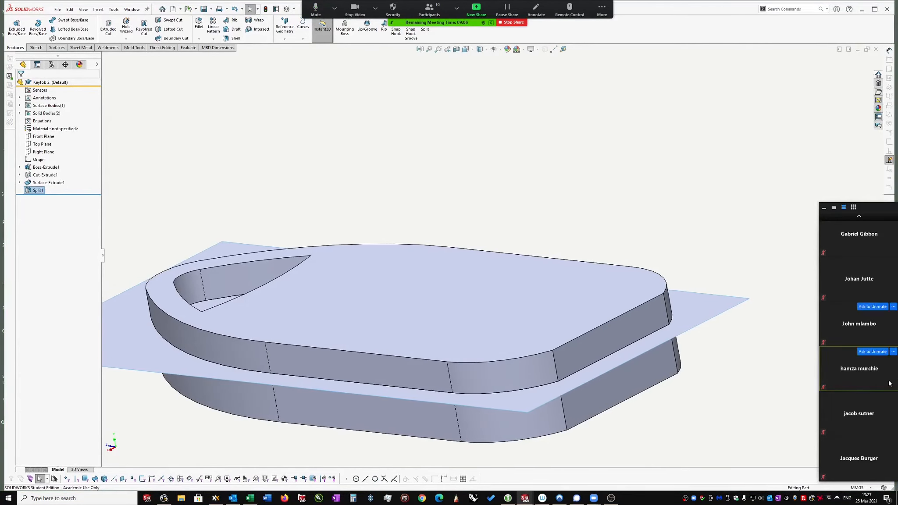
click(860, 217)
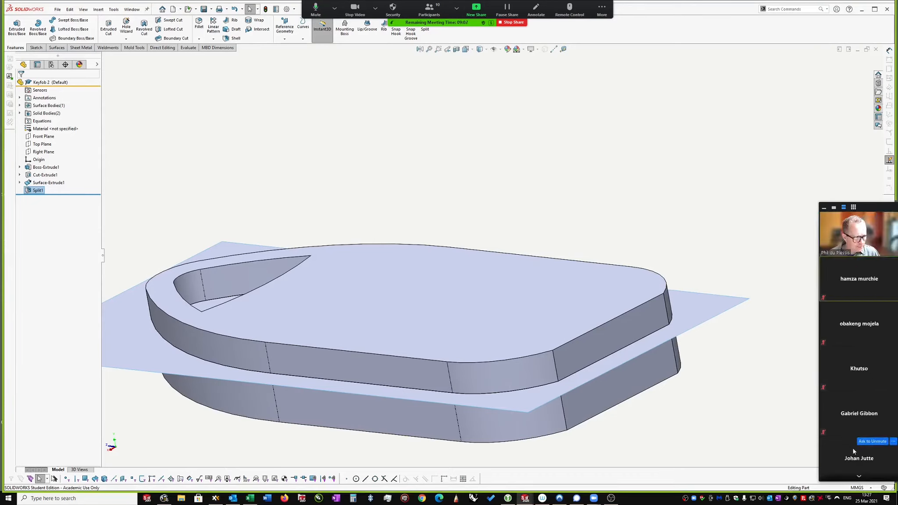
click(858, 478)
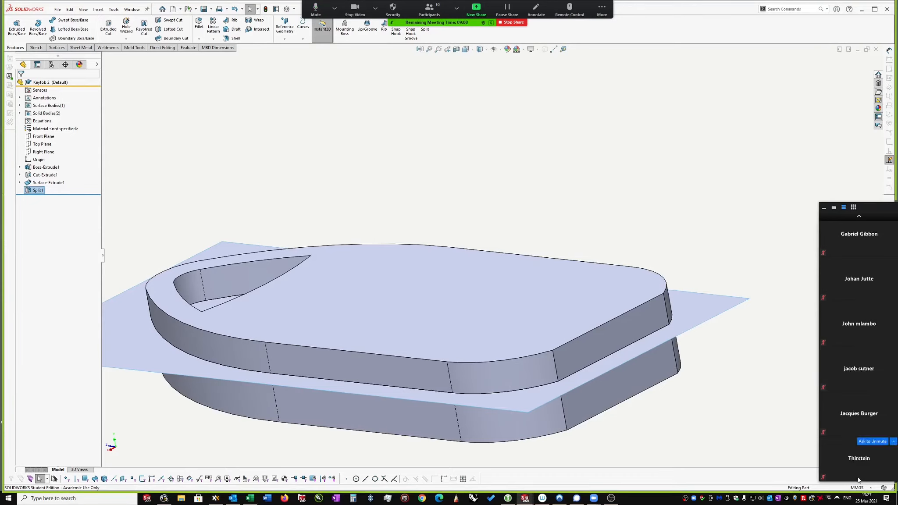
click(609, 176)
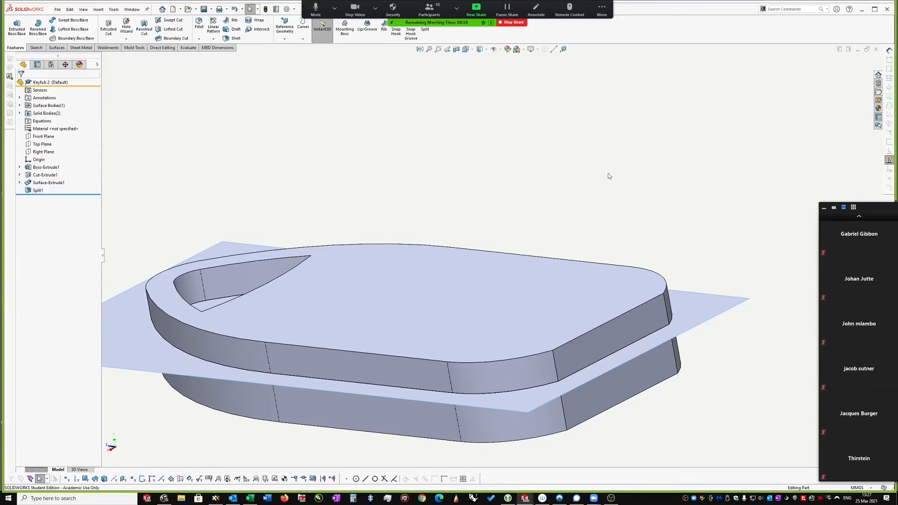
middle_drag(595, 163, 769, 177)
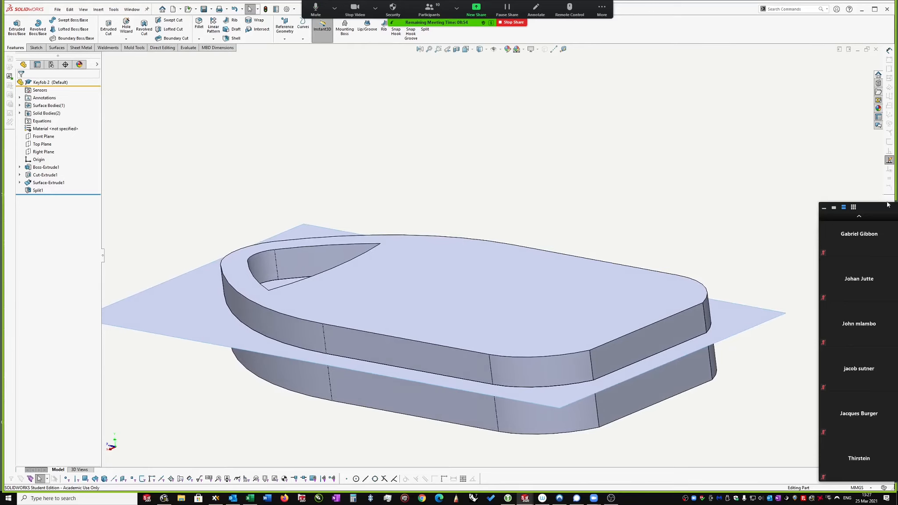
mouse_move(649, 130)
middle_down()
mouse_move(658, 130)
mouse_move(656, 138)
middle_up()
right_drag(661, 140, 658, 173)
Switch to the new "Keyfob 2 - Lower casing" part to view its body
key(ctrl+Tab)
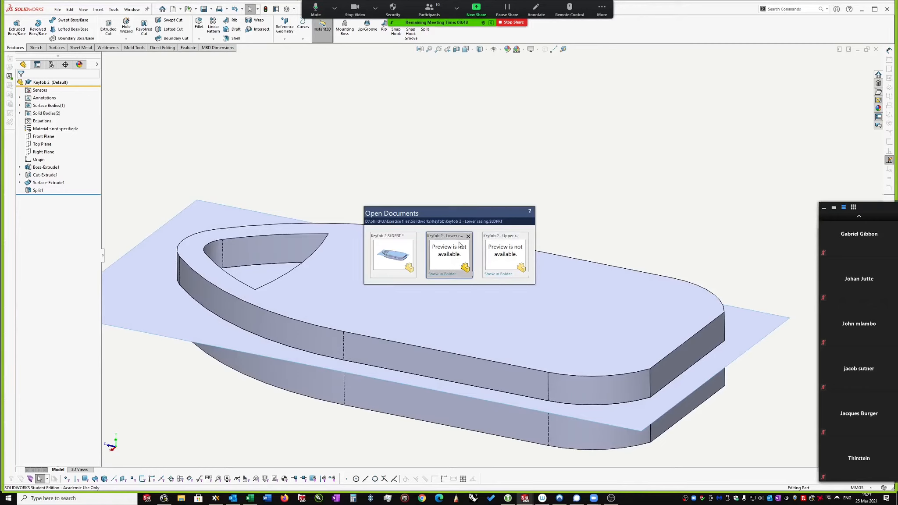
click(628, 165)
right_drag(620, 151, 618, 171)
click(450, 252)
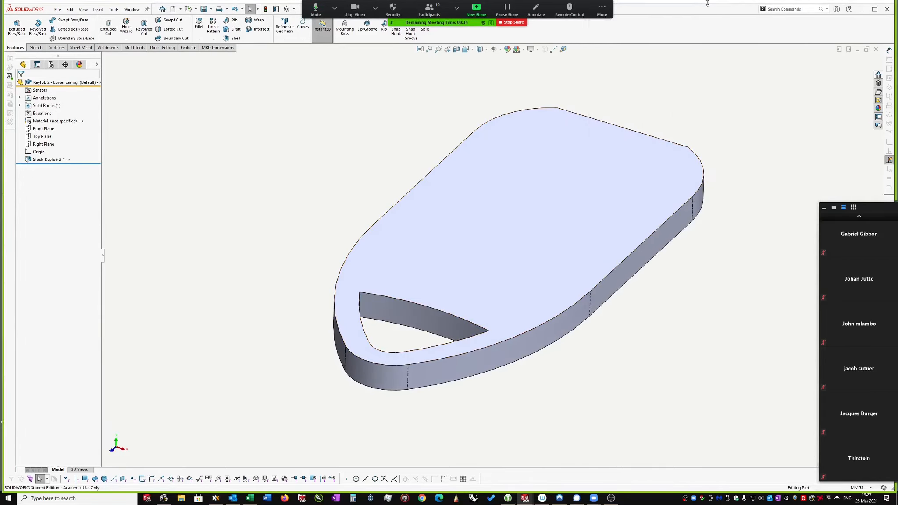
double_click(676, 3)
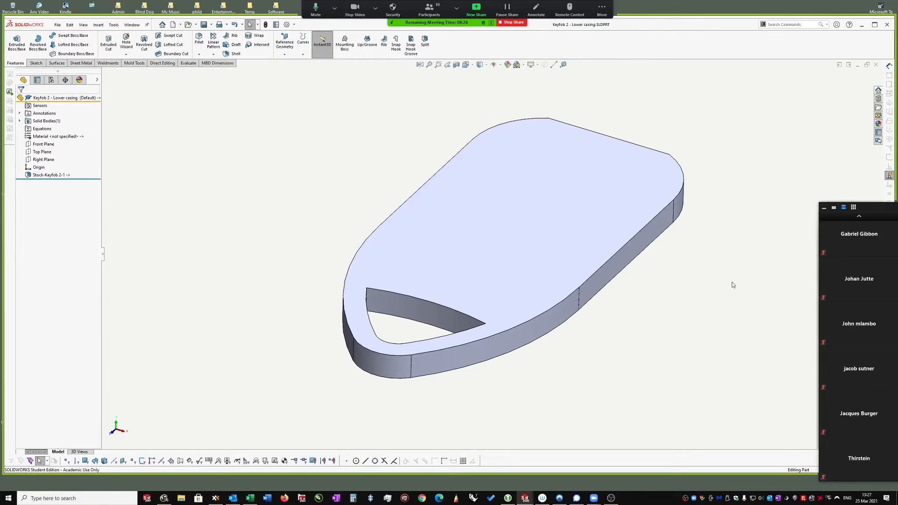
Switch to the "Keyfob 2 - Upper casing" part
key(ctrl+Tab)
click(490, 253)
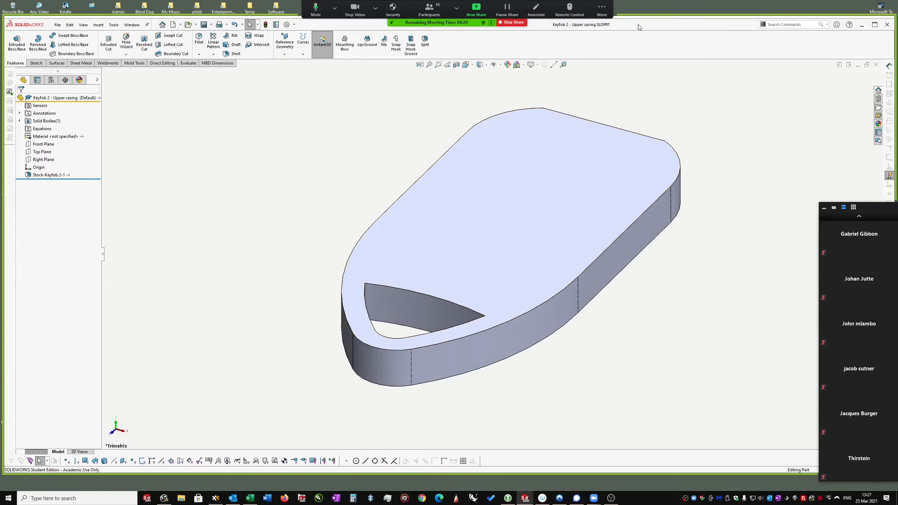
drag(634, 24, 639, 13)
middle_drag(600, 277, 596, 266)
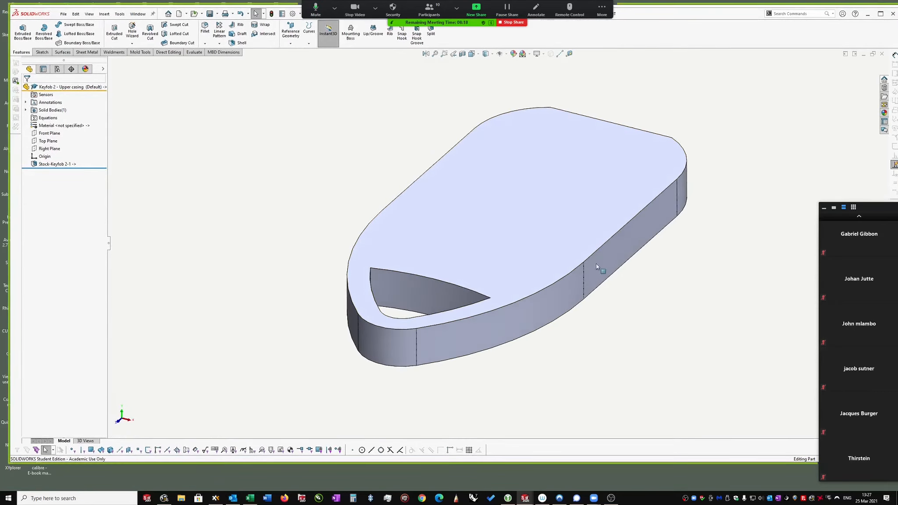
Examine where the top, right and front reference planes lie relative to the upper casing body
click(48, 140)
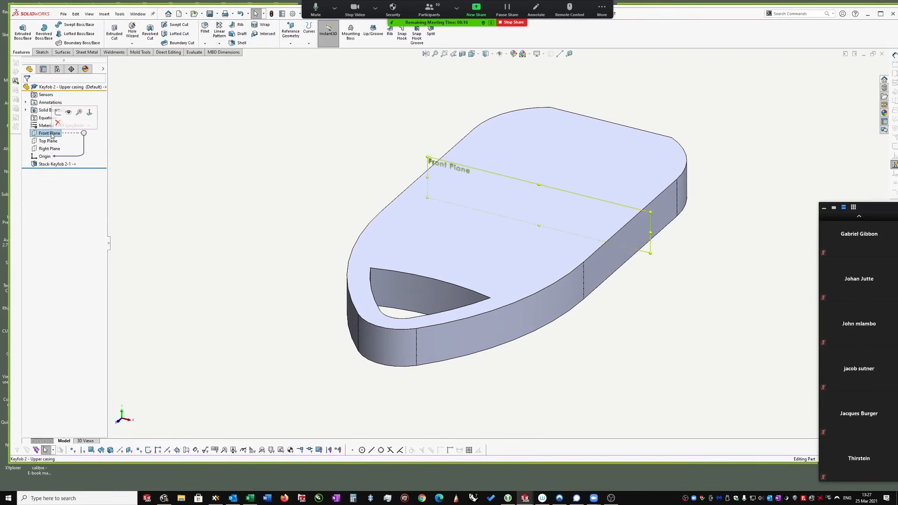
middle_drag(211, 157, 77, 163)
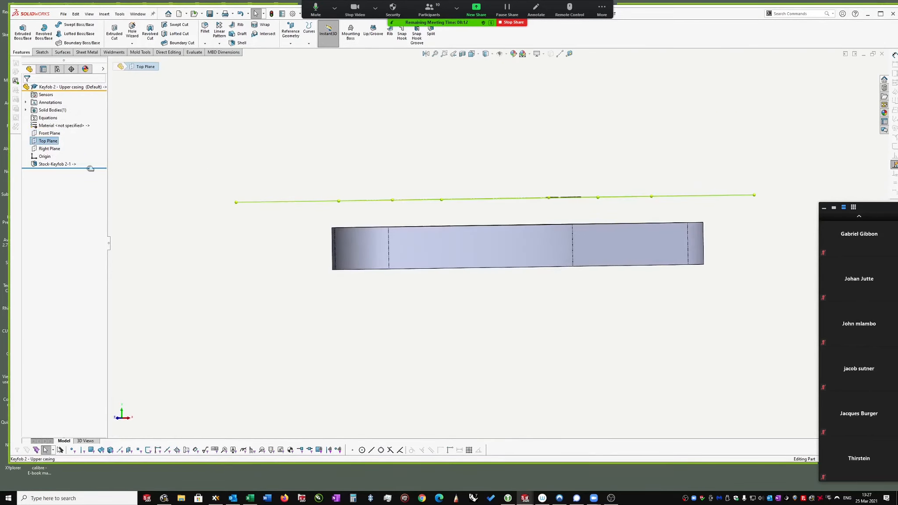
click(58, 149)
click(95, 156)
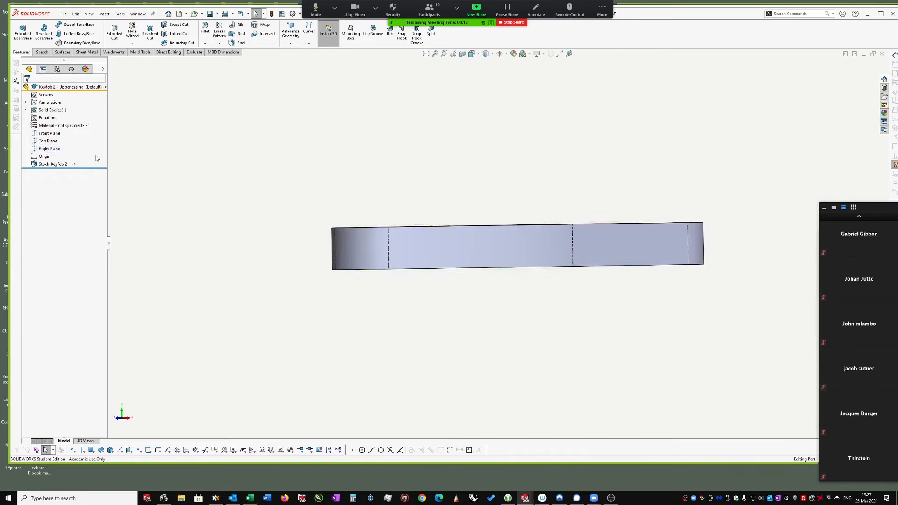
click(49, 133)
middle_drag(429, 180, 73, 171)
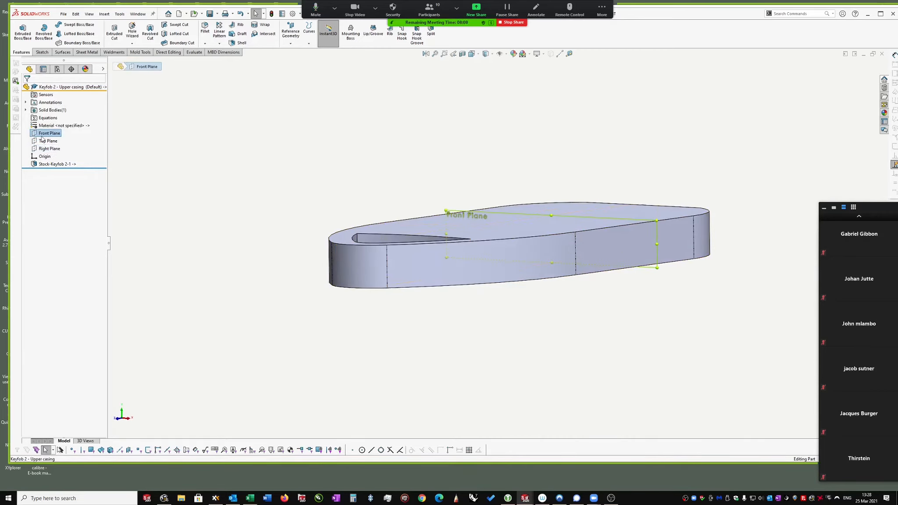
click(355, 171)
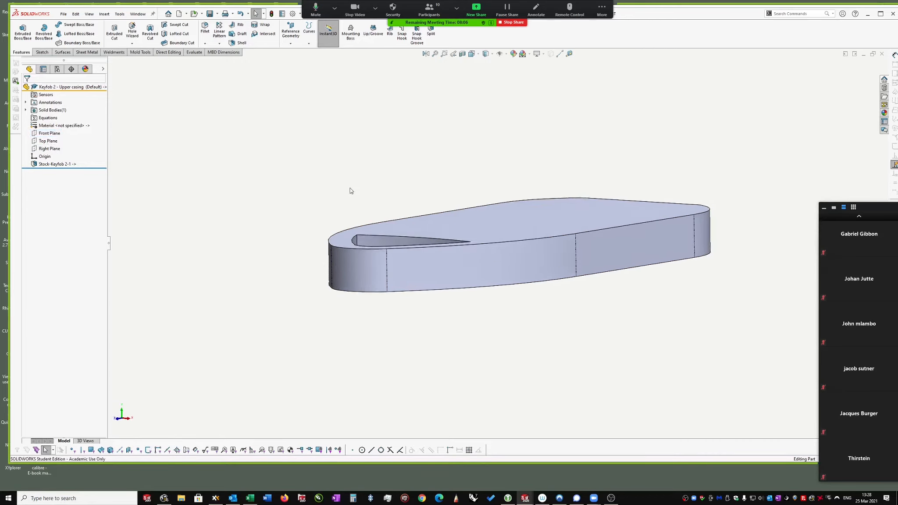
click(48, 142)
middle_drag(458, 180, 487, 198)
Start a Draft with the flat underside face of the casing as the neutral plane
click(676, 220)
middle_drag(677, 220, 447, 210)
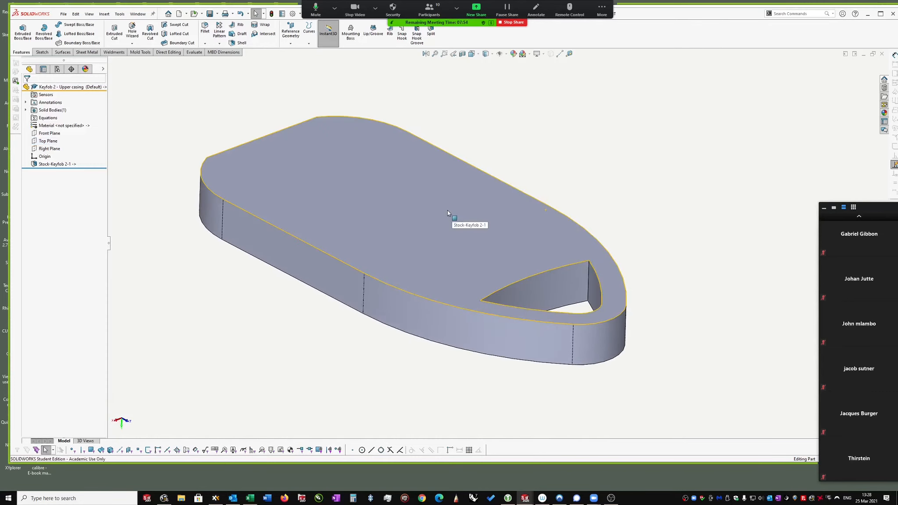
click(441, 213)
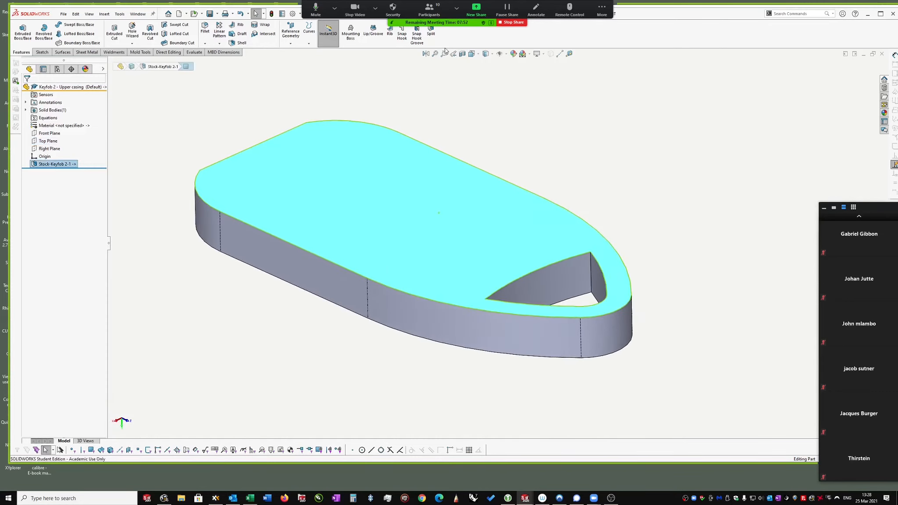
click(239, 34)
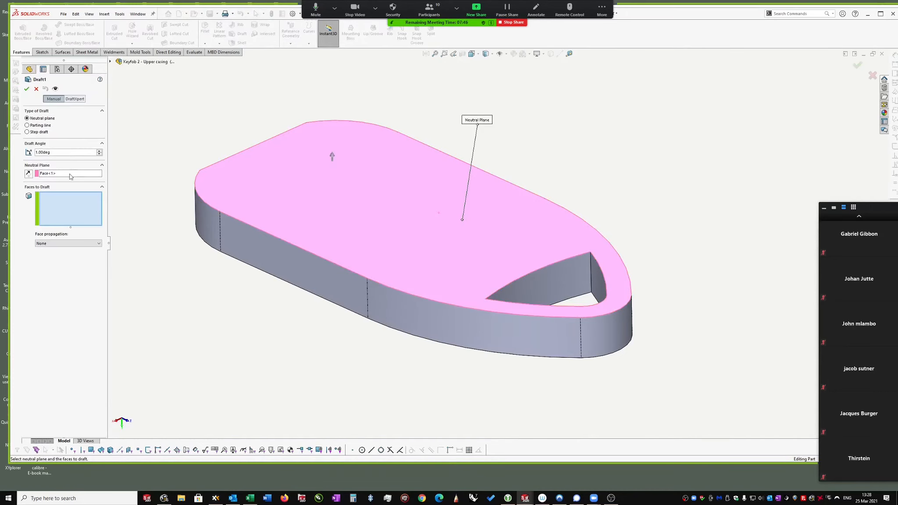
Add the outer faces along one long side, the rounded nose and the visible keyring slot walls to the faces to draft
click(67, 207)
click(300, 271)
click(434, 310)
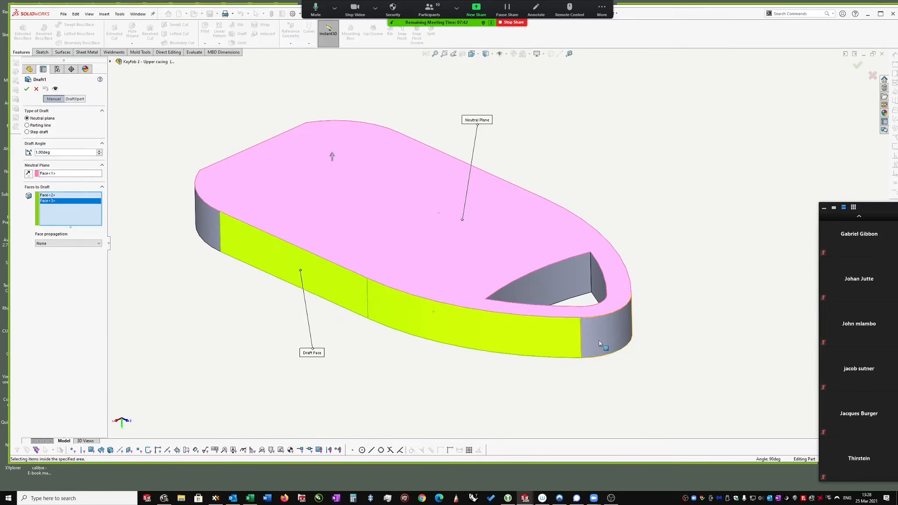
click(605, 329)
click(590, 281)
click(595, 283)
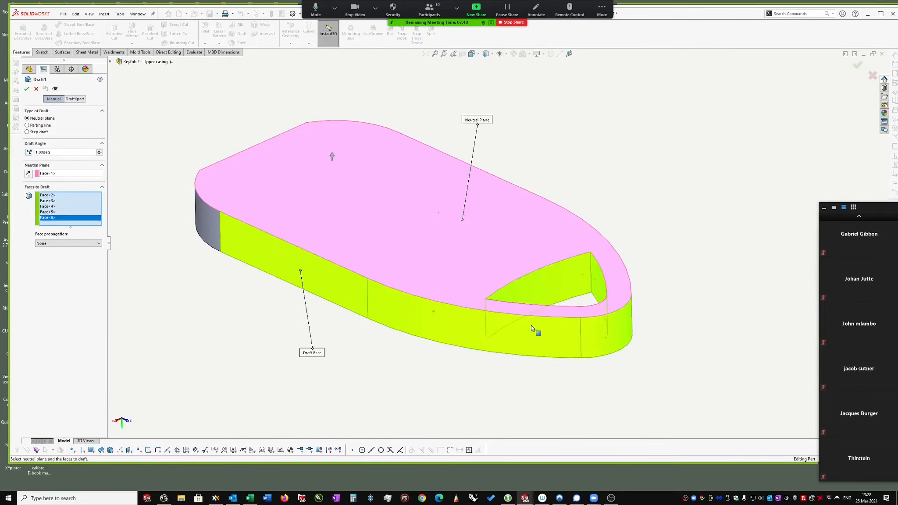
click(538, 326)
click(541, 325)
Add the remaining outer side faces and keyring slot faces, and apply the neutral-plane draft at 1°
middle_drag(544, 326, 311, 377)
click(311, 376)
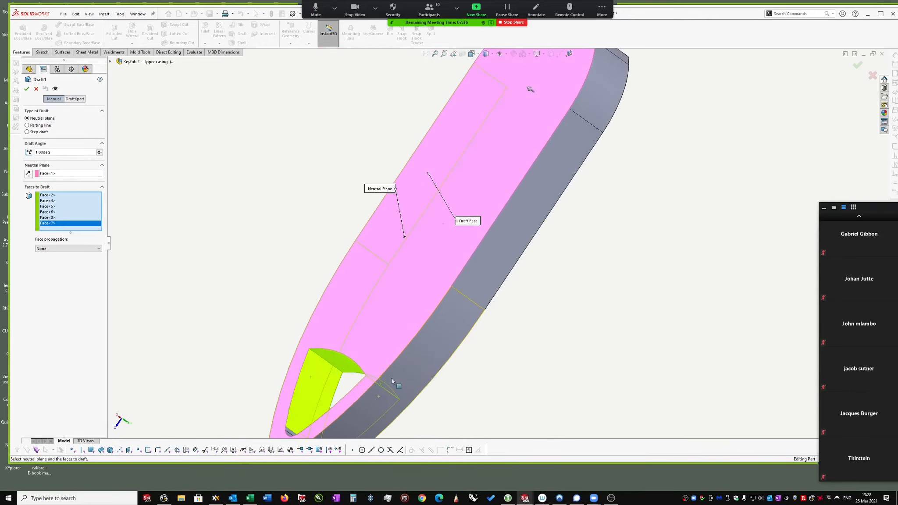
click(422, 362)
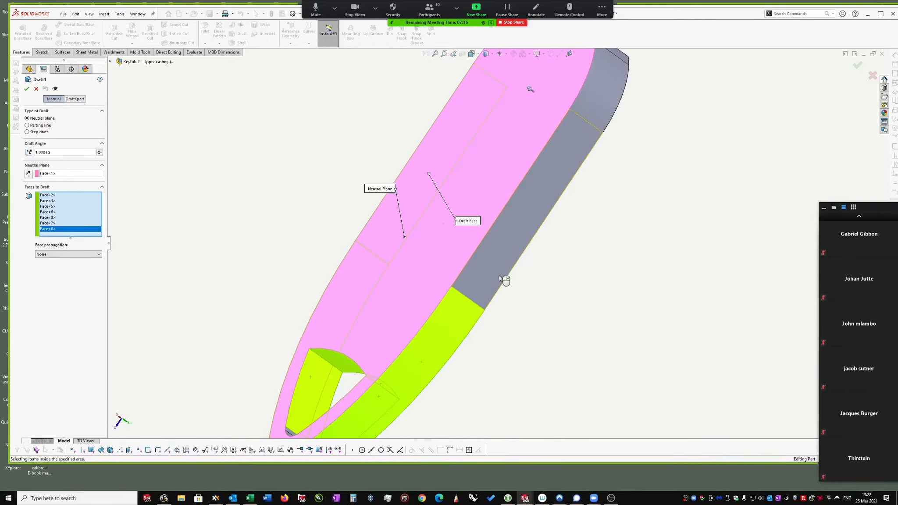
click(613, 70)
scroll(612, 70, up, 1)
middle_drag(613, 71, 631, 154)
click(678, 132)
click(396, 405)
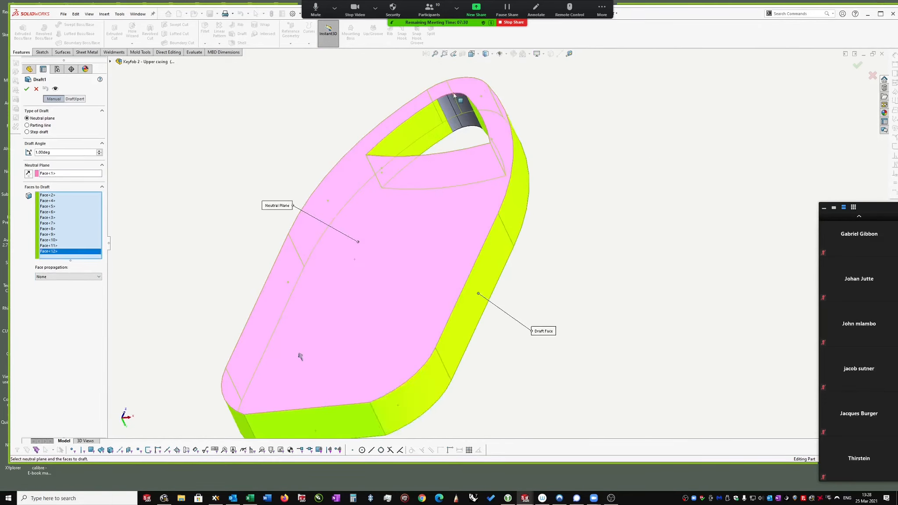
click(460, 105)
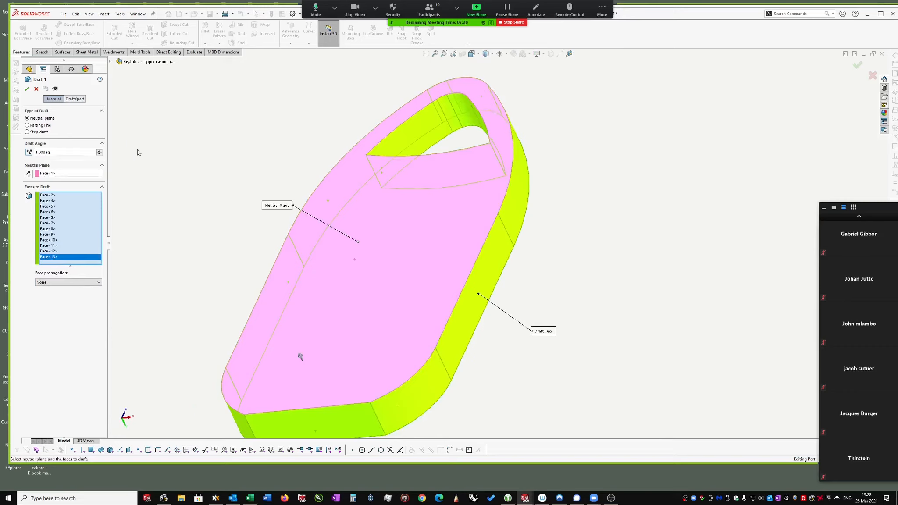
click(27, 89)
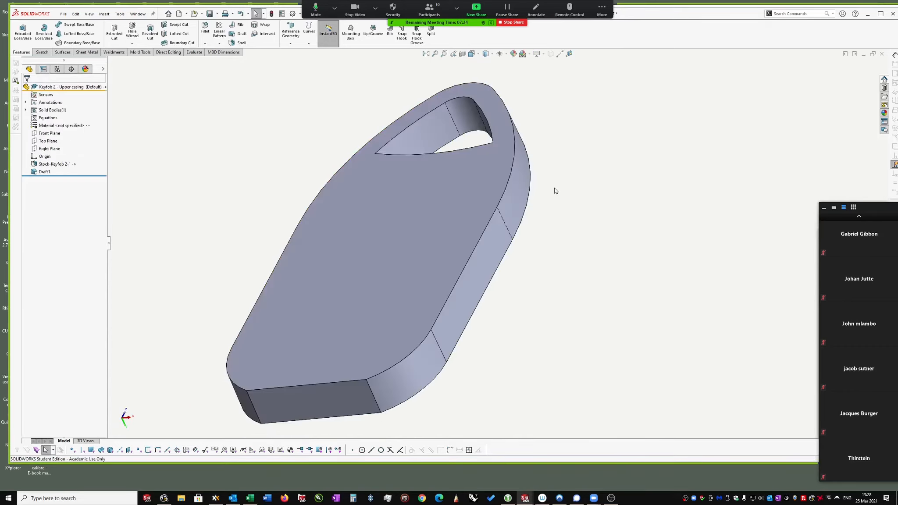
Start a Shell that removes the casing's flat underside face, with a 0.80 mm wall thickness
middle_drag(554, 189, 154, 240)
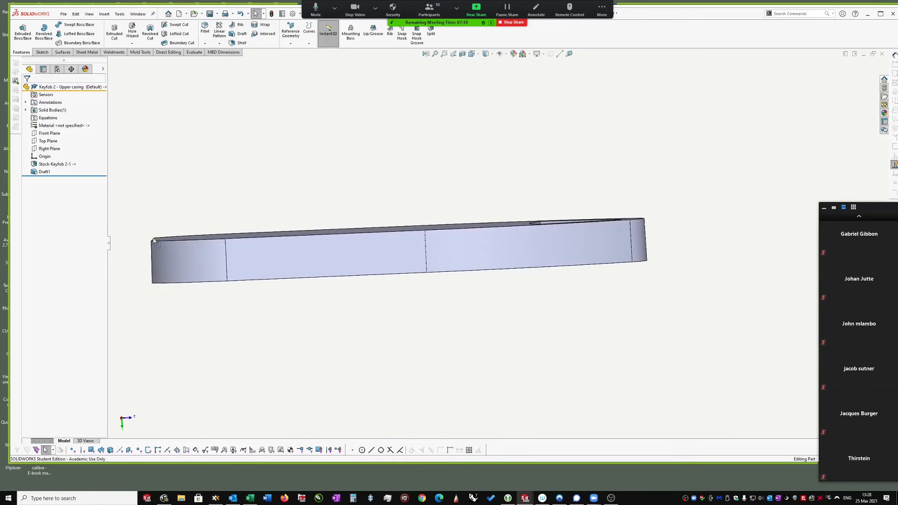
middle_drag(151, 276, 375, 256)
click(375, 255)
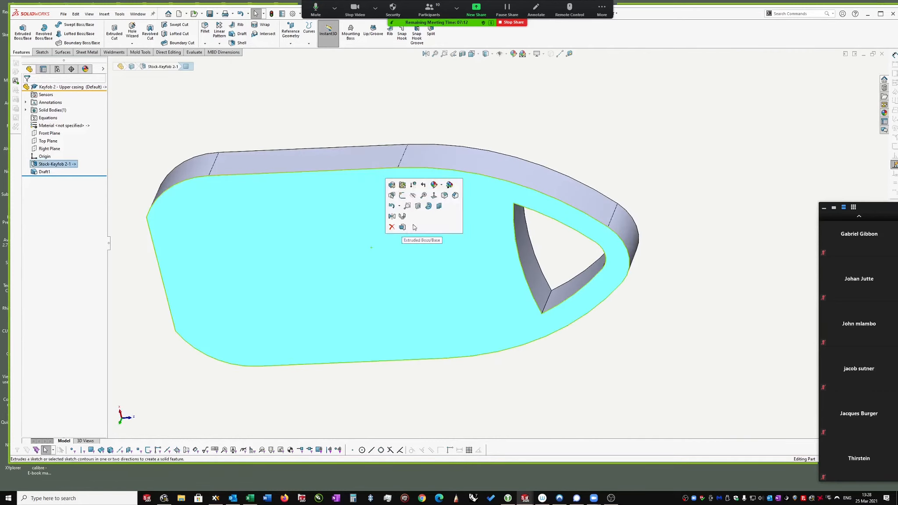
click(240, 44)
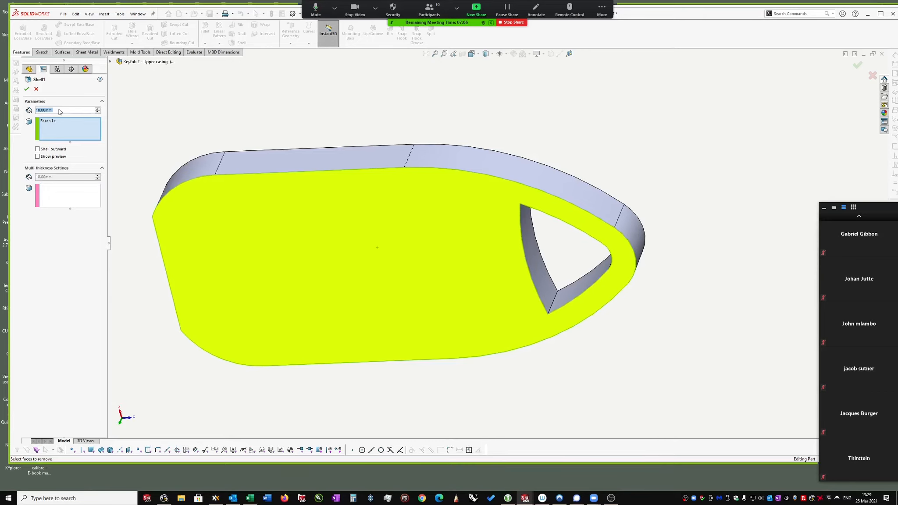
key(BackSpace)
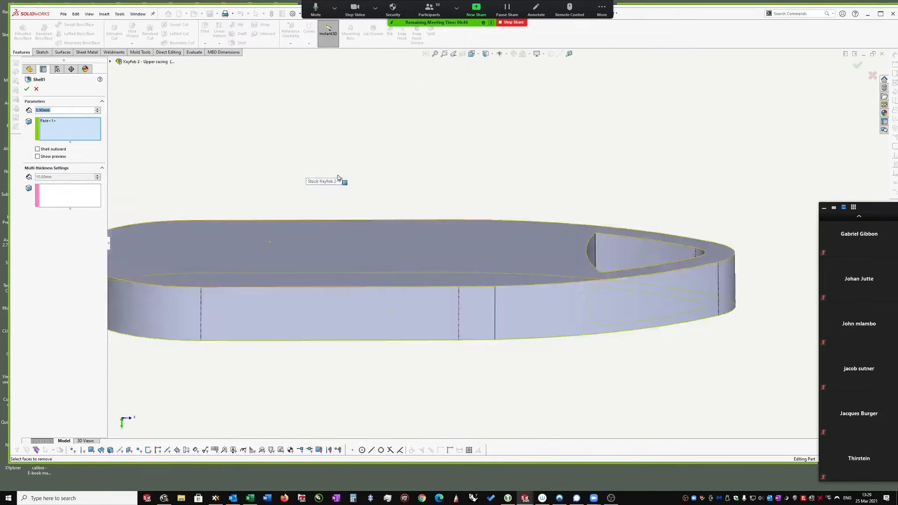
Give the casing's large outer top face its own thickness of 1.20 mm and apply the shell
click(49, 192)
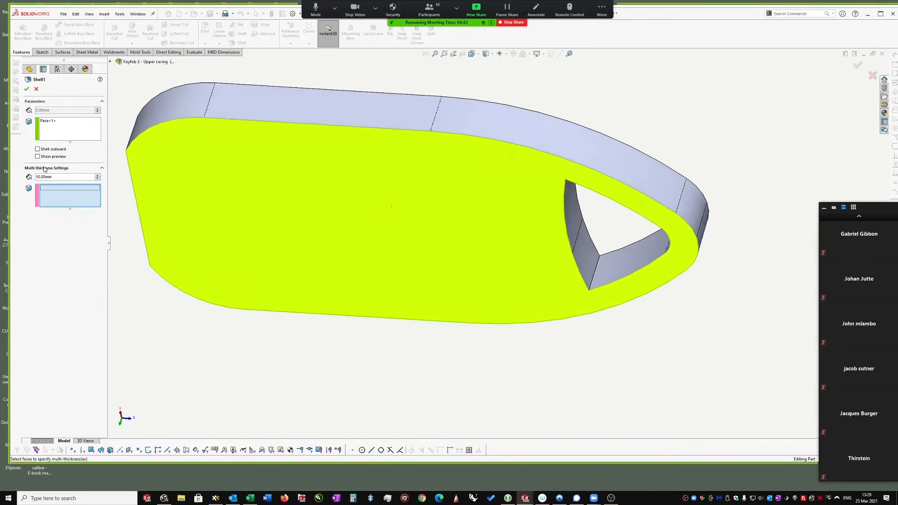
click(387, 164)
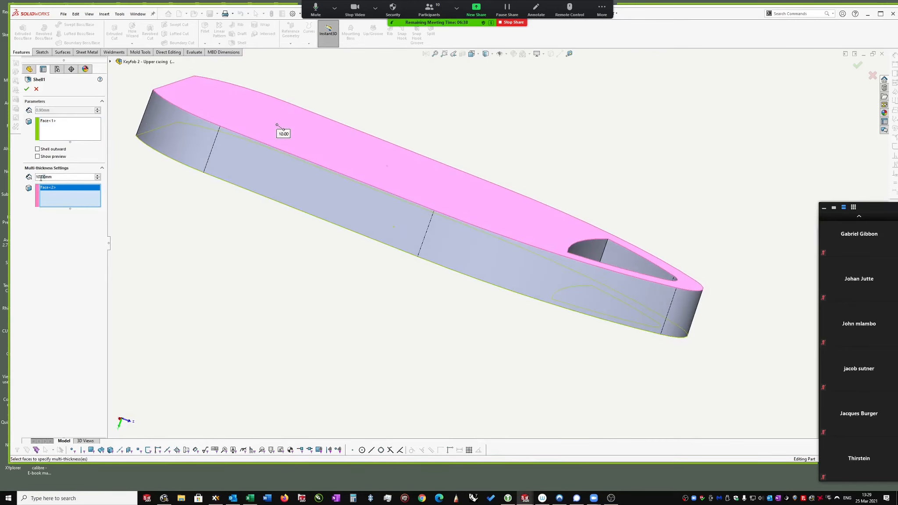
text(1)
text(.20)
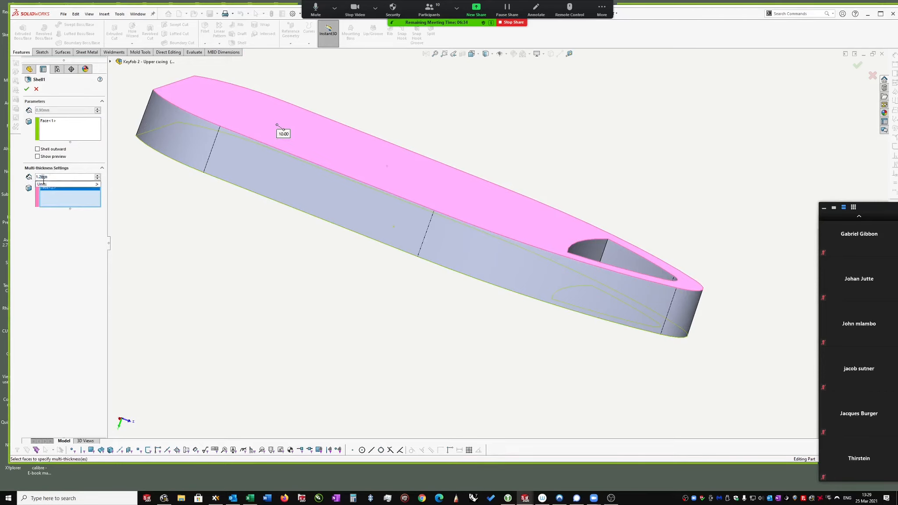
key(Return)
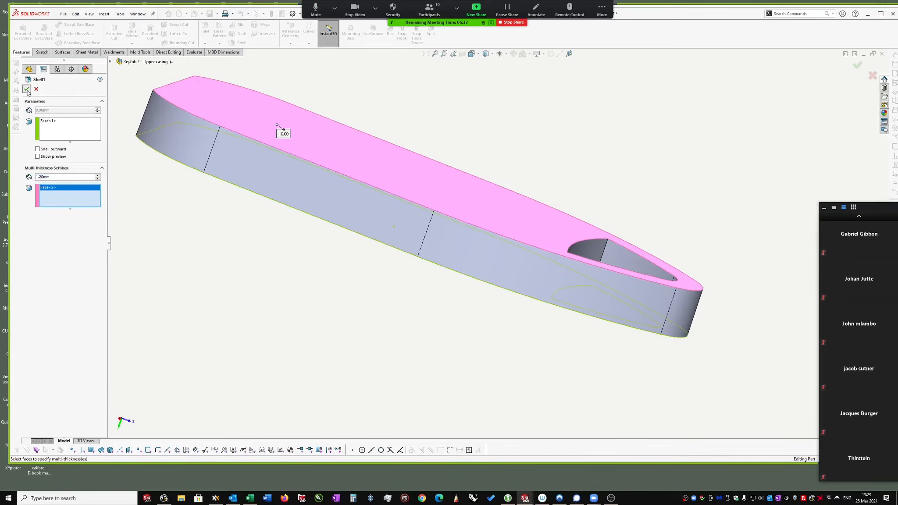
click(27, 91)
Start a Fillet with a 2 mm radius on the two sharp vertical corner edges of the keyring slot
middle_drag(556, 143, 695, 159)
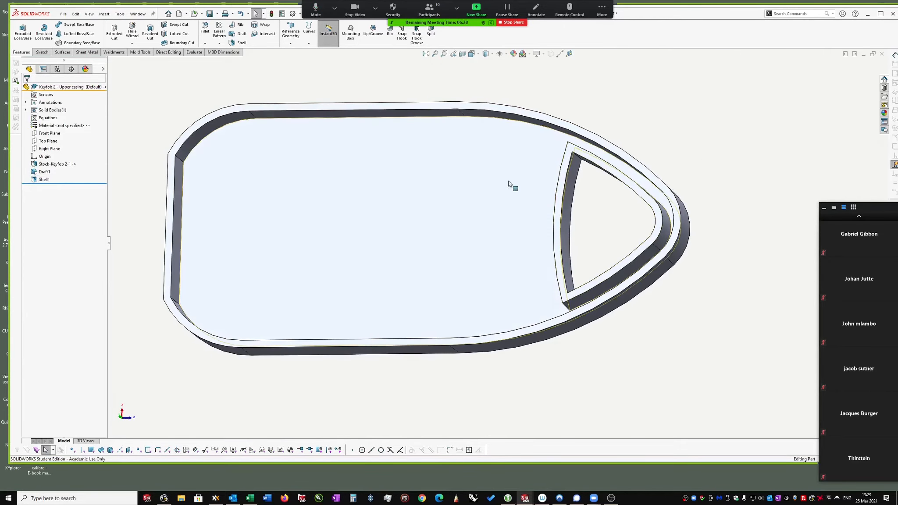
middle_drag(422, 193, 616, 184)
middle_drag(673, 148, 602, 154)
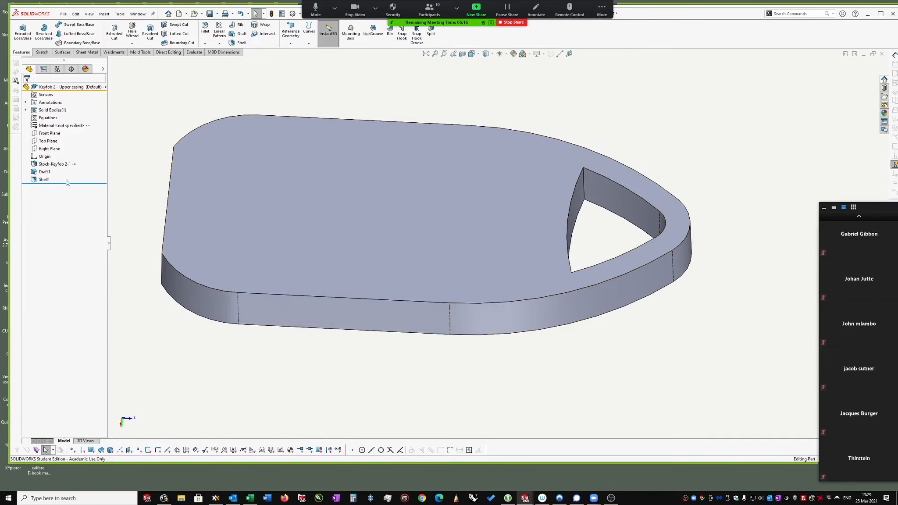
click(389, 268)
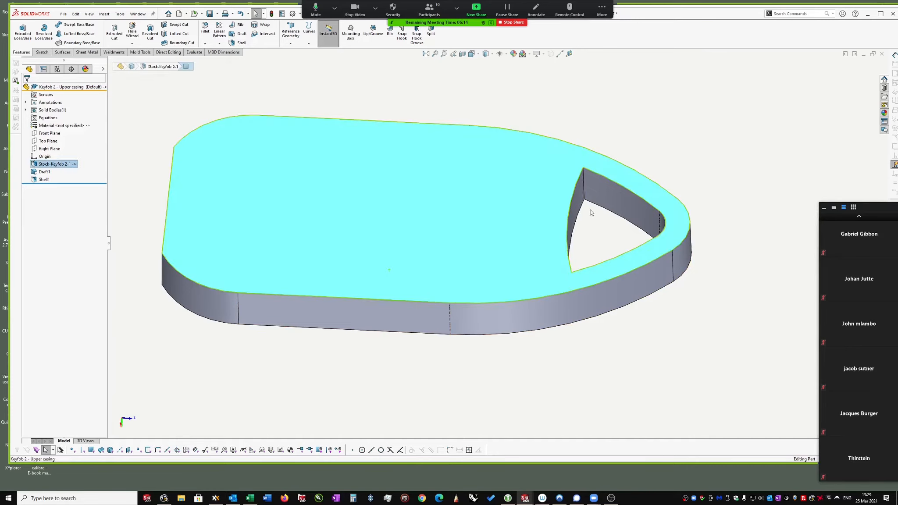
click(669, 153)
middle_drag(675, 136, 592, 192)
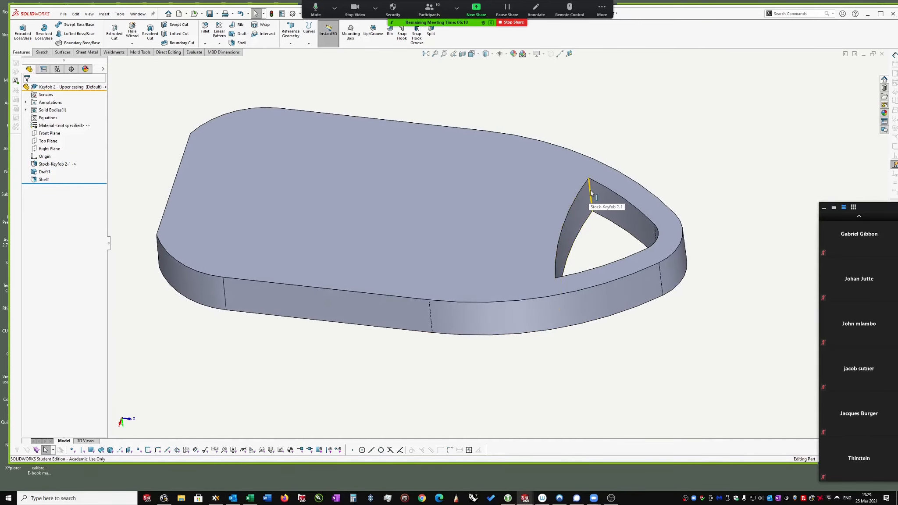
click(590, 193)
middle_drag(634, 188, 372, 365)
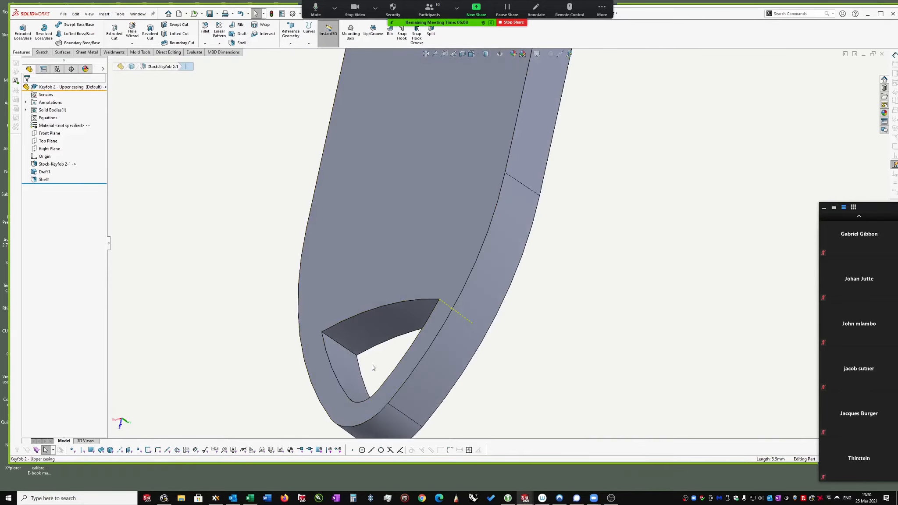
ctrl+click(342, 346)
middle_drag(520, 323, 467, 220)
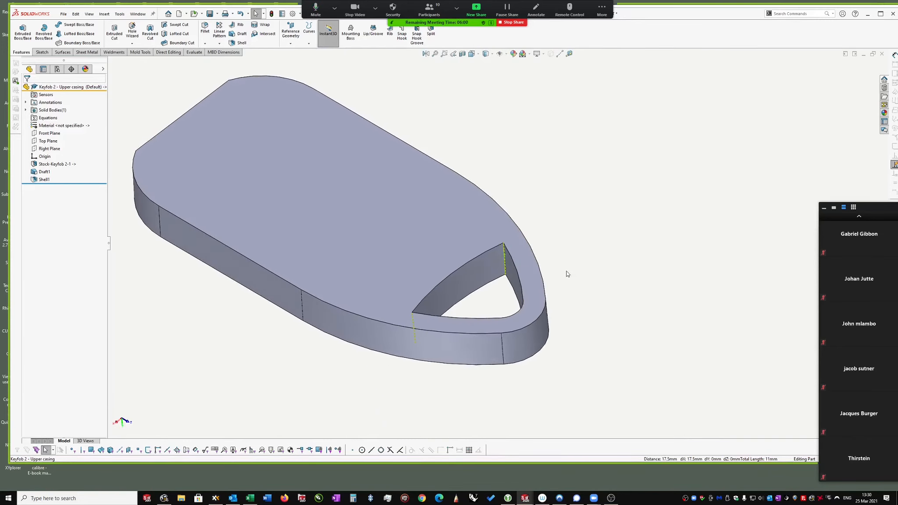
middle_drag(565, 315, 539, 312)
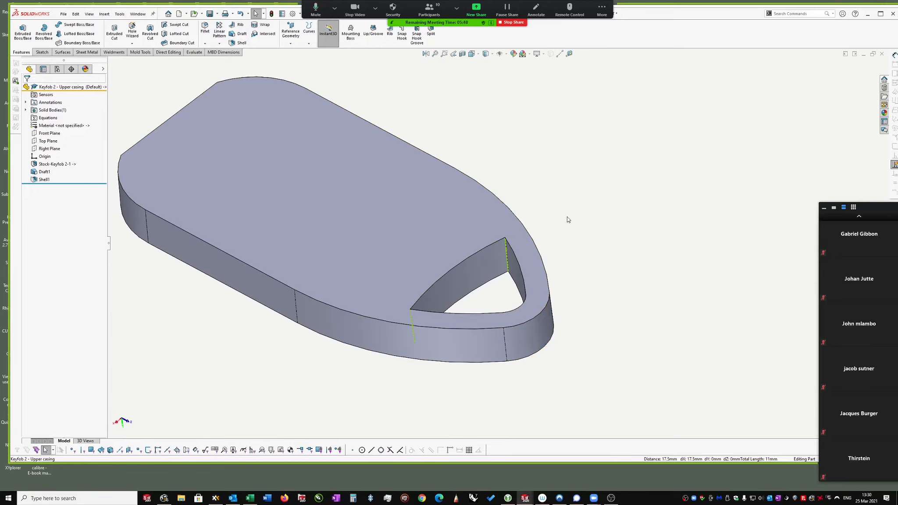
right_drag(567, 217, 606, 227)
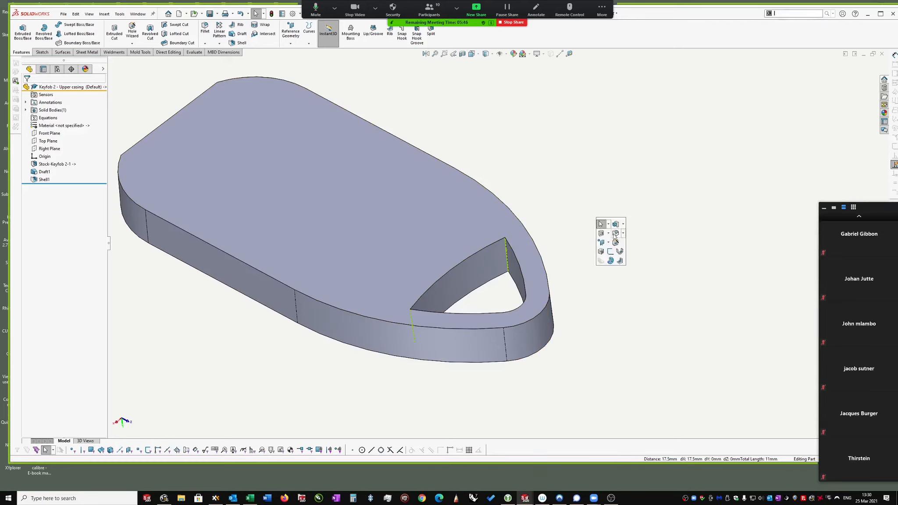
click(205, 28)
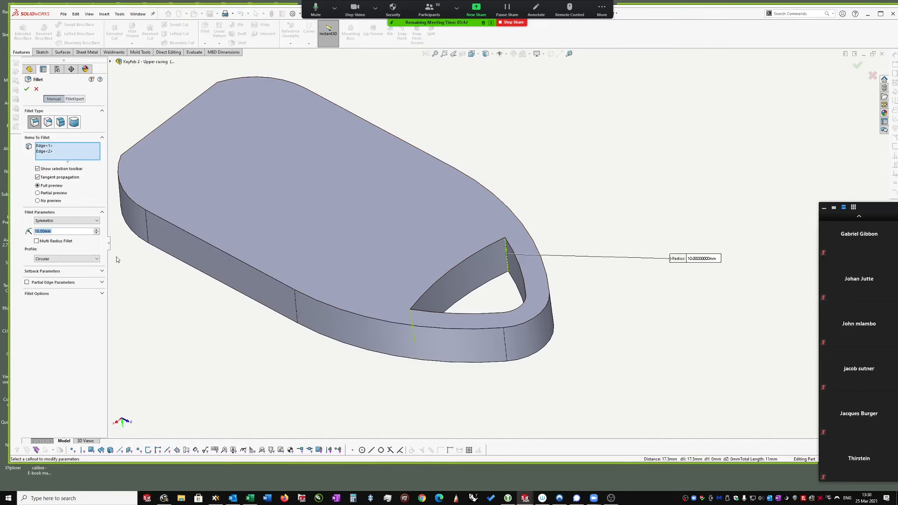
text(2)
key(Return)
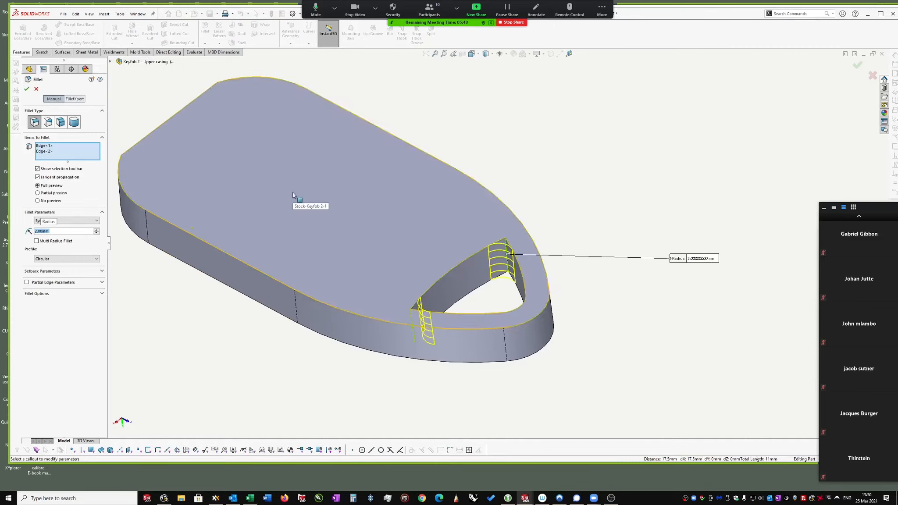
Add the two vertical corner edges at the casing's blunt end to the fillet and apply it
middle_drag(292, 195, 342, 294)
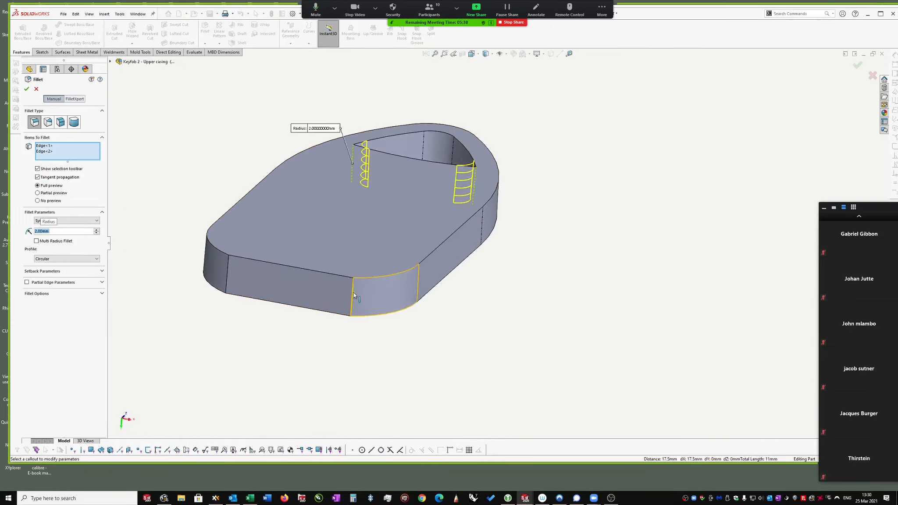
click(353, 293)
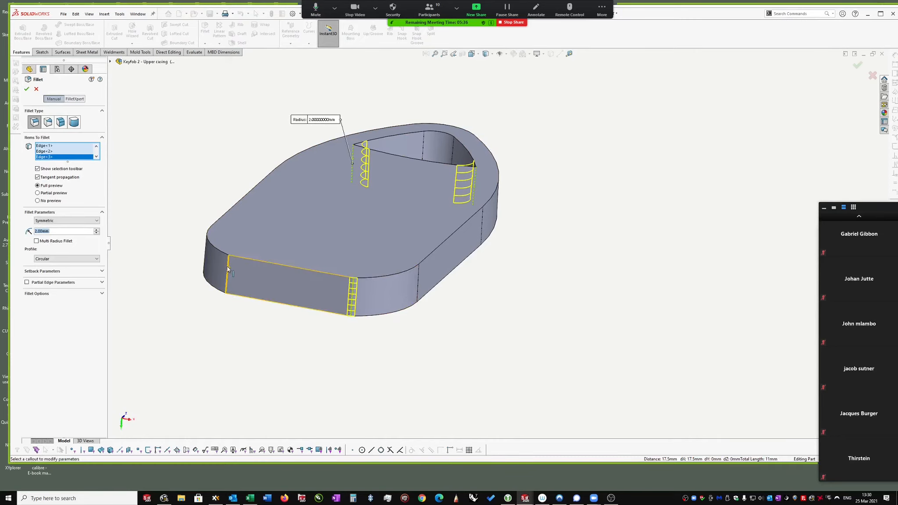
click(229, 269)
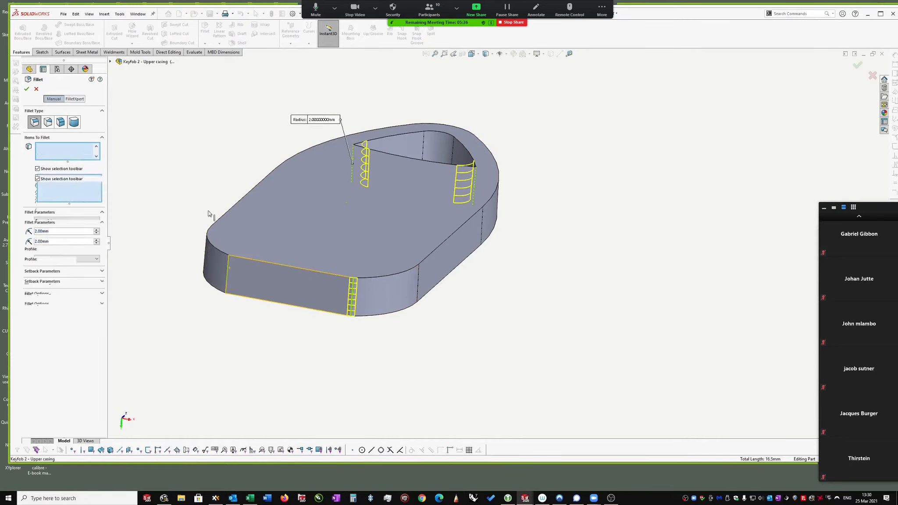
click(27, 90)
Move the vertical corner fillet ahead of the shell in the feature order, directly after the draft
mouse_move(541, 219)
middle_down()
mouse_move(540, 204)
mouse_move(530, 247)
mouse_move(433, 345)
mouse_move(485, 338)
mouse_move(499, 307)
middle_up()
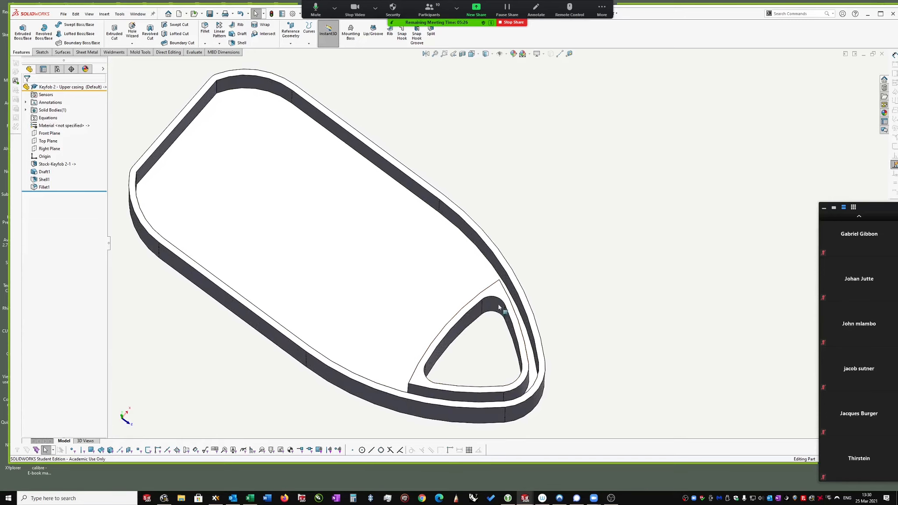
middle_drag(559, 244, 494, 209)
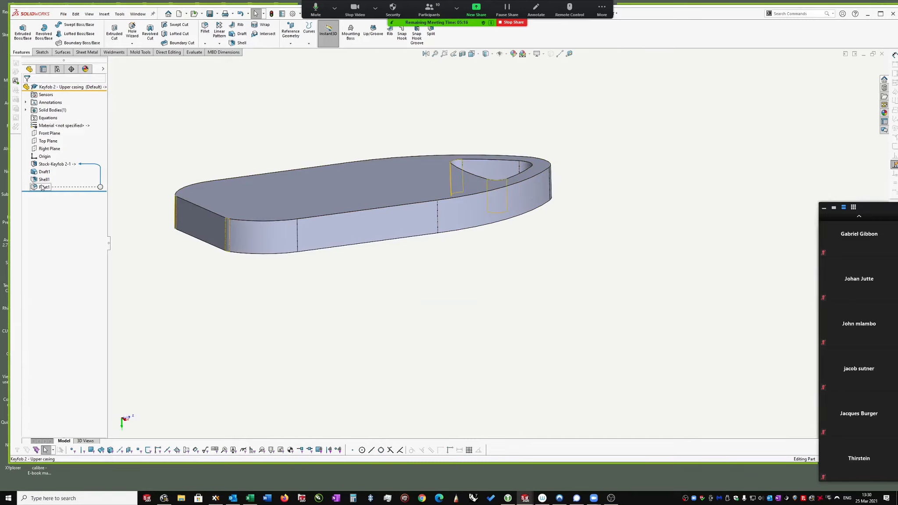
drag(43, 188, 33, 175)
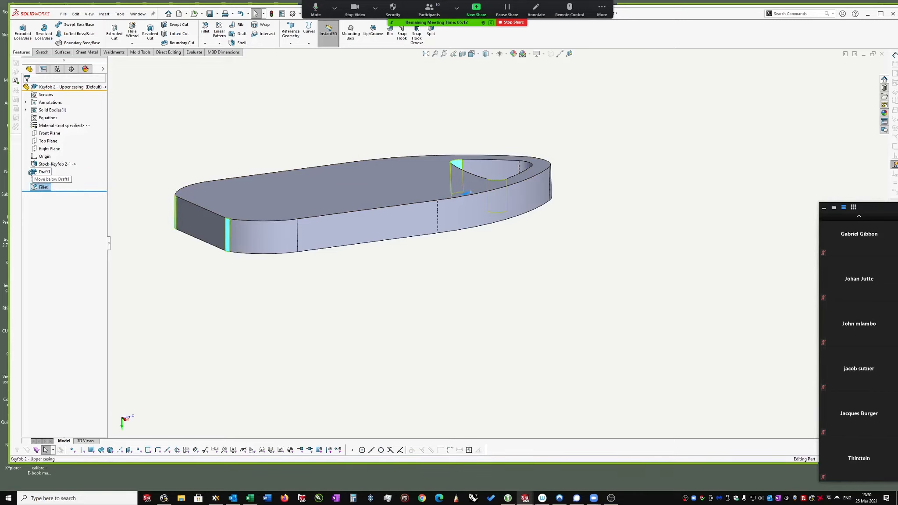
drag(33, 176, 33, 177)
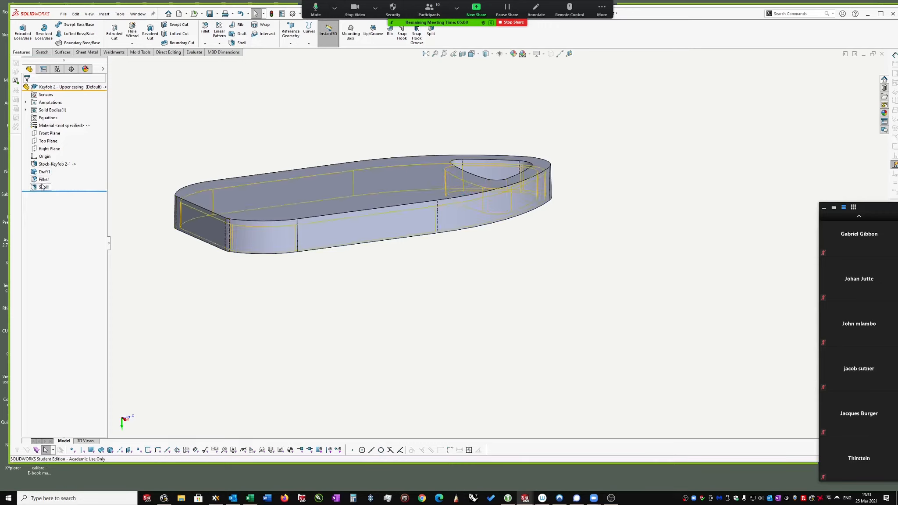
Fillet all edges of the casing's outer top face, including the keyring slot rim, with a 1 mm radius
middle_drag(304, 212, 534, 255)
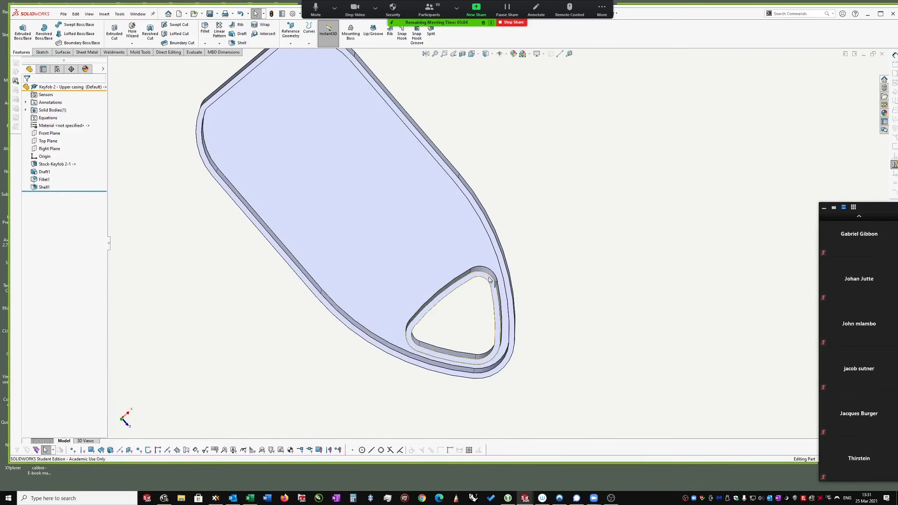
middle_drag(490, 281, 490, 284)
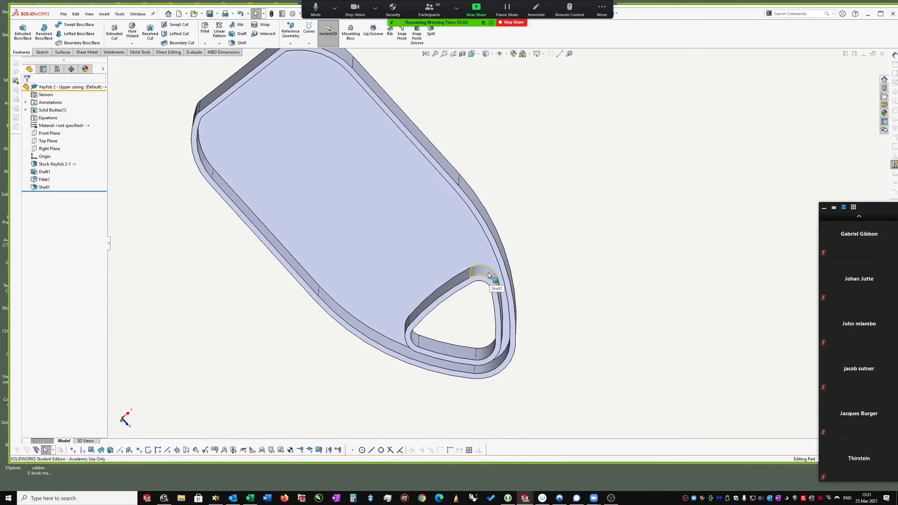
middle_drag(564, 252, 394, 195)
click(394, 193)
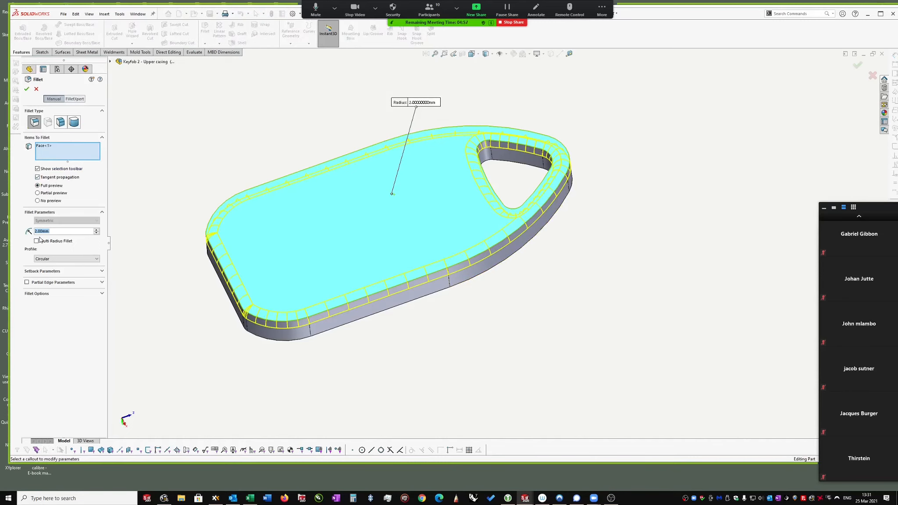
text(1)
key(Return)
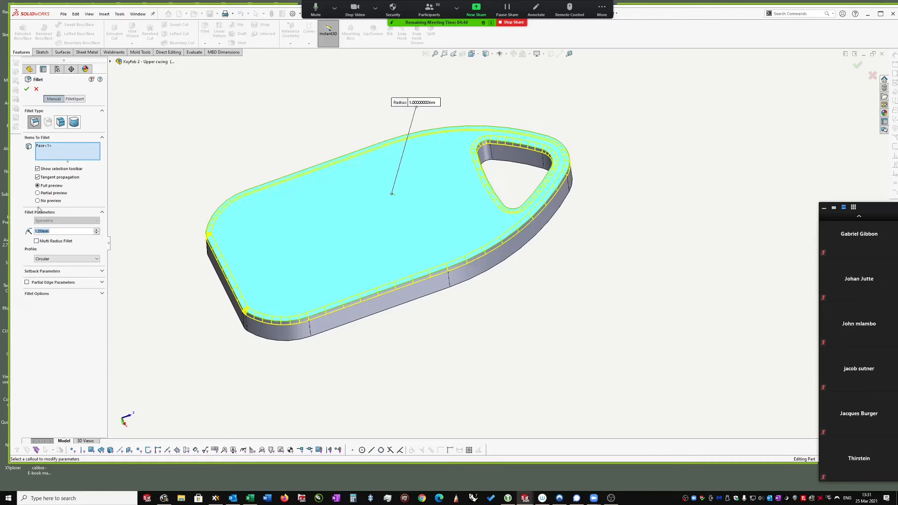
click(27, 89)
Try to move the 1 mm top-face fillet ahead of the shell in the feature order, and examine the inner corners
middle_drag(515, 274, 357, 192)
scroll(509, 148, down, 4)
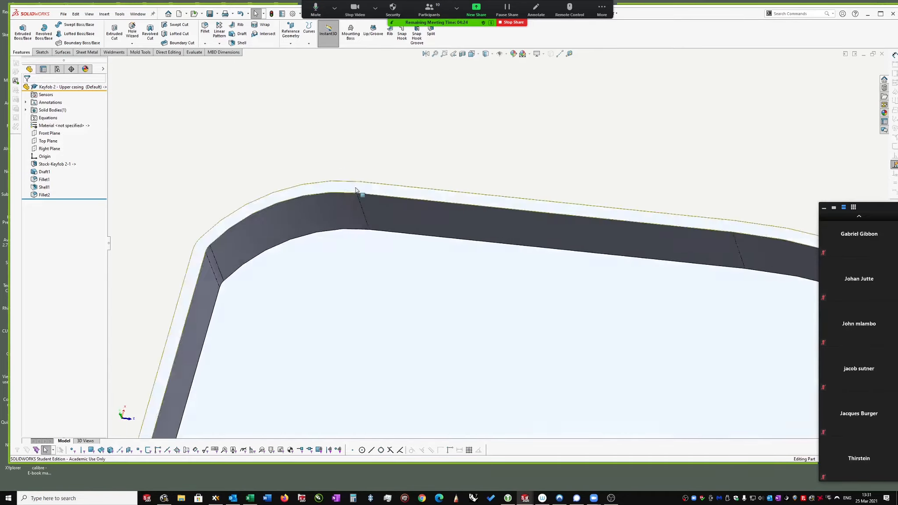
click(39, 196)
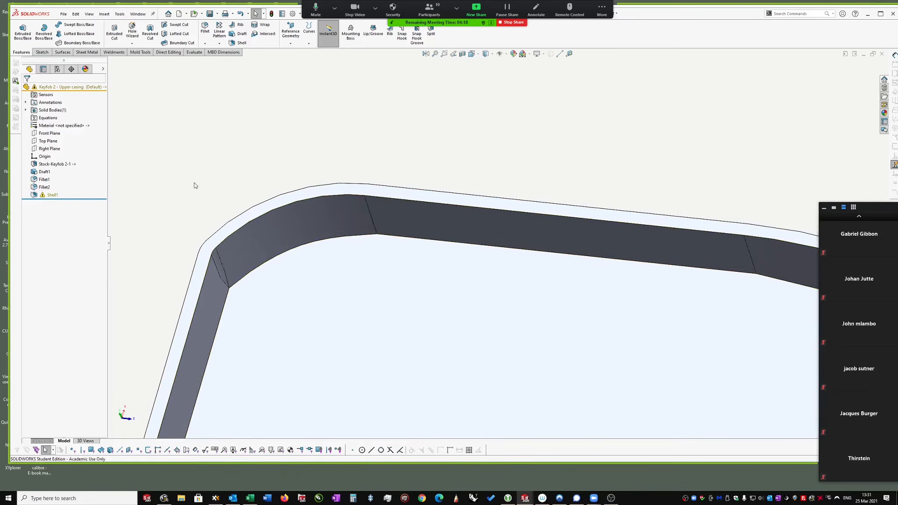
click(45, 195)
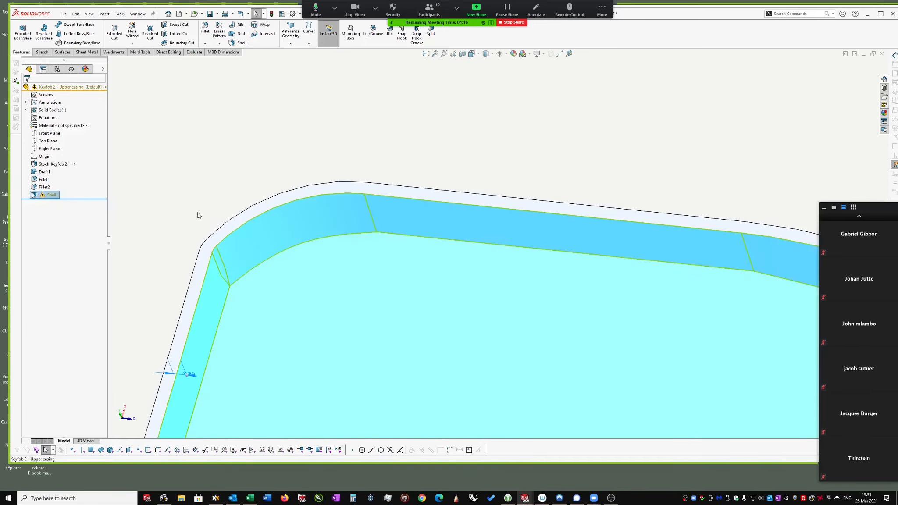
scroll(332, 172, up, 5)
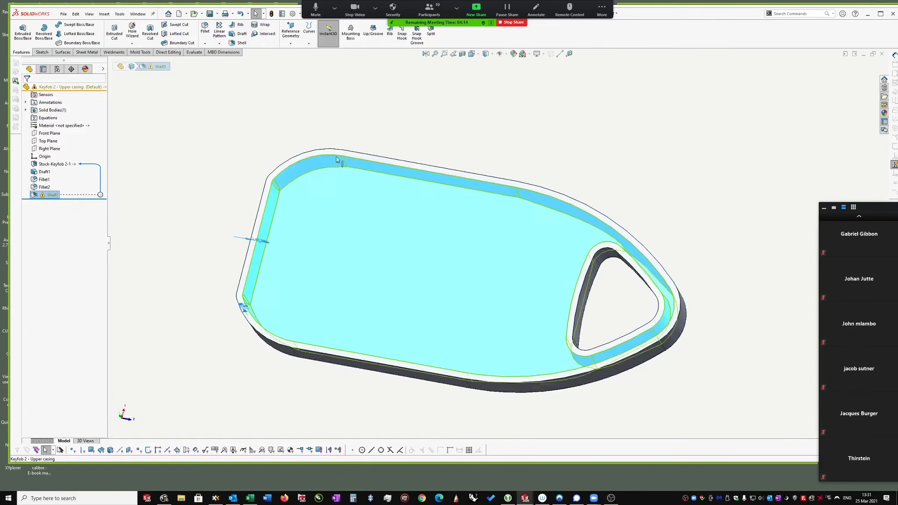
middle_drag(336, 158, 300, 222)
scroll(293, 224, down, 3)
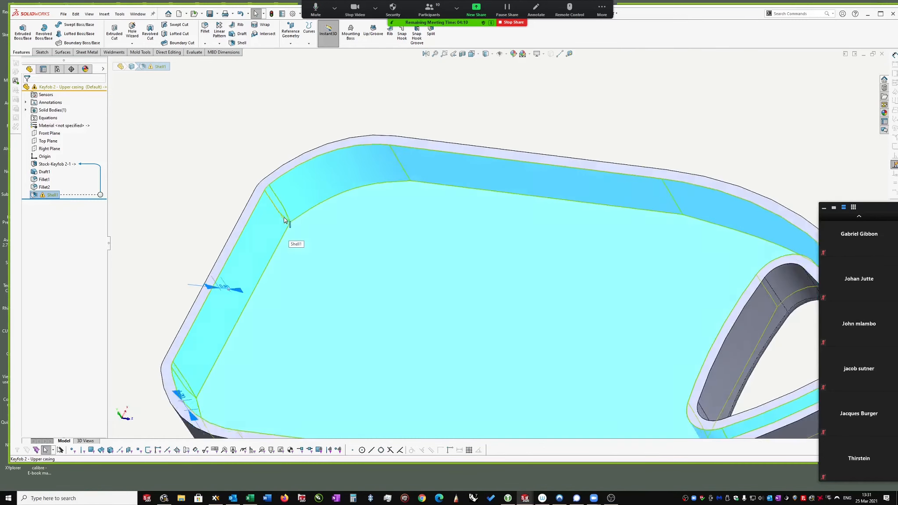
click(178, 199)
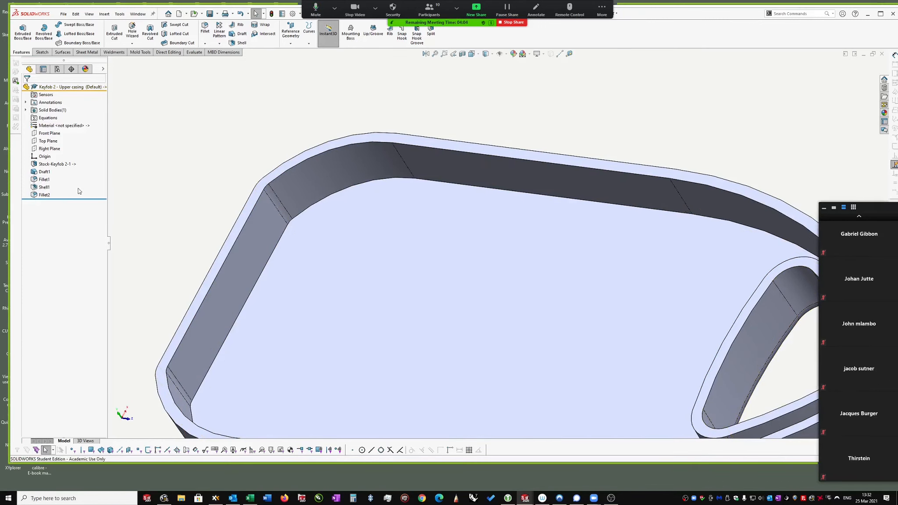
Fillet the edges of the upper casing's inner floor face with a 0.20 mm radius
click(434, 185)
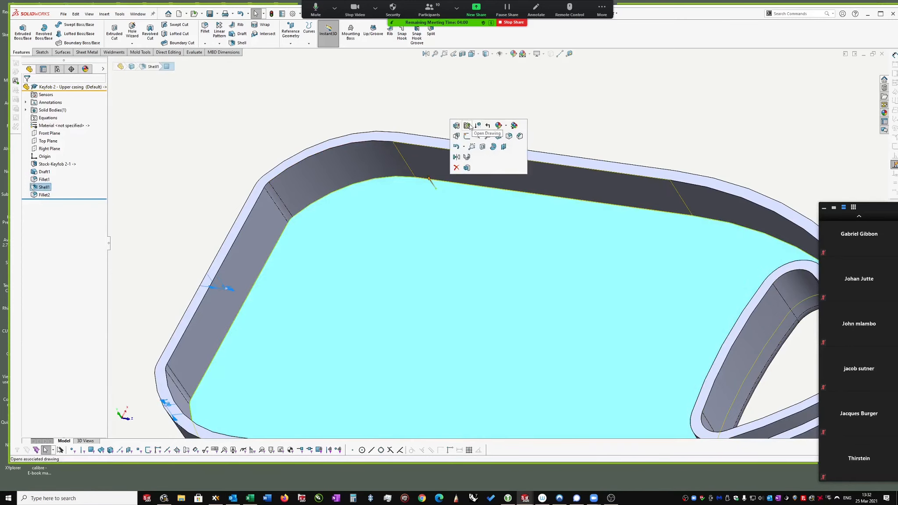
click(509, 137)
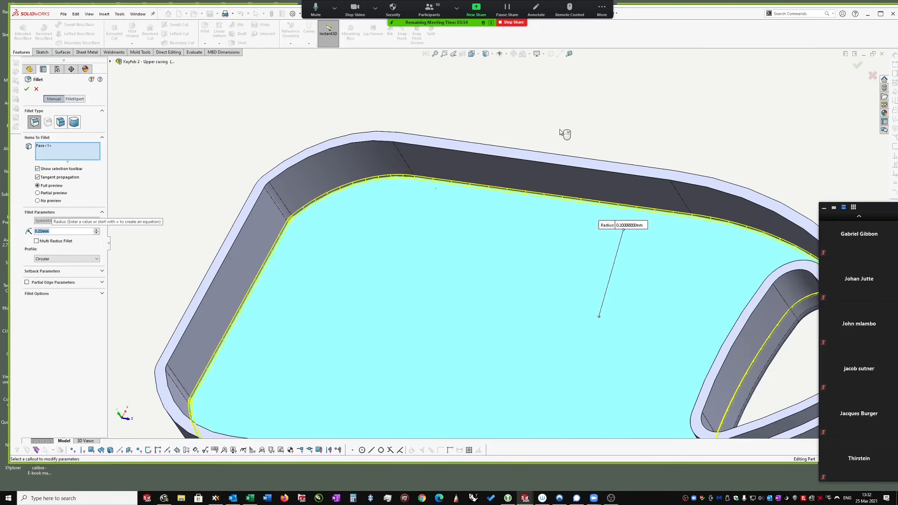
click(27, 89)
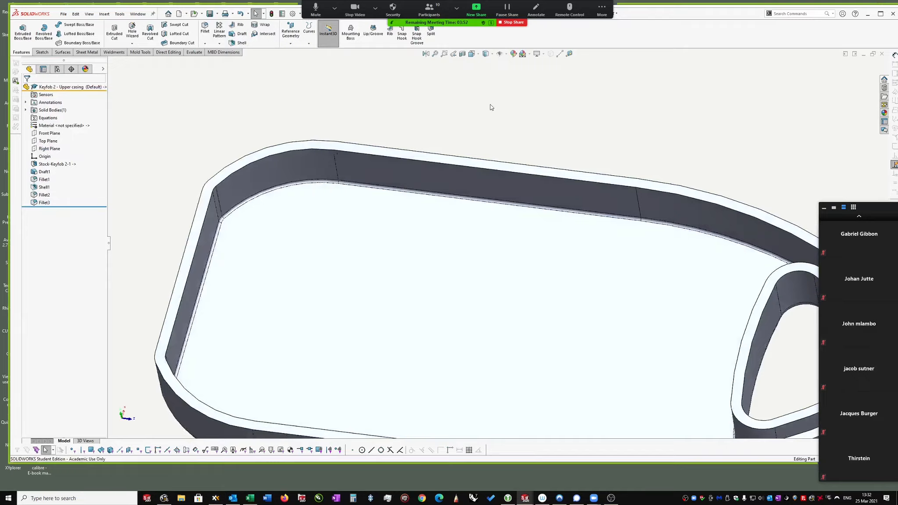
middle_drag(490, 104, 533, 177)
middle_drag(723, 201, 666, 204)
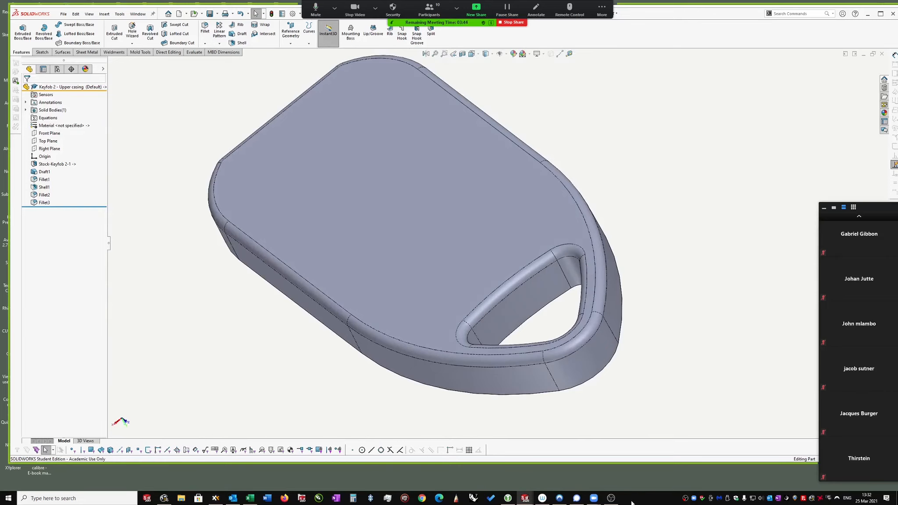
mouse_move(599, 500)
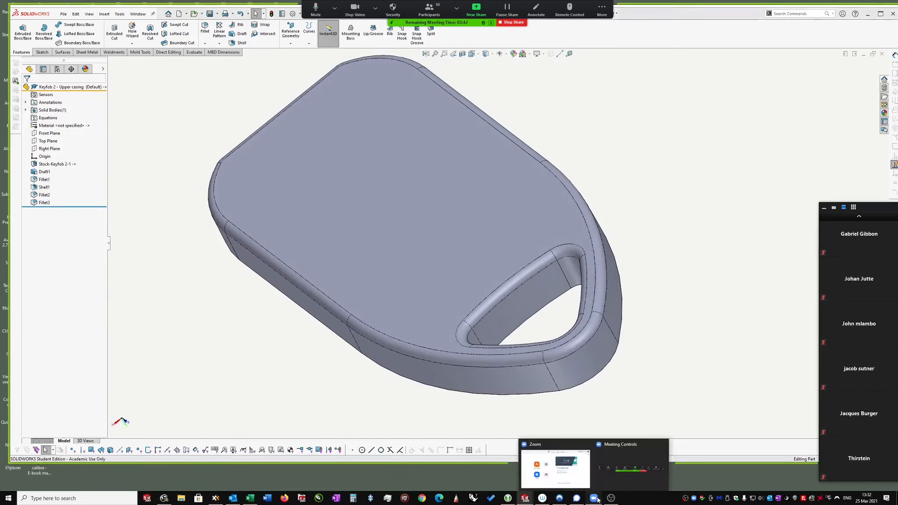
click(553, 444)
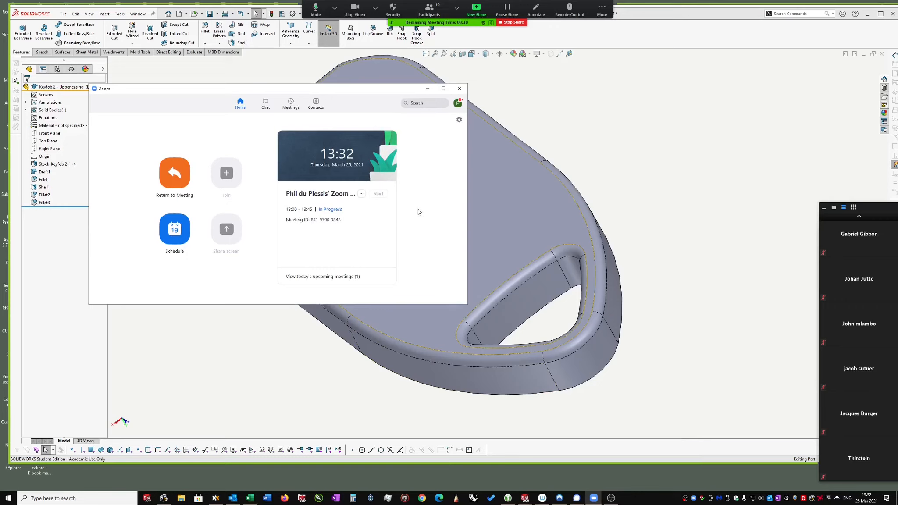
click(427, 88)
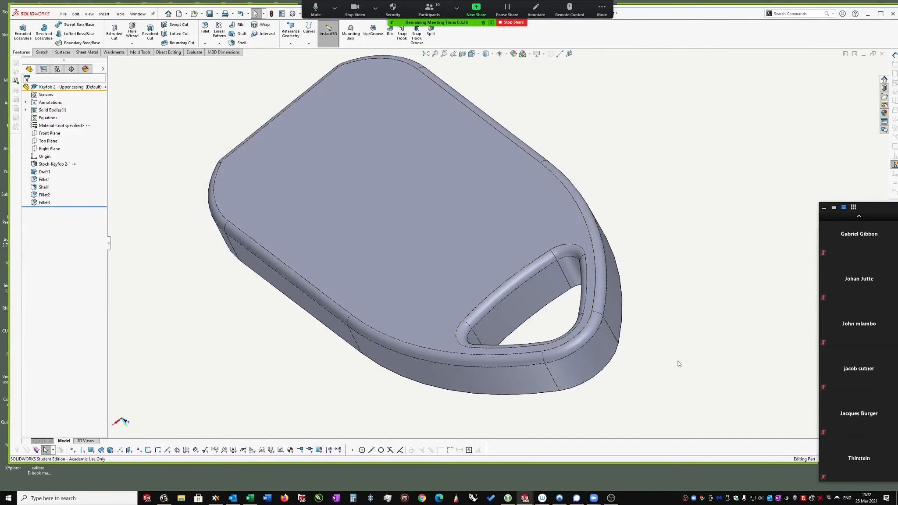
middle_drag(653, 214, 652, 188)
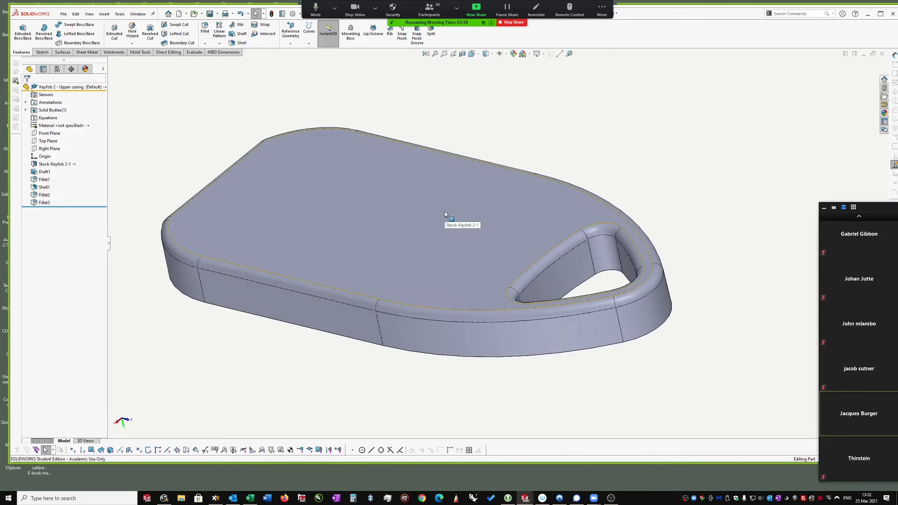
middle_drag(441, 214, 634, 160)
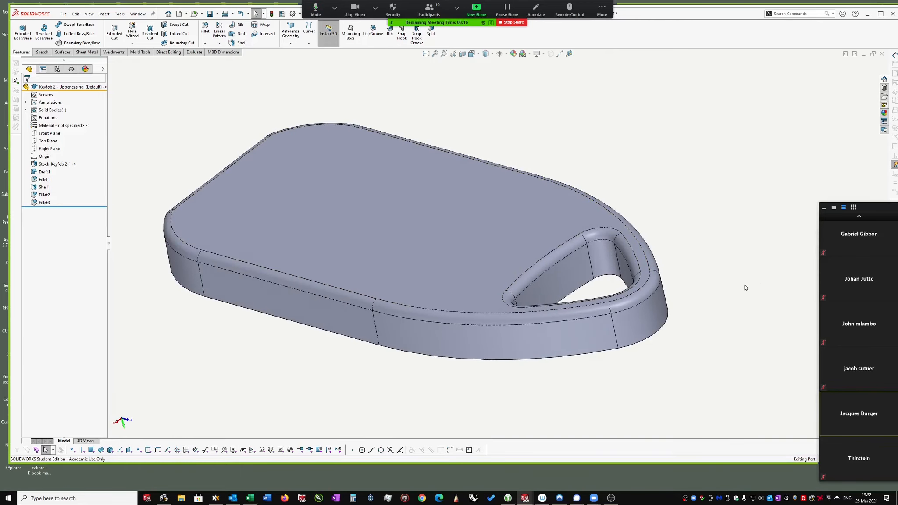
right_drag(765, 227, 763, 242)
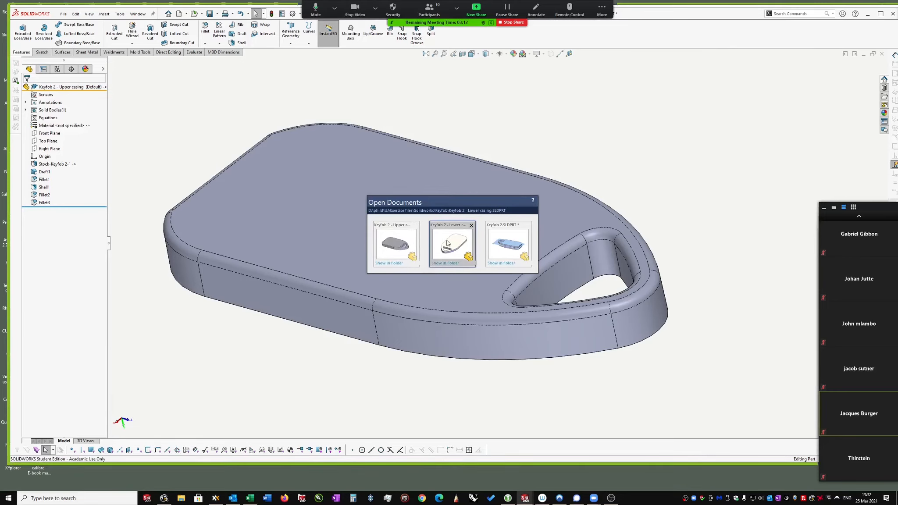
click(720, 188)
middle_drag(625, 255, 562, 313)
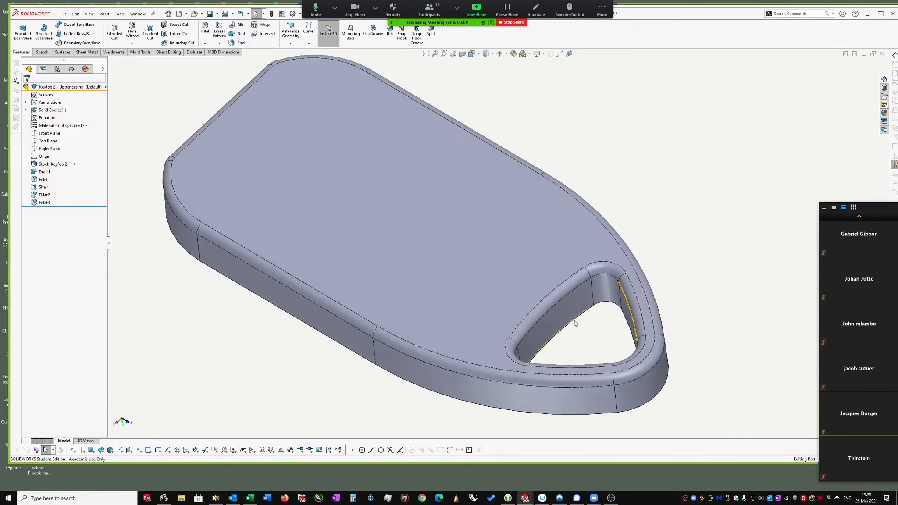
middle_drag(665, 273, 697, 246)
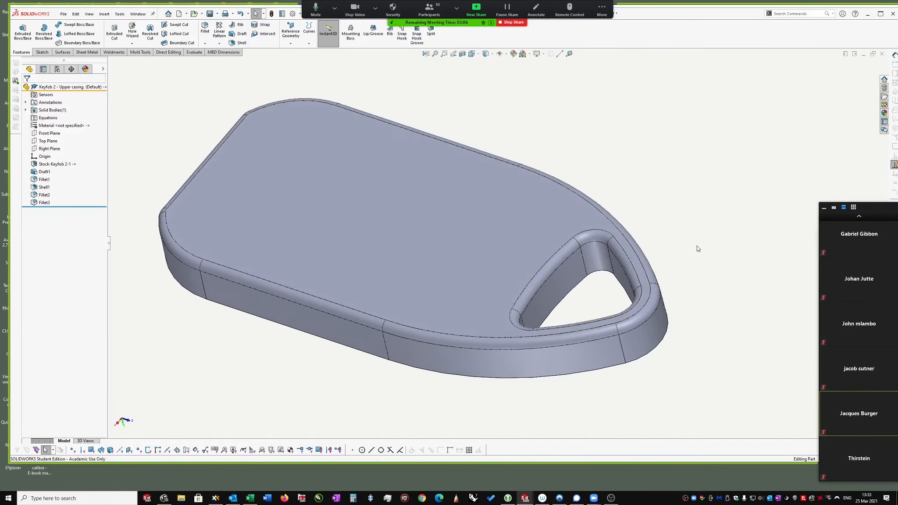
Switch to the main Keyfob 2 part and hide the extruded splitting surface
right_drag(693, 249, 692, 280)
right_drag(720, 243, 719, 270)
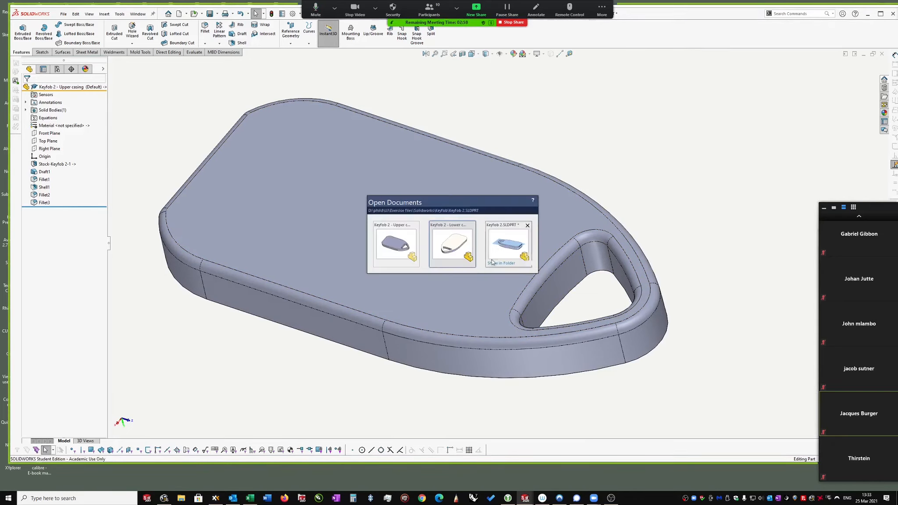
click(513, 240)
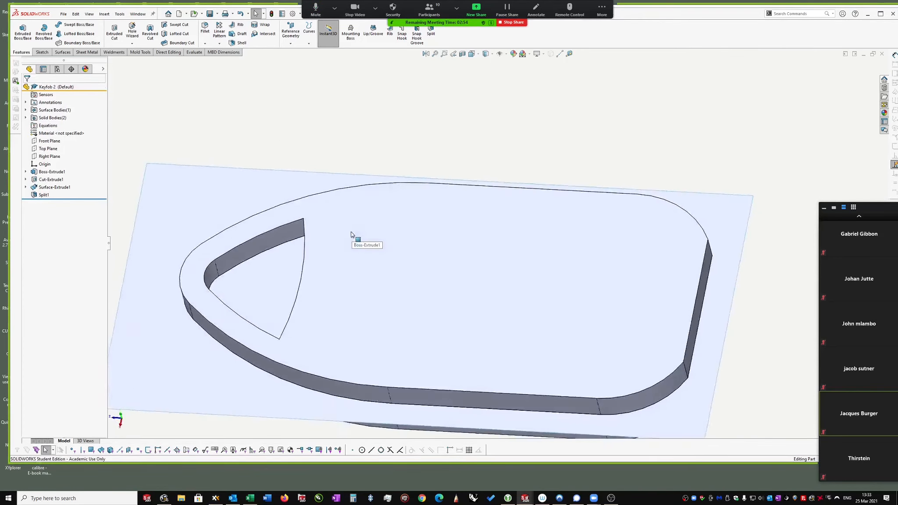
click(178, 239)
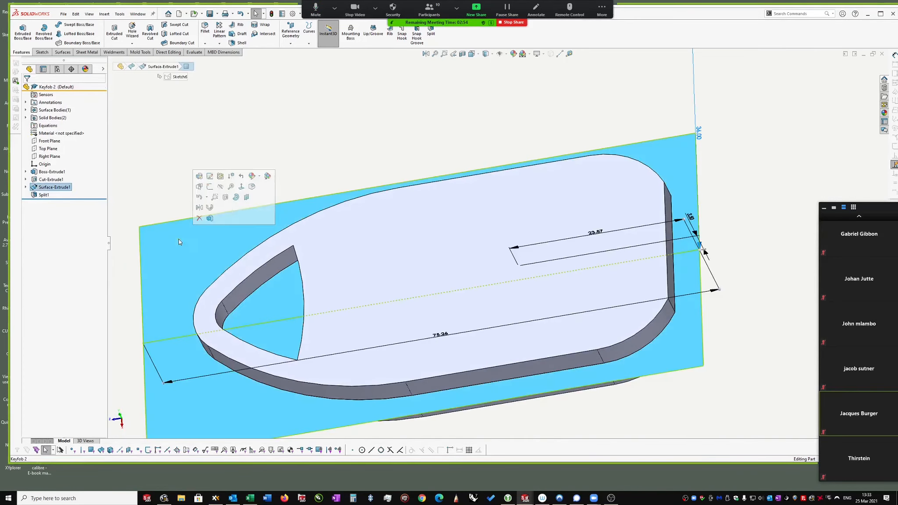
click(221, 188)
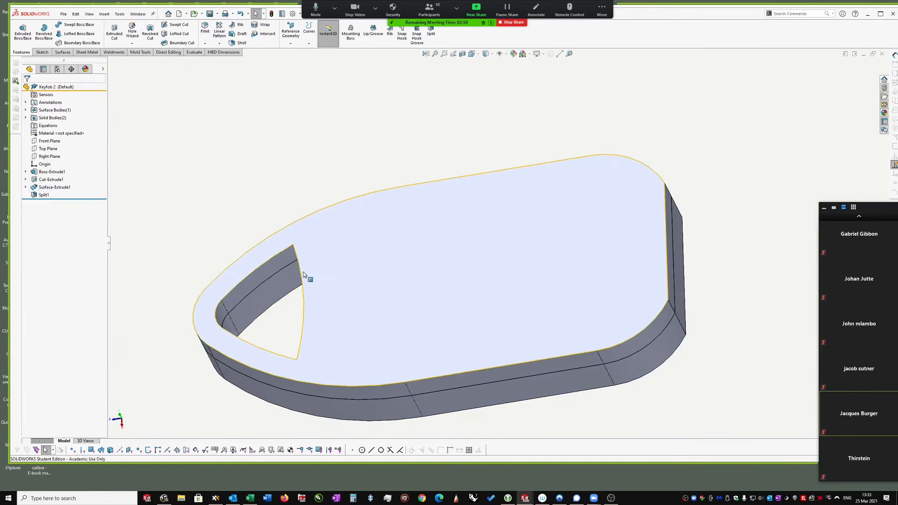
Set the lengthwise distance locating the keyring slot's curved edge in the cut sketch to 34 mm and rebuild
click(312, 261)
double_click(316, 270)
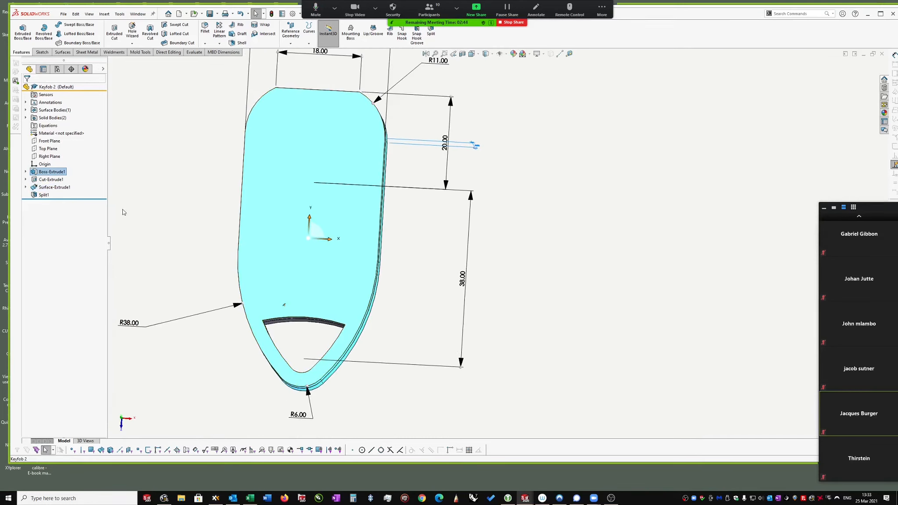
click(49, 180)
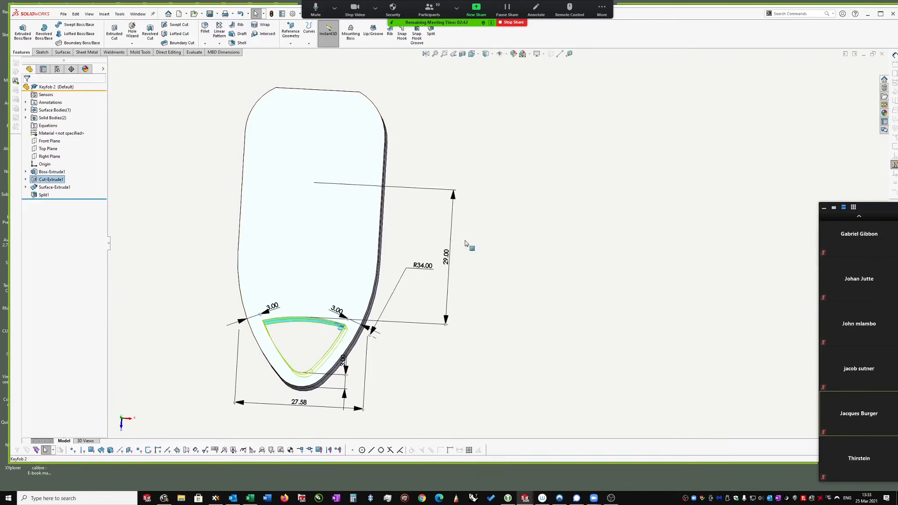
click(446, 258)
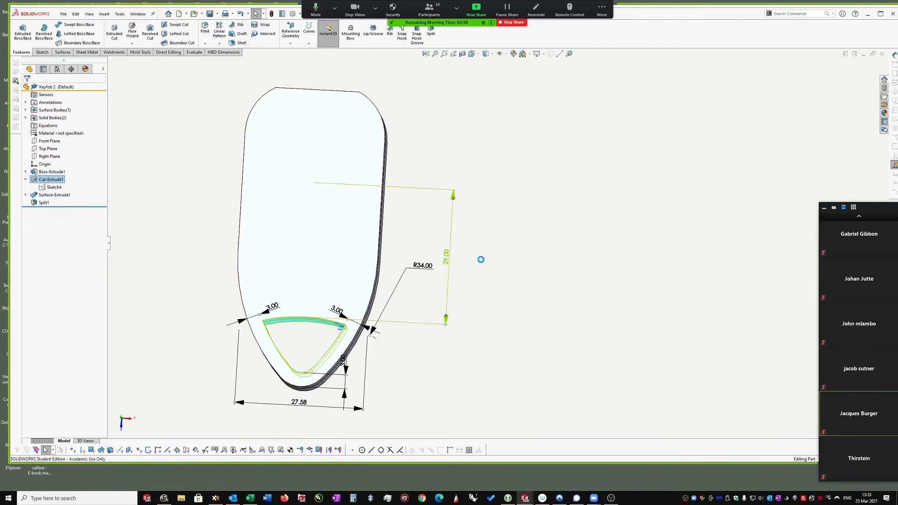
text(32)
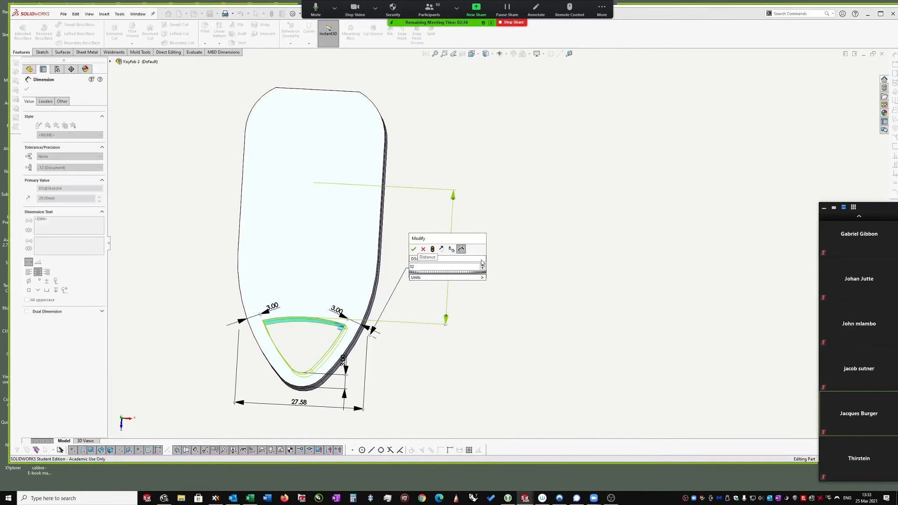
key(BackSpace)
text(4)
click(433, 250)
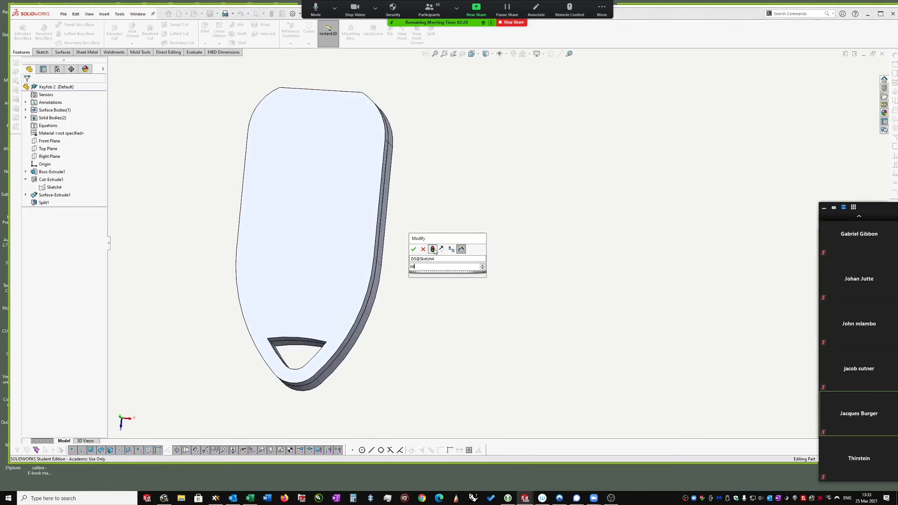
click(413, 249)
click(591, 238)
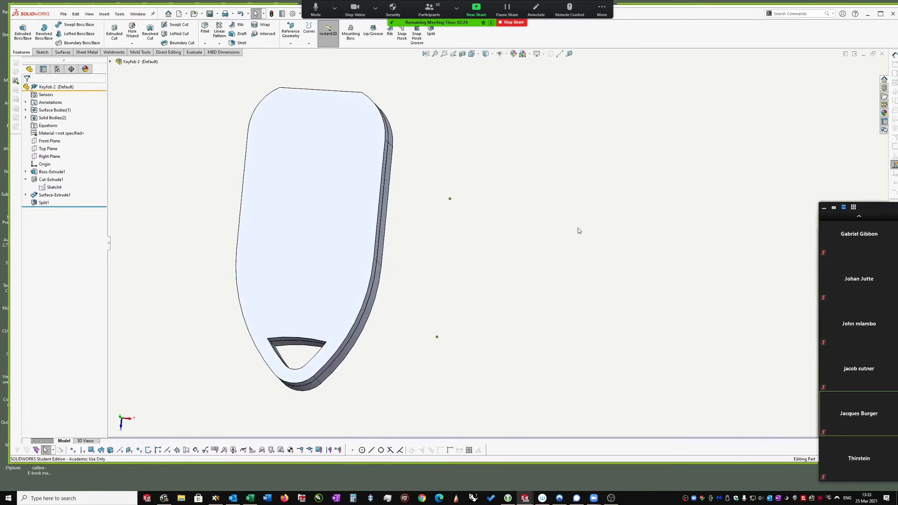
Examine how the changed keyring slot carries over to the upper and lower casing part files
middle_drag(579, 231, 579, 238)
right_drag(579, 237, 577, 274)
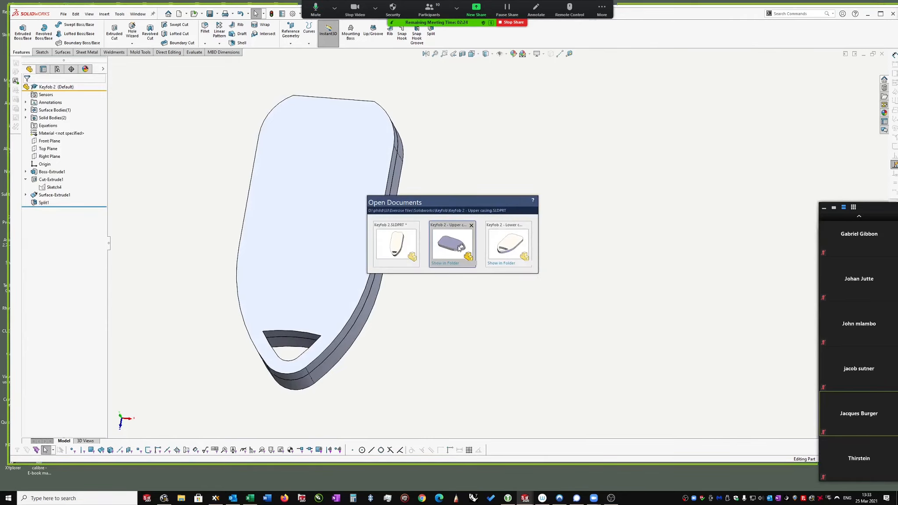
click(459, 248)
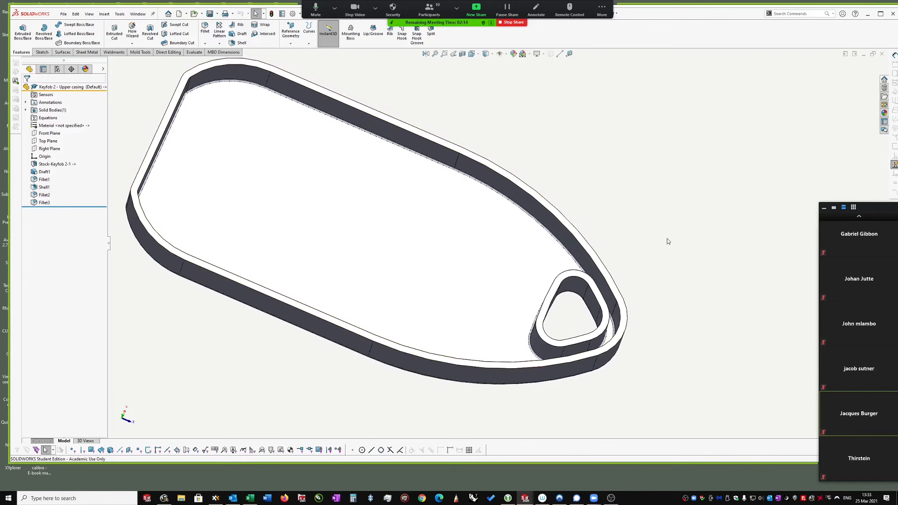
key(ctrl+Tab)
key(ctrl+Tab)
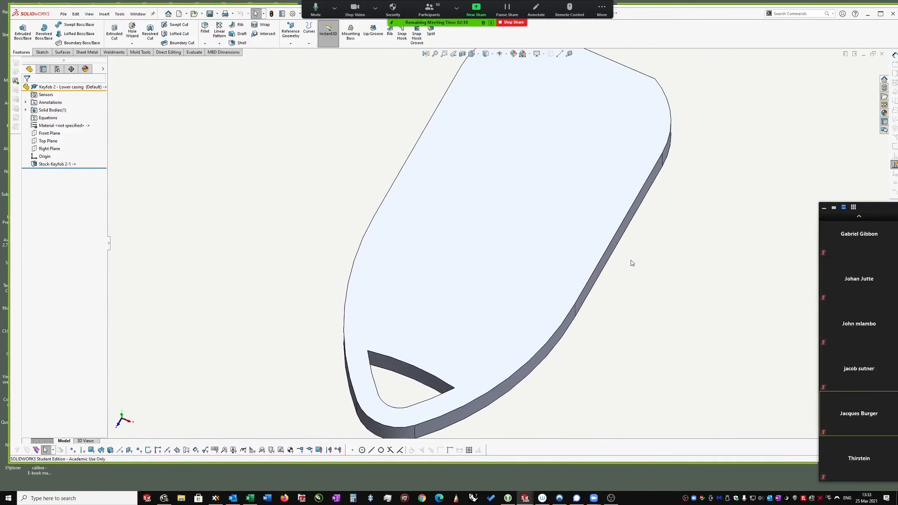
key(ctrl+Tab)
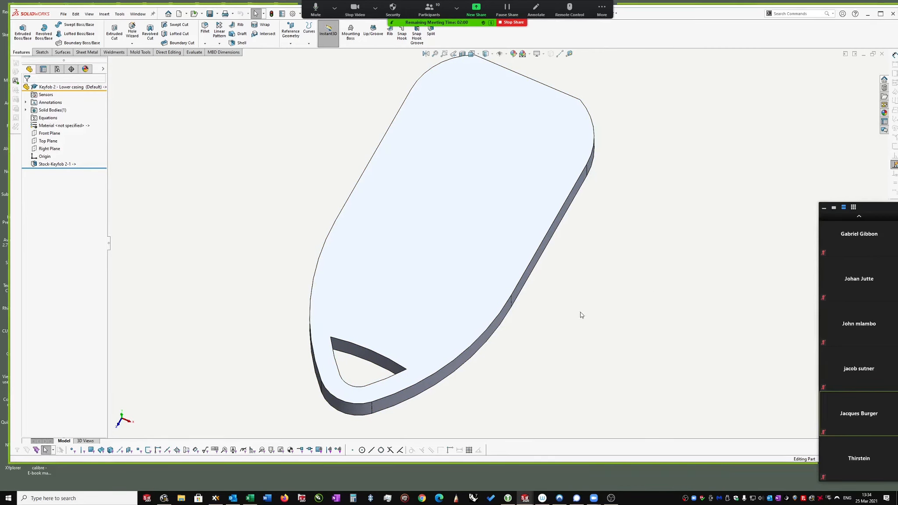
Return to the main Keyfob 2 part and set the lengthwise distance locating the keyring slot's curved edge to 22 mm
key(ctrl+Tab)
key(ctrl+Tab)
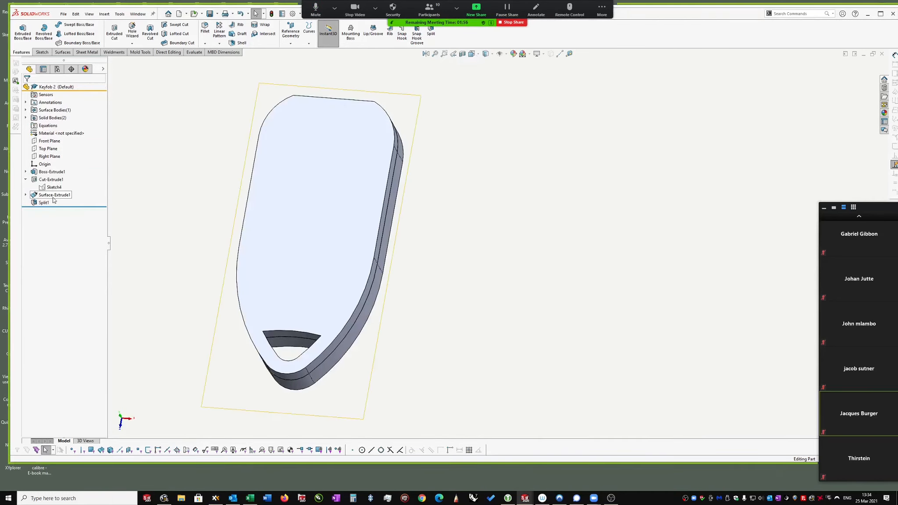
double_click(53, 196)
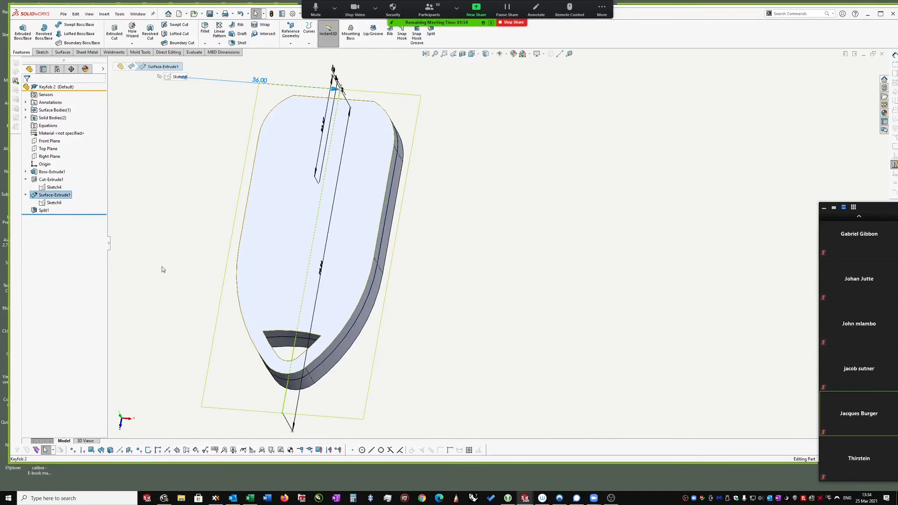
double_click(50, 180)
double_click(453, 269)
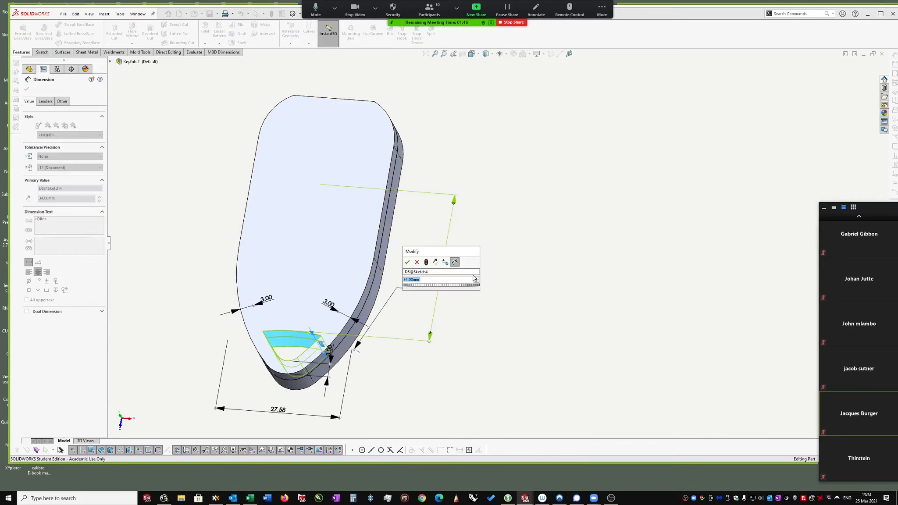
text(22)
key(Return)
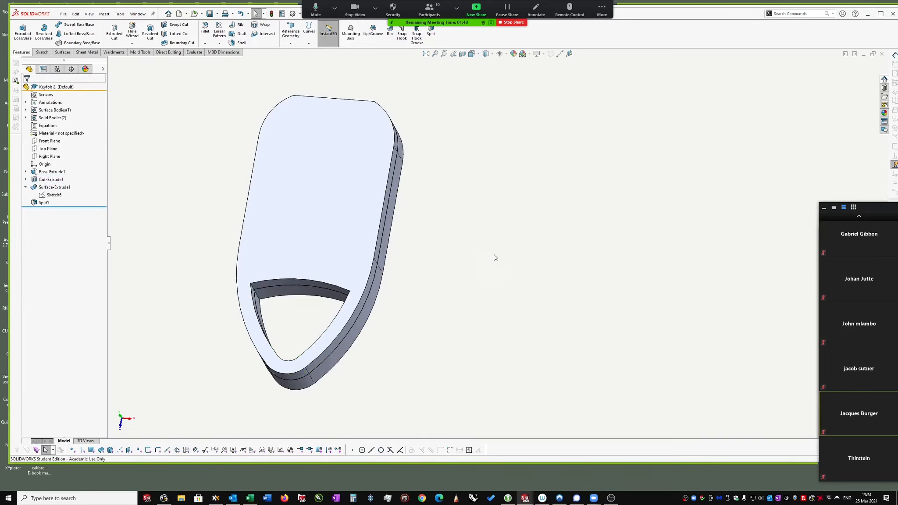
Inspect the enlarged keyring slot in the main part, the lower casing and the upper casing
middle_drag(494, 255, 527, 278)
key(ctrl+Tab)
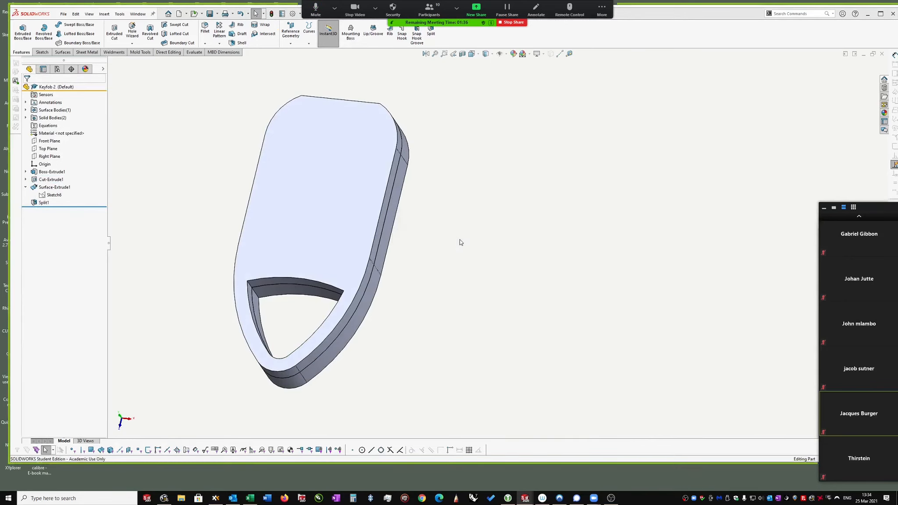
middle_drag(504, 246, 618, 270)
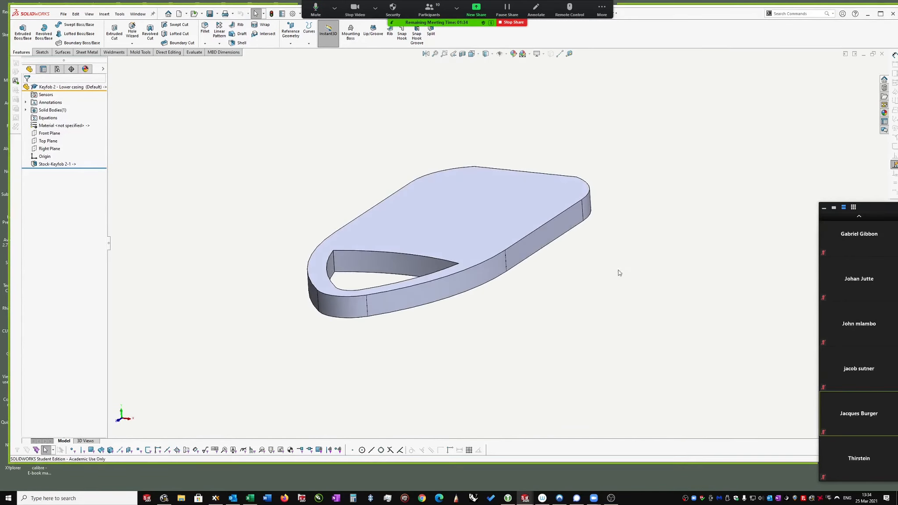
key(ctrl+Tab)
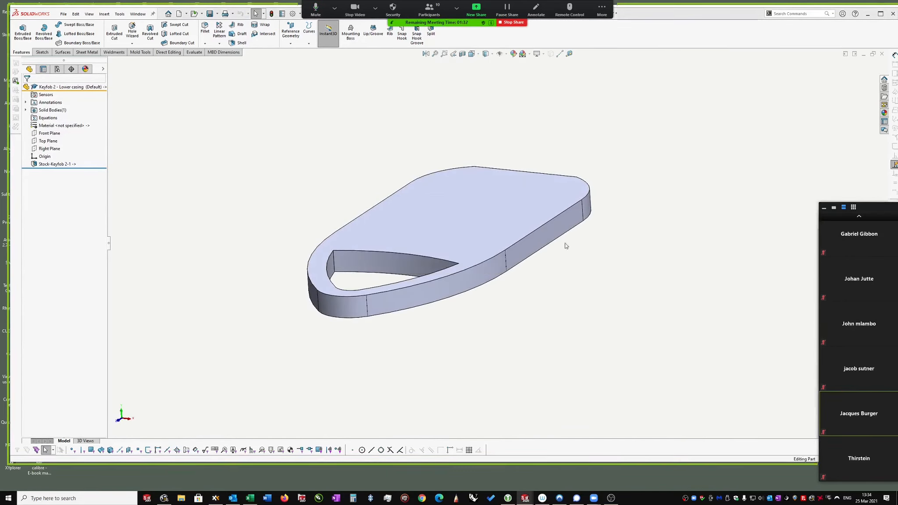
middle_drag(610, 245, 607, 445)
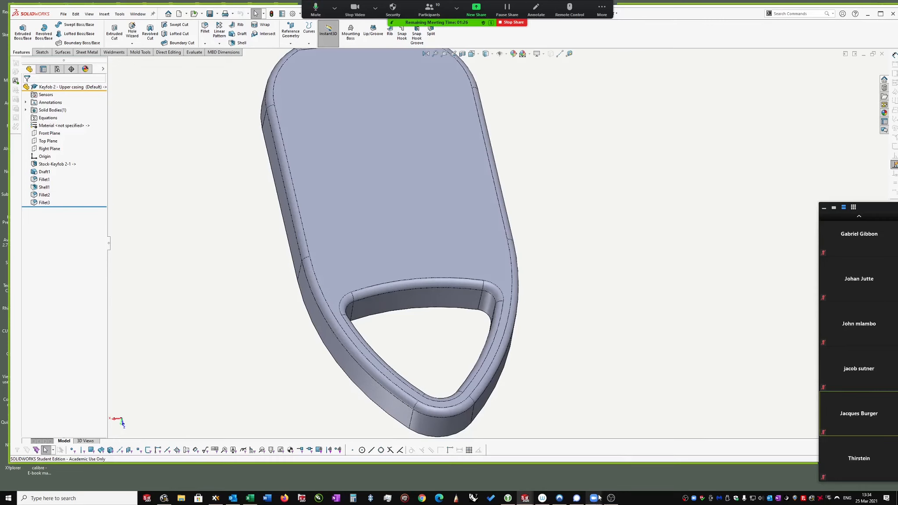
mouse_move(597, 498)
click(581, 479)
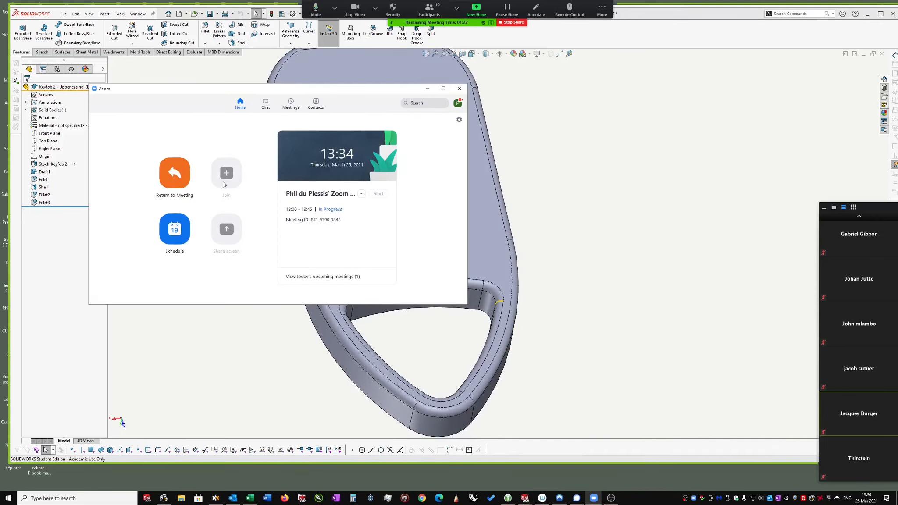
Minimize the Zoom meeting window and examine the upper casing's outer surface and shelled interior from several angles
click(427, 89)
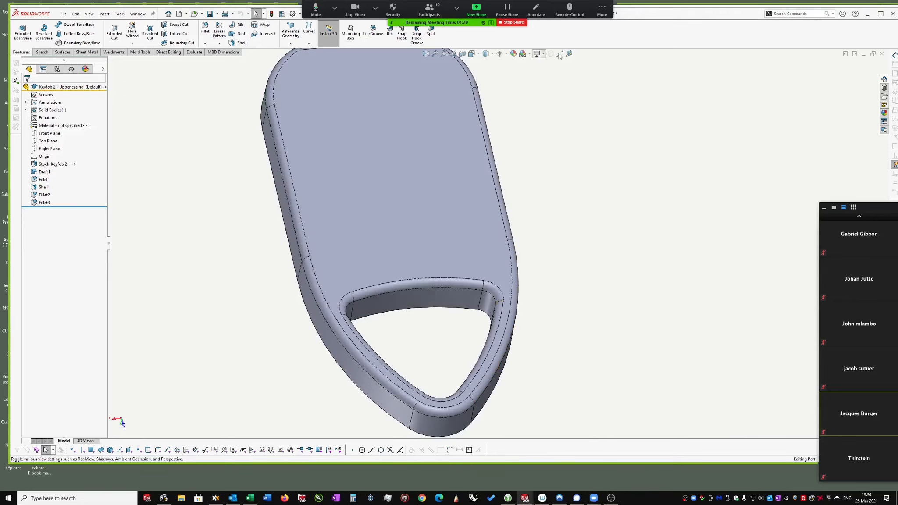
click(456, 8)
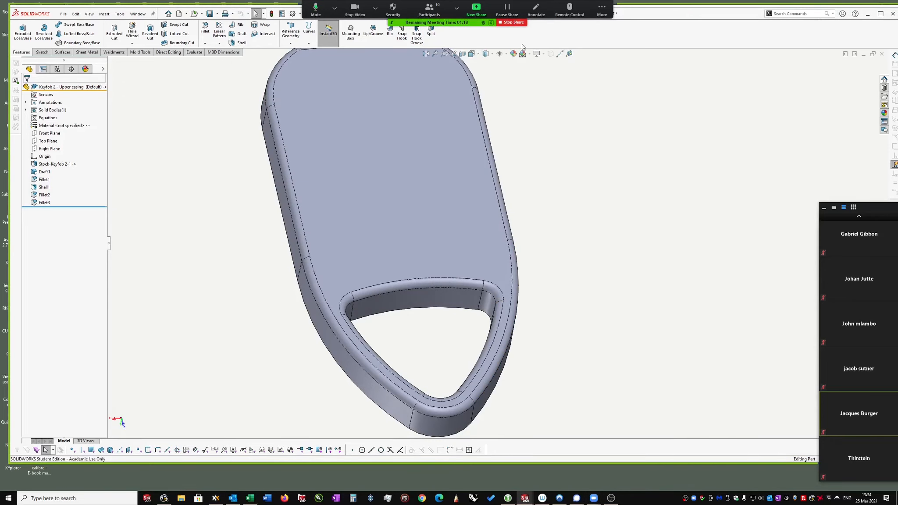
scroll(639, 234, up, 3)
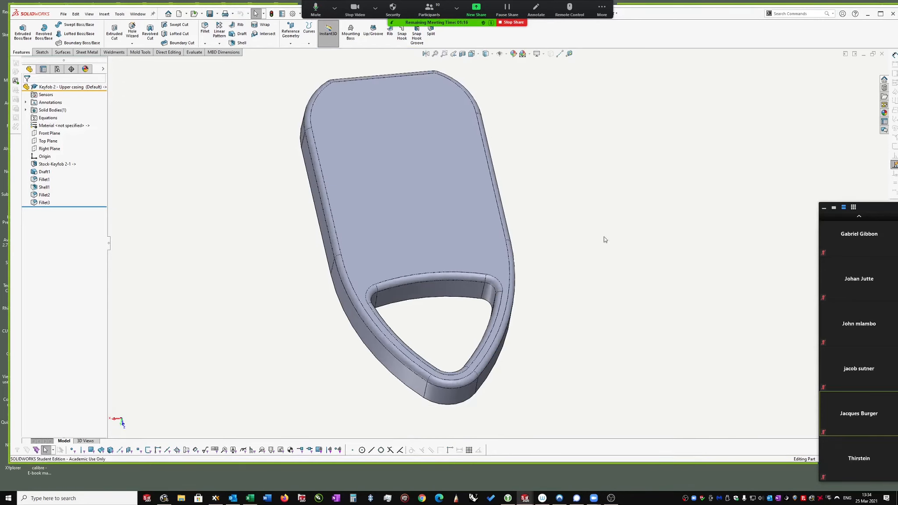
middle_drag(601, 233, 560, 180)
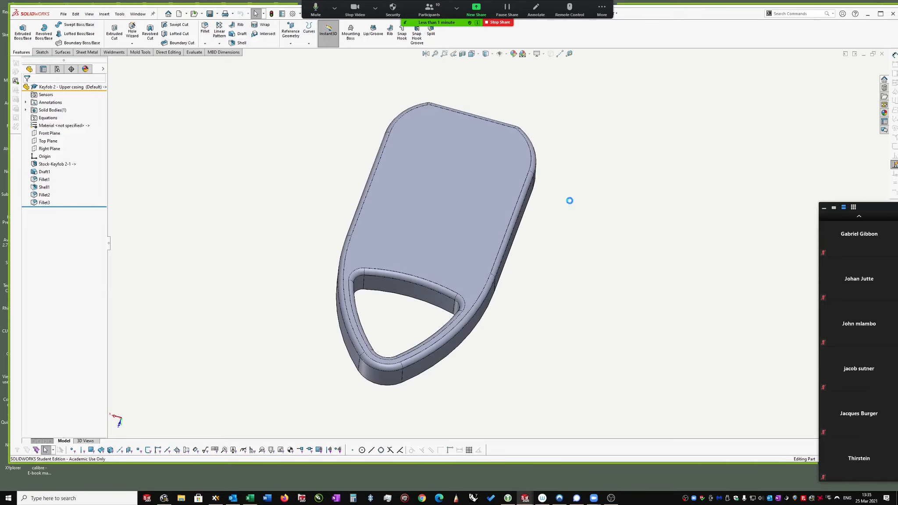
middle_drag(569, 200, 571, 203)
key(Up)
key(Up)
key(Up)
key(Up)
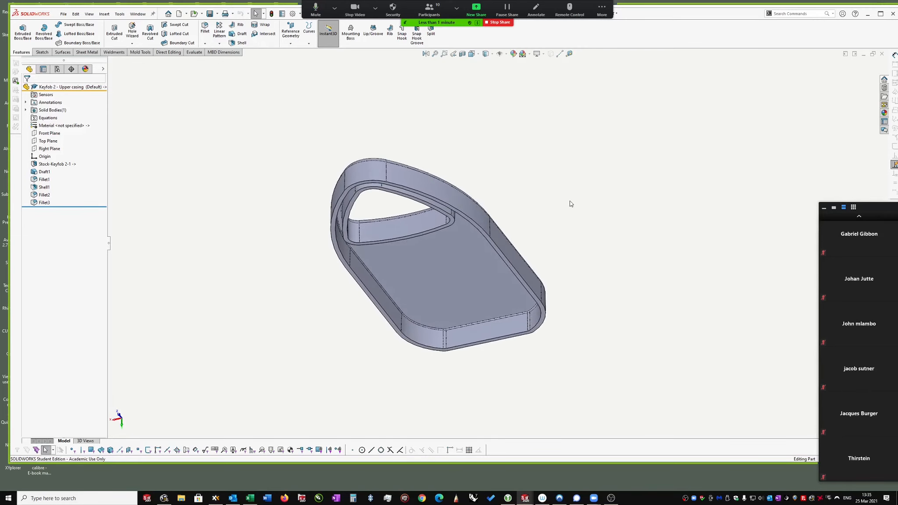
middle_drag(571, 204, 577, 124)
drag(650, 15, 635, 45)
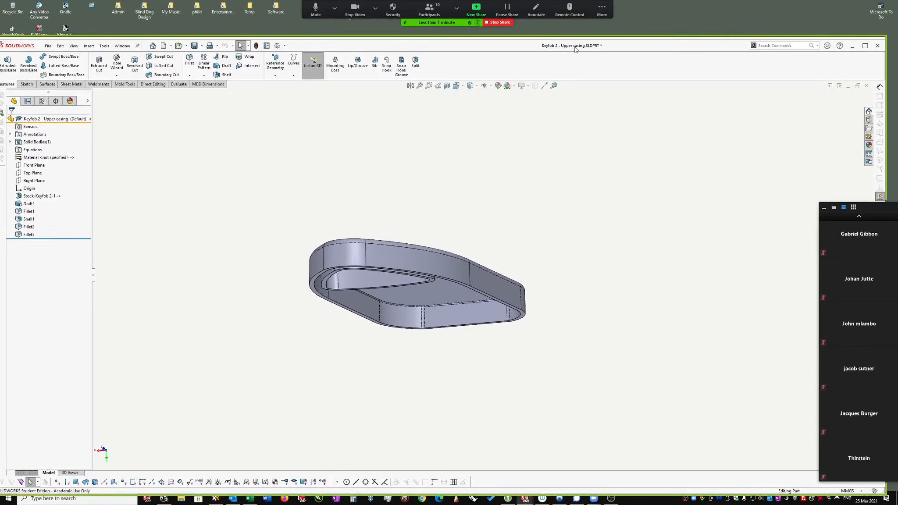
middle_drag(565, 306, 541, 249)
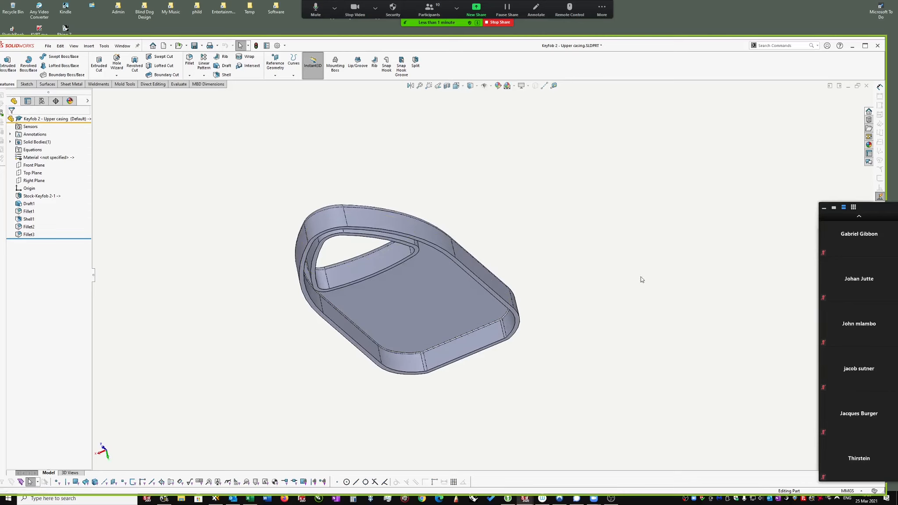
Switch to the Keyfob 2 - Lower casing part file and inspect its body and keyring slot
key(ctrl+Tab)
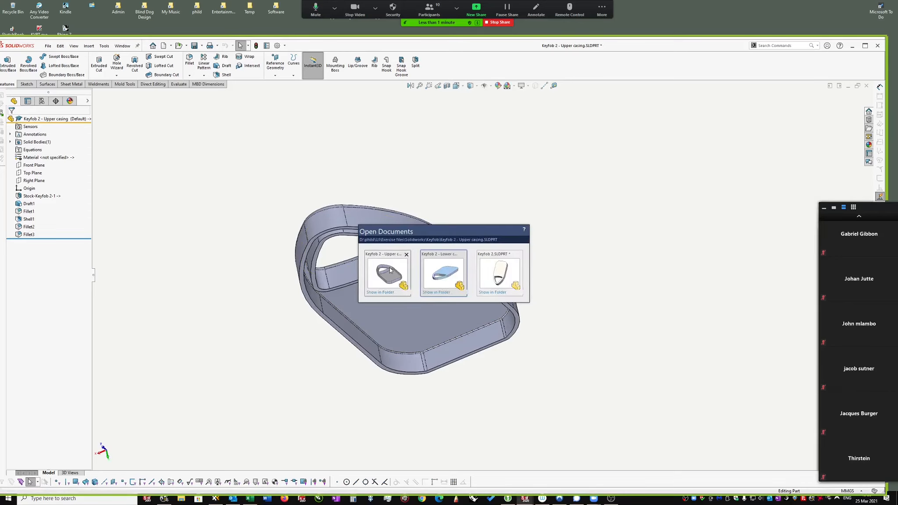
click(454, 273)
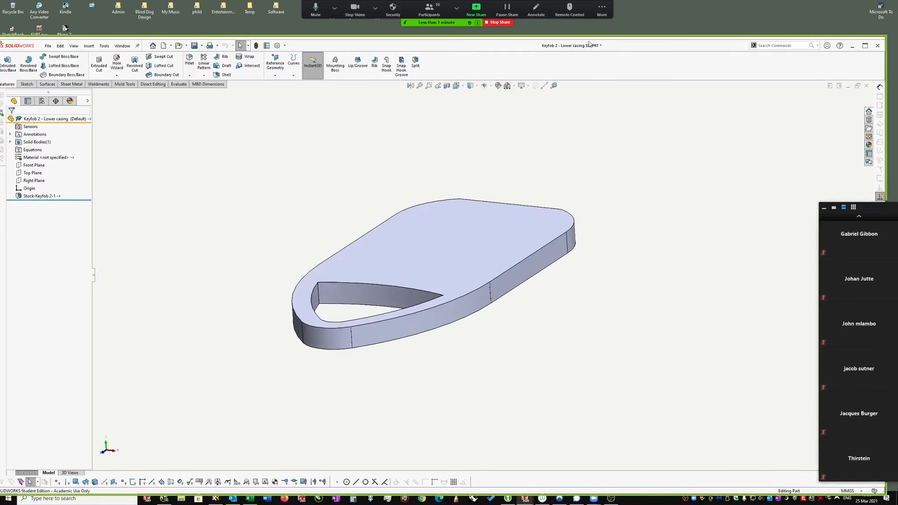
middle_drag(587, 175, 623, 242)
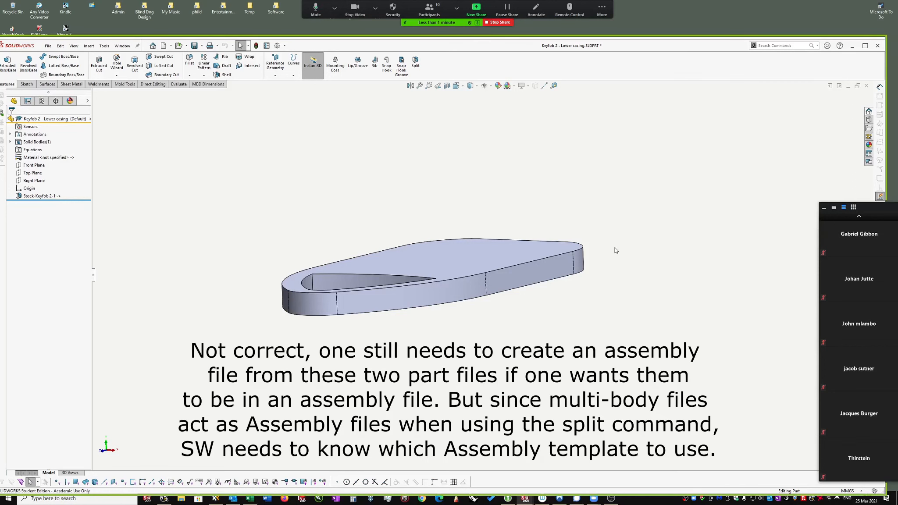
middle_drag(639, 230, 634, 244)
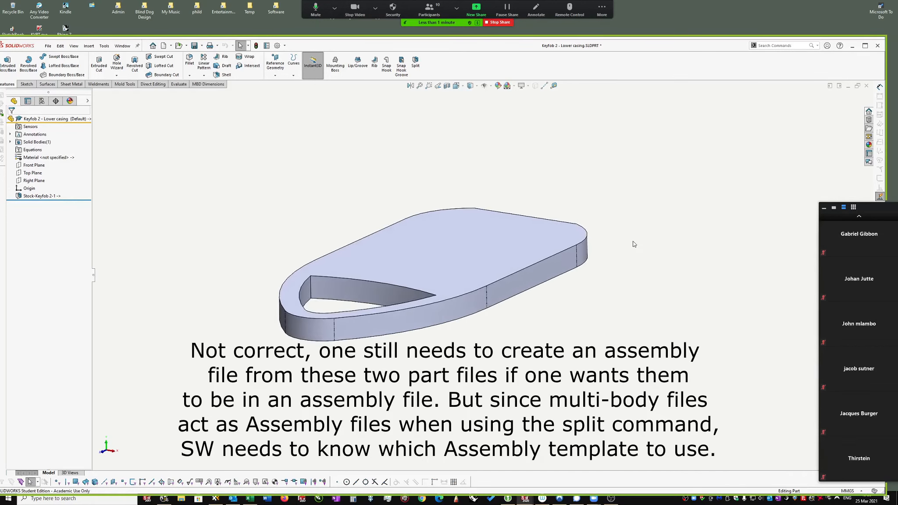